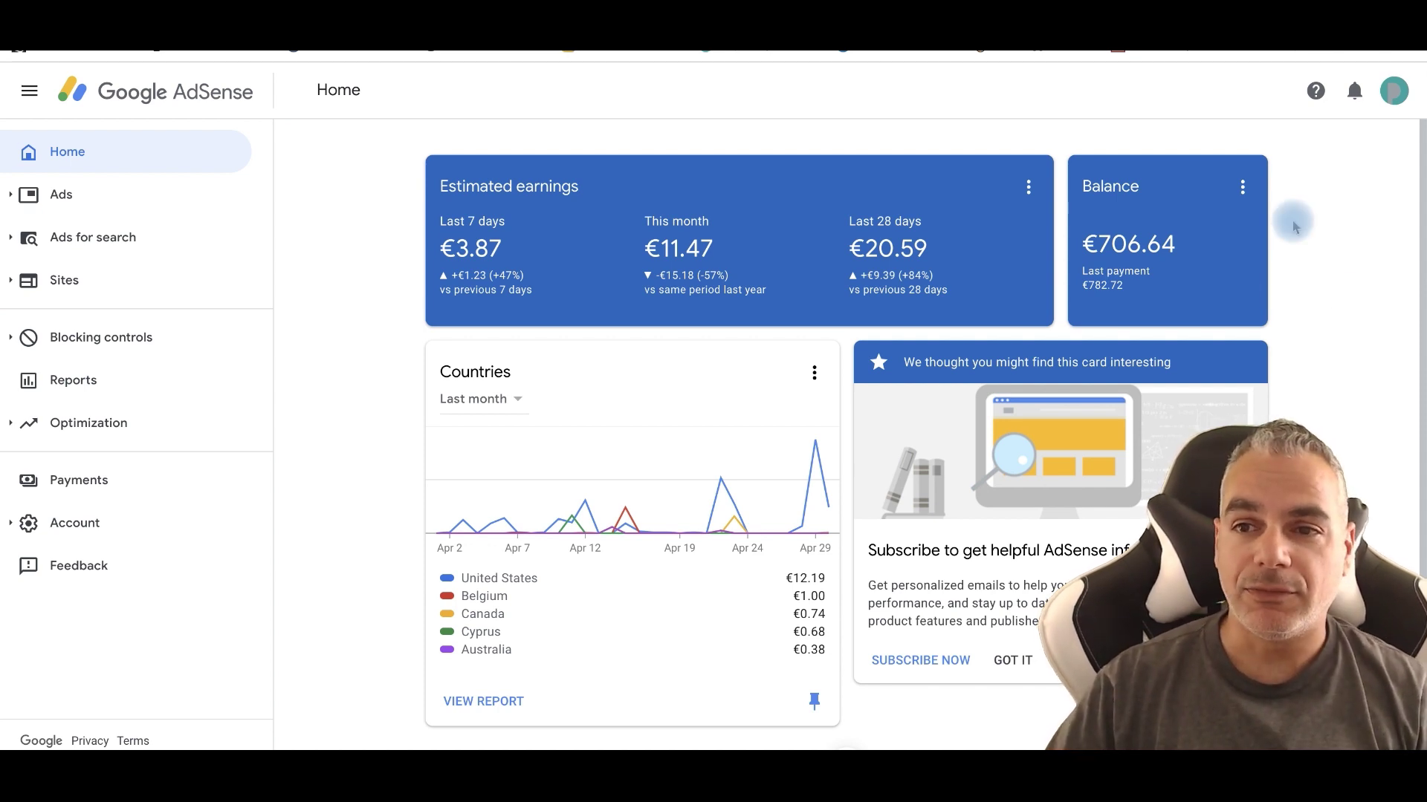
Step: Open a new tab and load the destinytuningsecret.com website from the address-bar suggestions
key(ctrl+t)
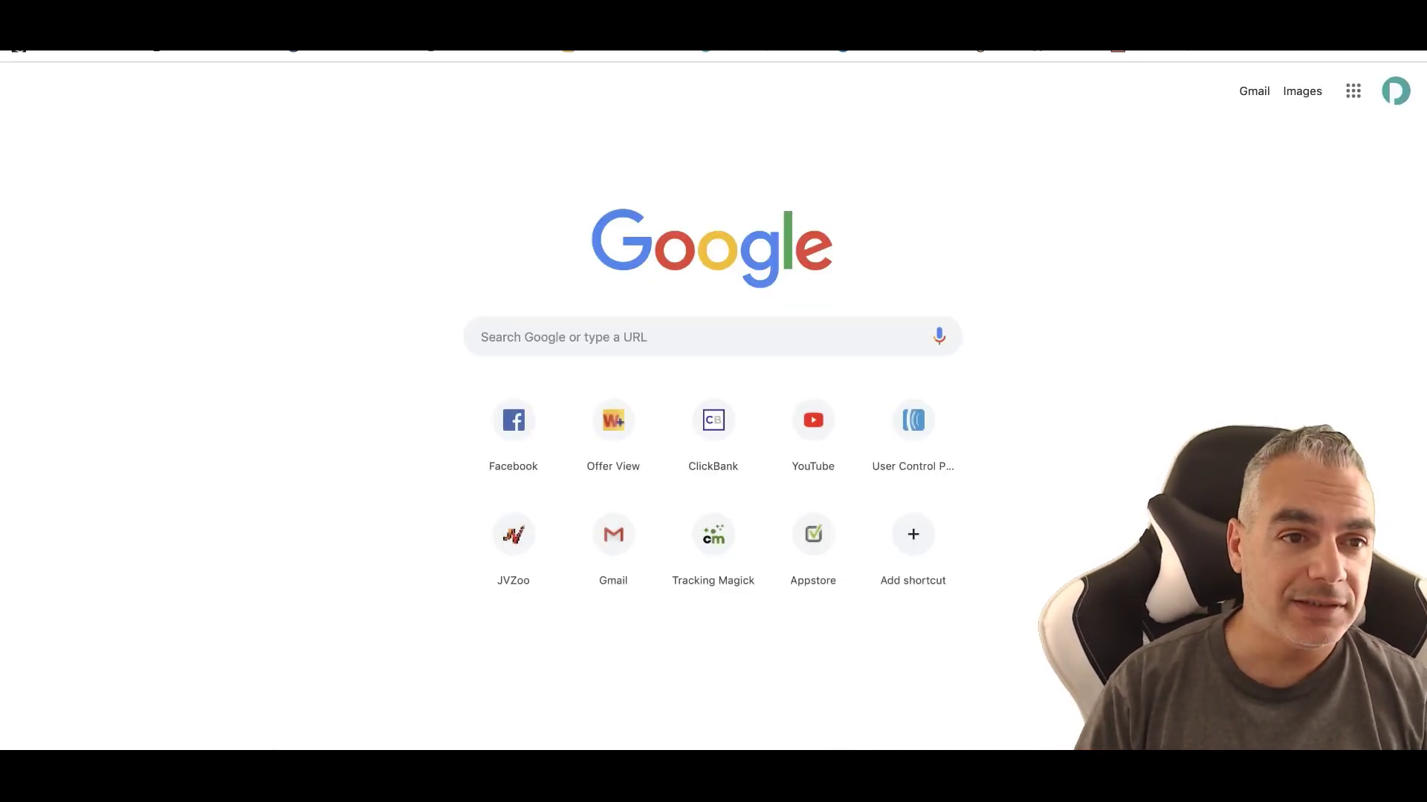
text(destin)
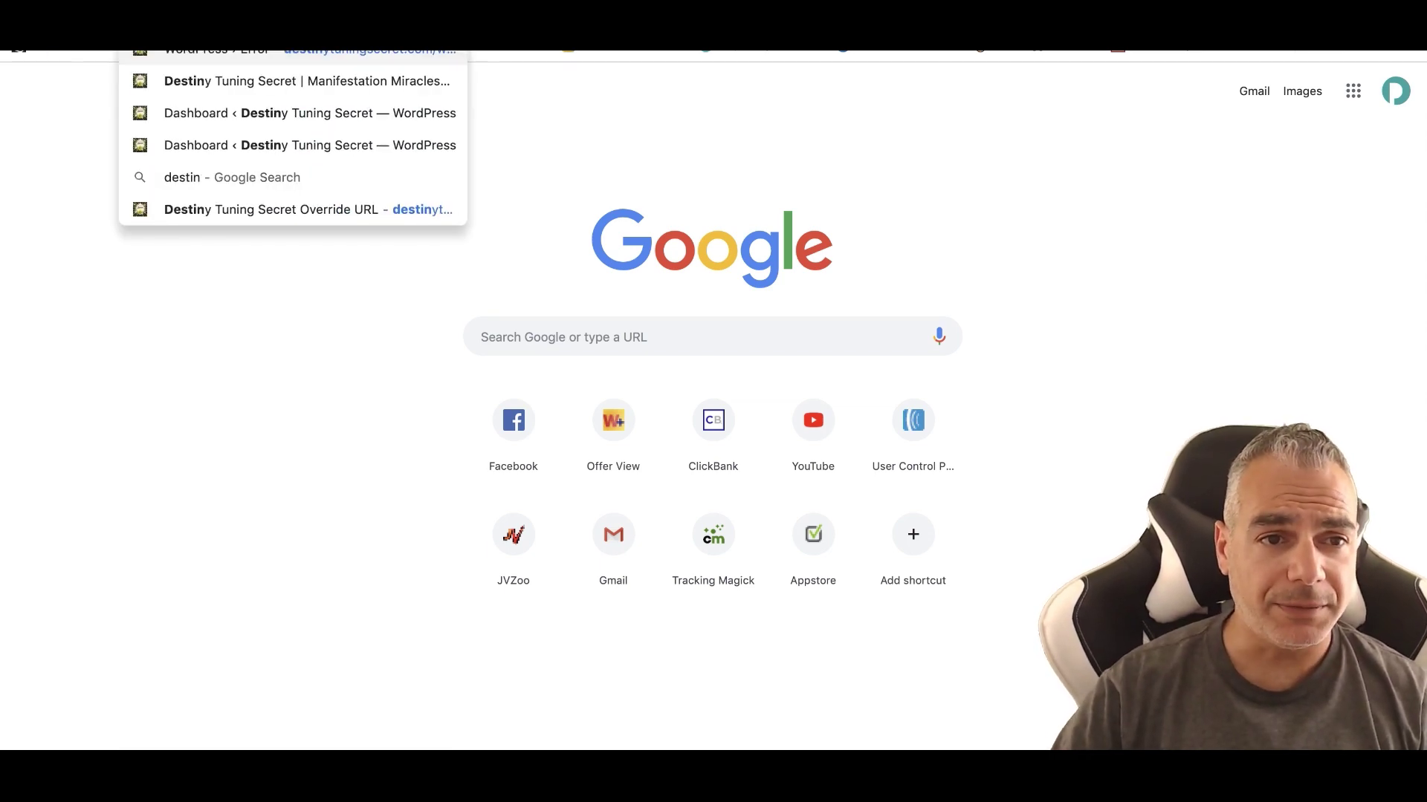
key(BackSpace)
key(super+v)
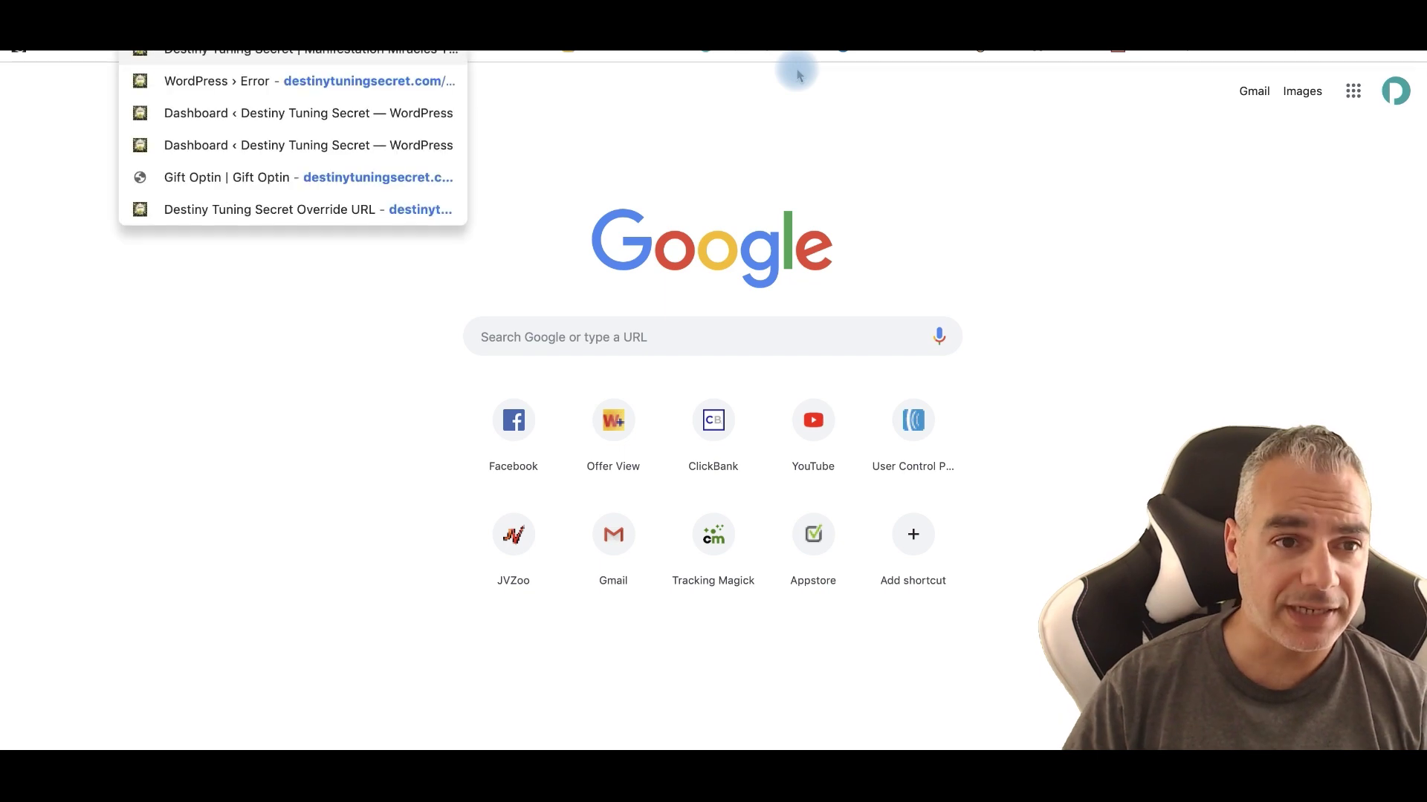
key(Return)
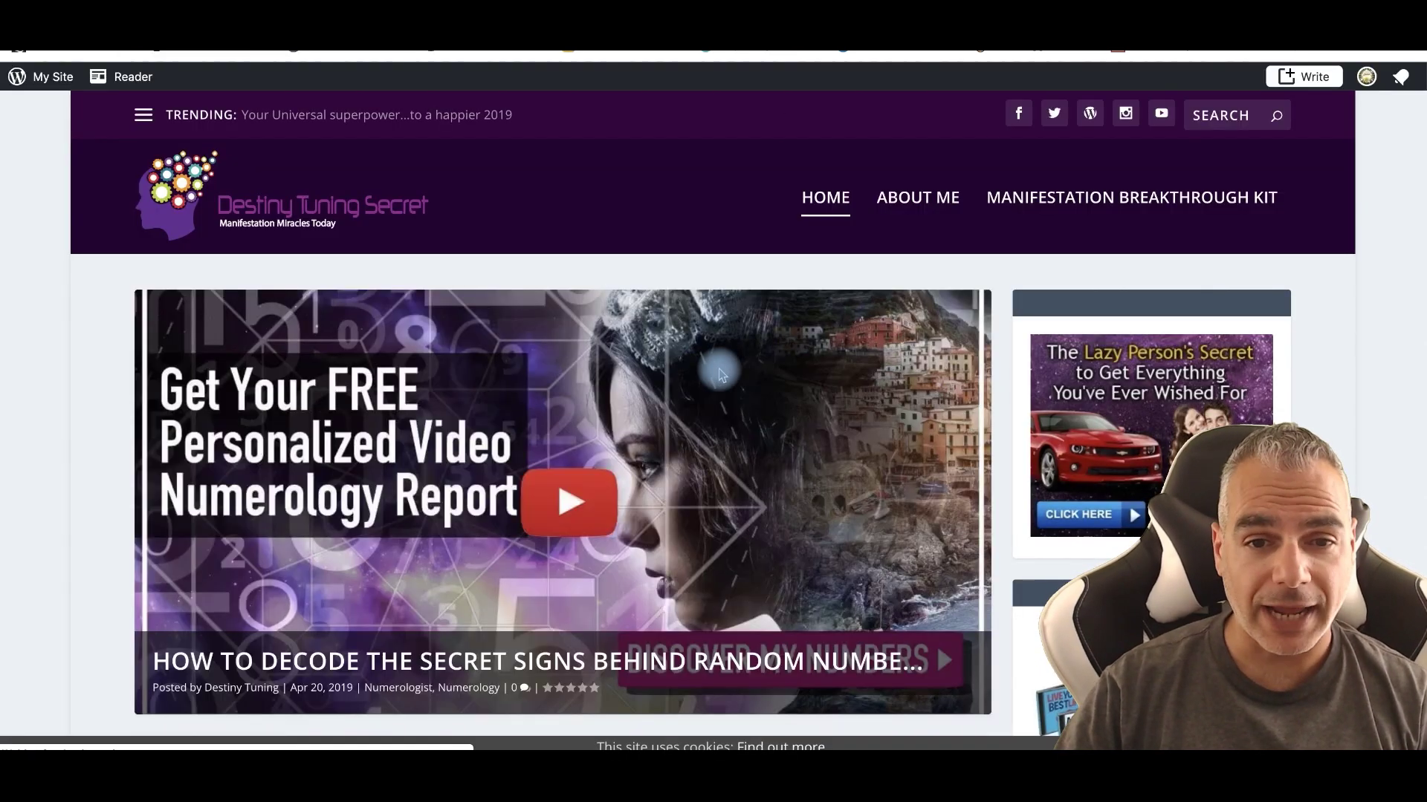
Step: Open the 'Did You Know Sound Is One…' post and scroll through its article and ads
scroll(525, 448, down, 7)
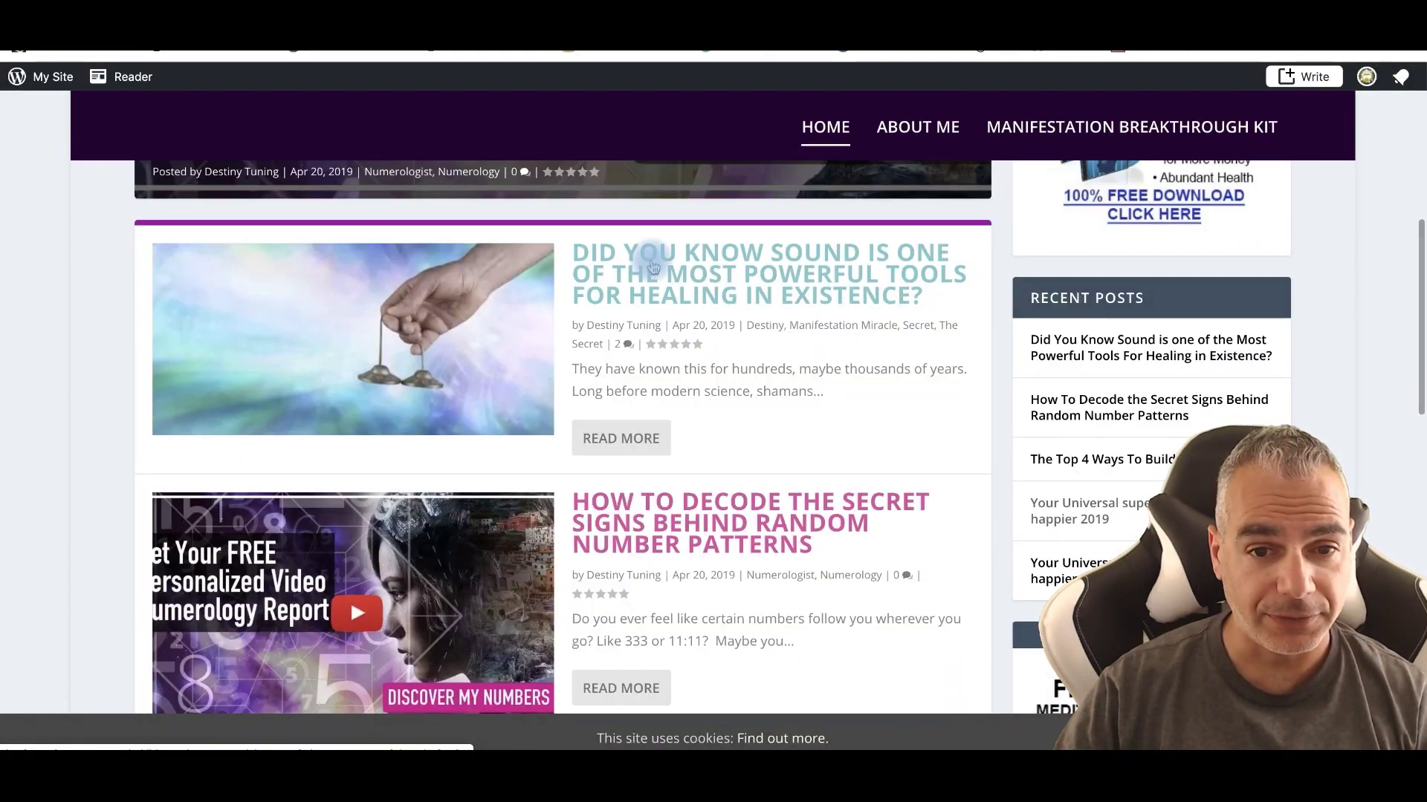
click(657, 260)
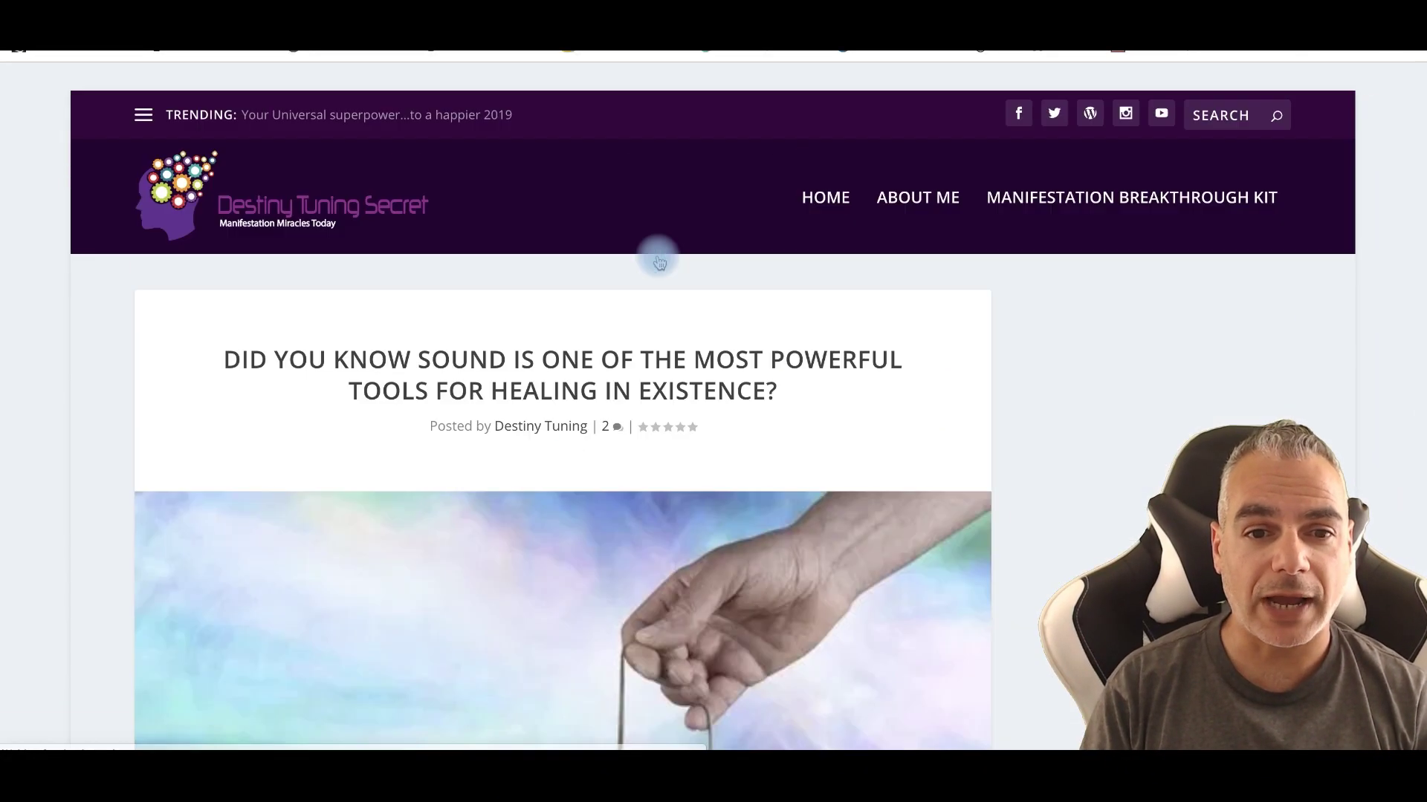
scroll(637, 392, down, 7)
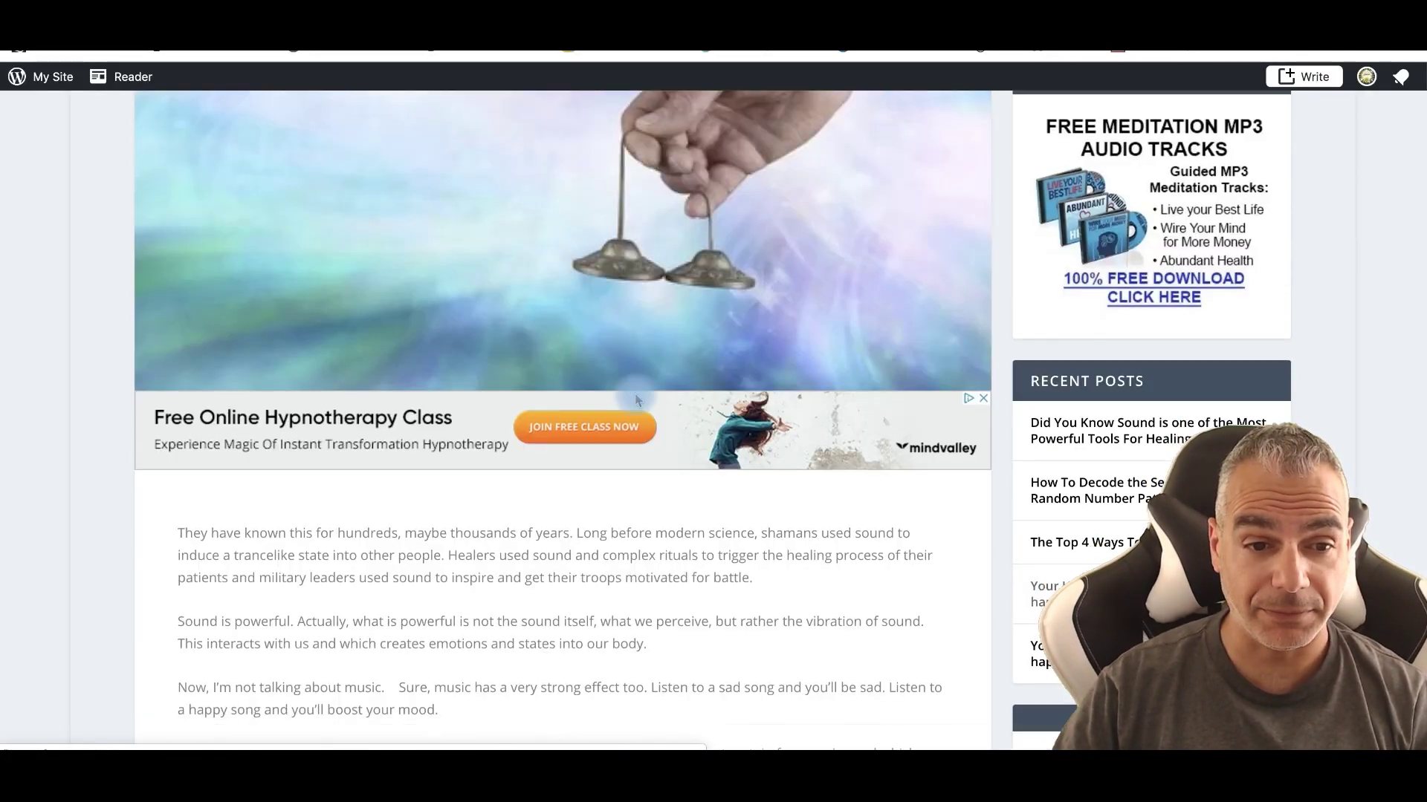
scroll(309, 385, down, 5)
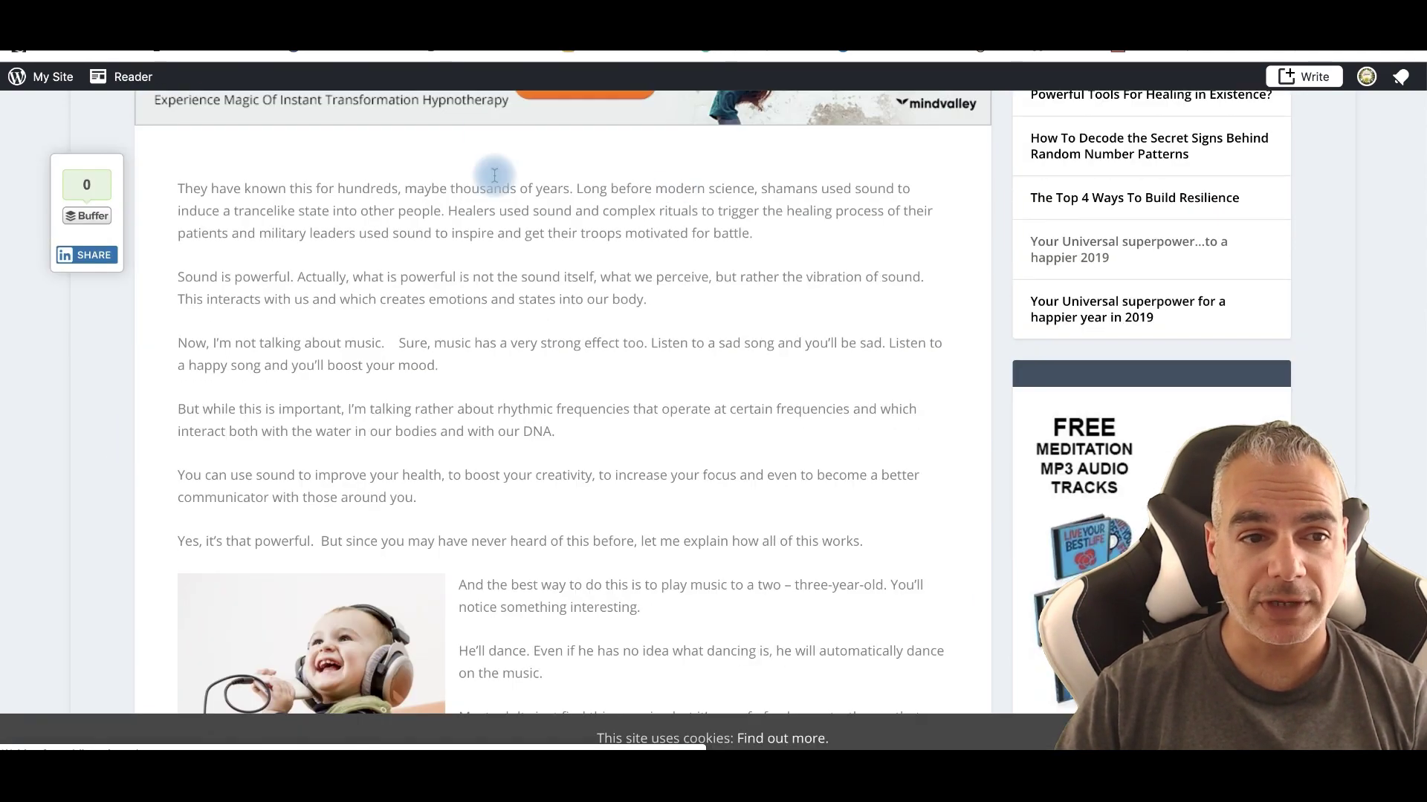
scroll(459, 181, up, 5)
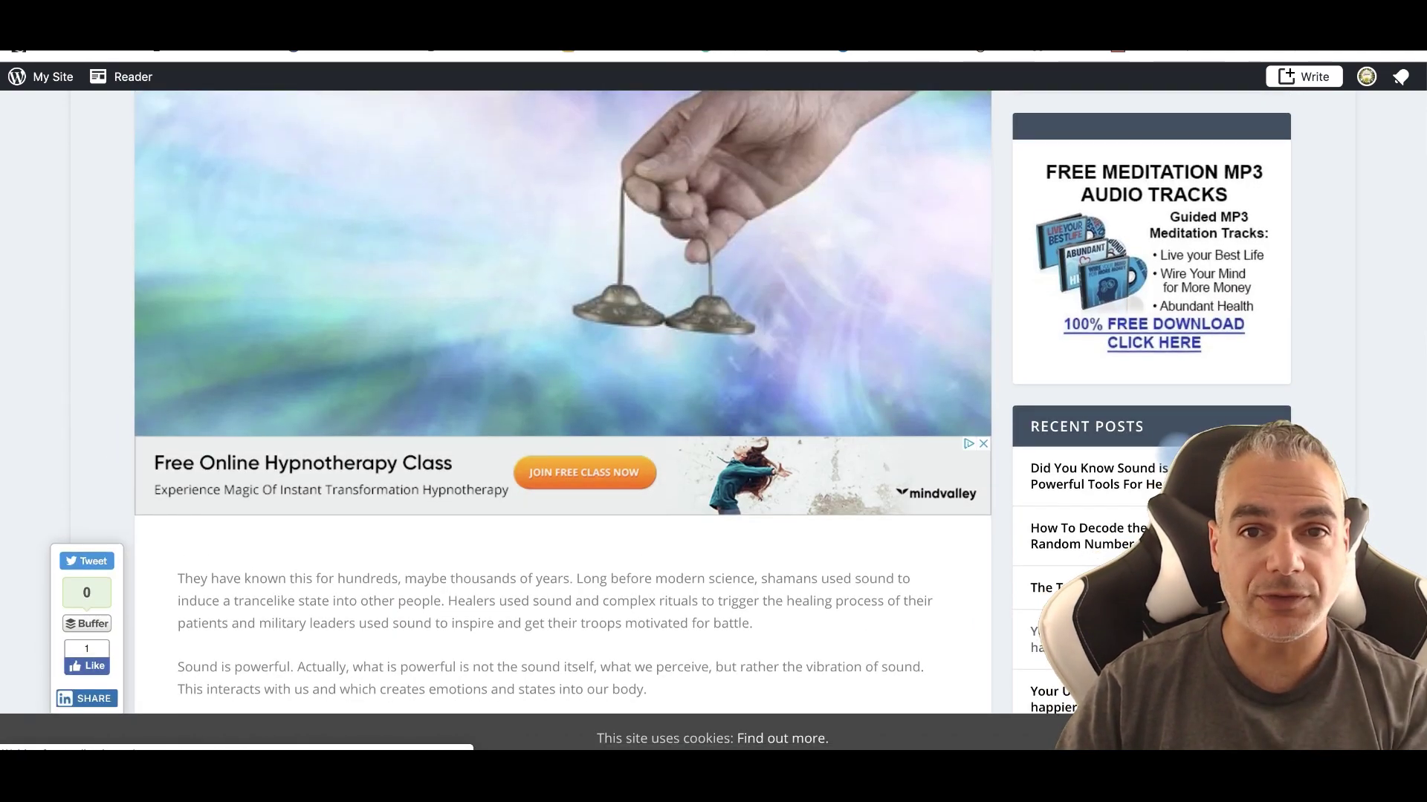
scroll(1174, 446, down, 7)
scroll(562, 401, down, 9)
scroll(563, 401, up, 11)
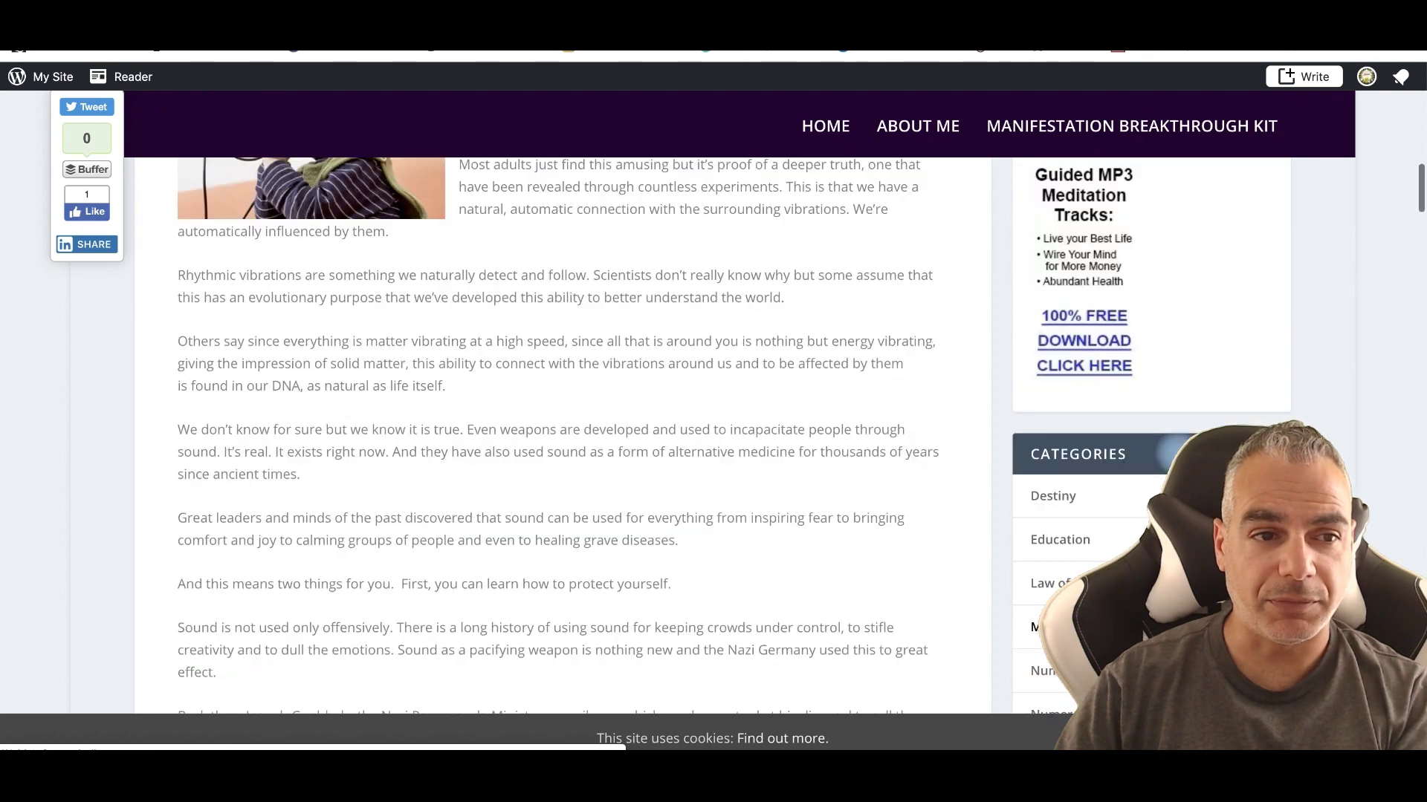
scroll(721, 361, up, 4)
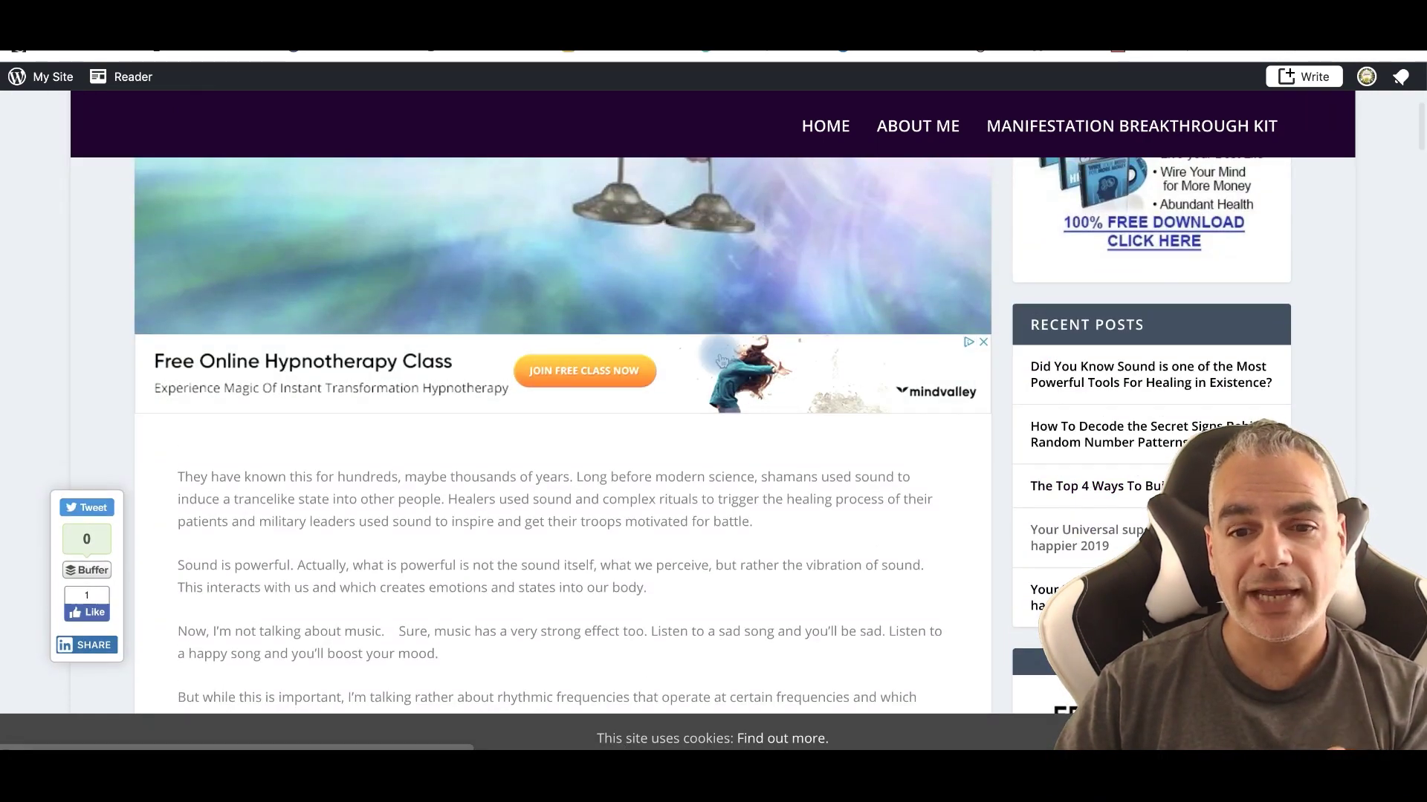
scroll(721, 362, down, 8)
scroll(721, 362, down, 20)
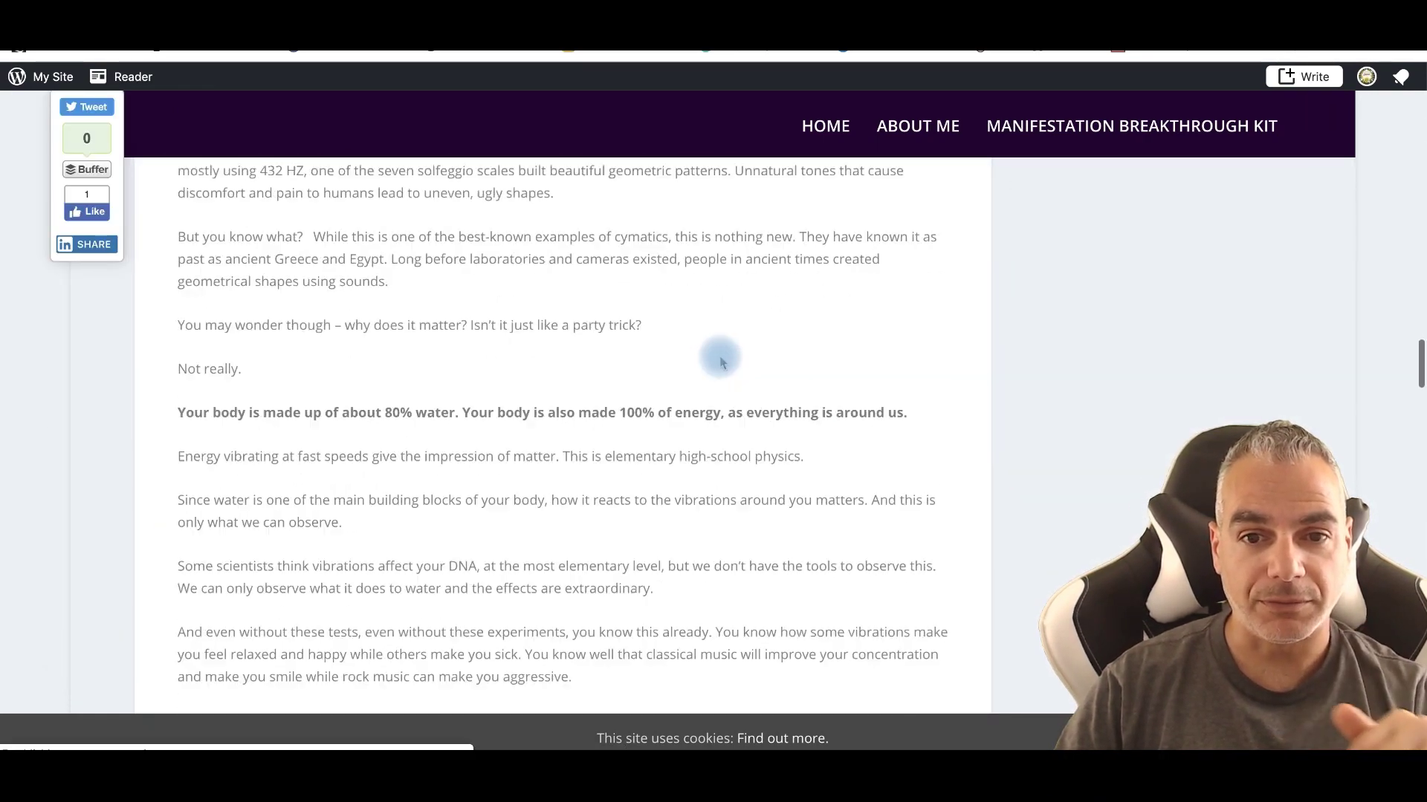
scroll(721, 361, up, 10)
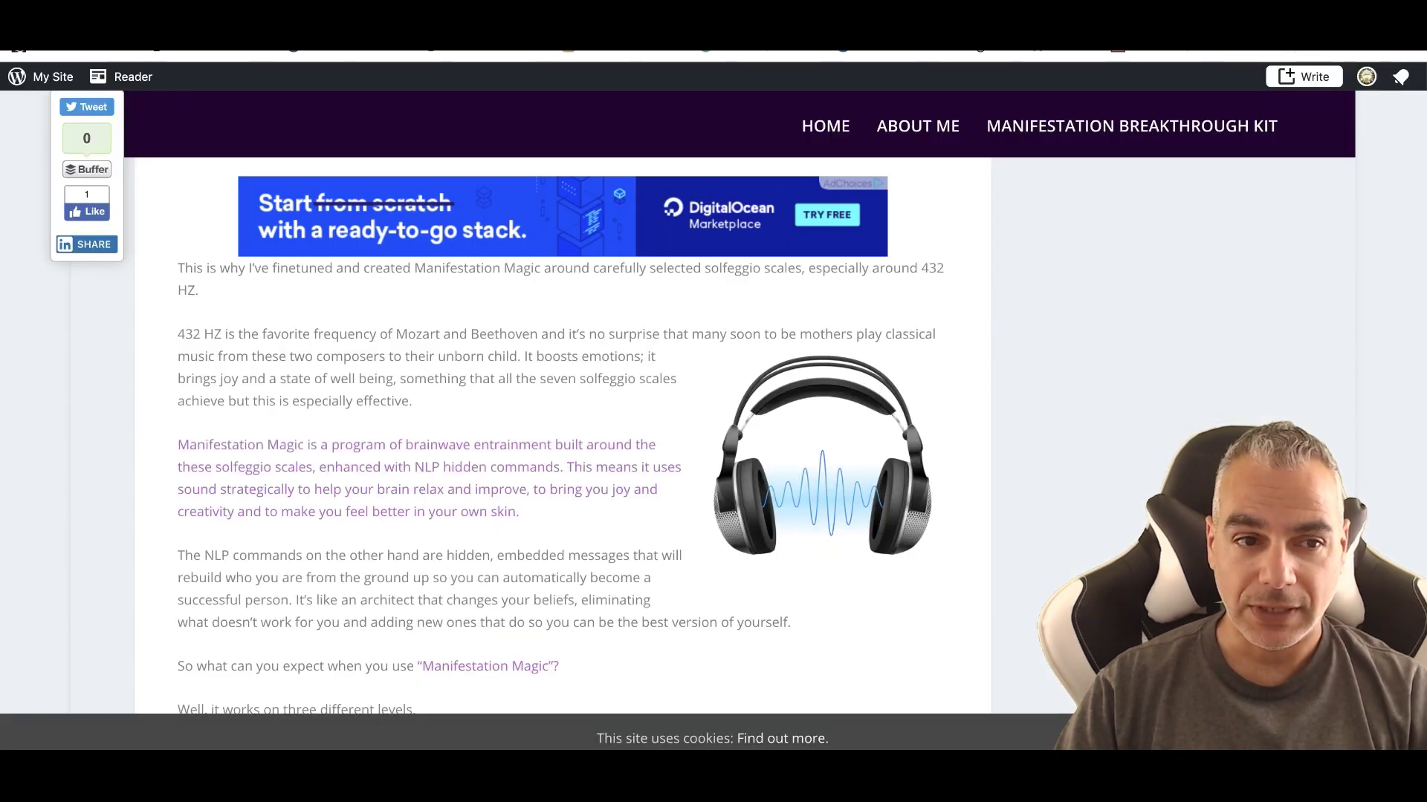
Step: Go via My Site to the Destiny Tuning Secret home page, then open the account menu
click(35, 79)
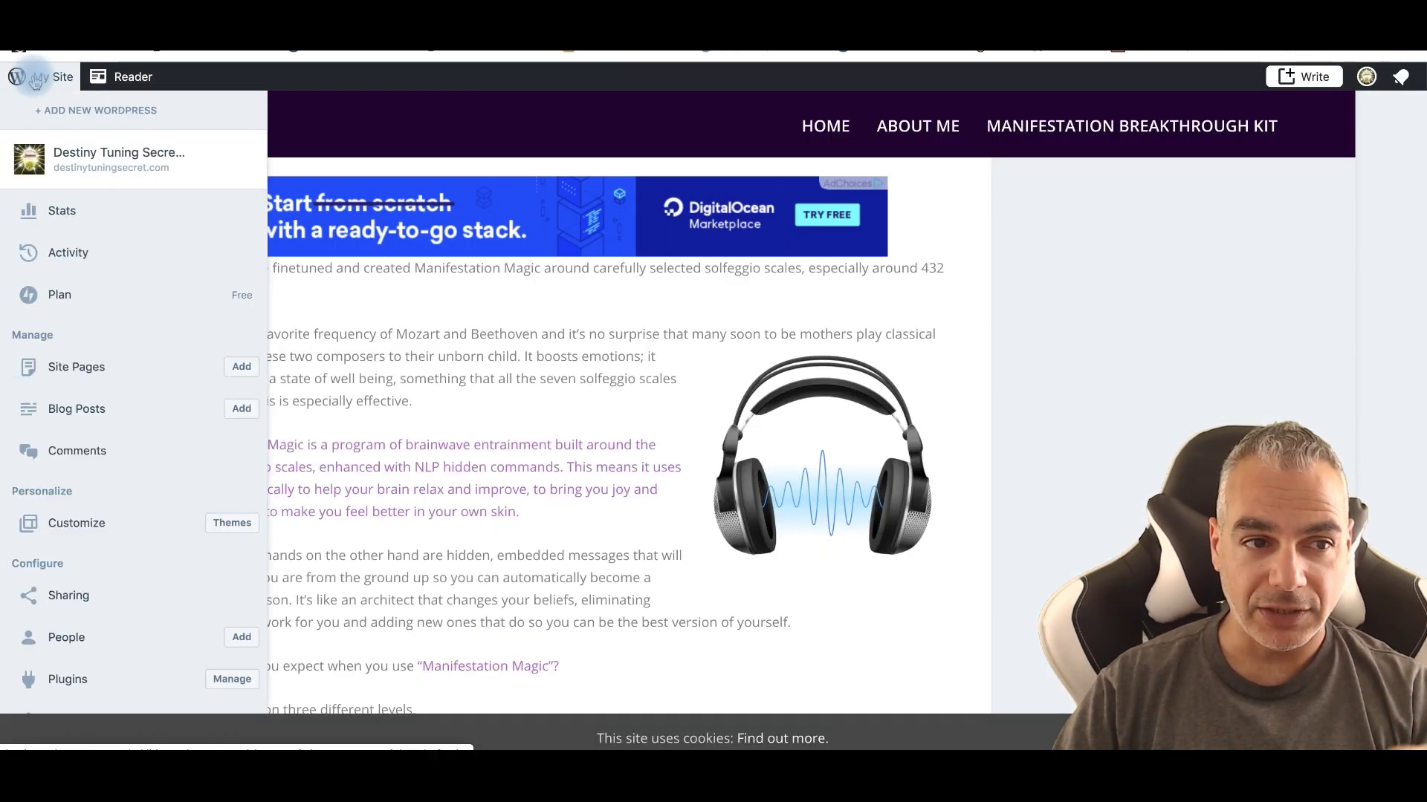
click(92, 163)
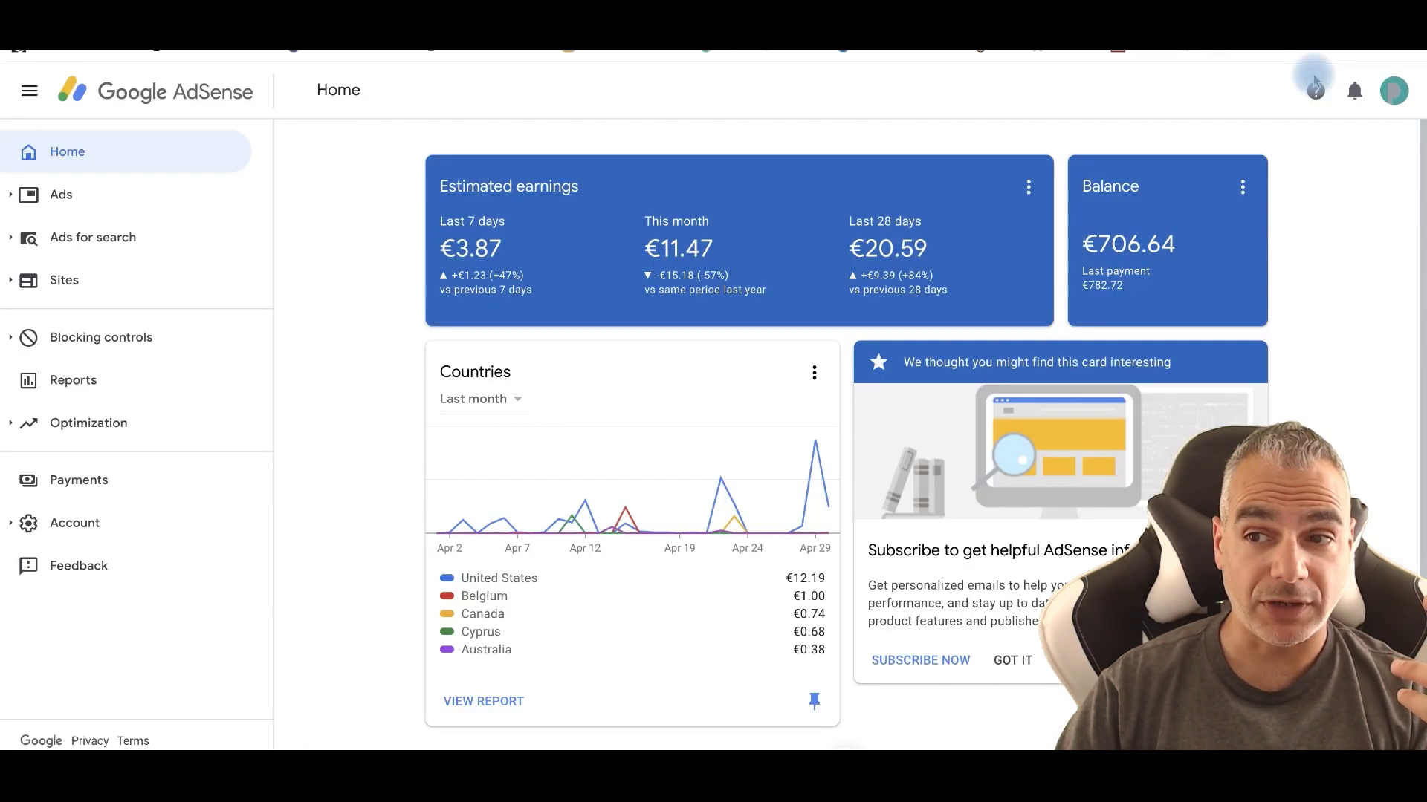
click(1394, 90)
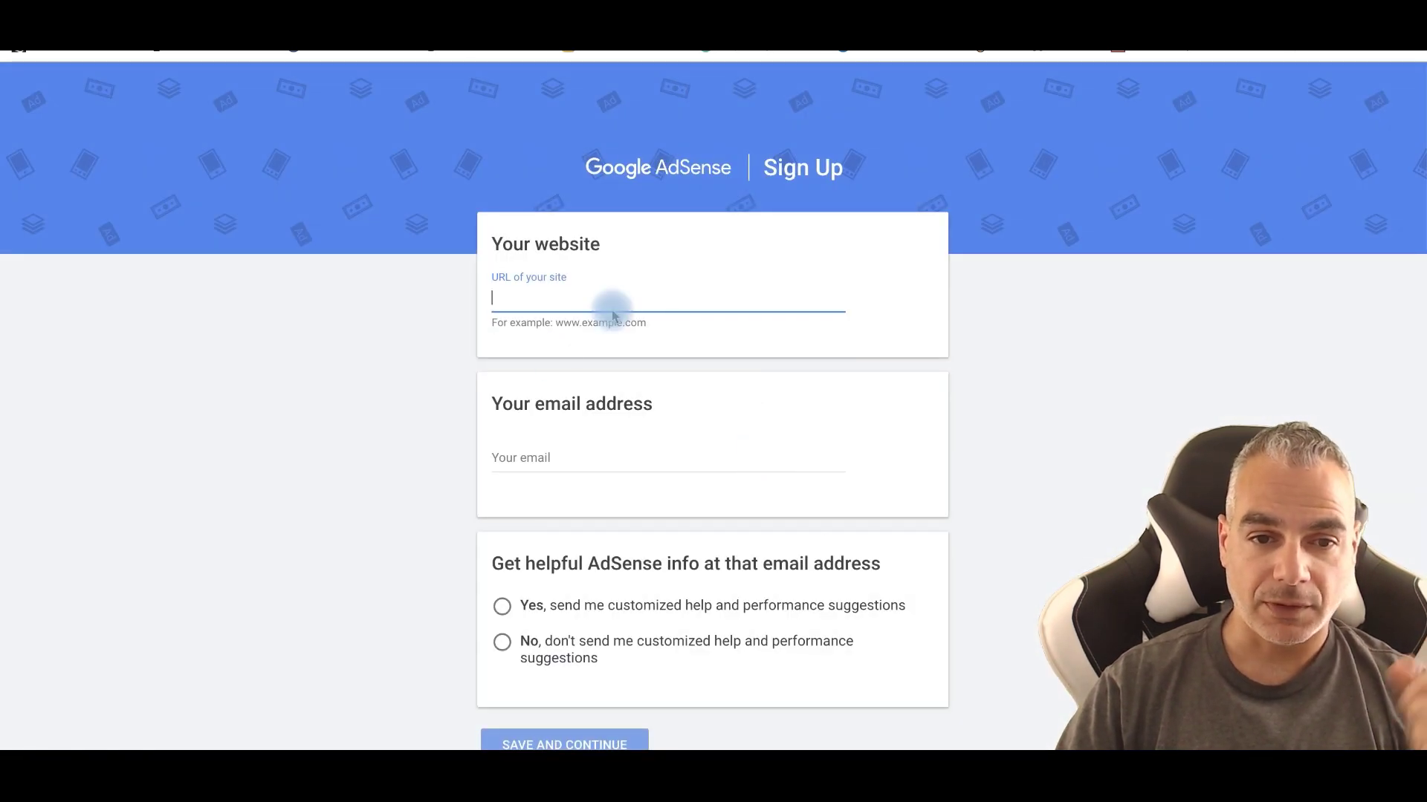
Step: Enter destinytuningsecret.com as the site URL, pick the account e-mail, choose Yes, and continue
text(destinytuningsecret.com)
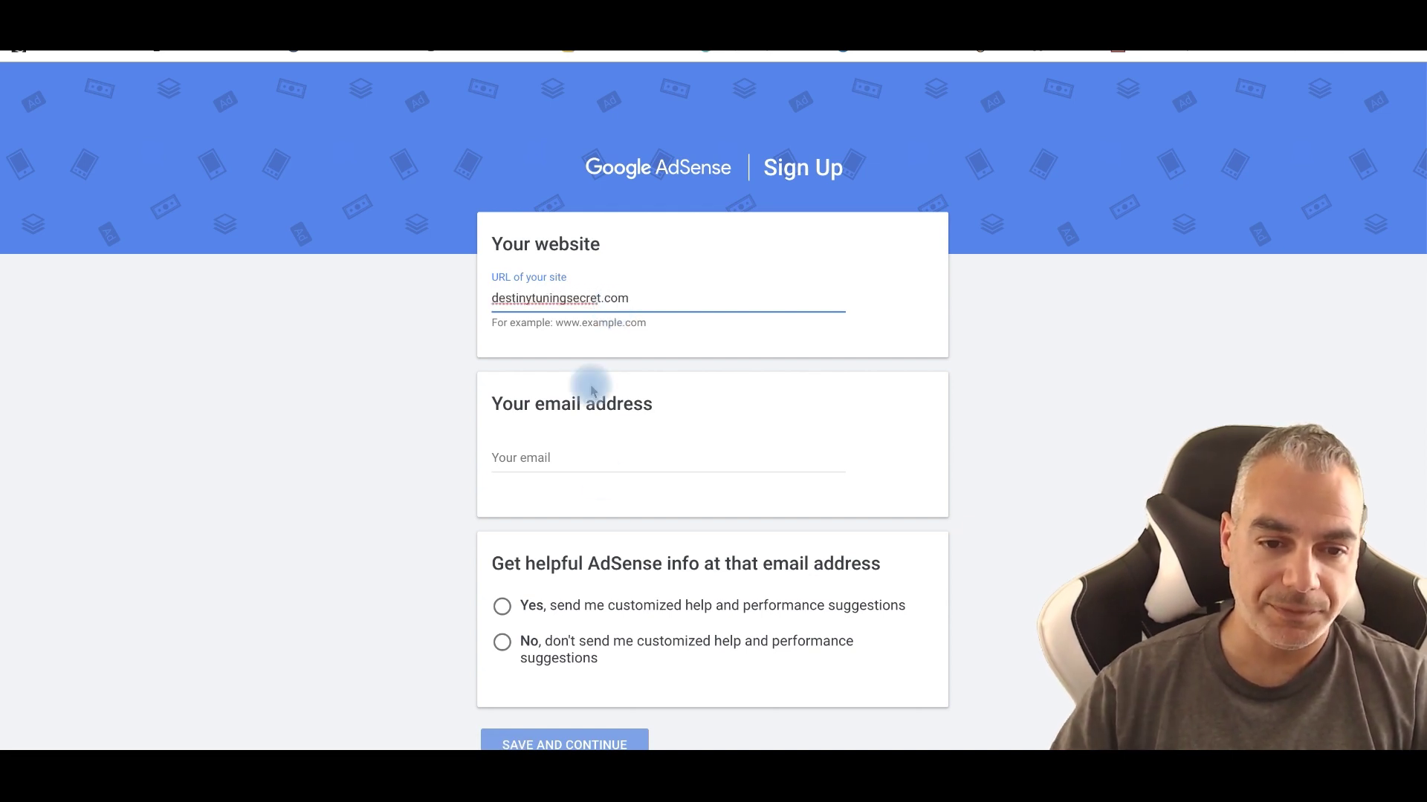
click(595, 463)
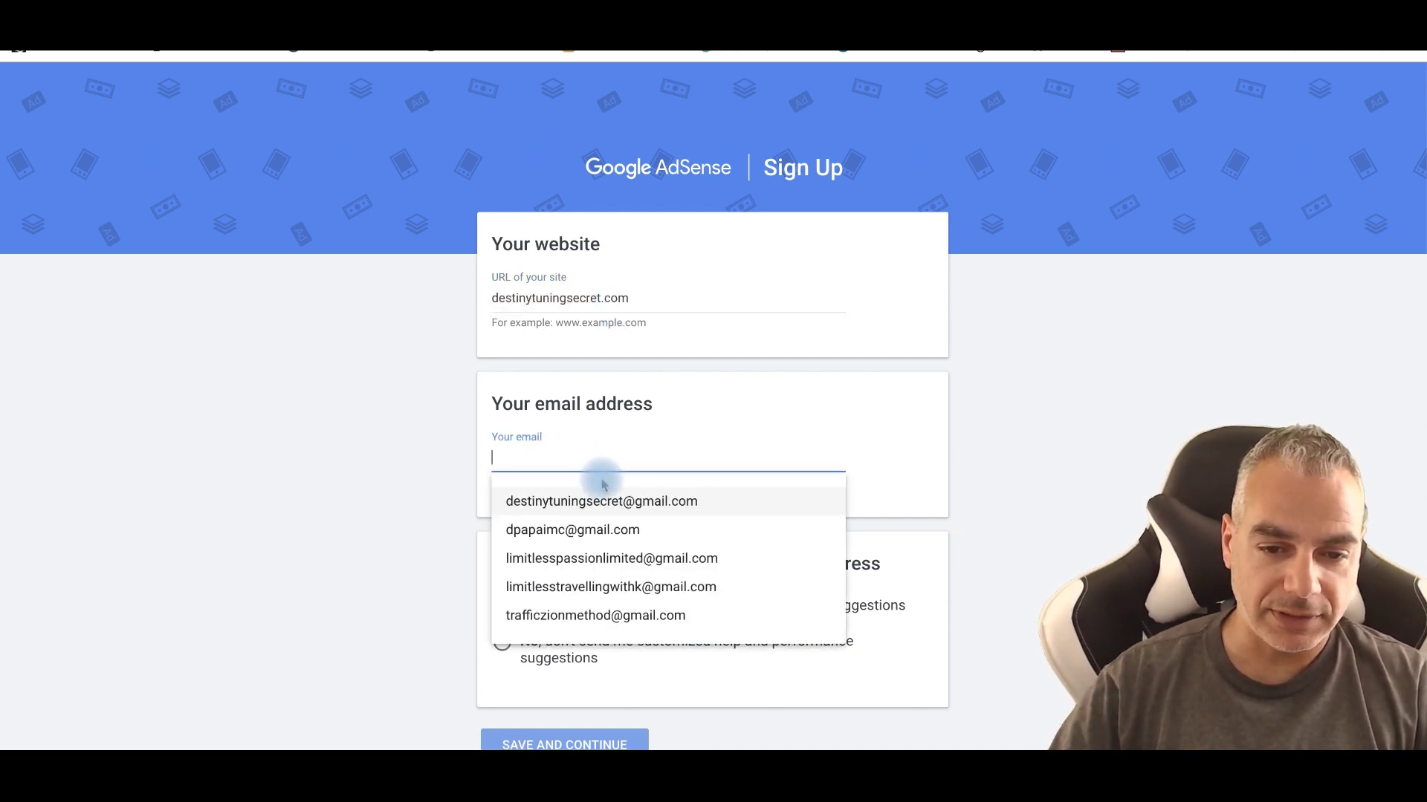
click(601, 501)
scroll(643, 547, down, 1)
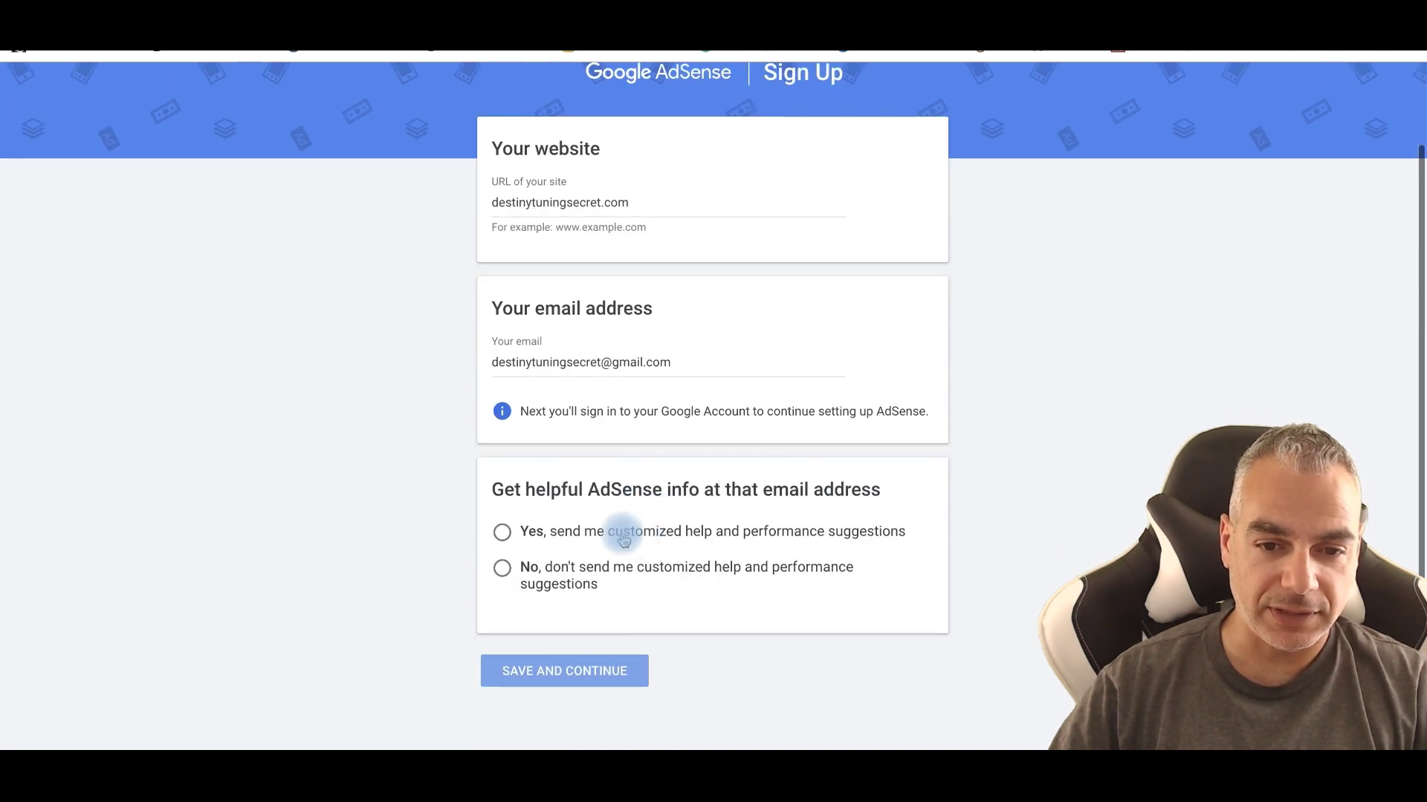
click(502, 532)
scroll(617, 565, down, 1)
click(554, 647)
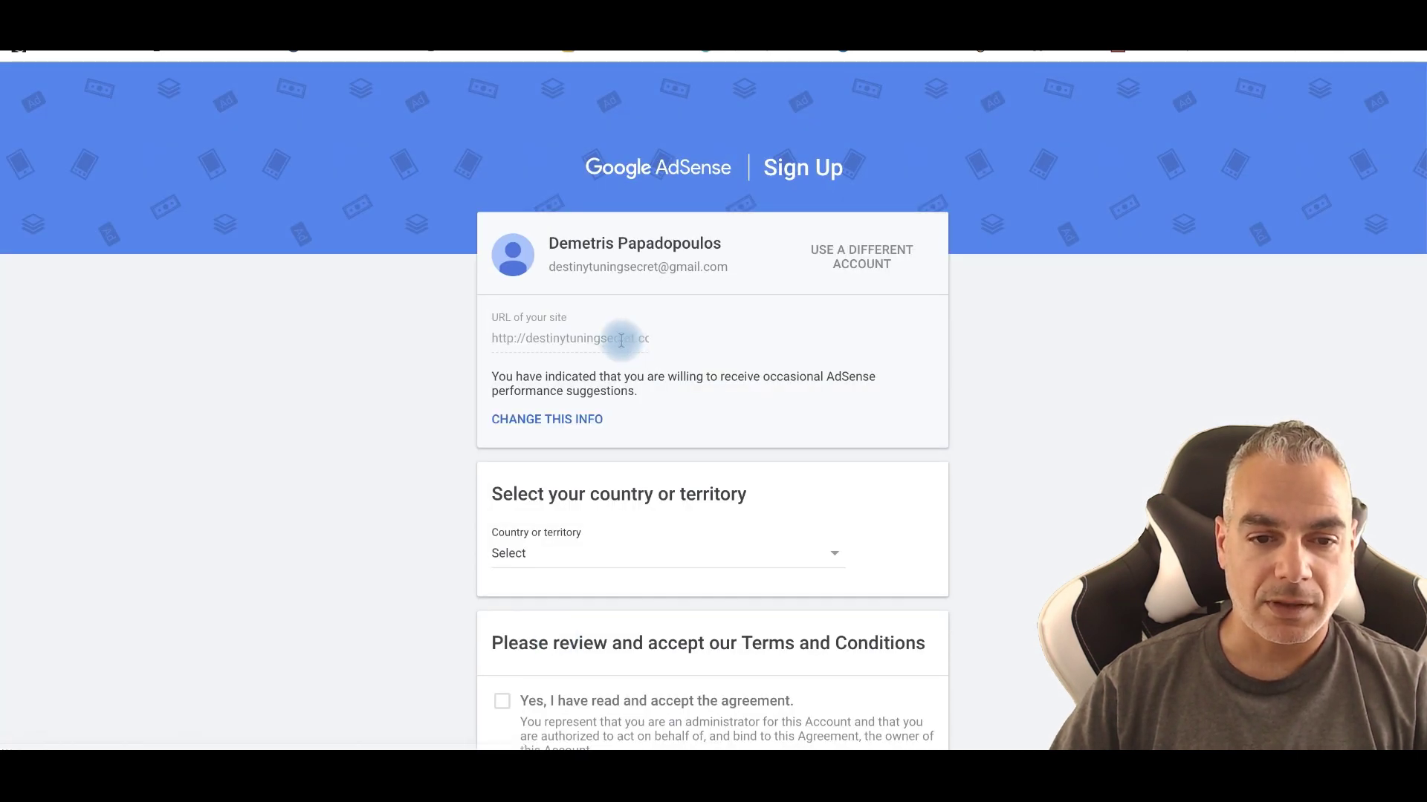
Step: Select Greece as the country, accept the AdSense agreement, and create the account
scroll(592, 385, down, 1)
scroll(743, 386, down, 1)
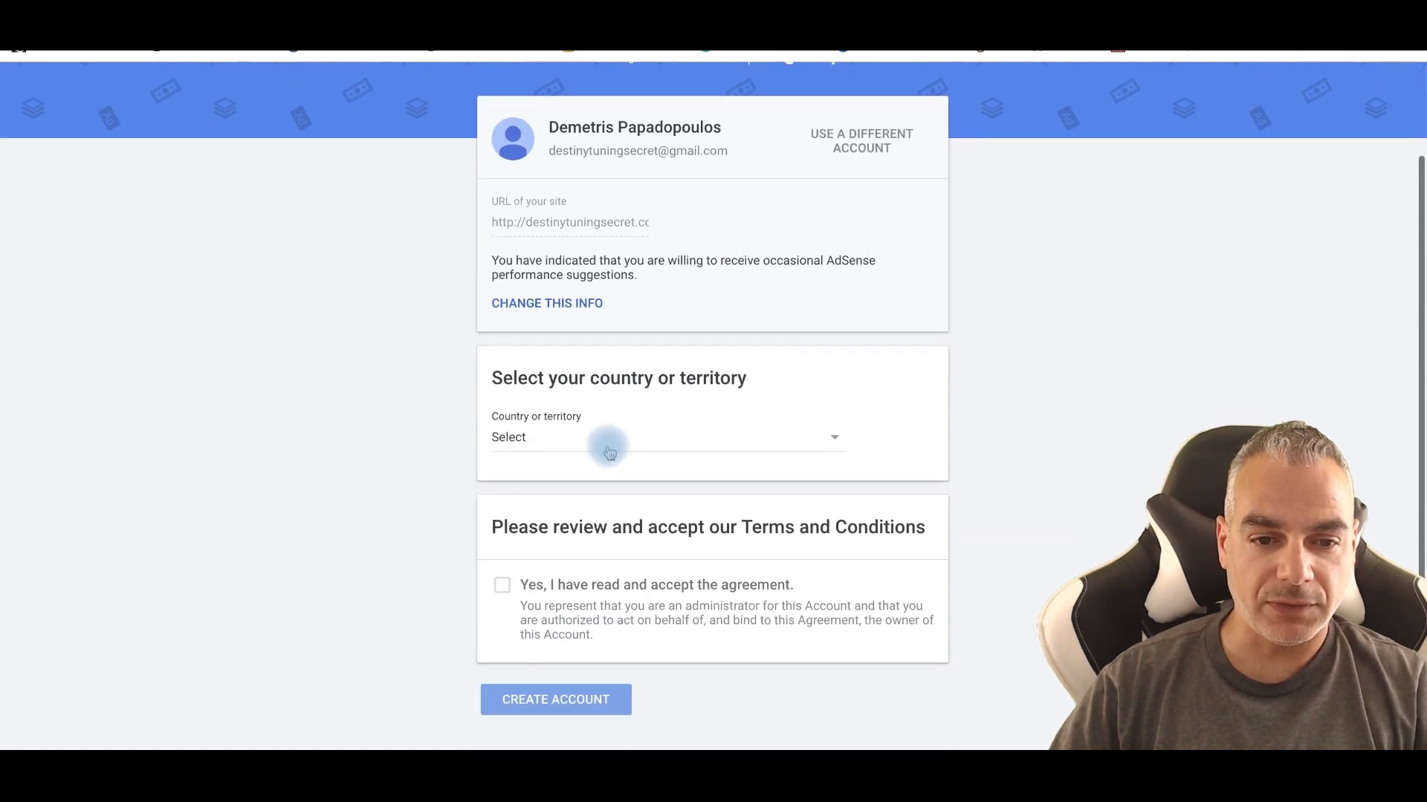
click(605, 438)
scroll(626, 492, down, 20)
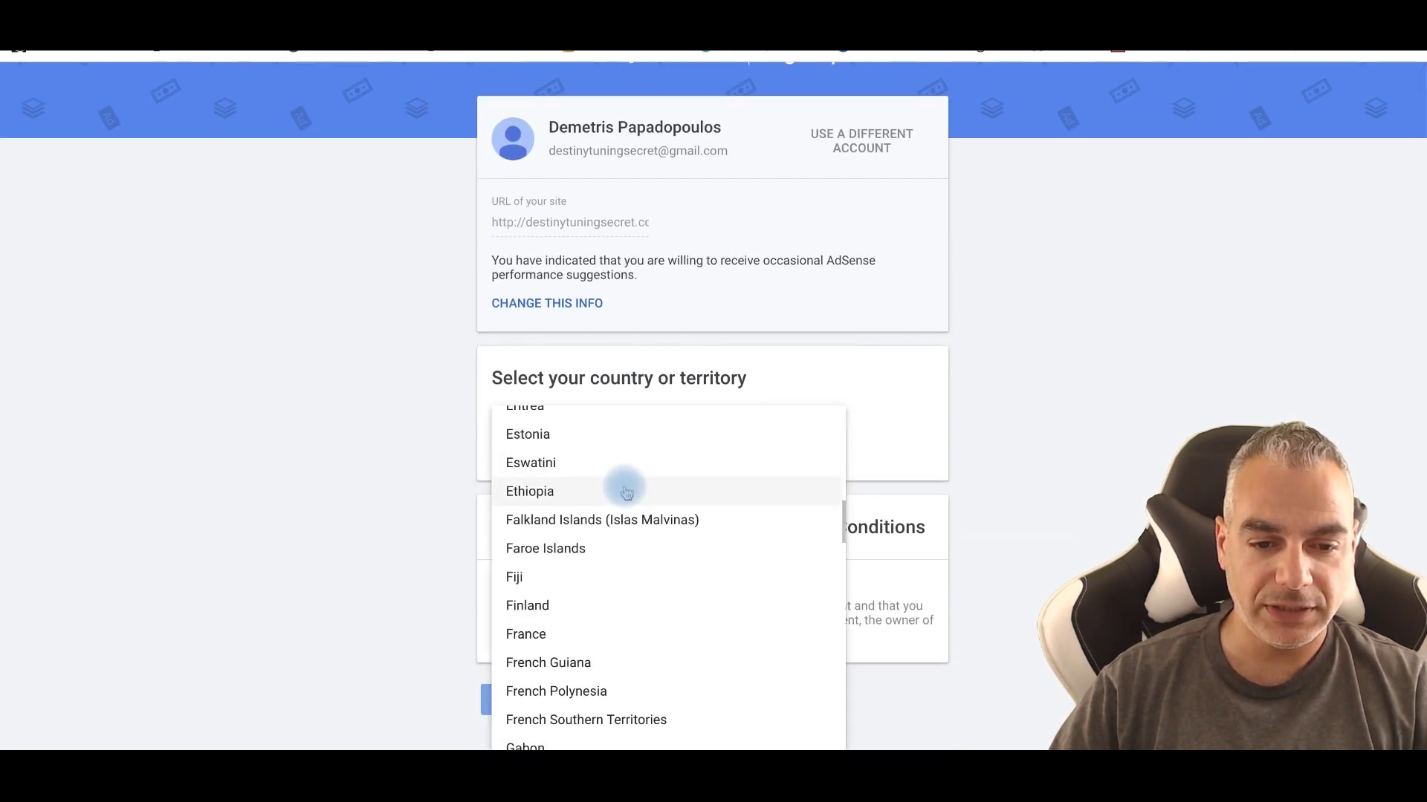
scroll(569, 714, down, 2)
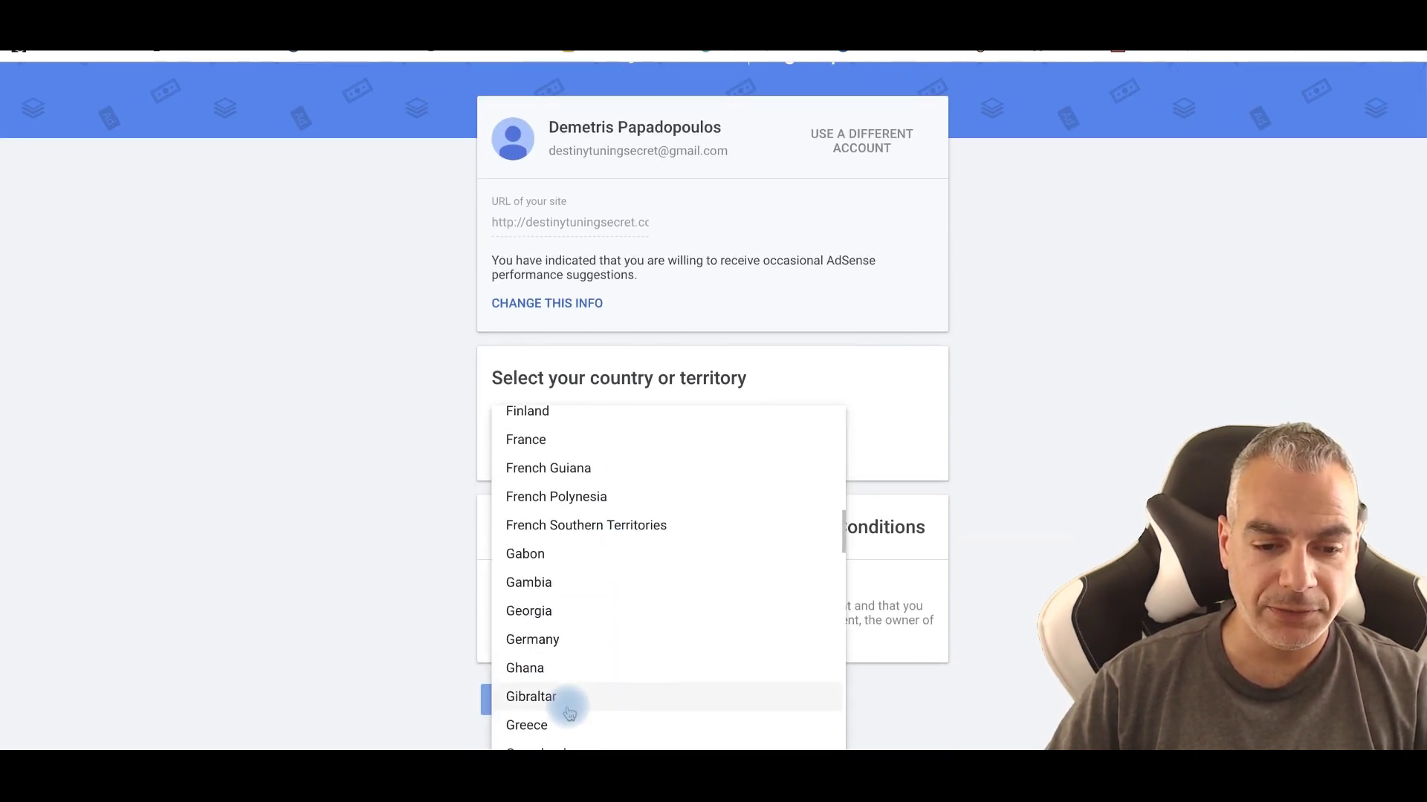
click(561, 720)
scroll(564, 602, down, 10)
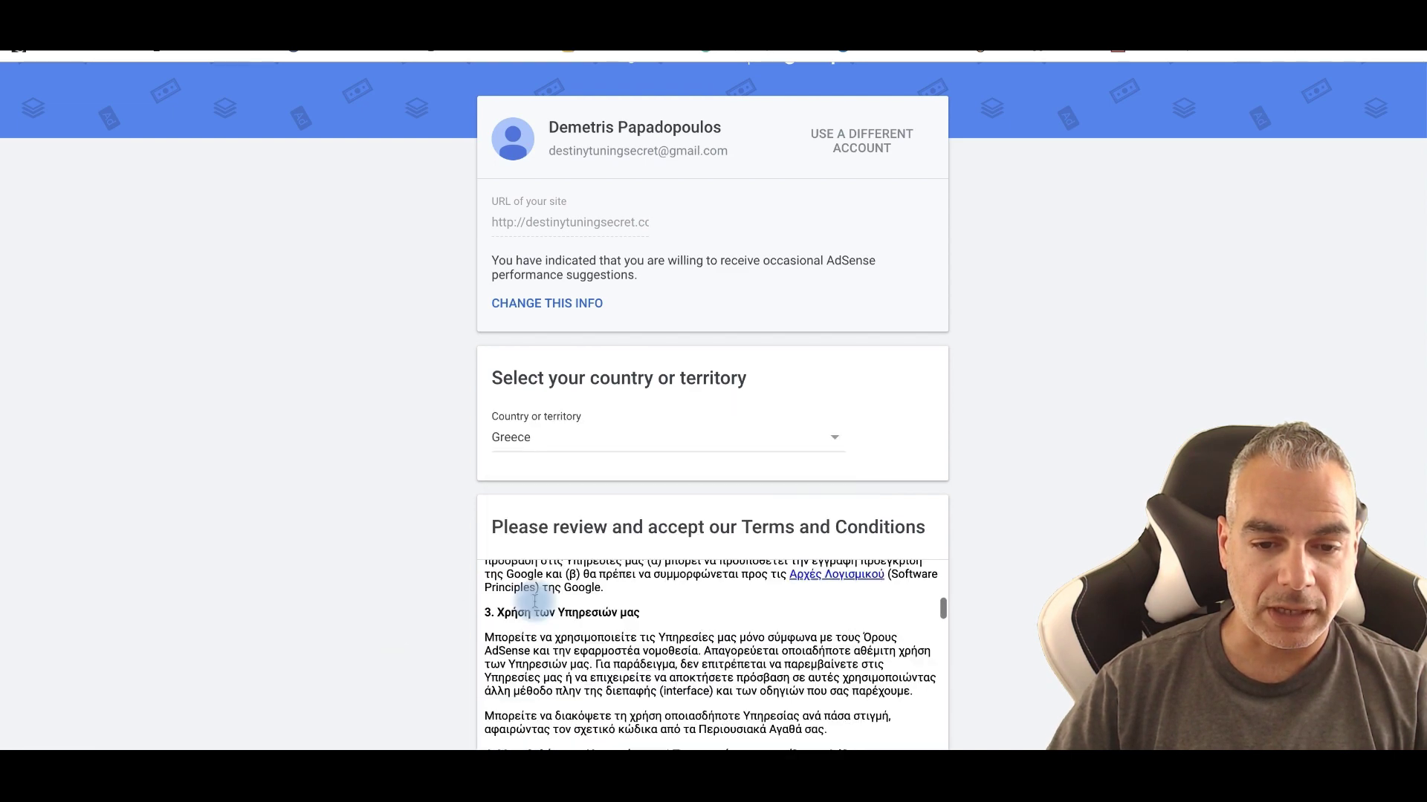
scroll(394, 577, up, 1)
click(501, 521)
click(569, 631)
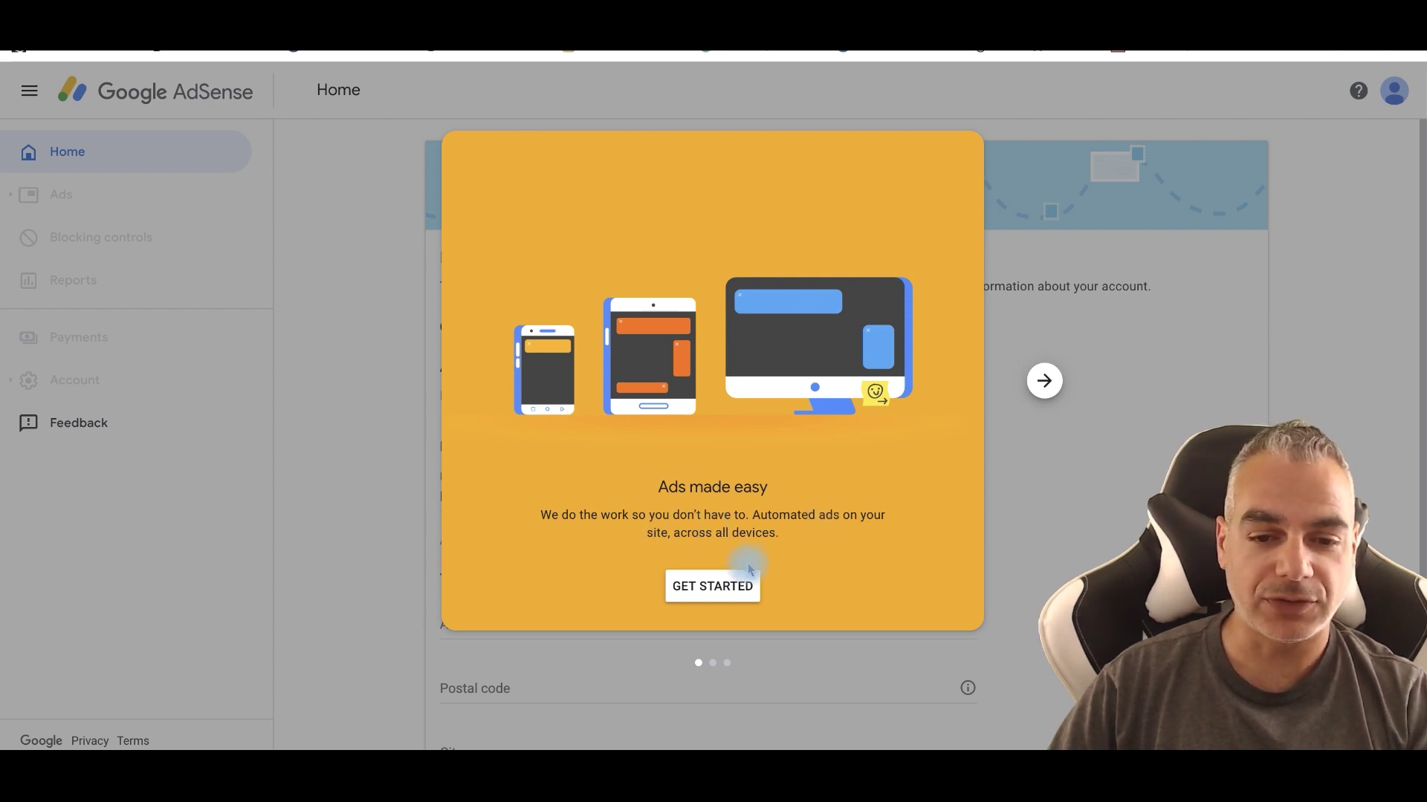
Step: Start account setup and fill in the payment address form, dismissing the autofill suggestions
click(711, 586)
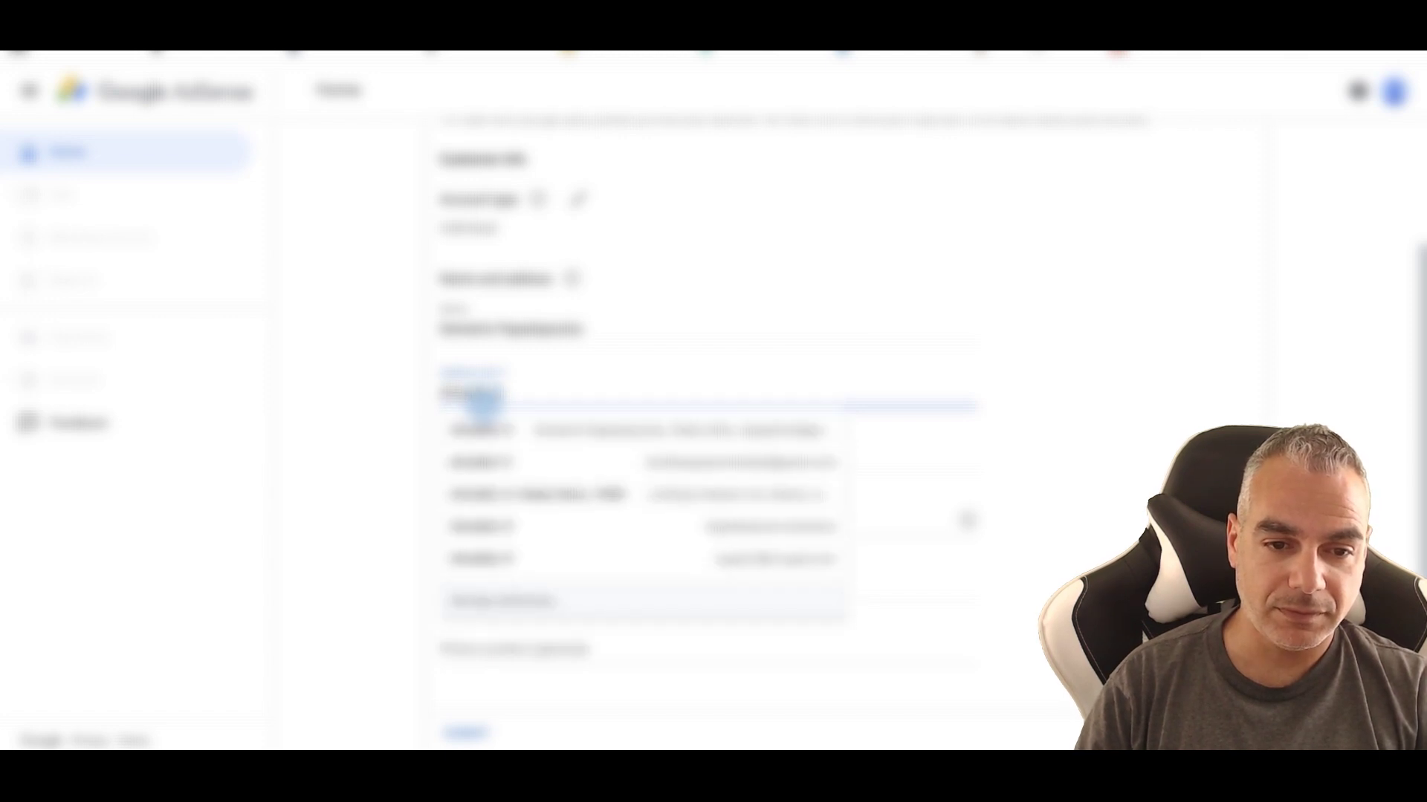
key(Escape)
scroll(583, 450, down, 1)
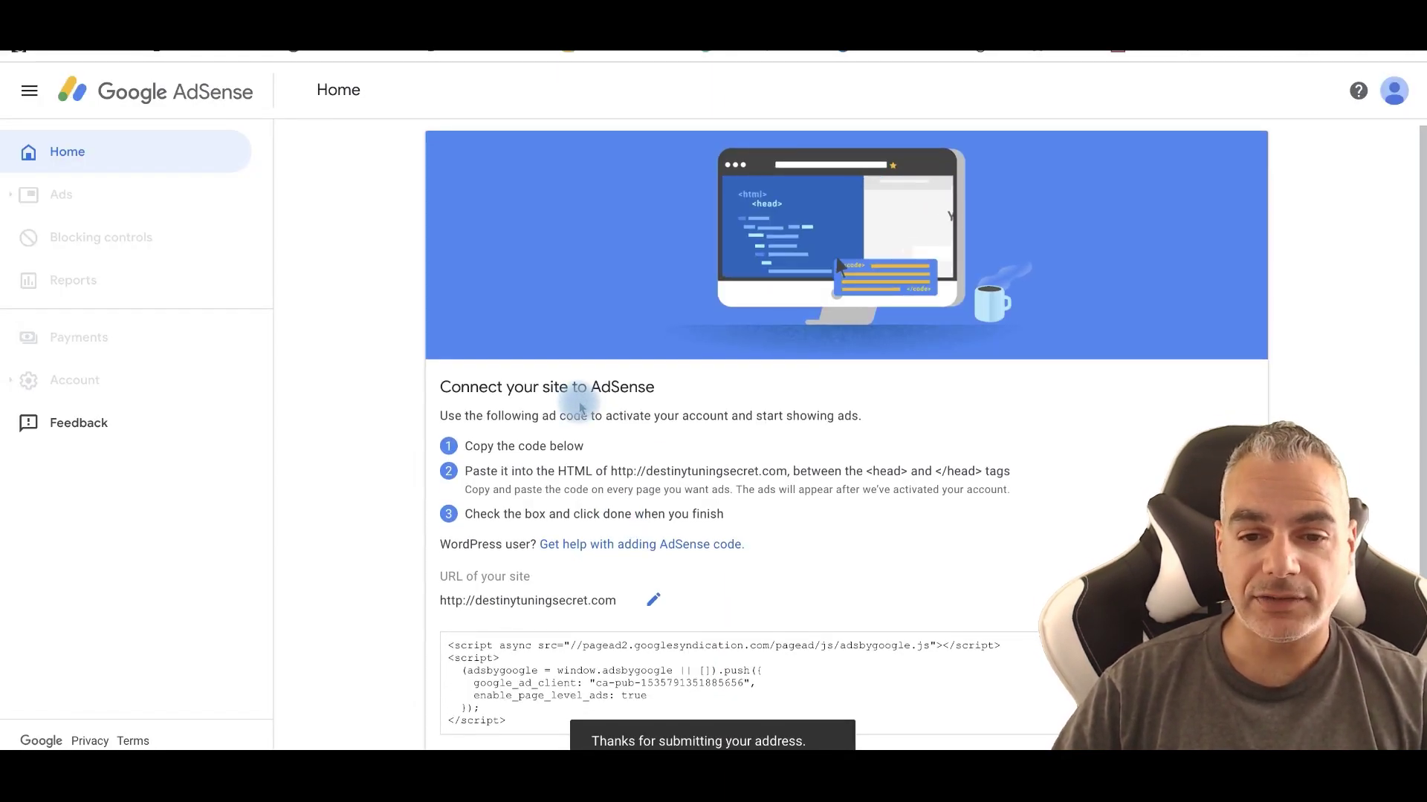
Step: Copy the whole AdSense ad code, then switch to the Destiny Tuning Secret site tab
scroll(581, 404, down, 2)
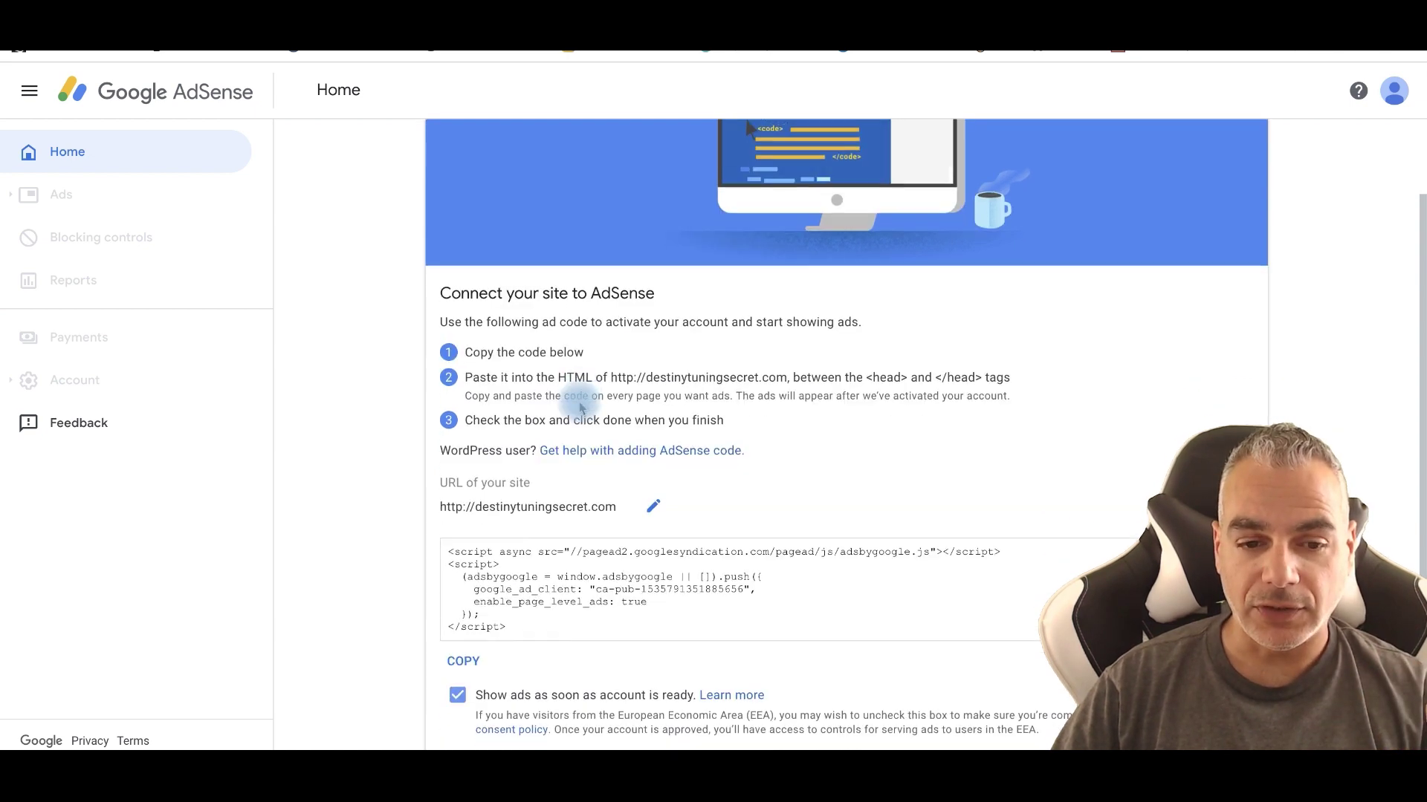
click(513, 535)
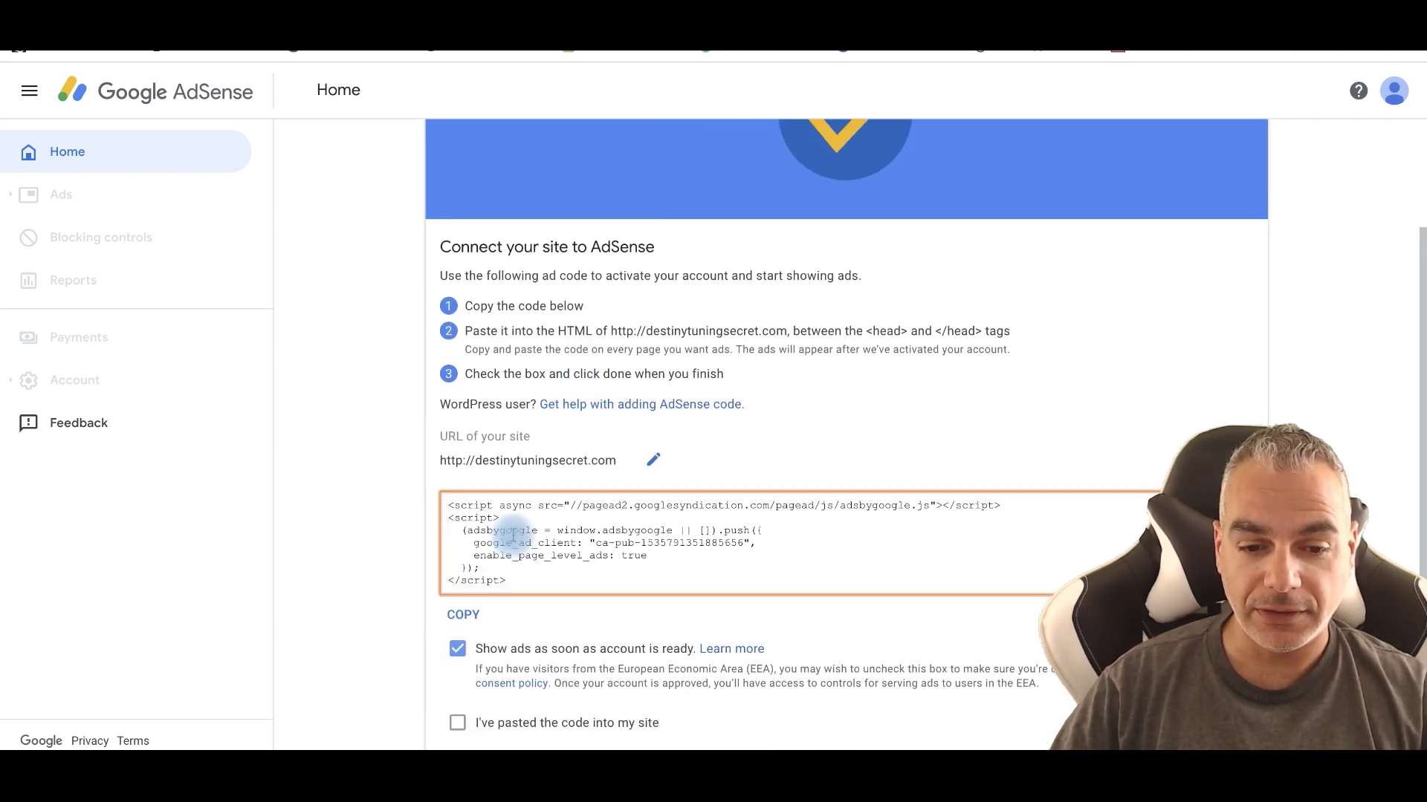
drag(542, 589, 414, 461)
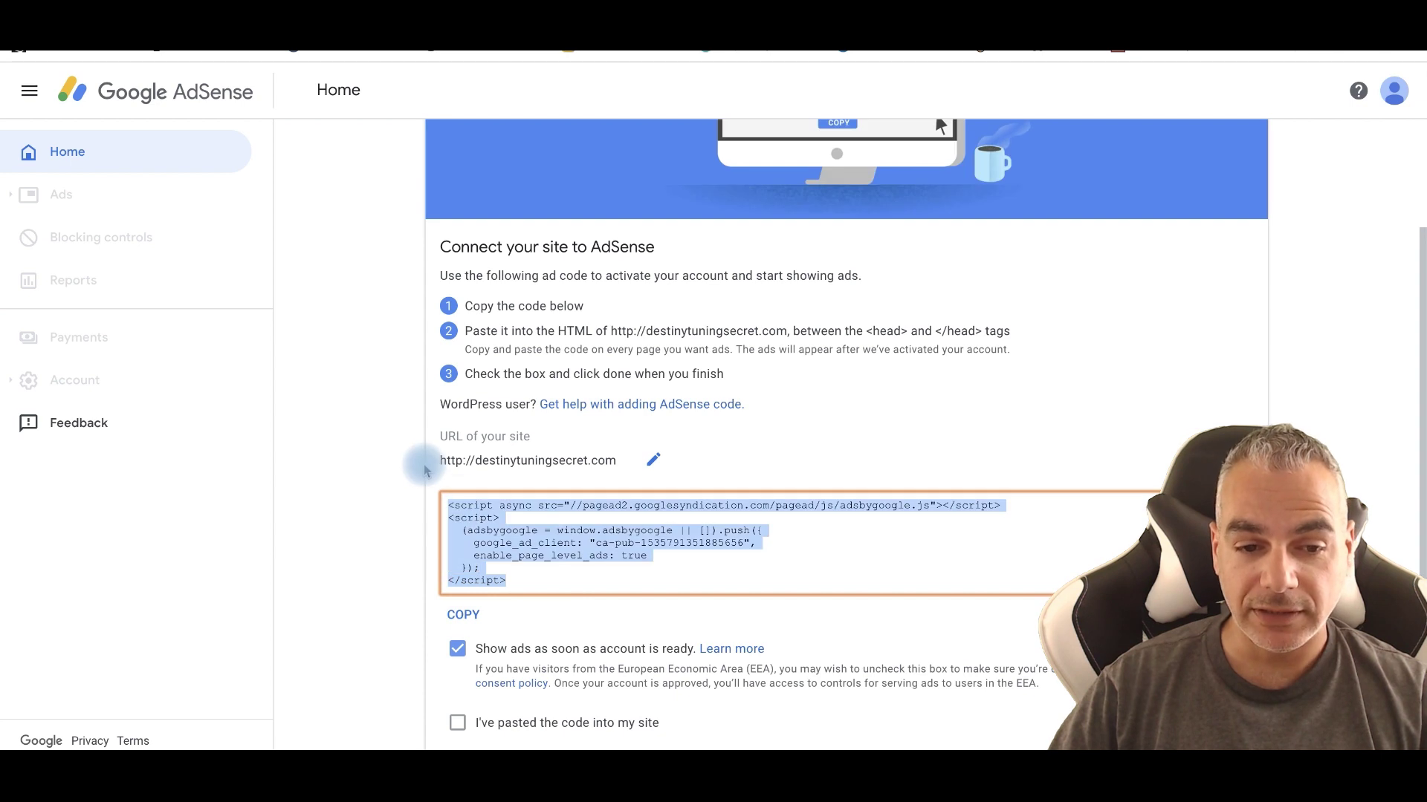
right_click(520, 540)
click(593, 502)
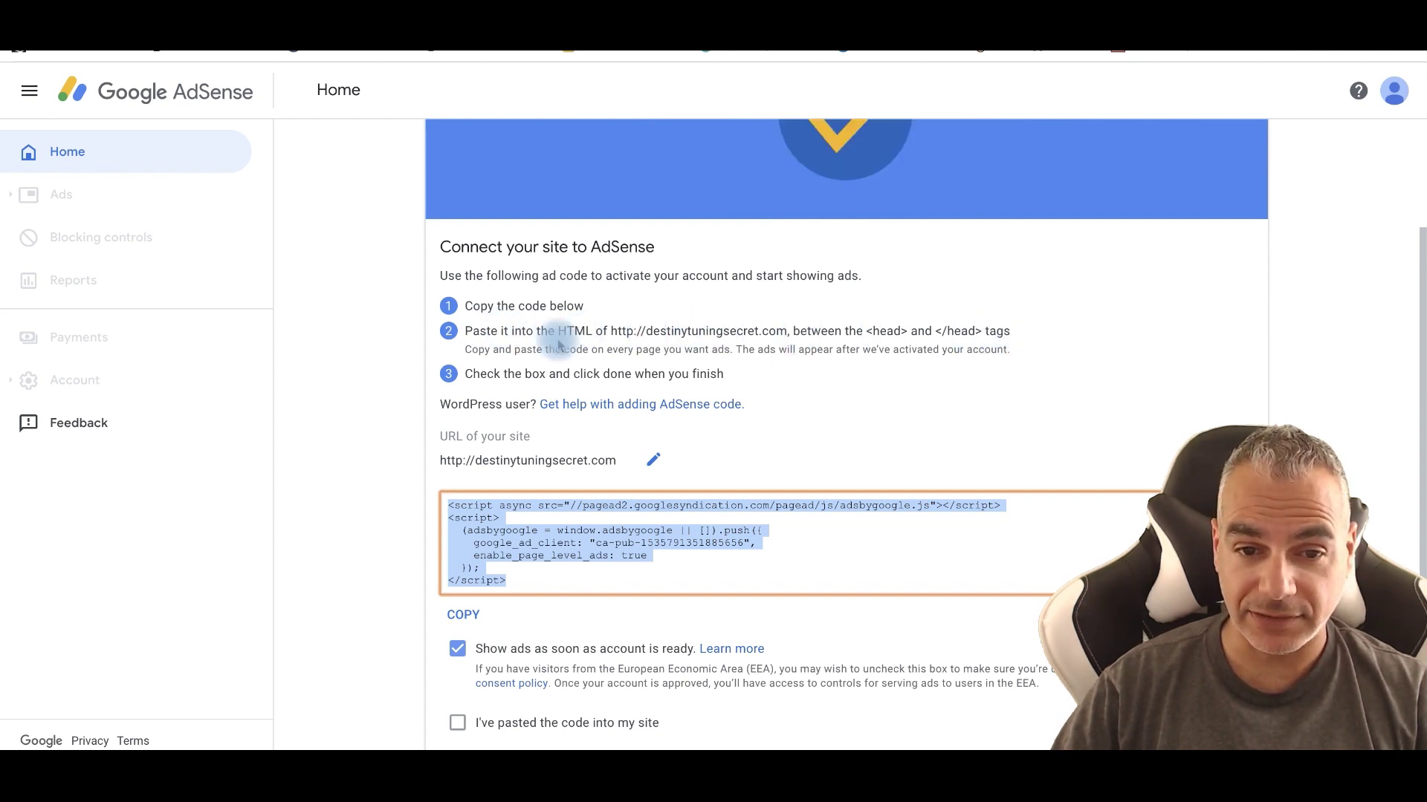
click(934, 34)
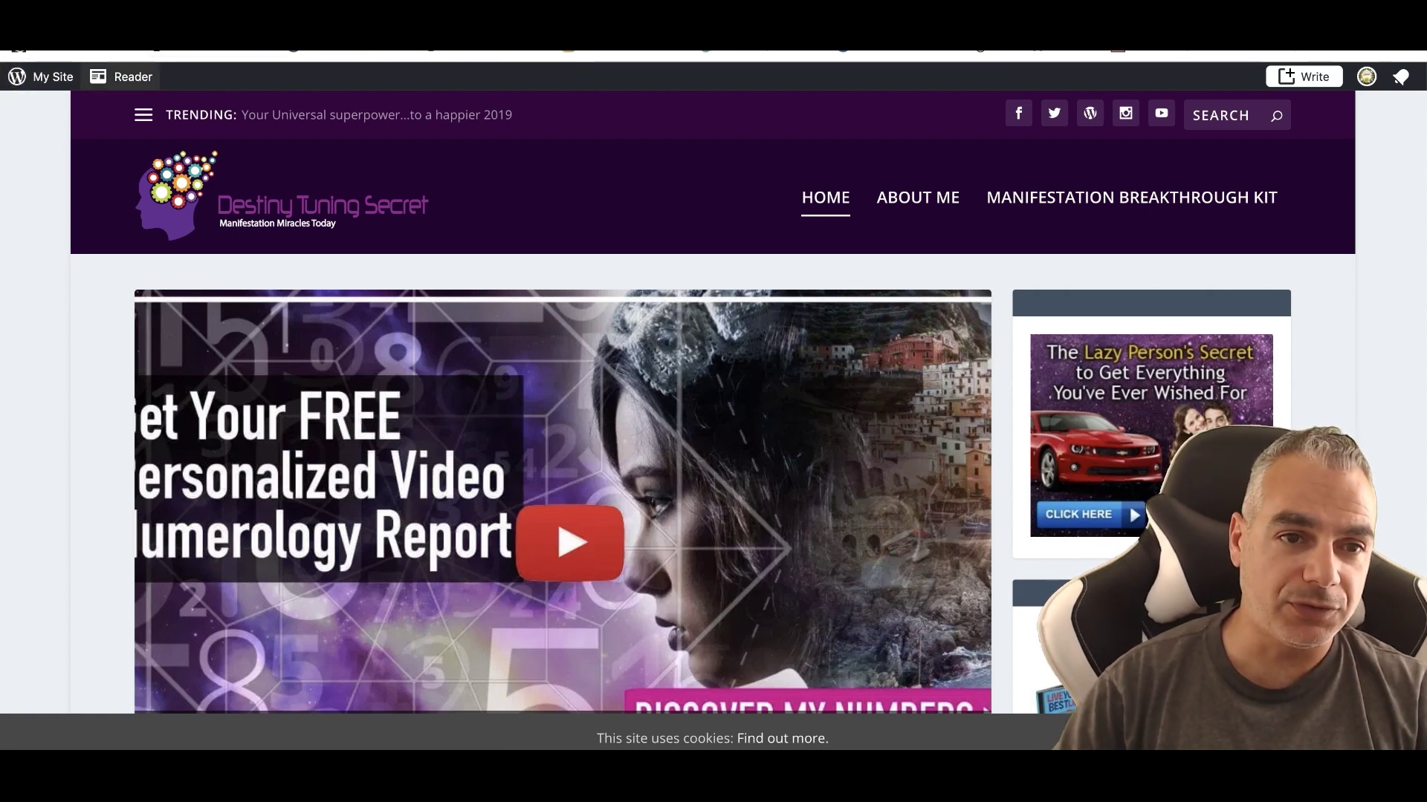
Step: Open wp-admin and confirm Header and Footer Scripts is among the installed plugins
text(wp)
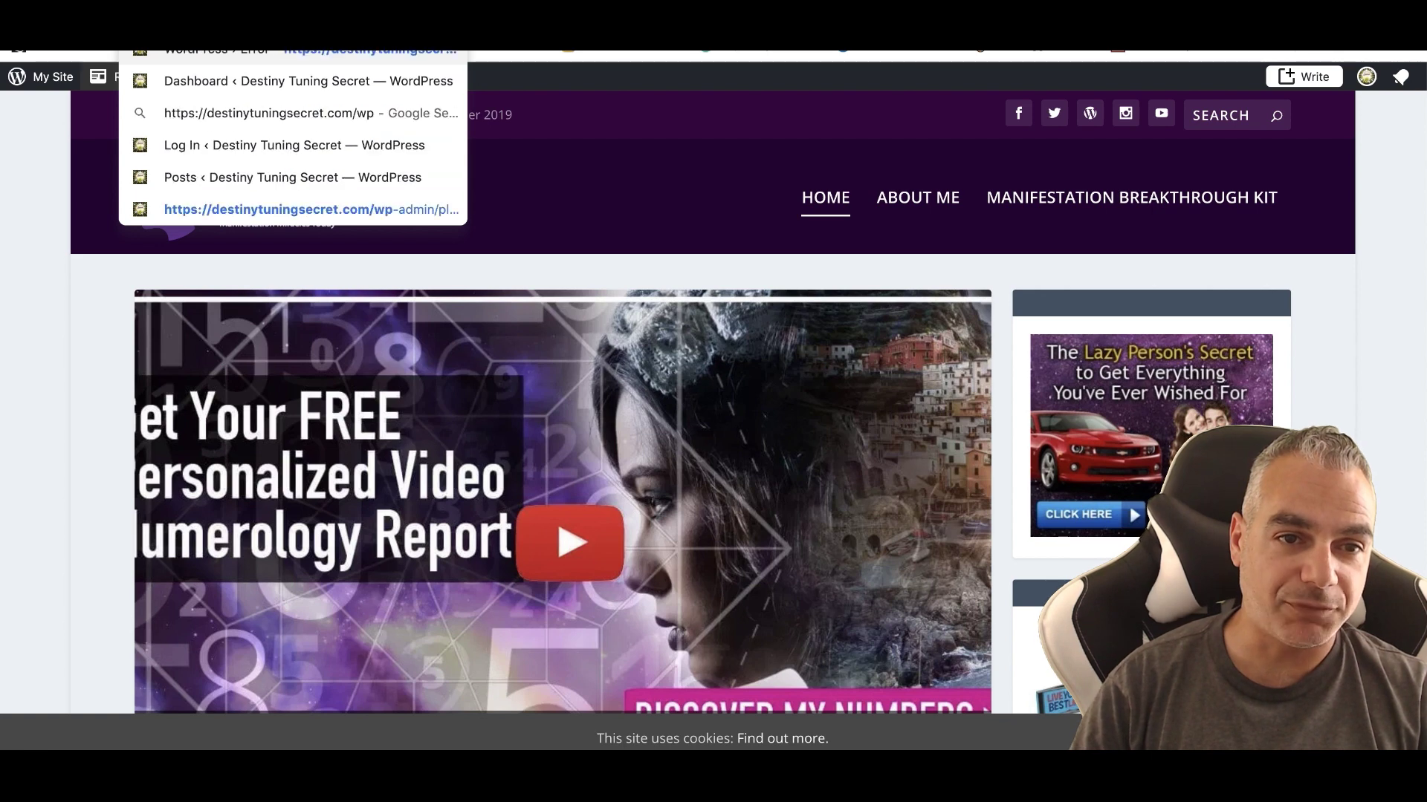
key(Return)
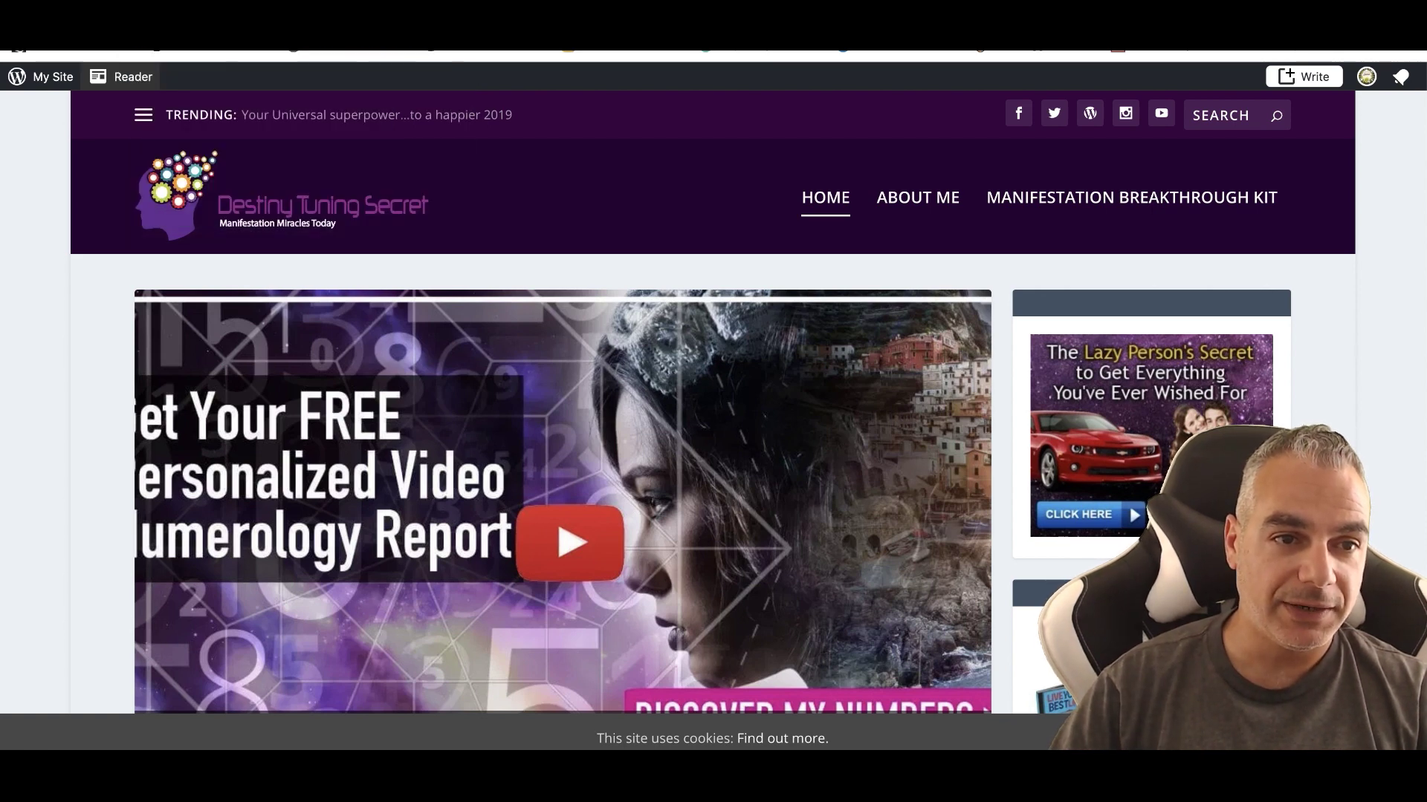
click(244, 73)
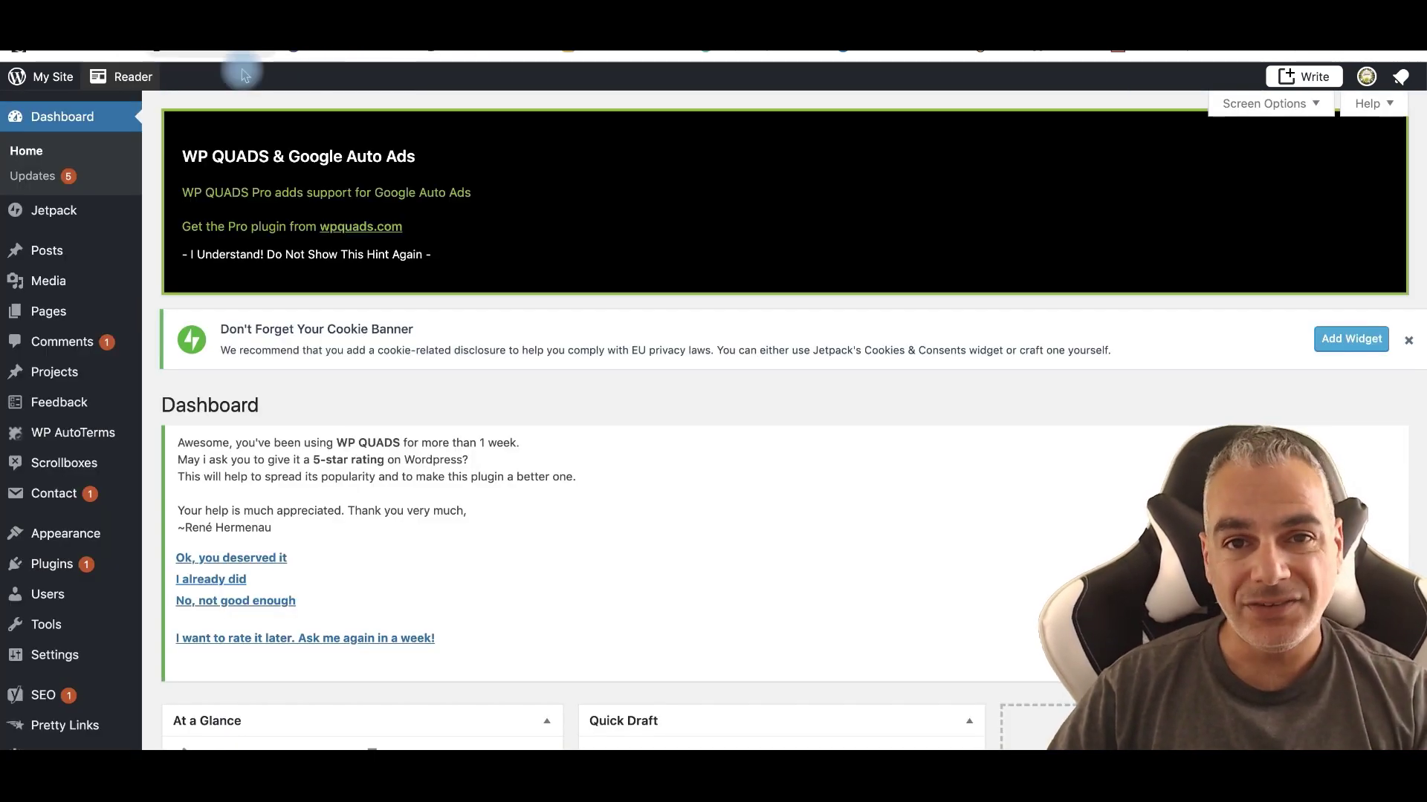
mouse_move(62, 568)
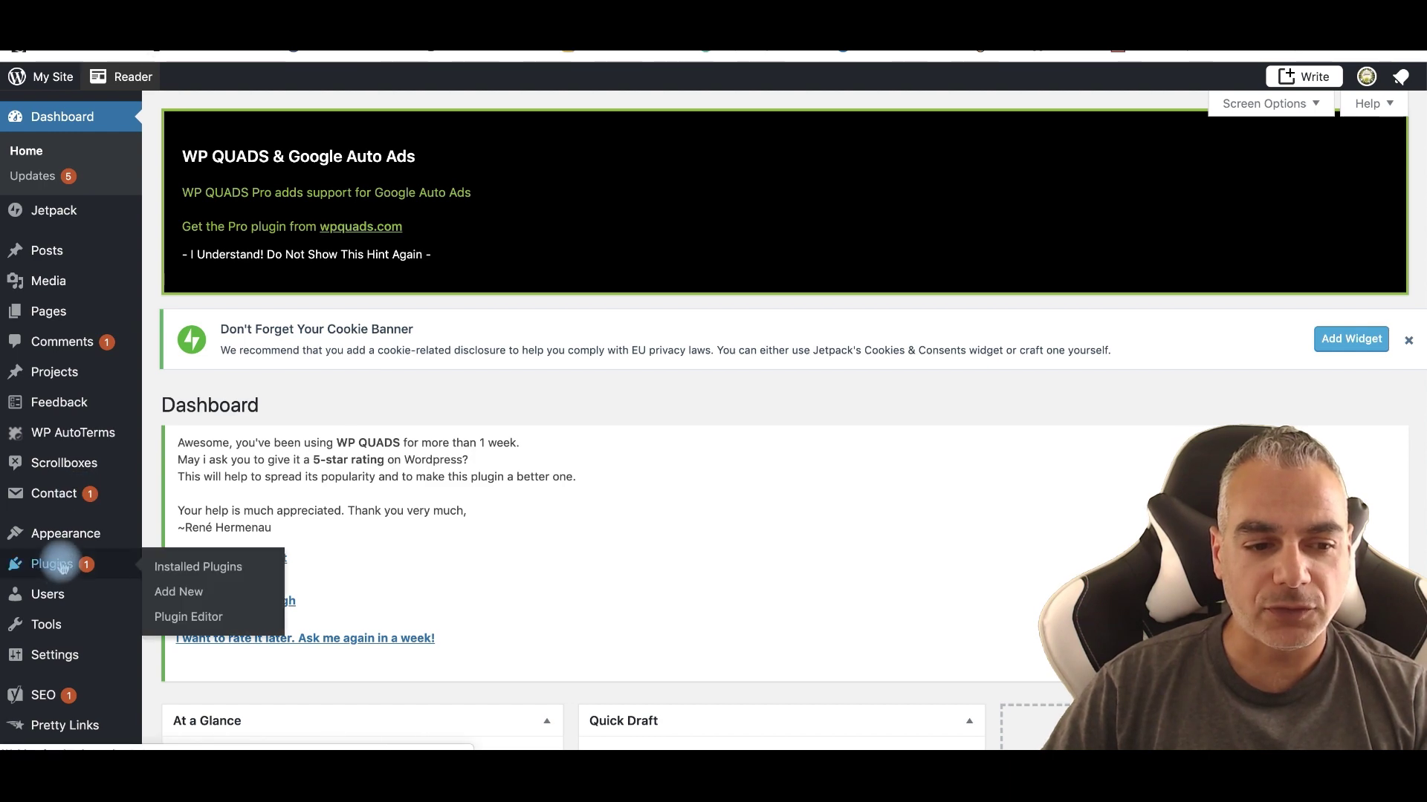
click(198, 567)
scroll(264, 297, up, 3)
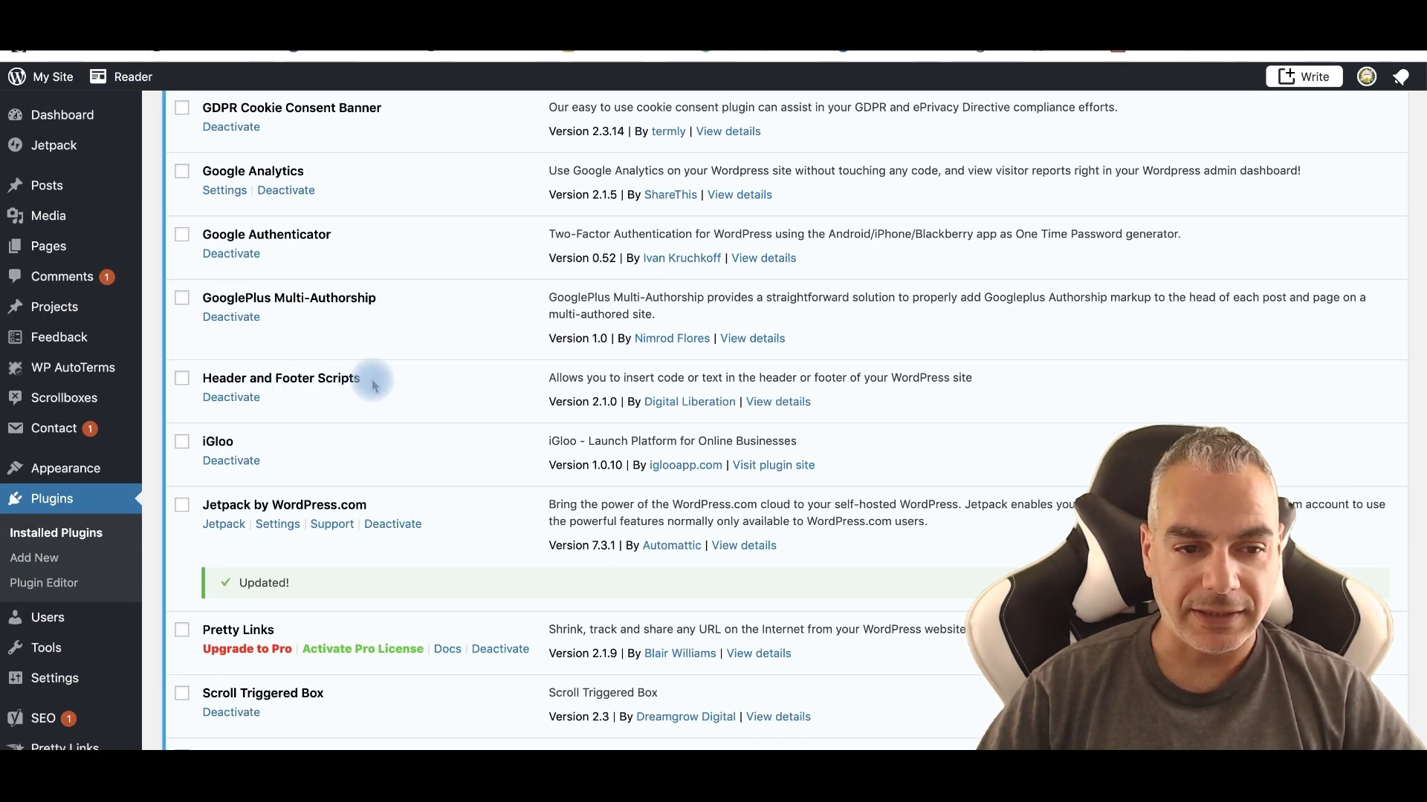
drag(374, 384, 205, 378)
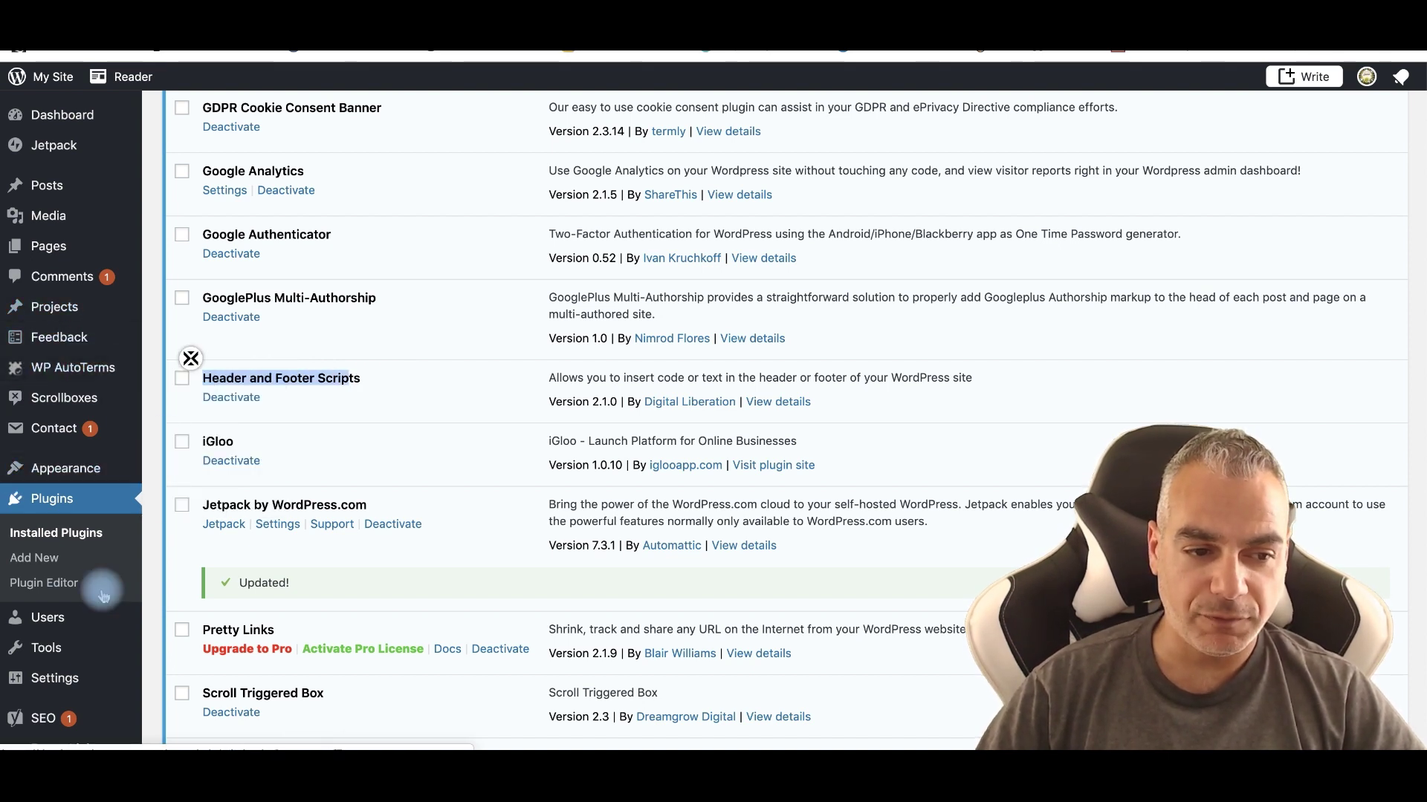
Step: Back on the AdSense connect page, copy the ad code again and tick 'I've pasted the code'
mouse_move(68, 426)
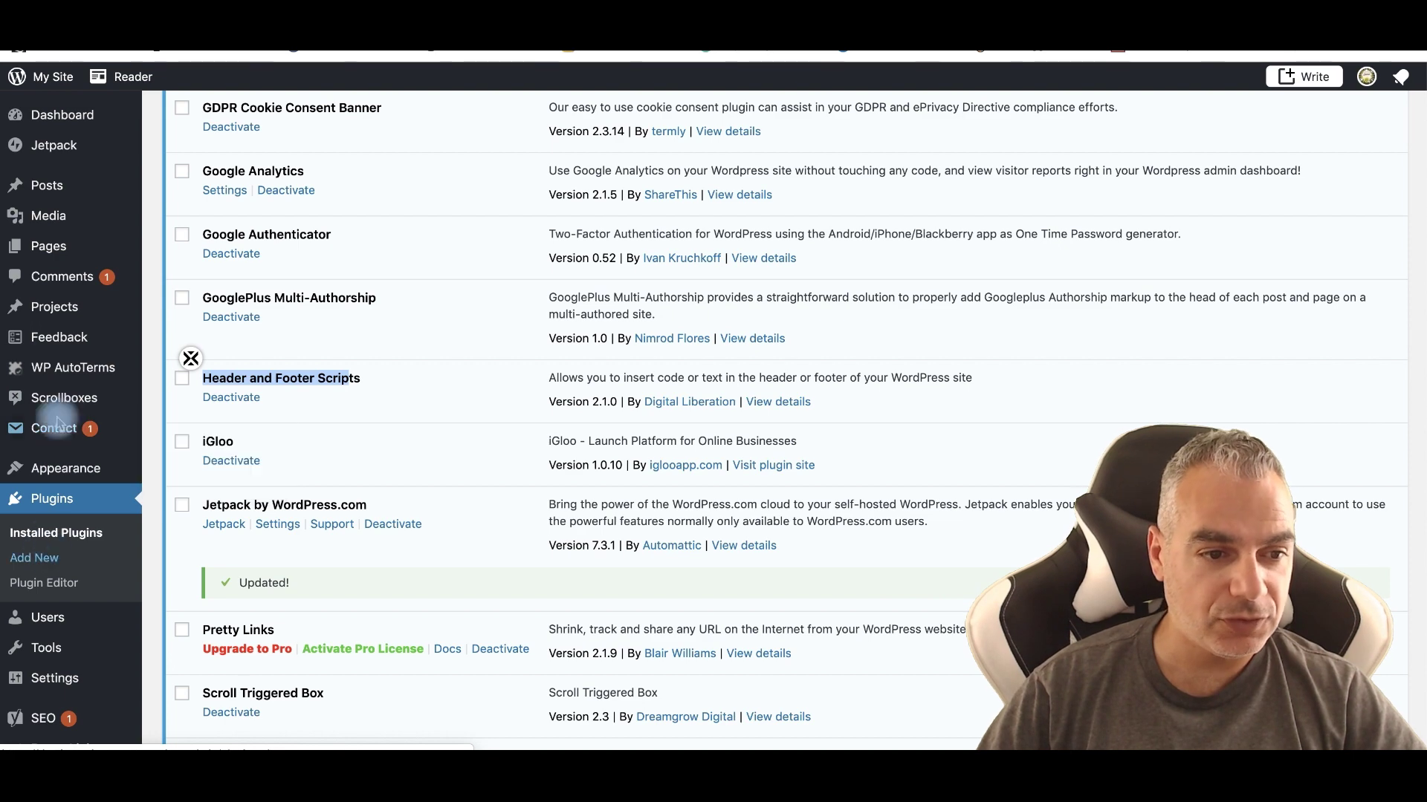
mouse_move(72, 396)
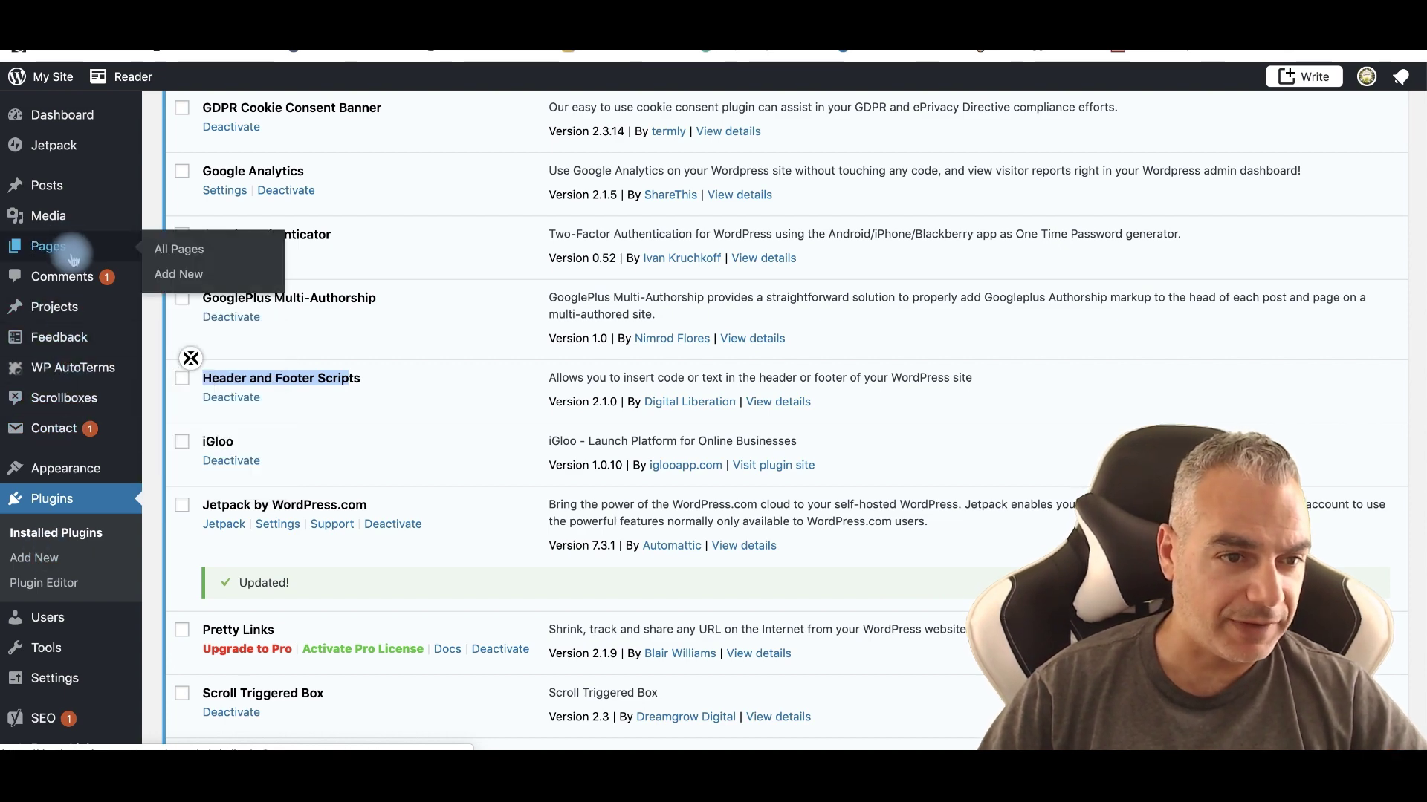
scroll(81, 297, down, 3)
scroll(106, 465, down, 2)
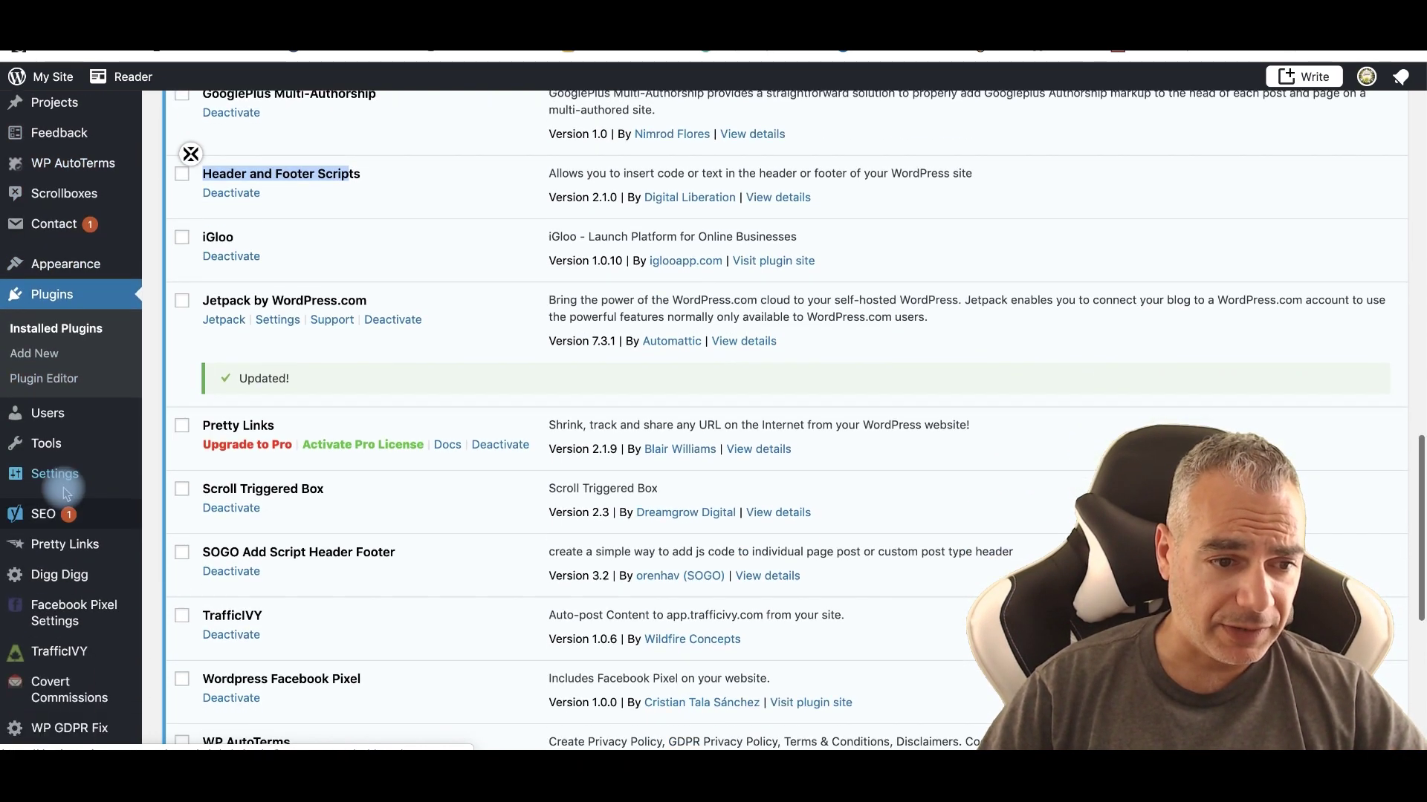
mouse_move(74, 468)
scroll(216, 520, down, 2)
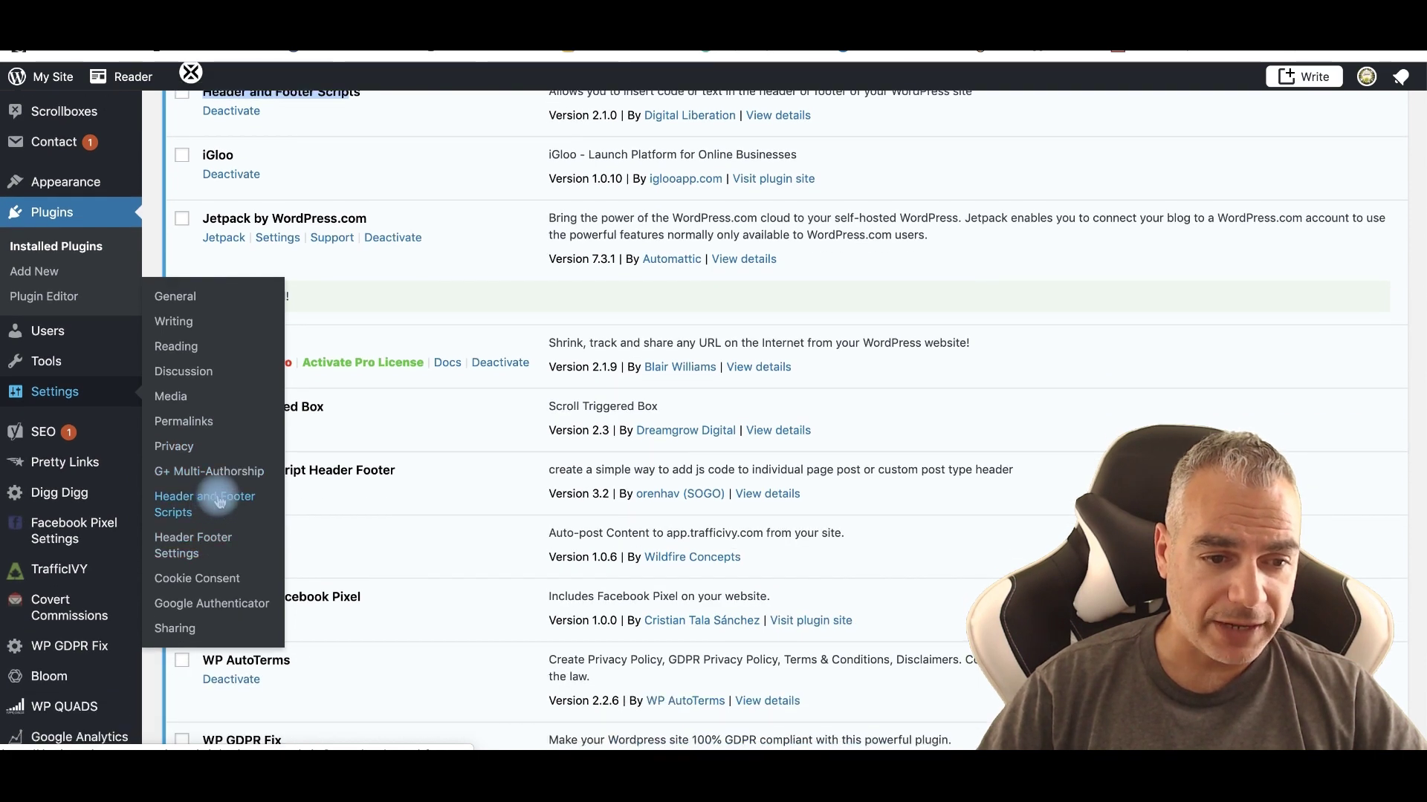
click(946, 54)
right_click(591, 539)
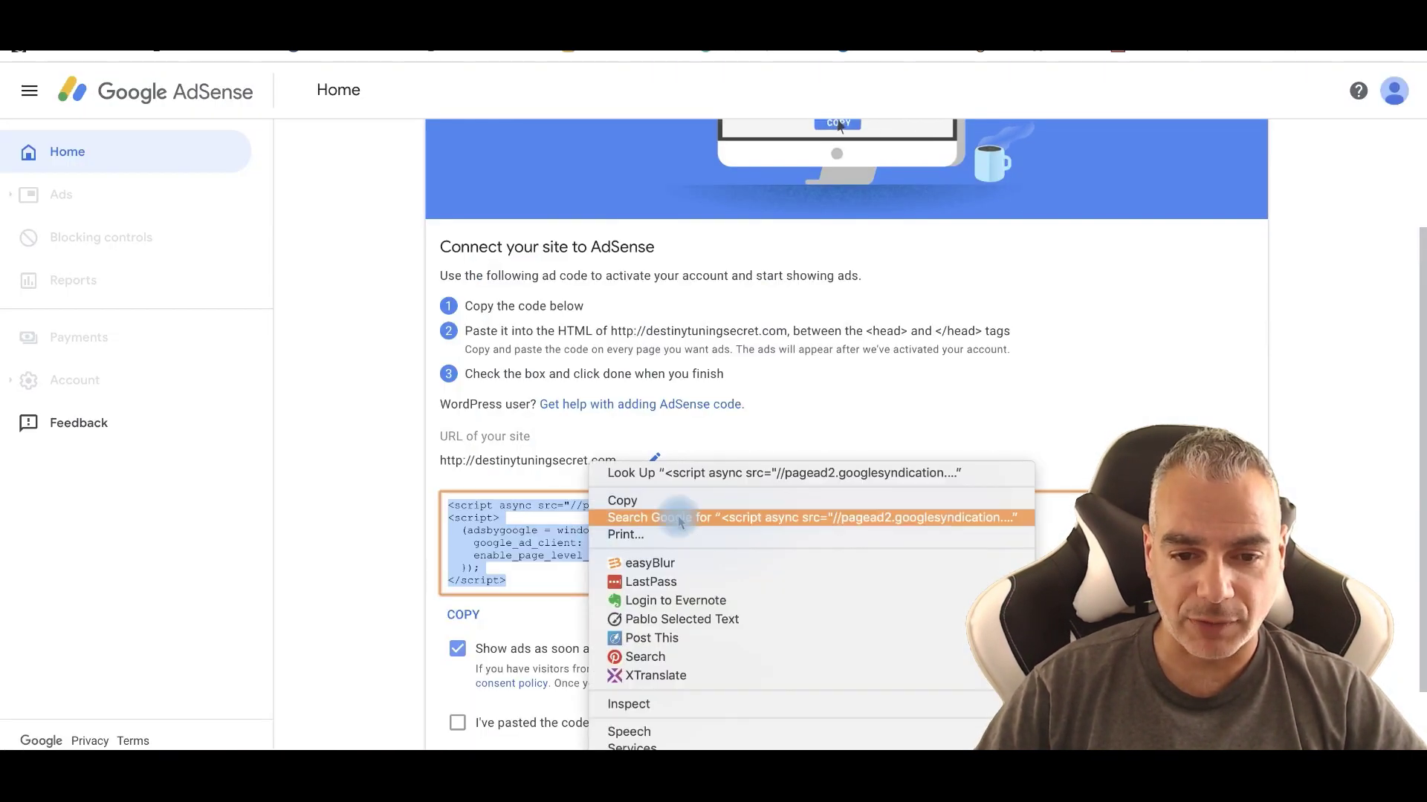
click(623, 500)
scroll(595, 594, down, 1)
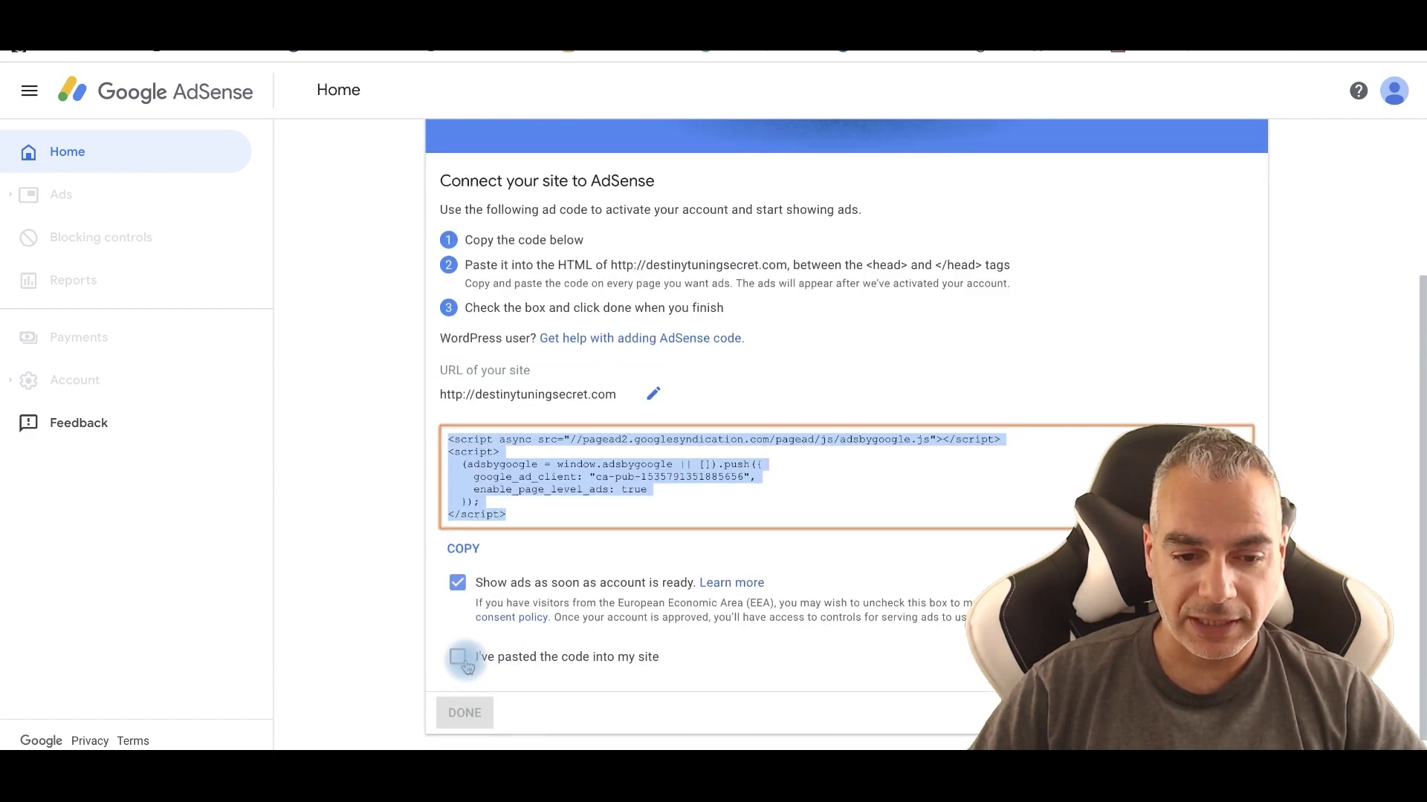
click(458, 658)
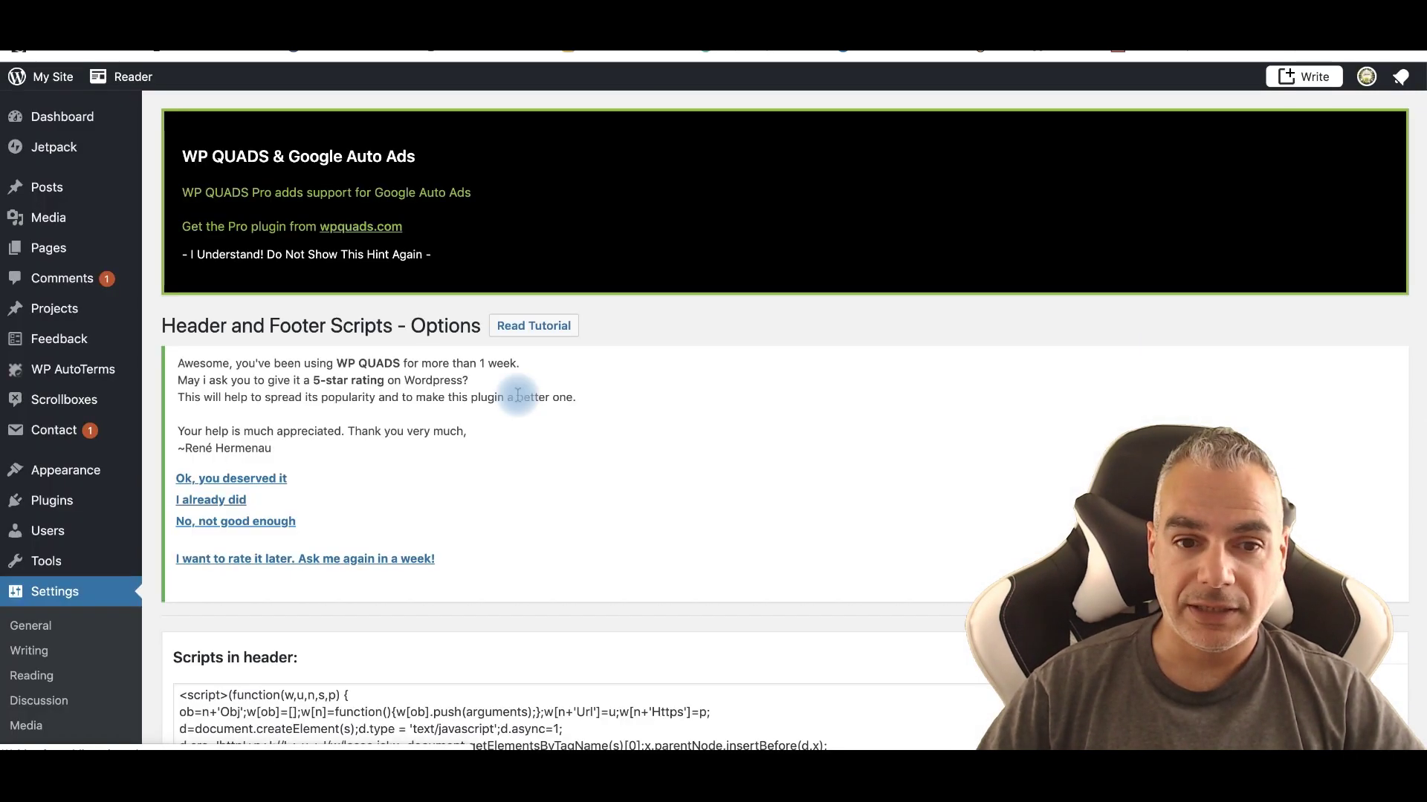
Step: Paste the AdSense code at the start of the Scripts in header field
scroll(264, 517, down, 3)
click(180, 476)
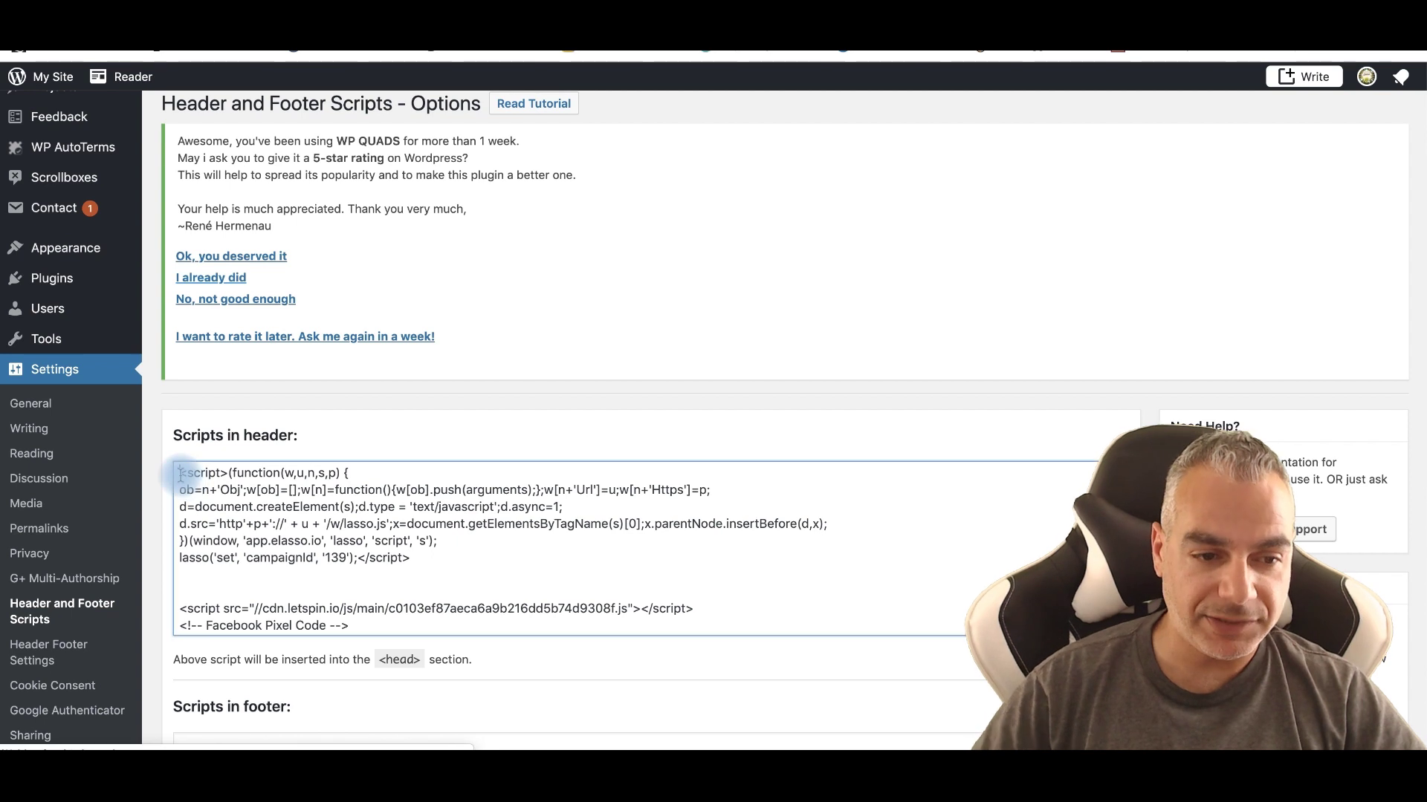
key(super+v)
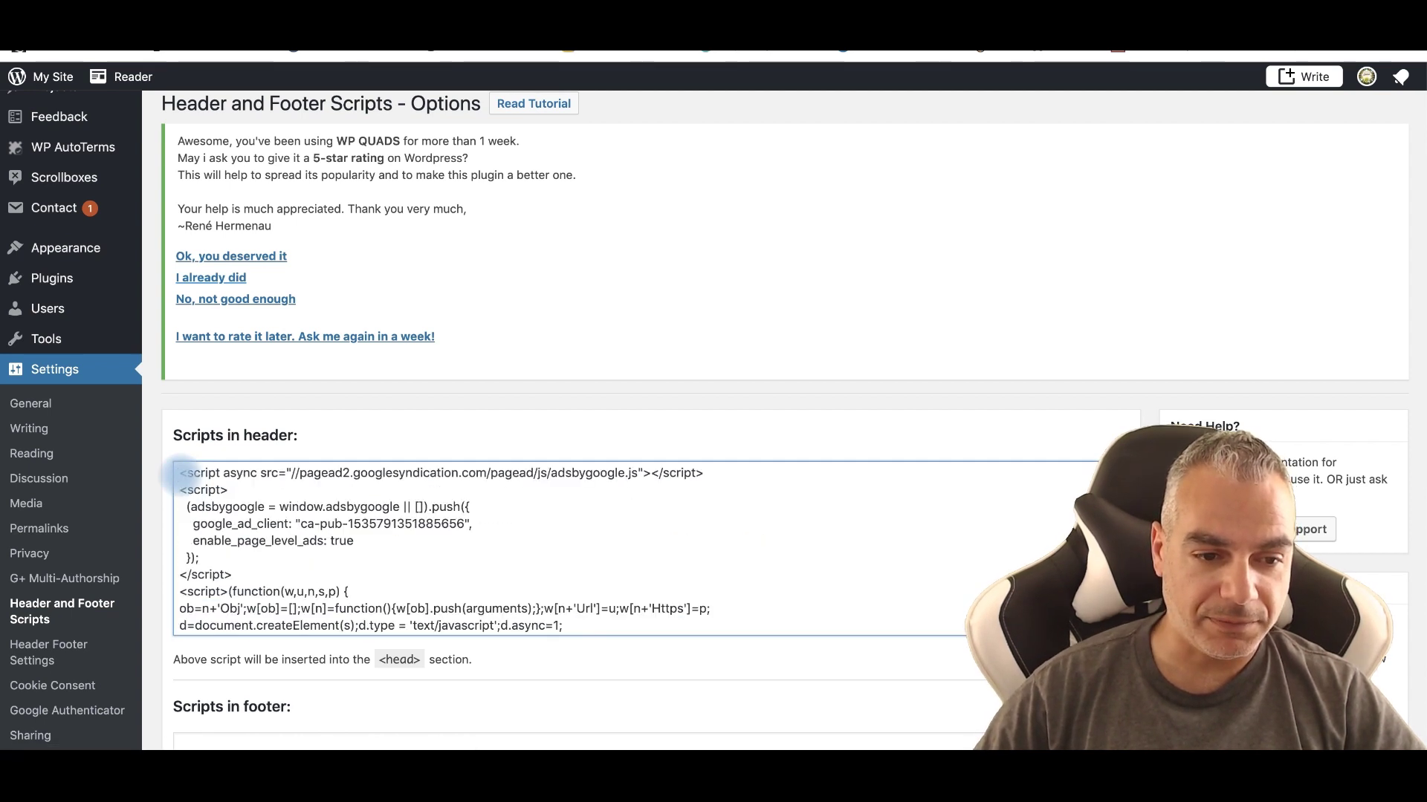
key(Return)
key(Return)
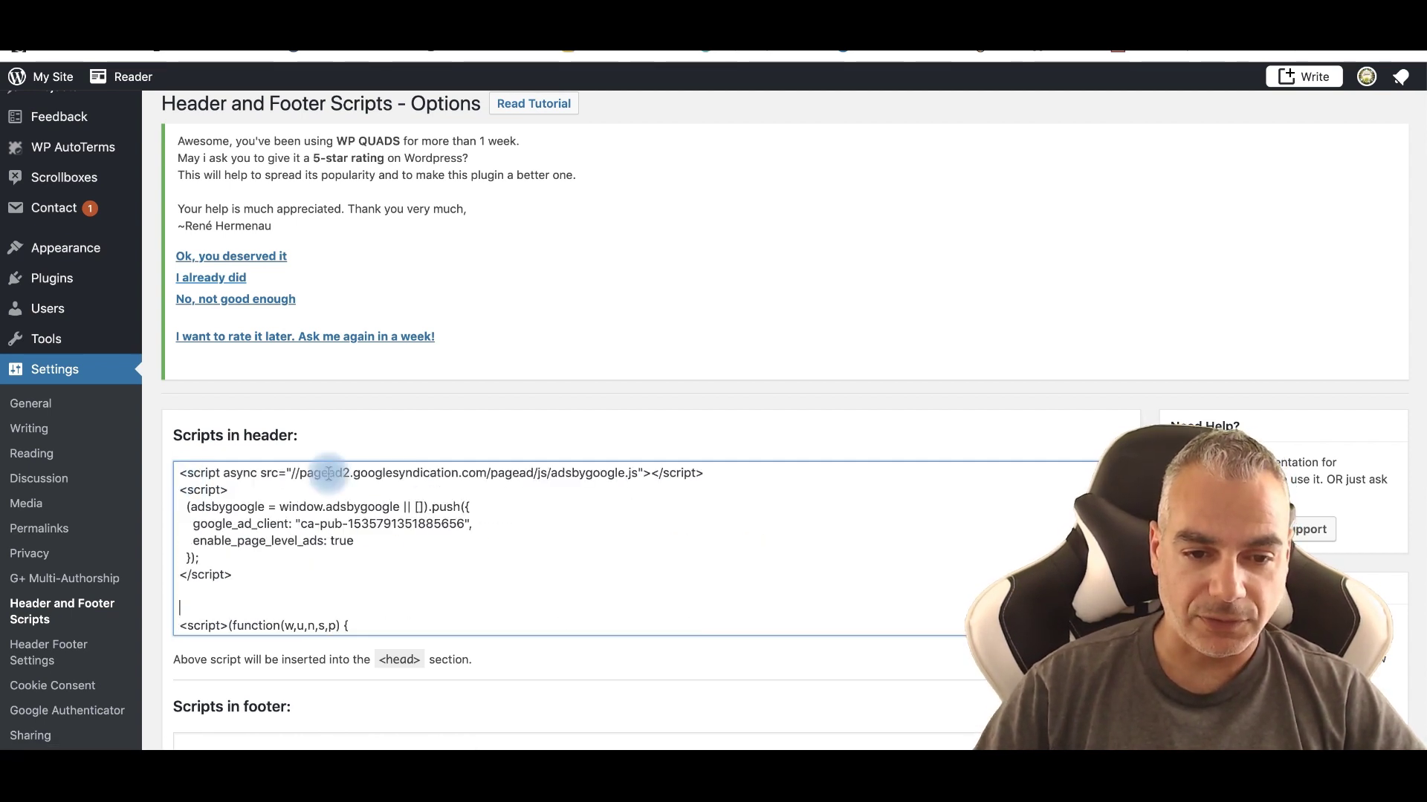
drag(181, 471, 222, 587)
key(BackSpace)
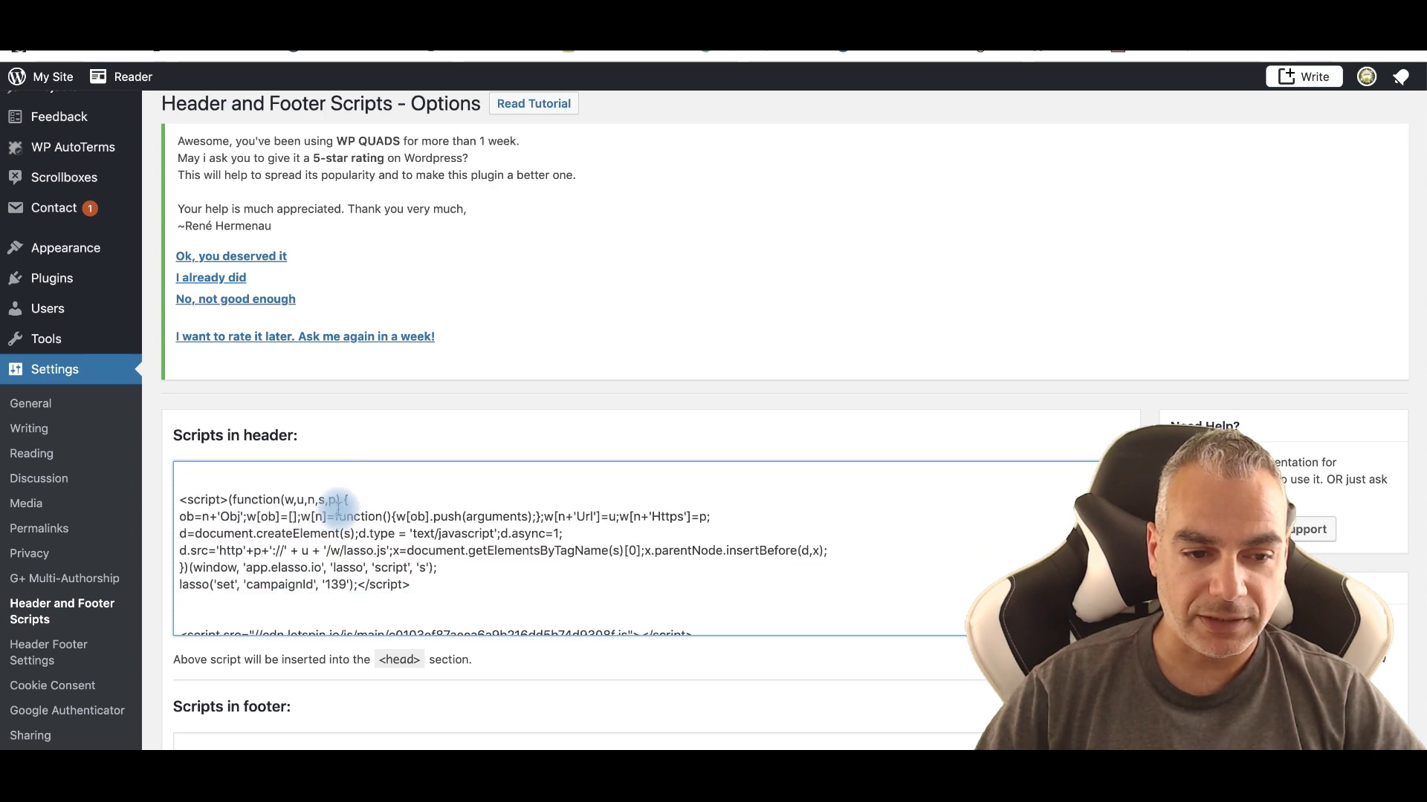
Step: Have AdSense check the site for the pasted ad code
scroll(339, 509, down, 10)
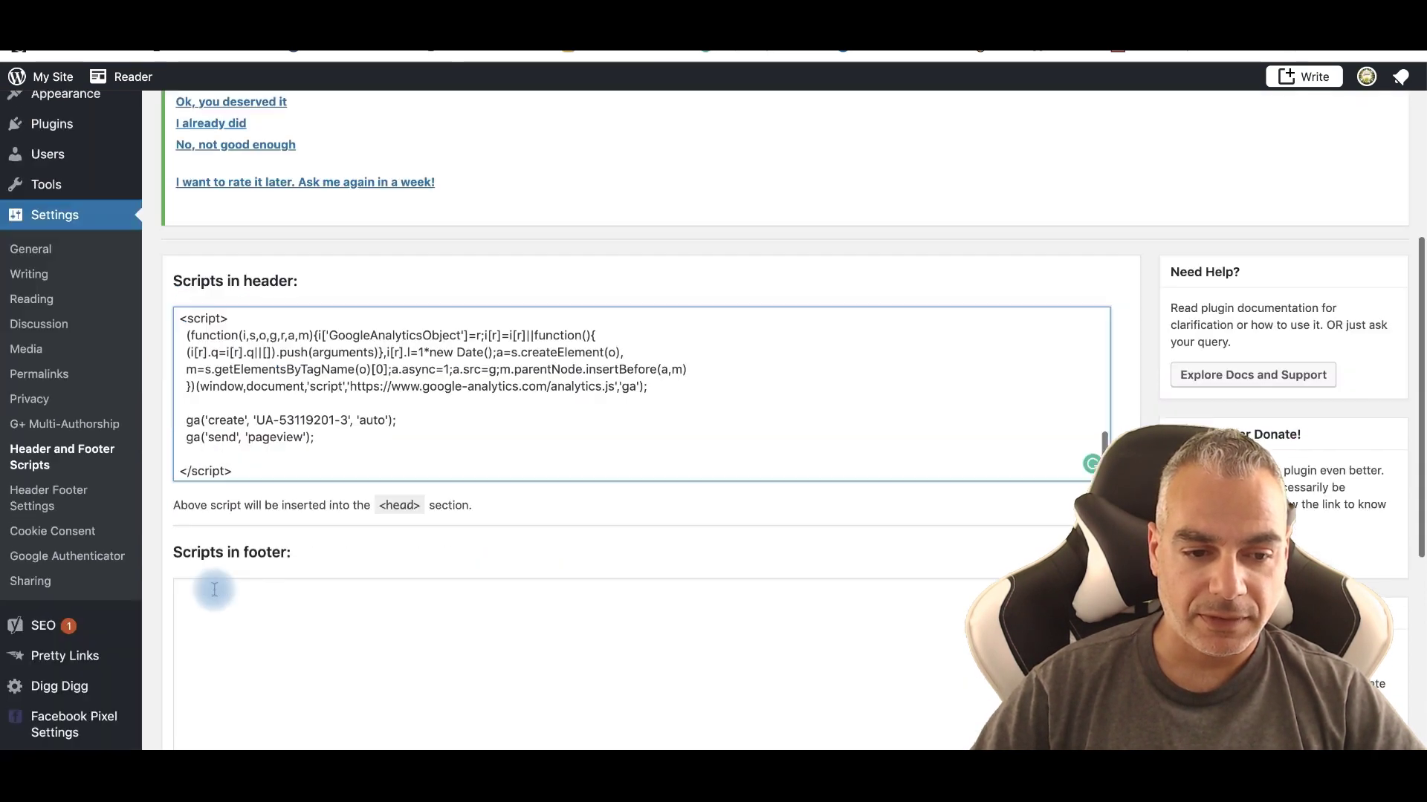
scroll(214, 589, down, 5)
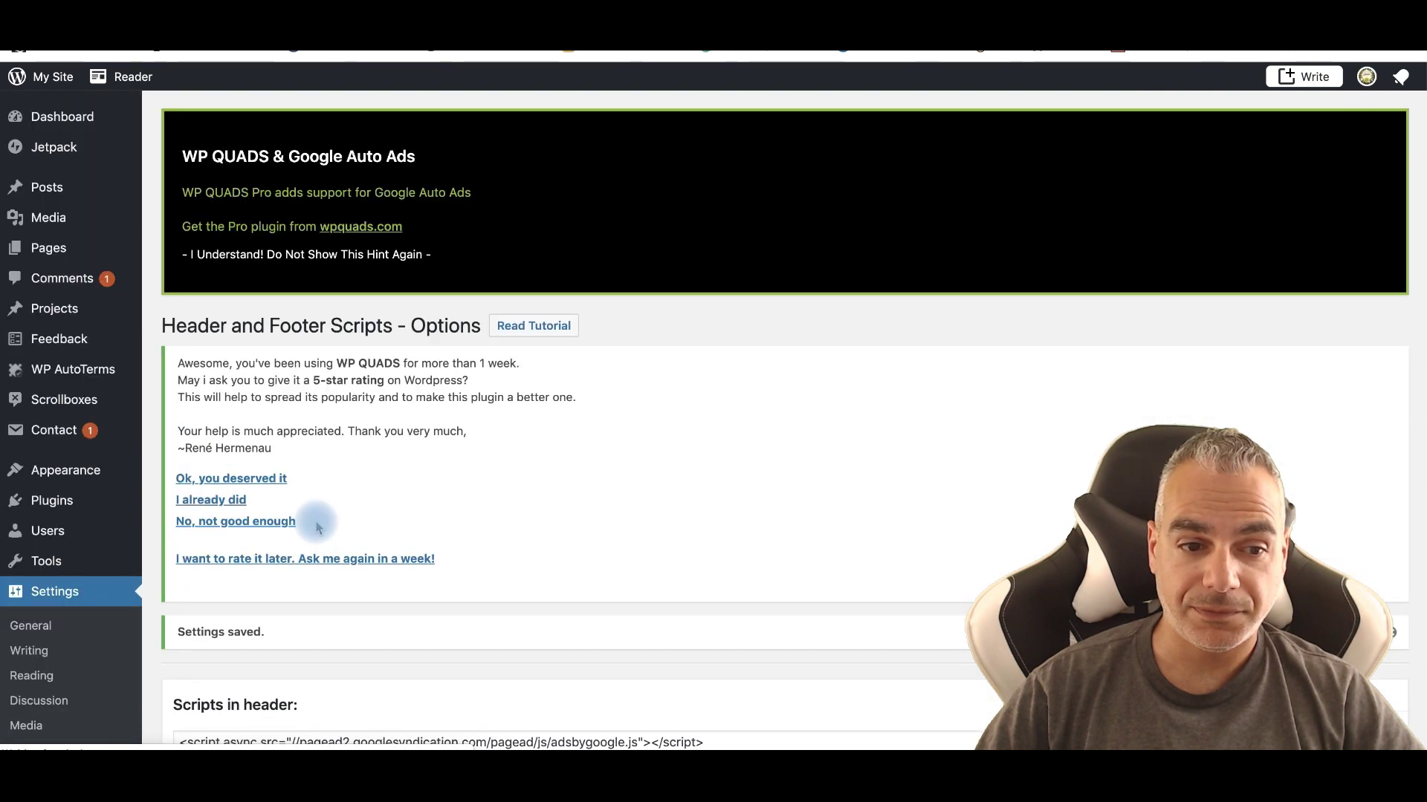
scroll(417, 527, down, 4)
scroll(417, 528, up, 5)
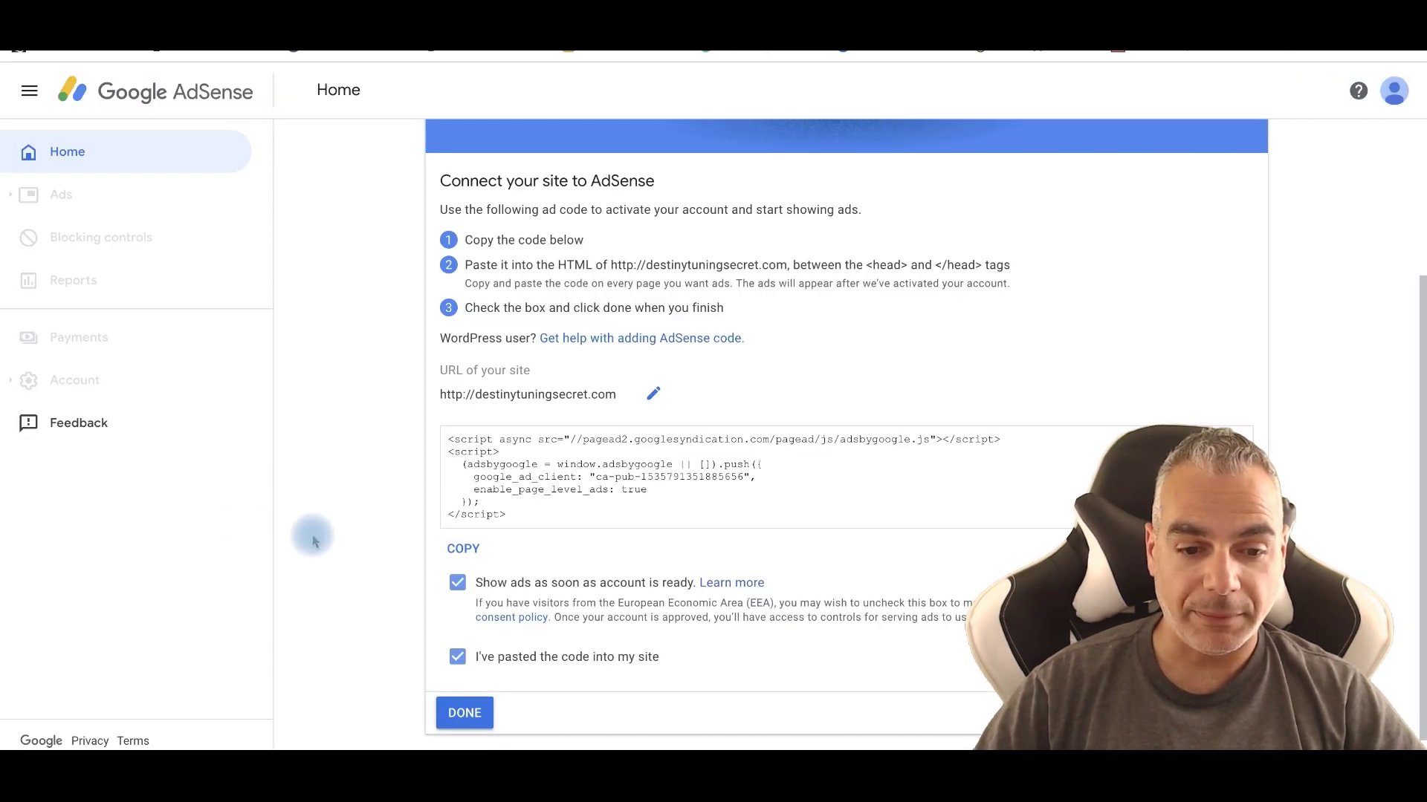
scroll(309, 542, down, 1)
click(466, 683)
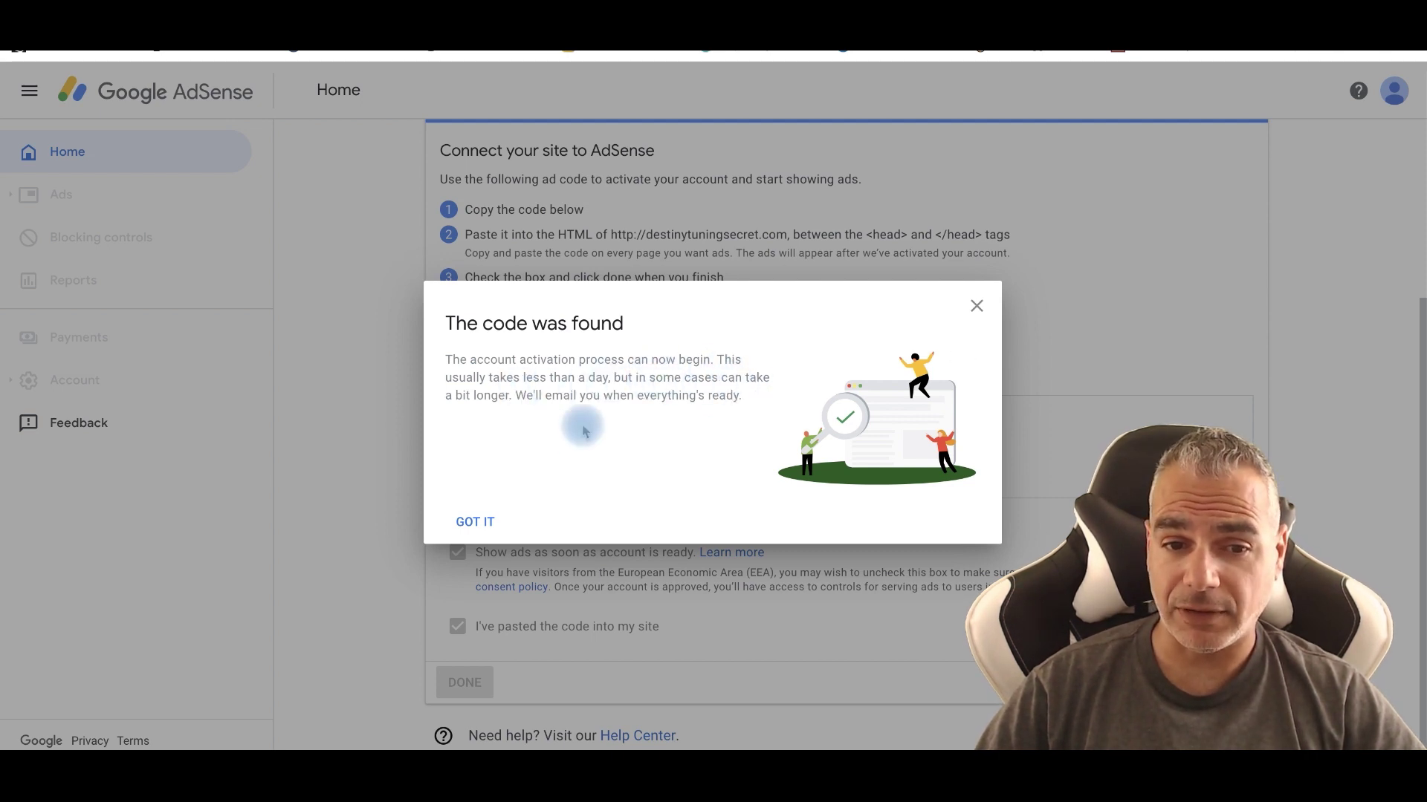
Step: Dismiss the 'code was found' dialog, reveal the ad code, and highlight the every-page placement reminder
click(471, 522)
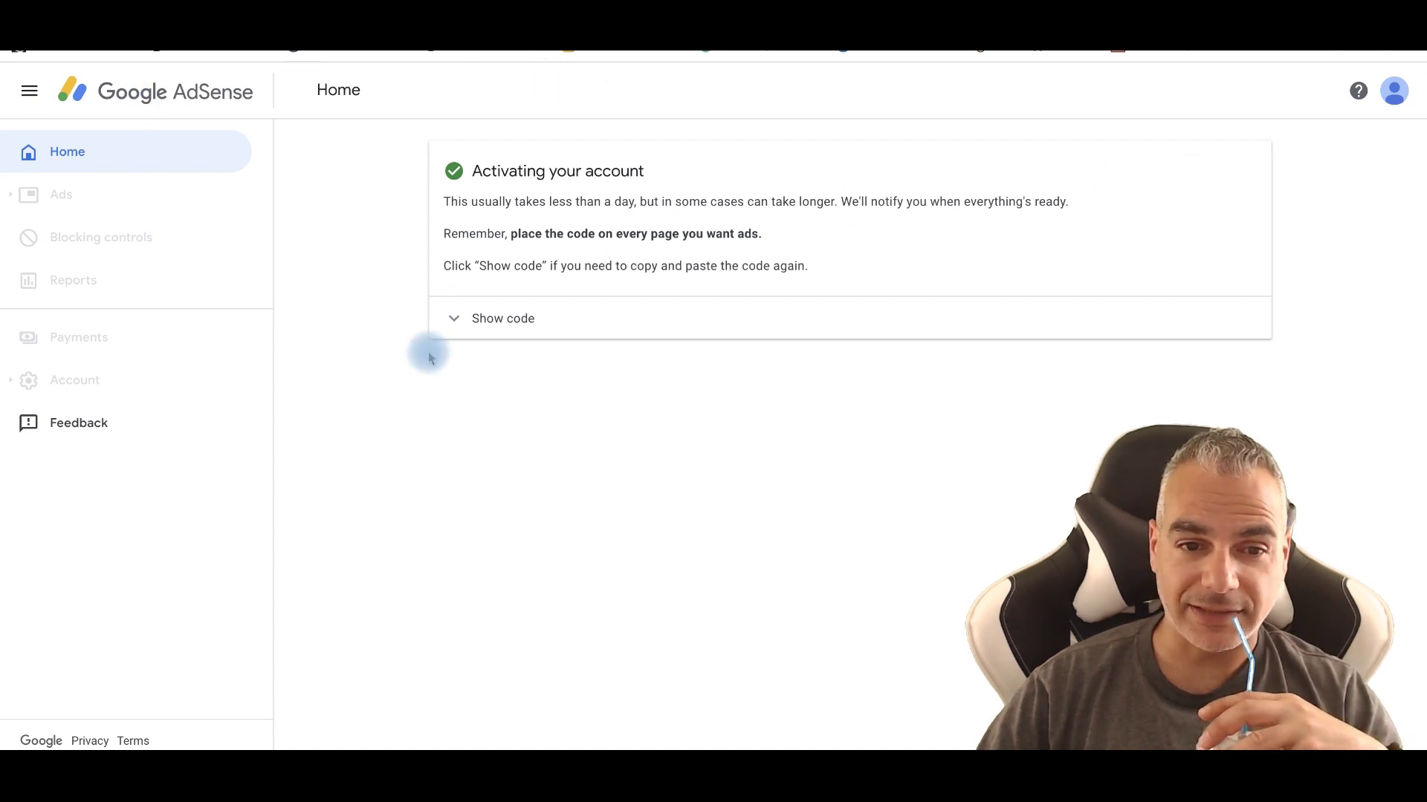
click(515, 318)
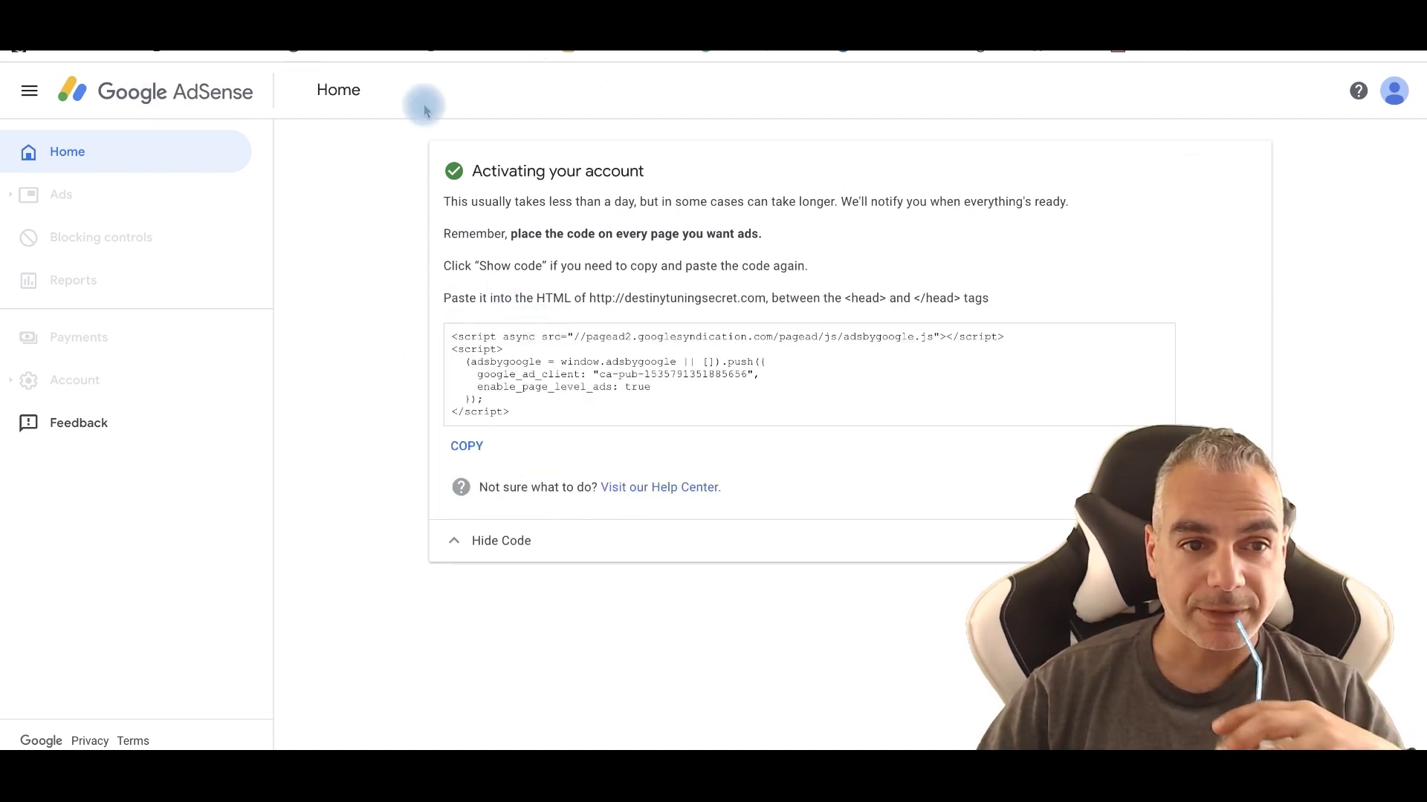
click(249, 49)
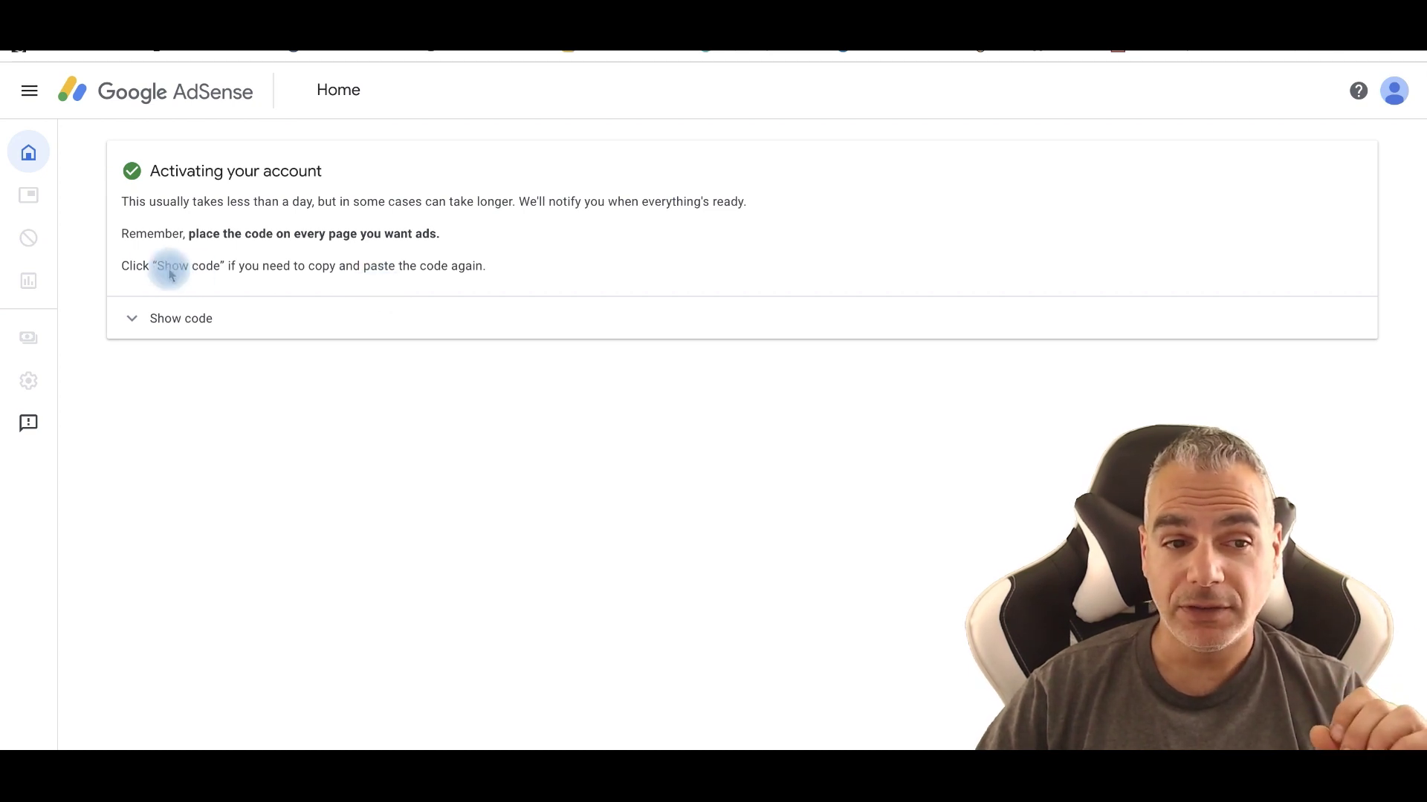
drag(172, 236, 468, 239)
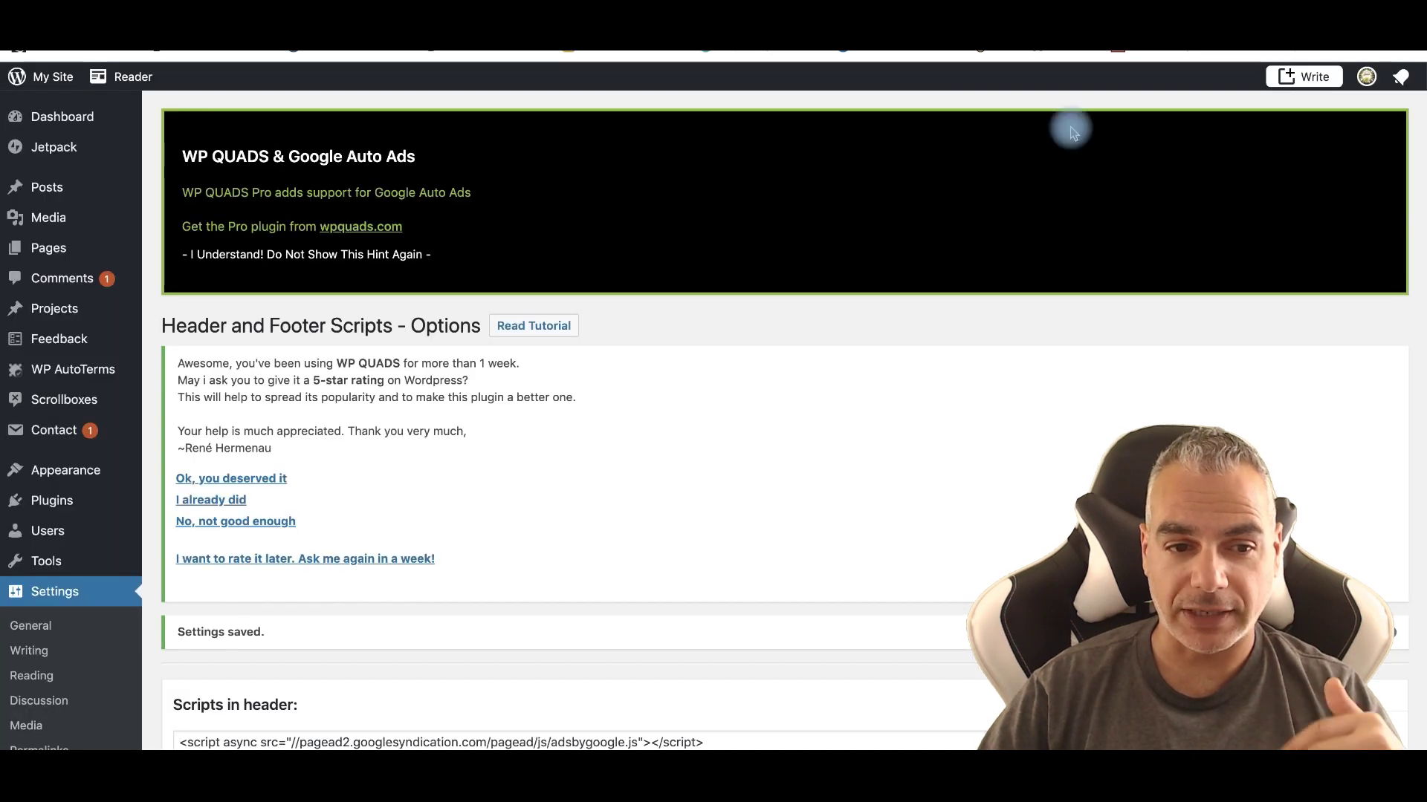
scroll(512, 466, down, 5)
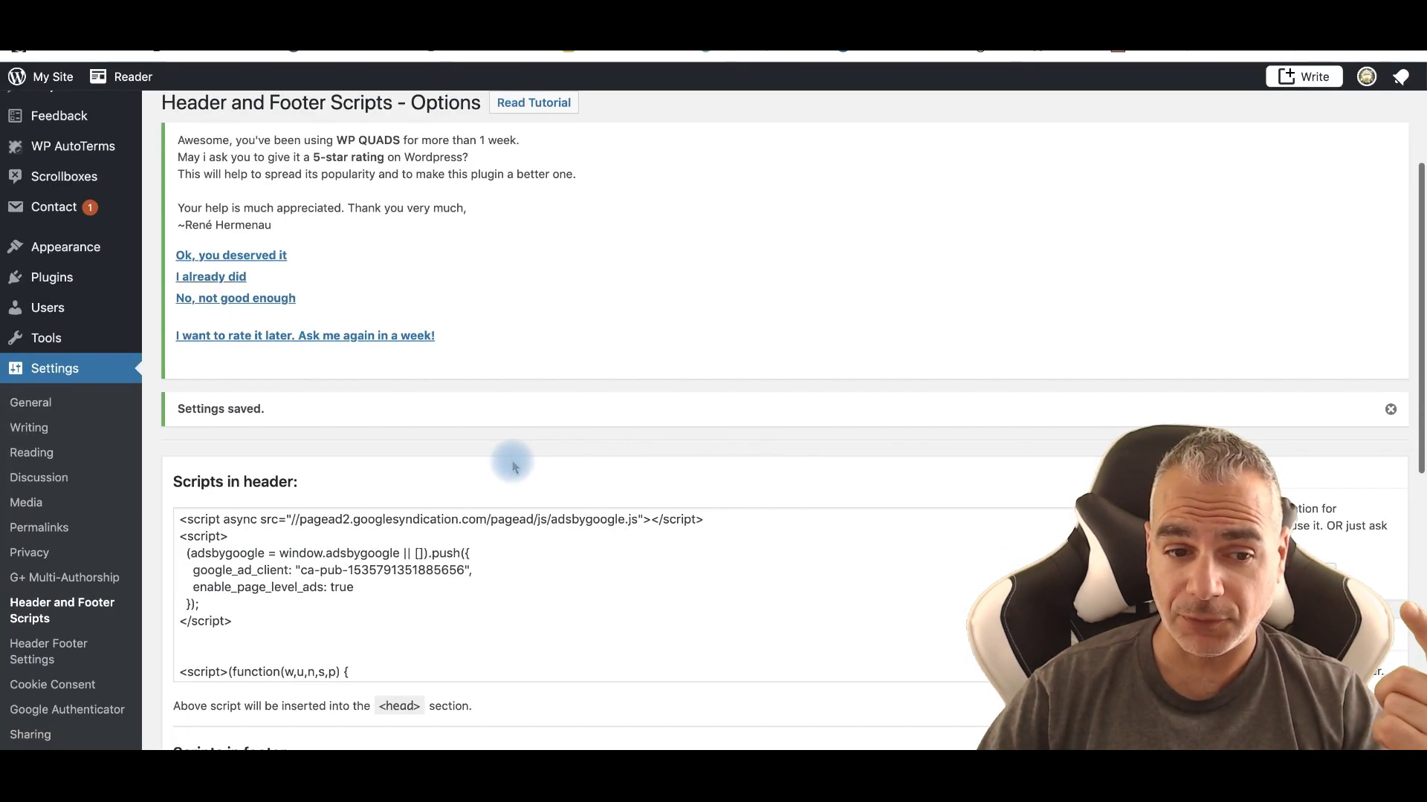
scroll(510, 455, down, 4)
scroll(77, 528, down, 4)
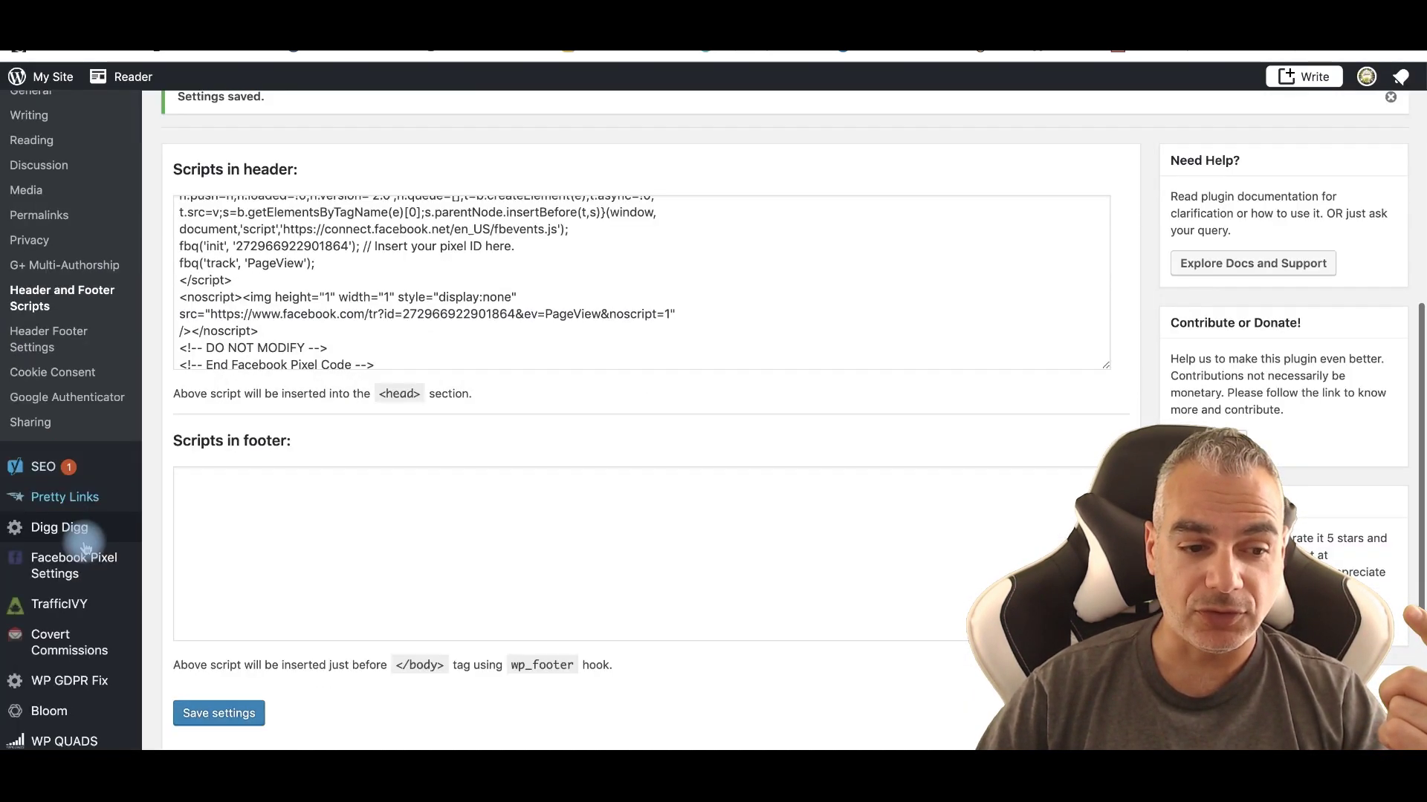
mouse_move(69, 615)
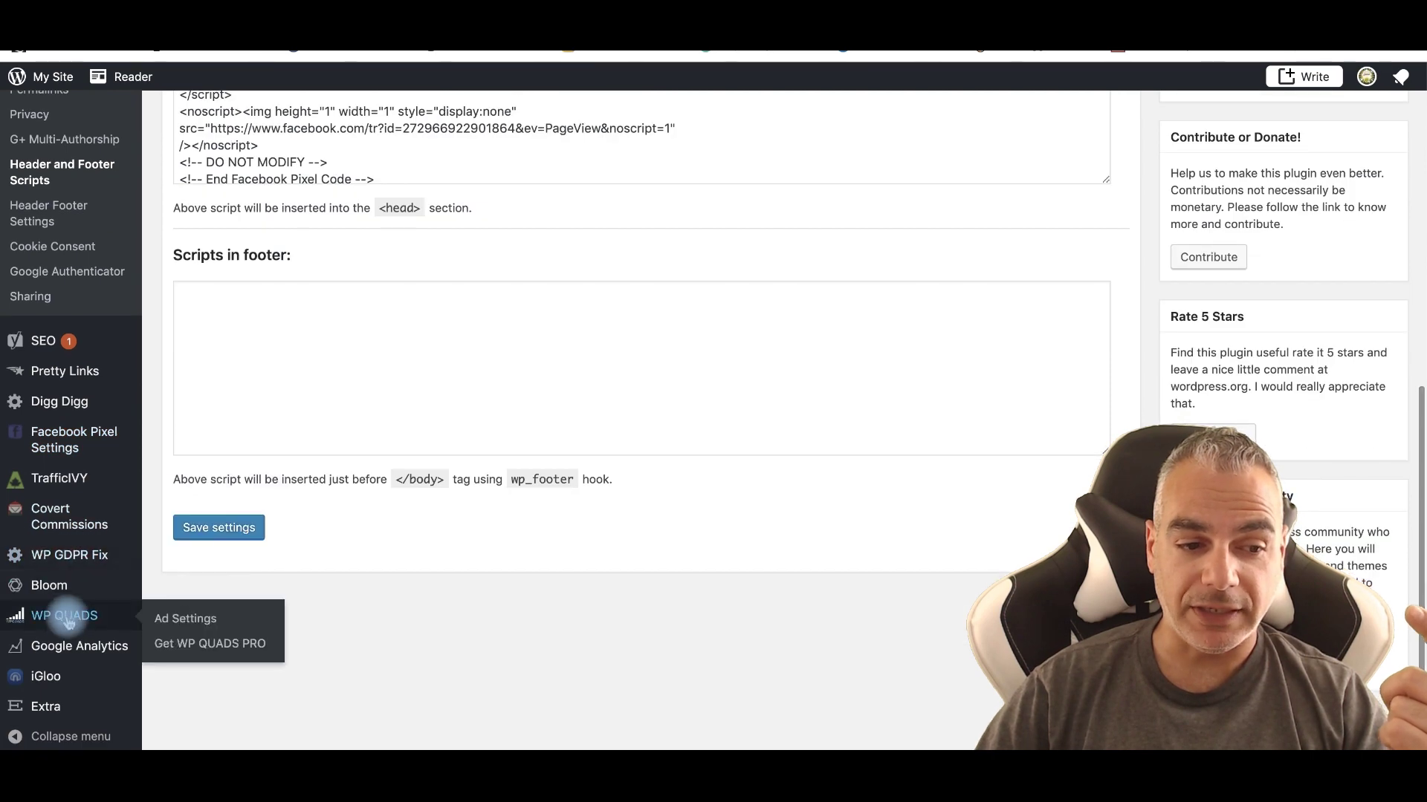
click(201, 621)
Step: Show the list of configured ads on the WP QUADS ADS tab
scroll(308, 587, down, 6)
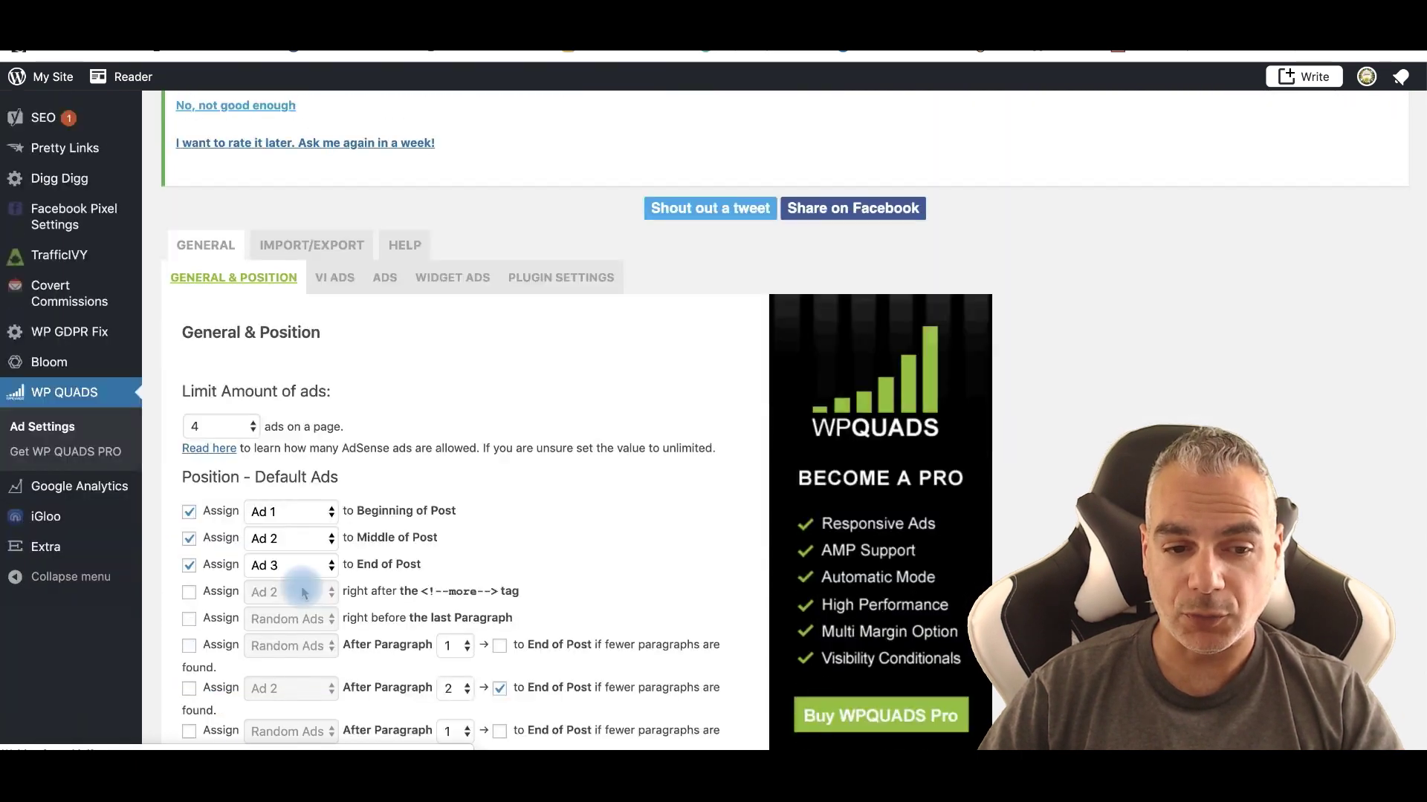
scroll(297, 520, down, 1)
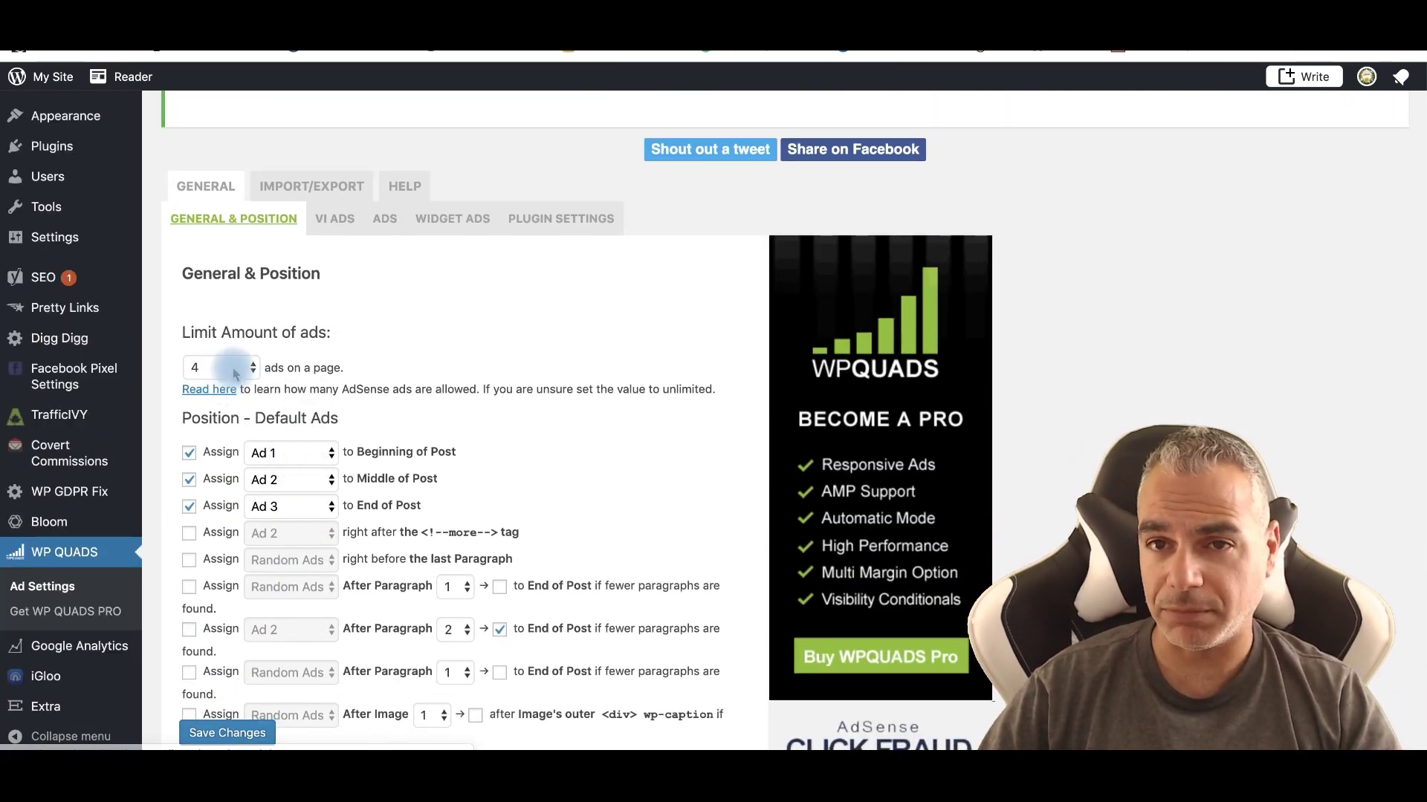
scroll(307, 448, down, 2)
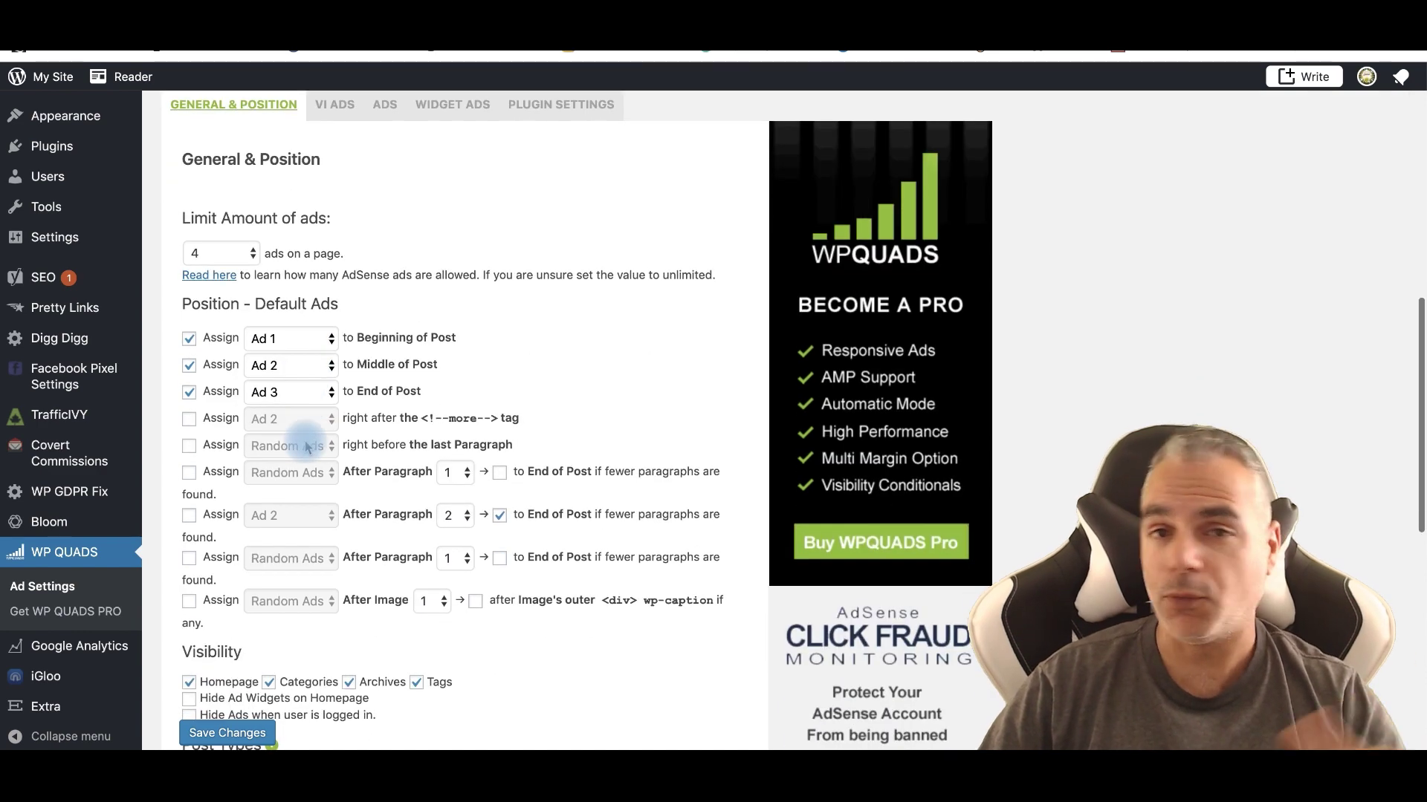
scroll(307, 448, down, 2)
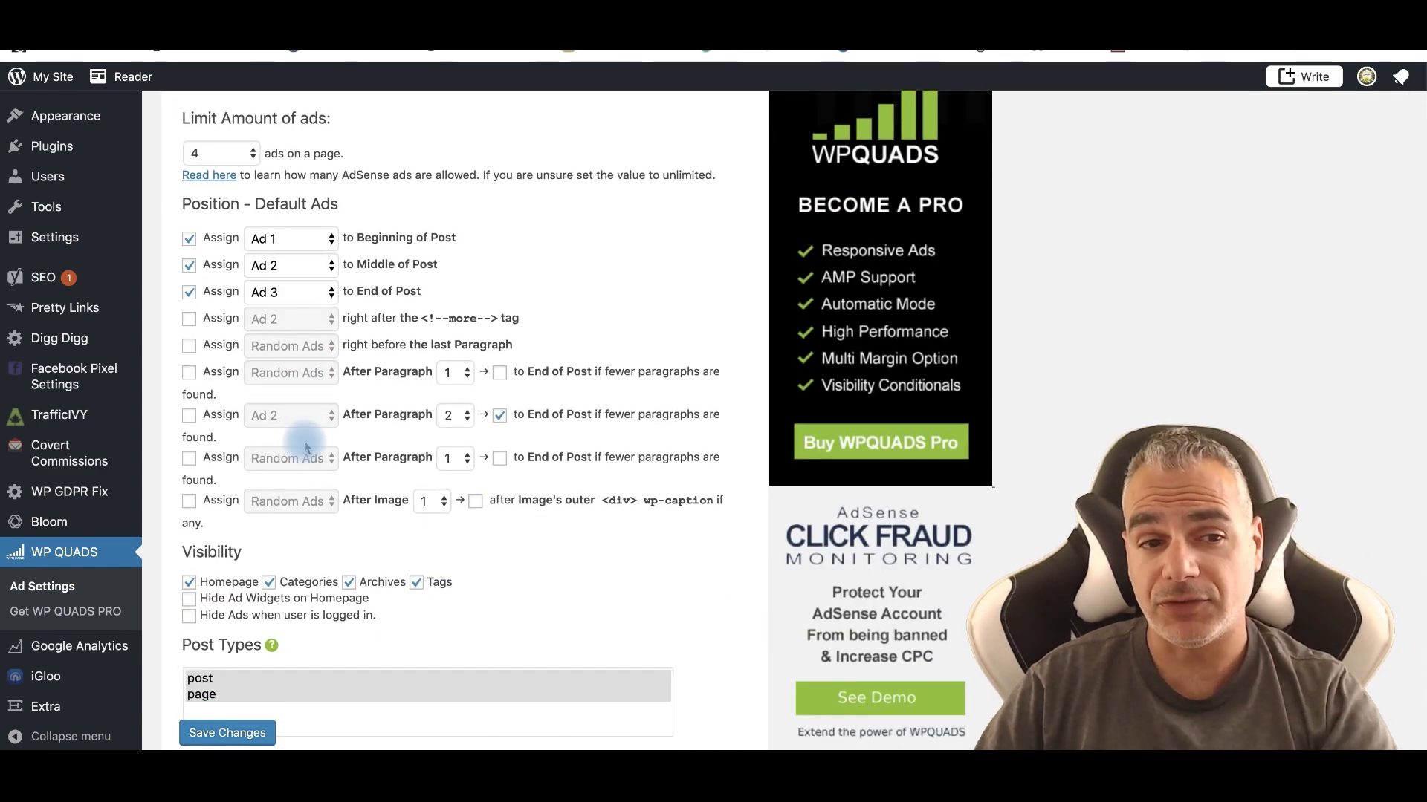
scroll(307, 448, up, 1)
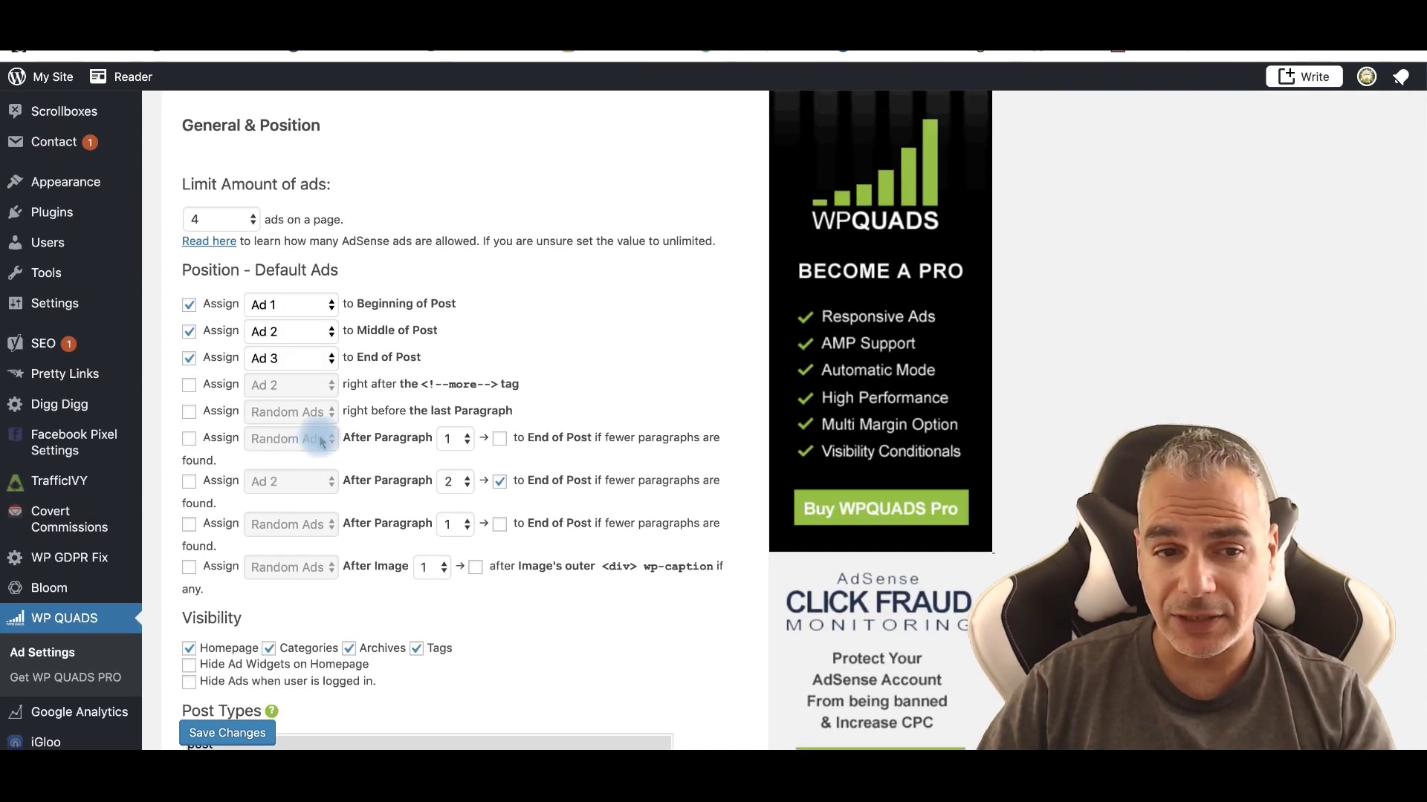
scroll(320, 441, up, 3)
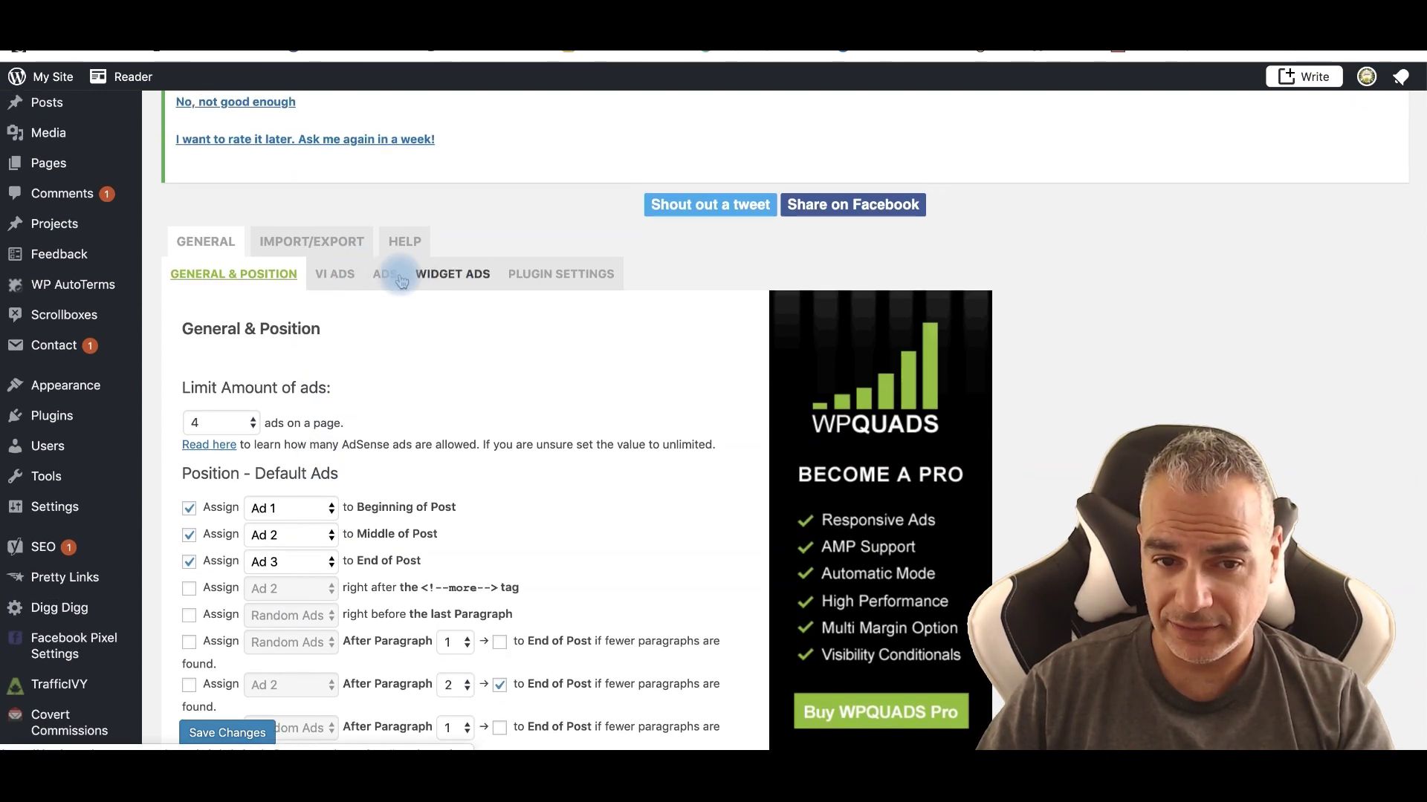
click(401, 281)
Step: Expand Ad 1, select all of its AdSense code, and return to Google AdSense
scroll(345, 297, up, 4)
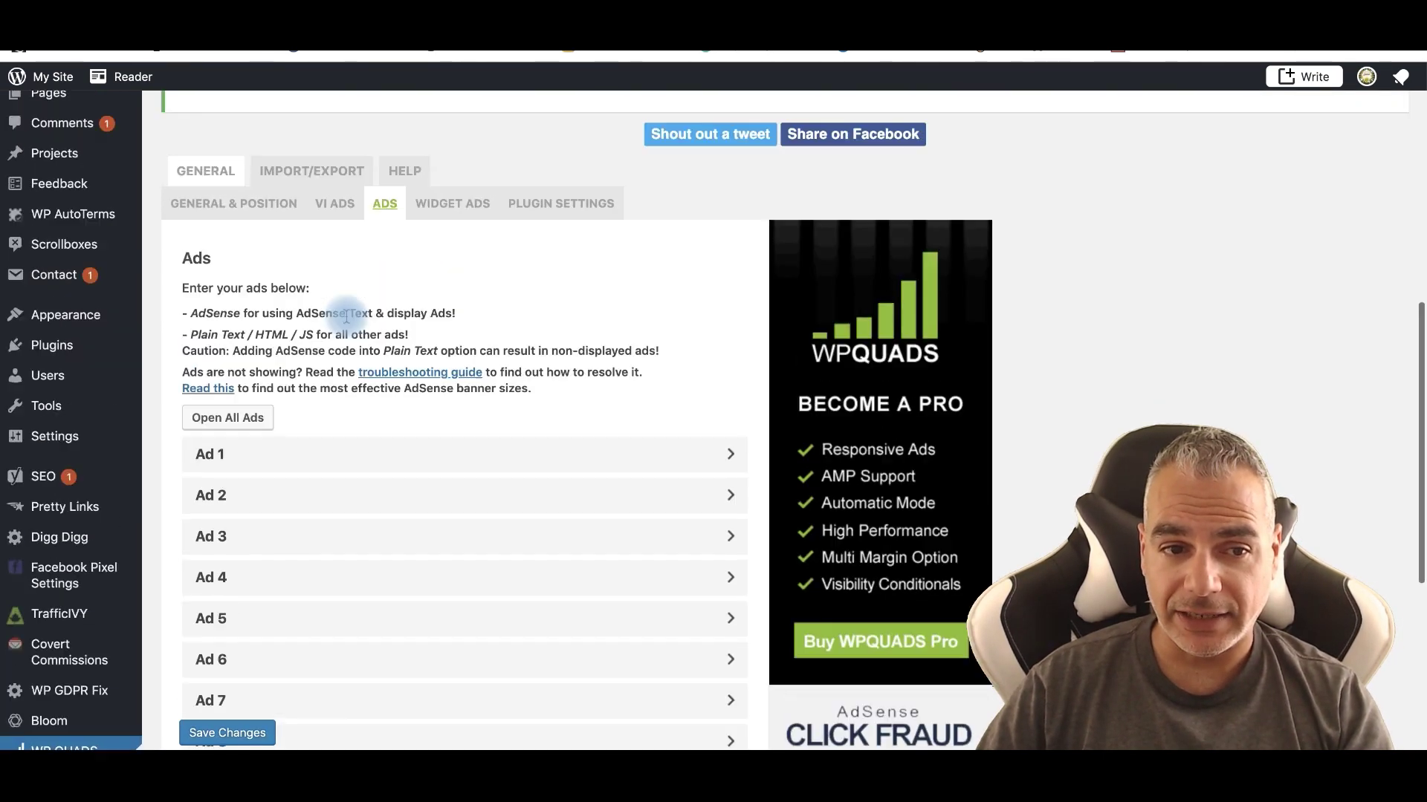
scroll(347, 327, down, 1)
click(509, 400)
scroll(168, 493, down, 1)
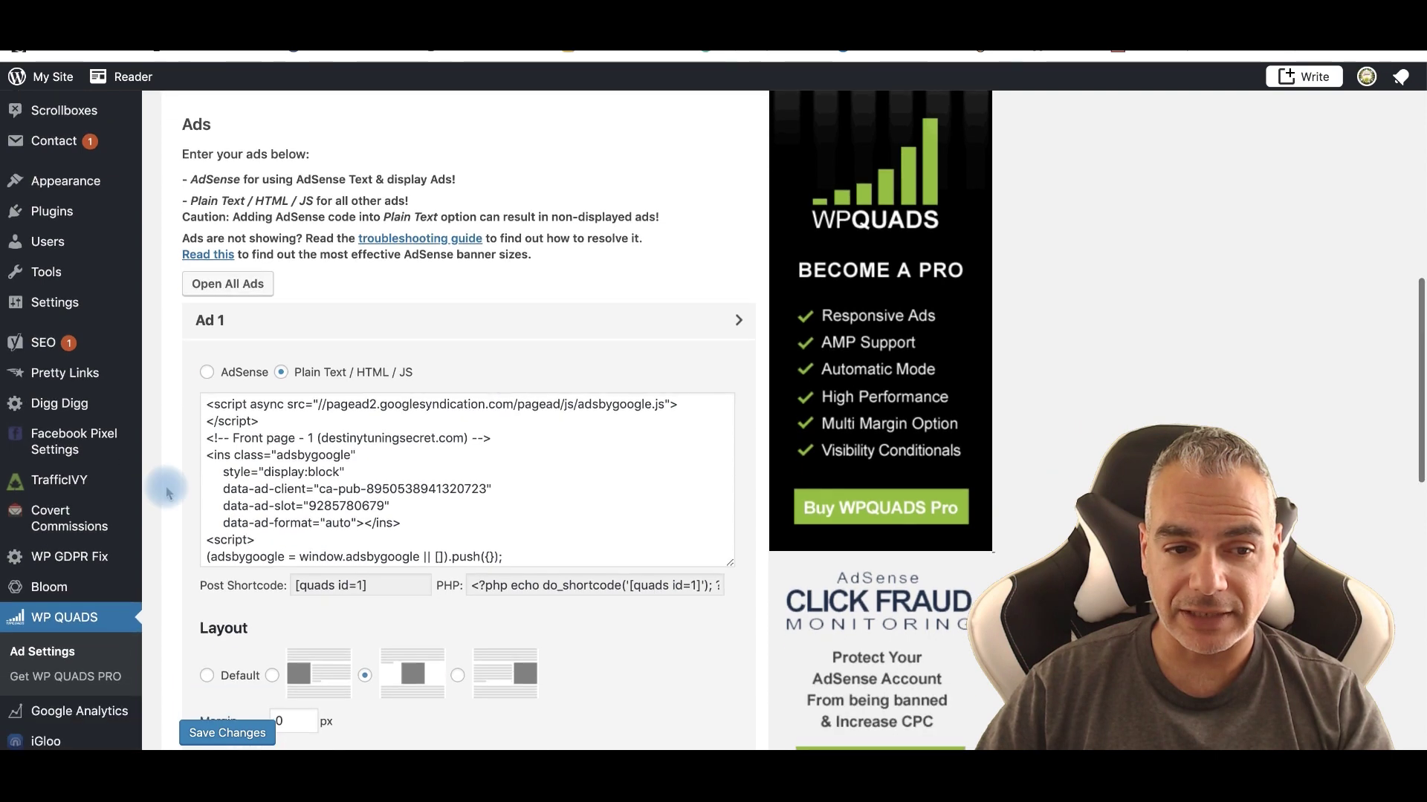
drag(206, 402, 405, 645)
scroll(269, 500, up, 1)
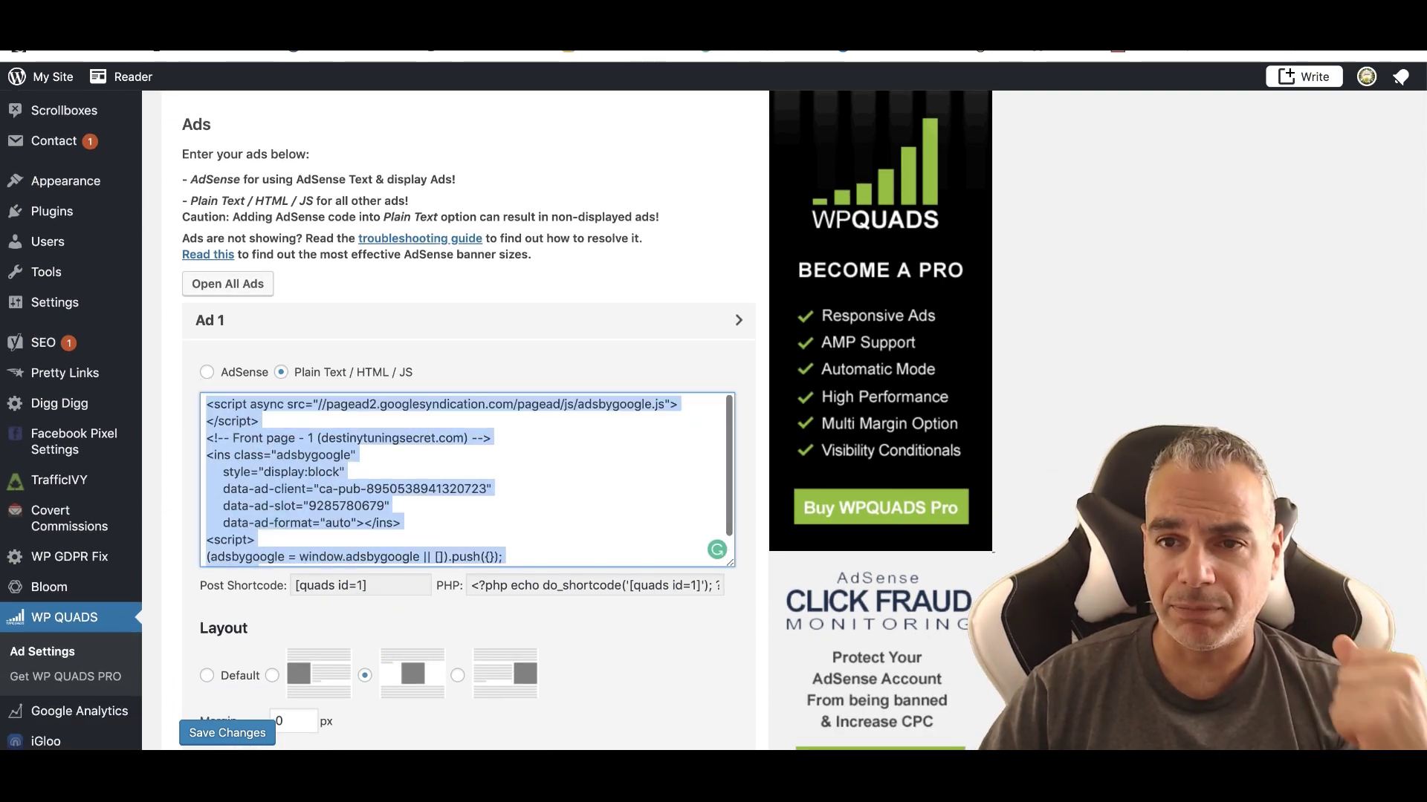
click(639, 46)
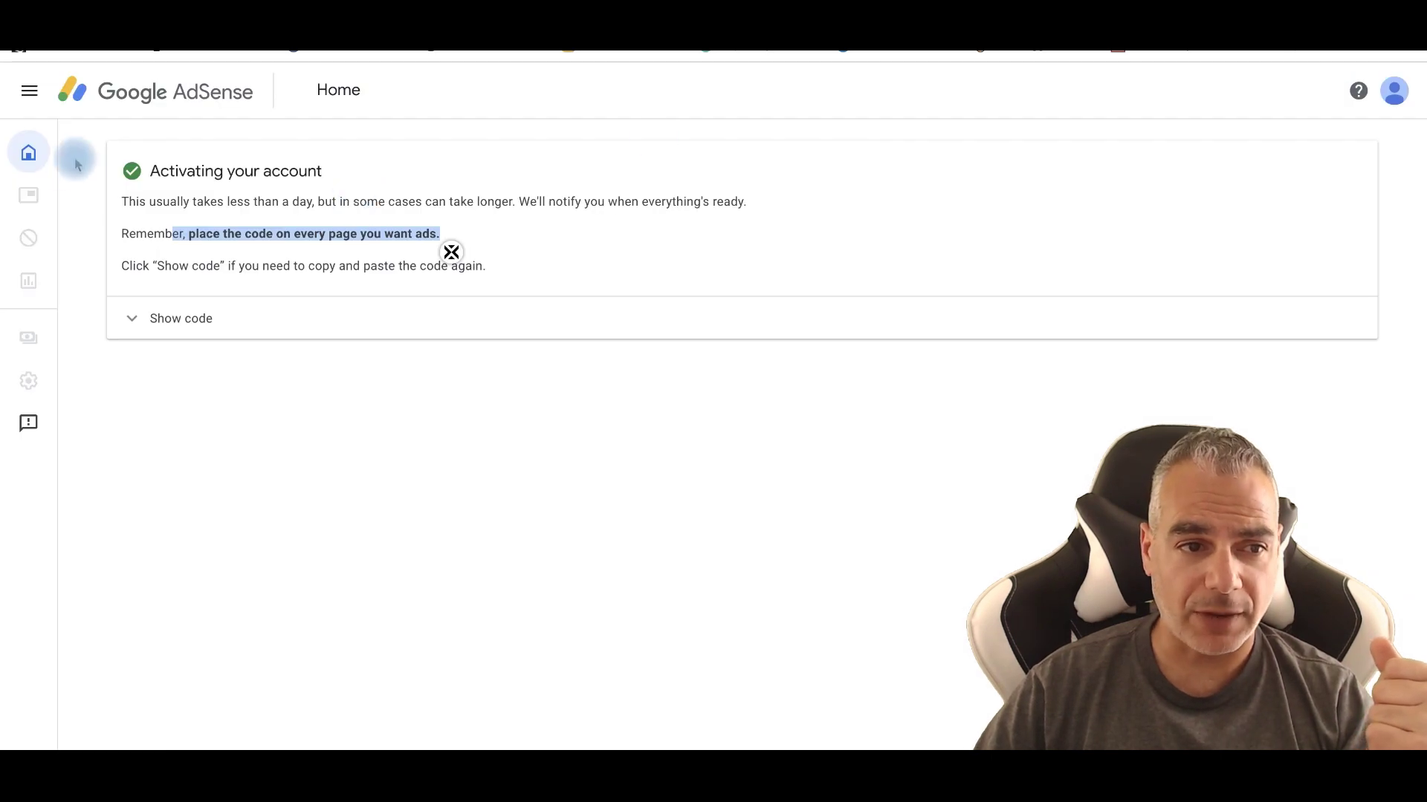
Step: Dock the AdSense navigation menu open and go to the Auto ads page
click(30, 90)
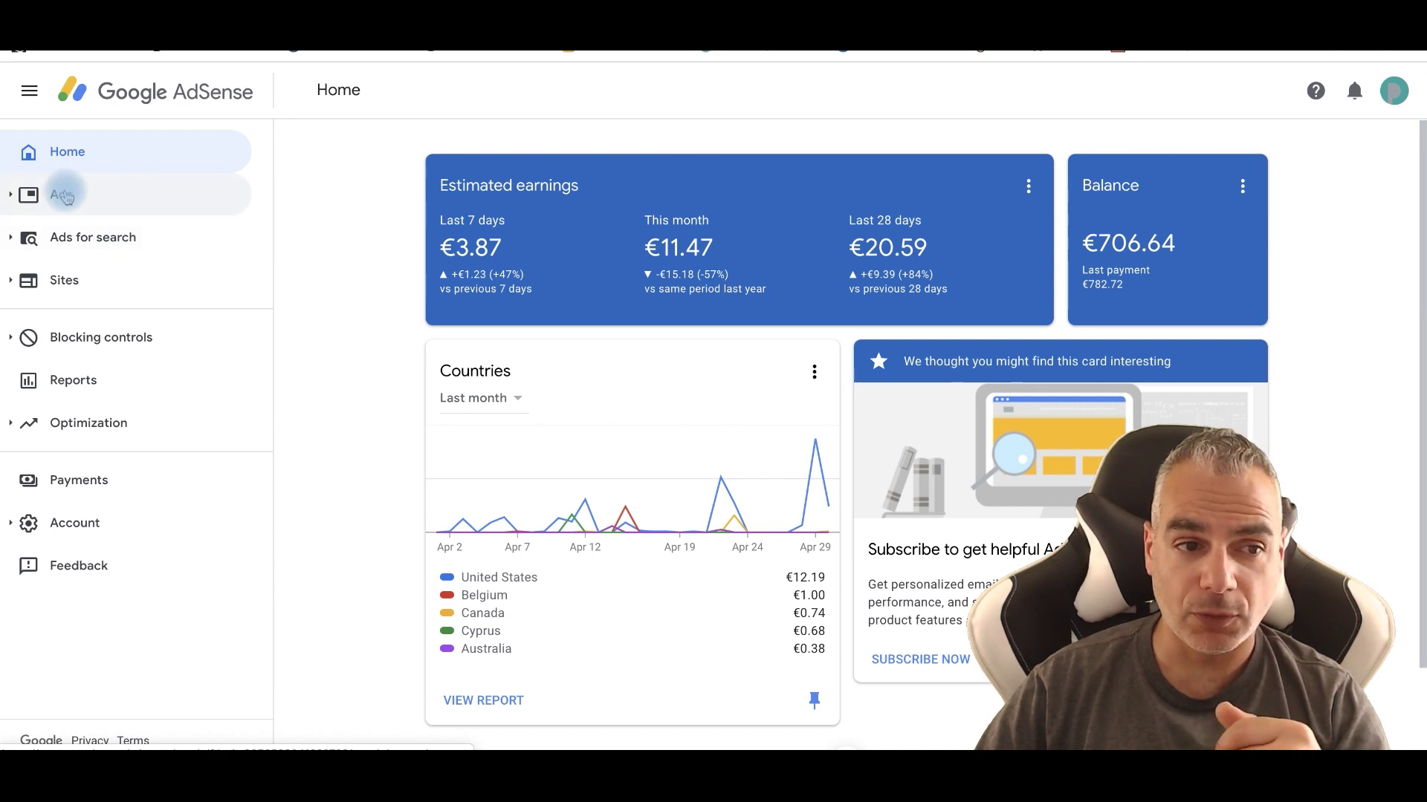
click(65, 197)
Step: Open Auto ads, then the Ad units list showing units like 728 x 90 and BLOG DPAPA
click(104, 249)
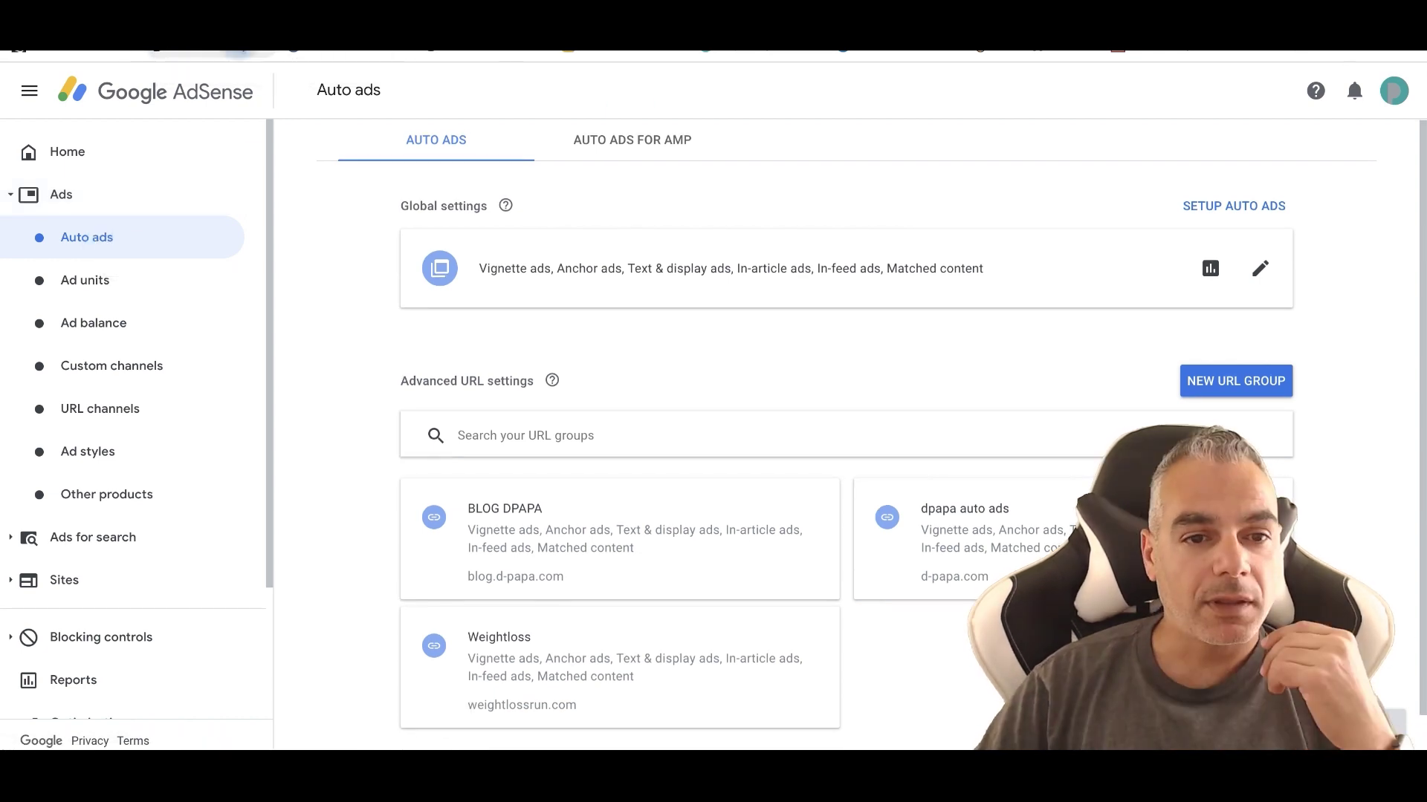
scroll(567, 312, down, 1)
scroll(461, 317, up, 1)
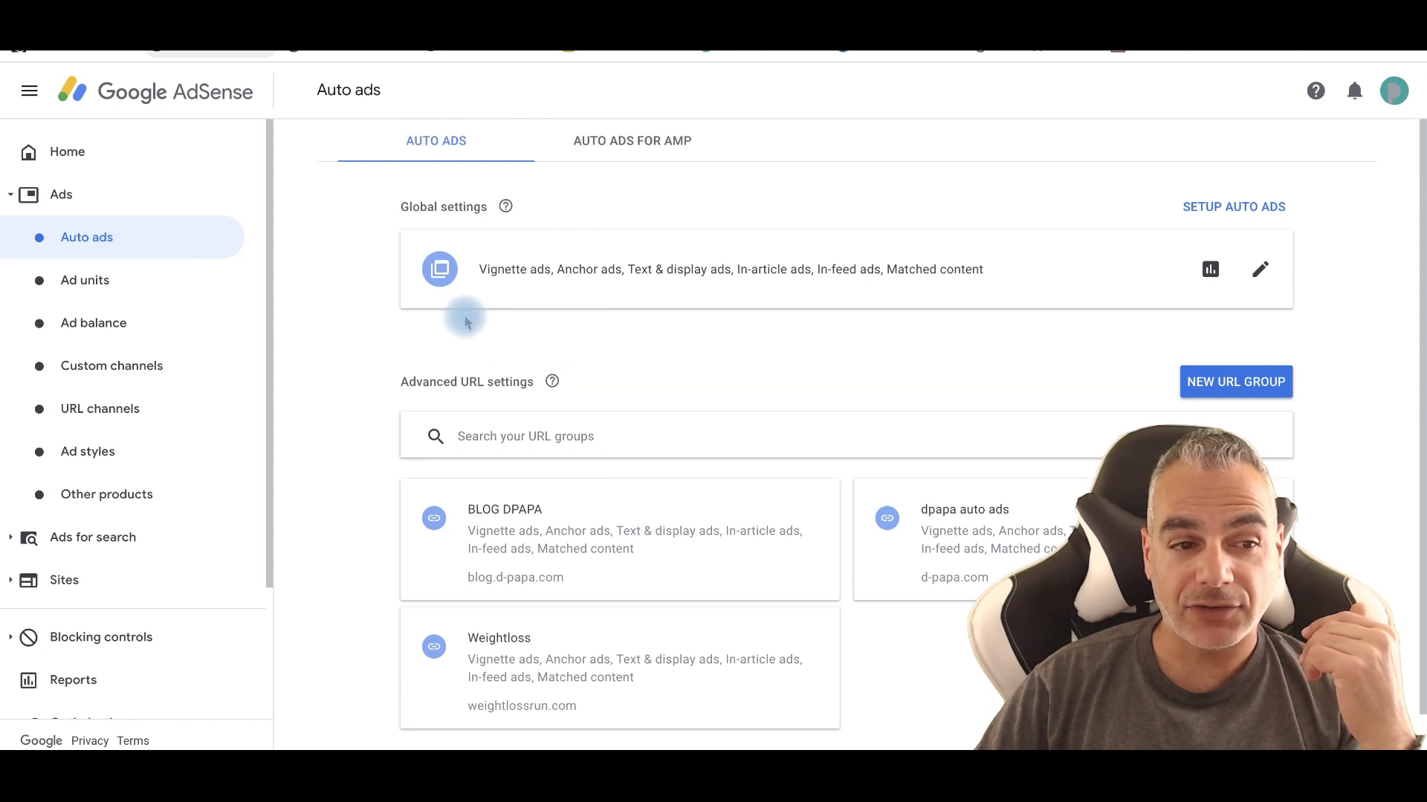
click(76, 284)
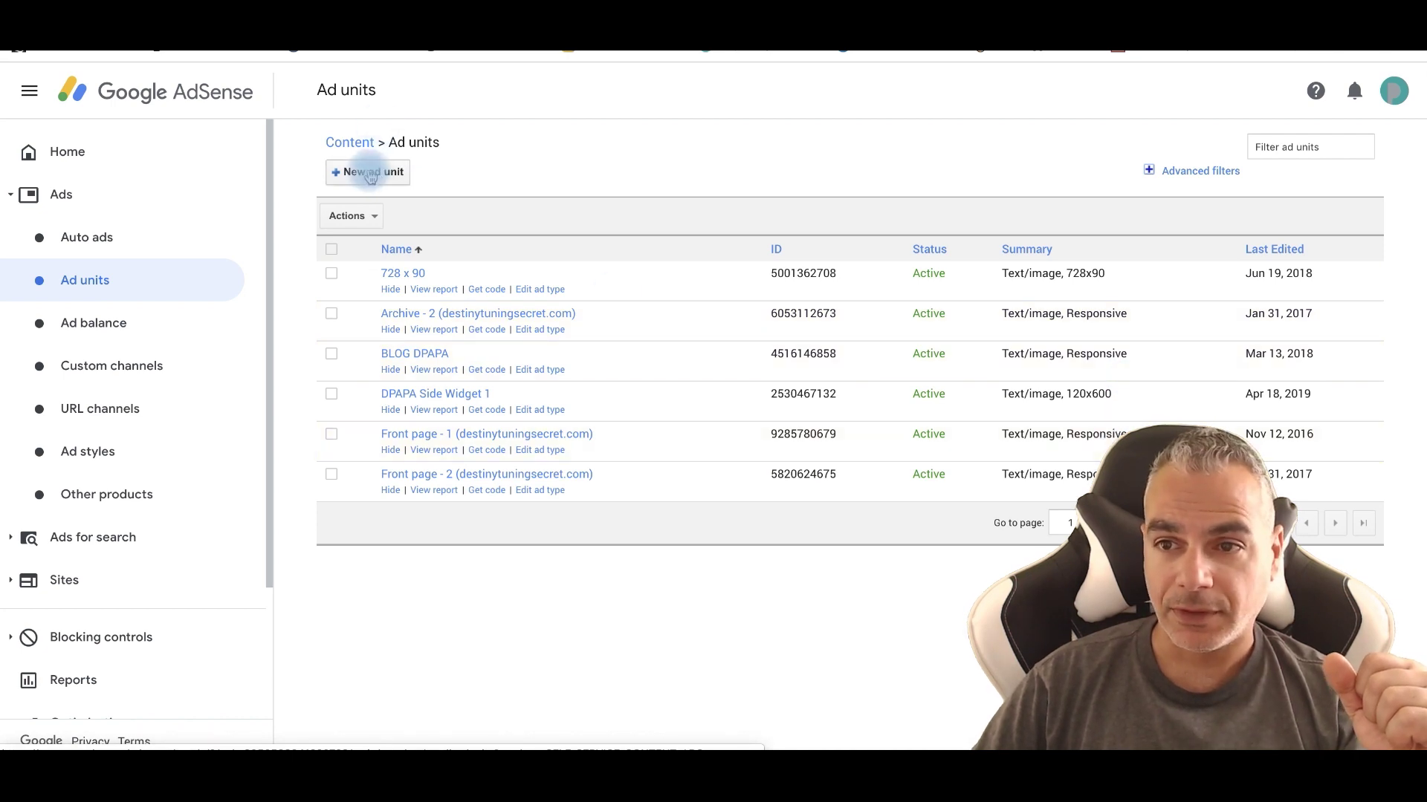
Step: Start a new Text & display ad unit and compare horizontal, vertical, rectangular and responsive sizes
click(370, 173)
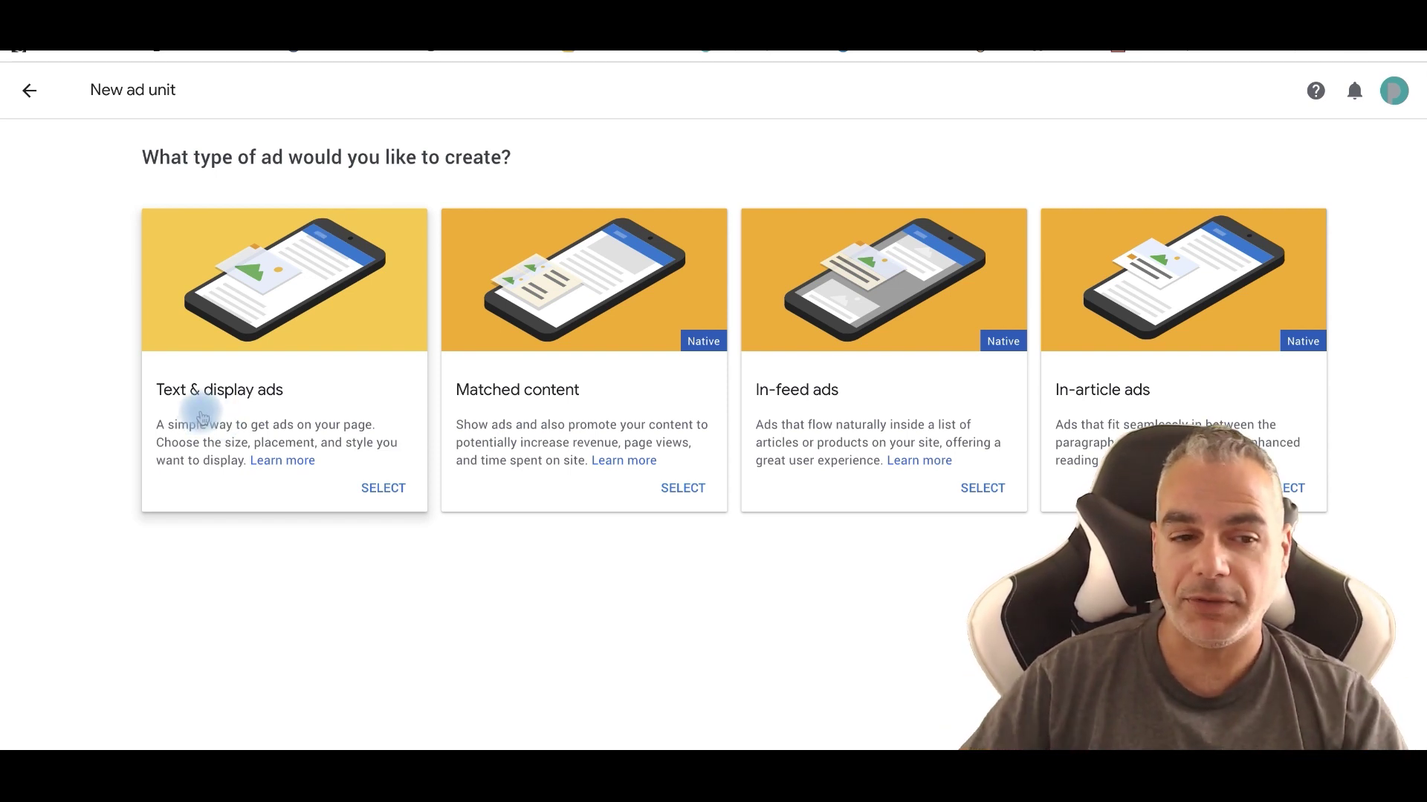
click(373, 489)
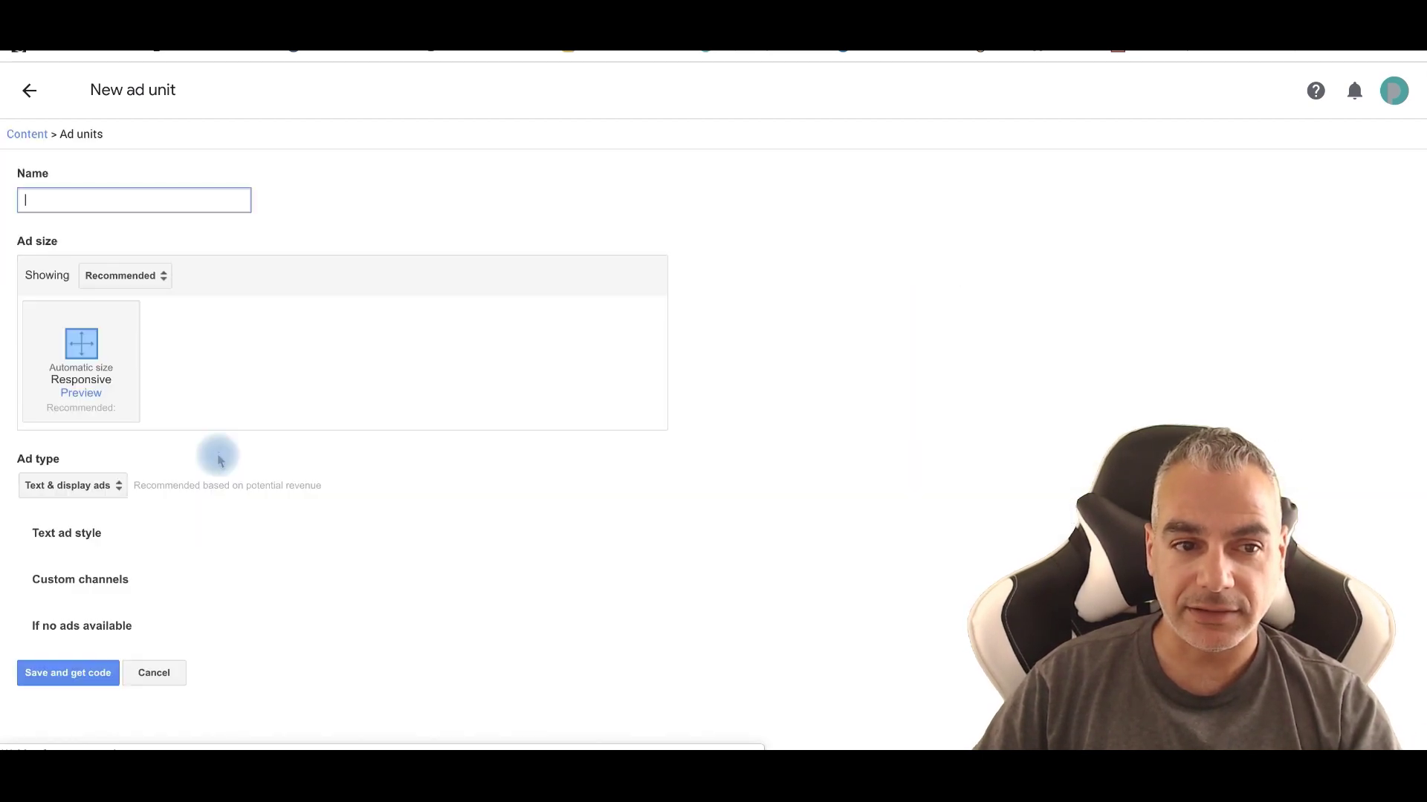
click(138, 279)
click(169, 303)
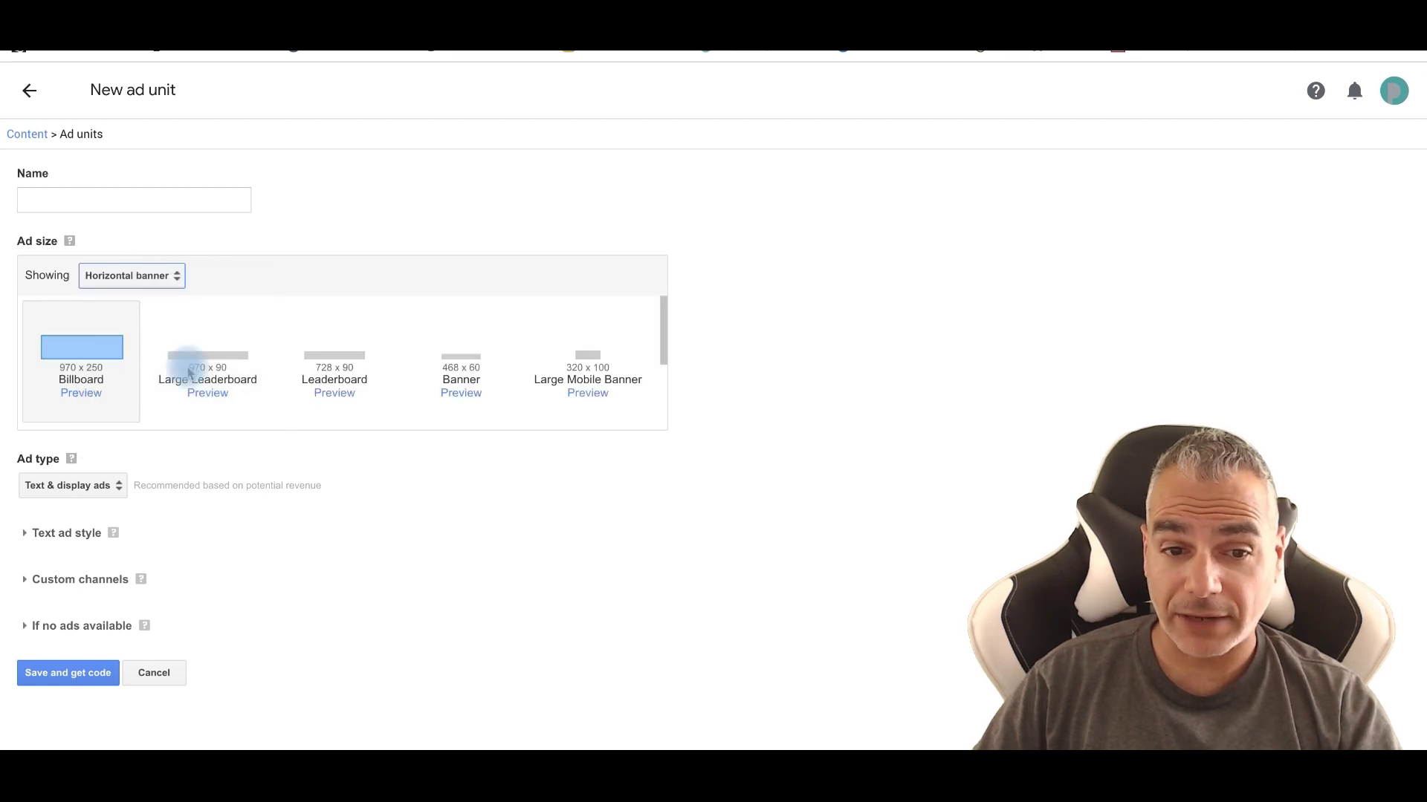
click(132, 276)
click(127, 303)
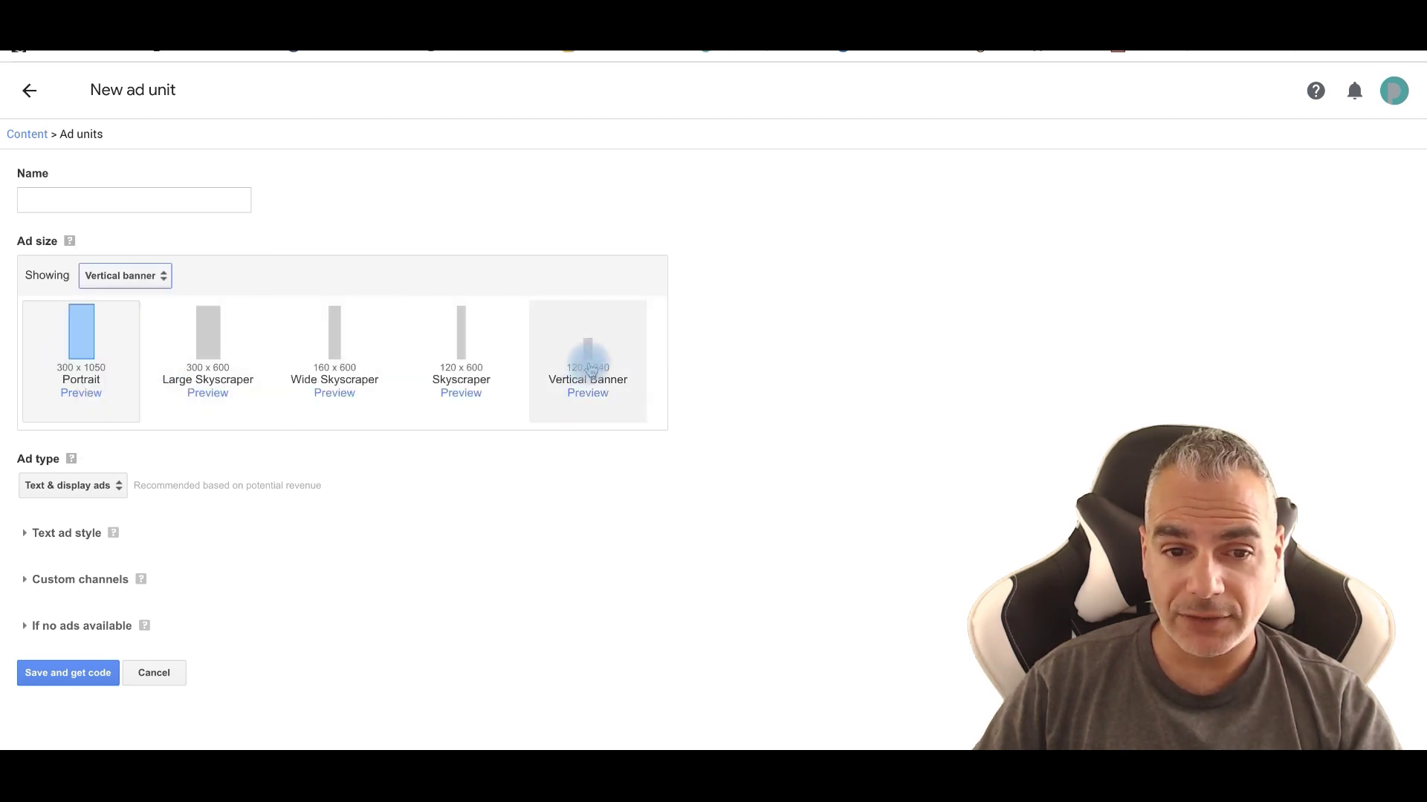
click(141, 275)
click(137, 302)
click(131, 283)
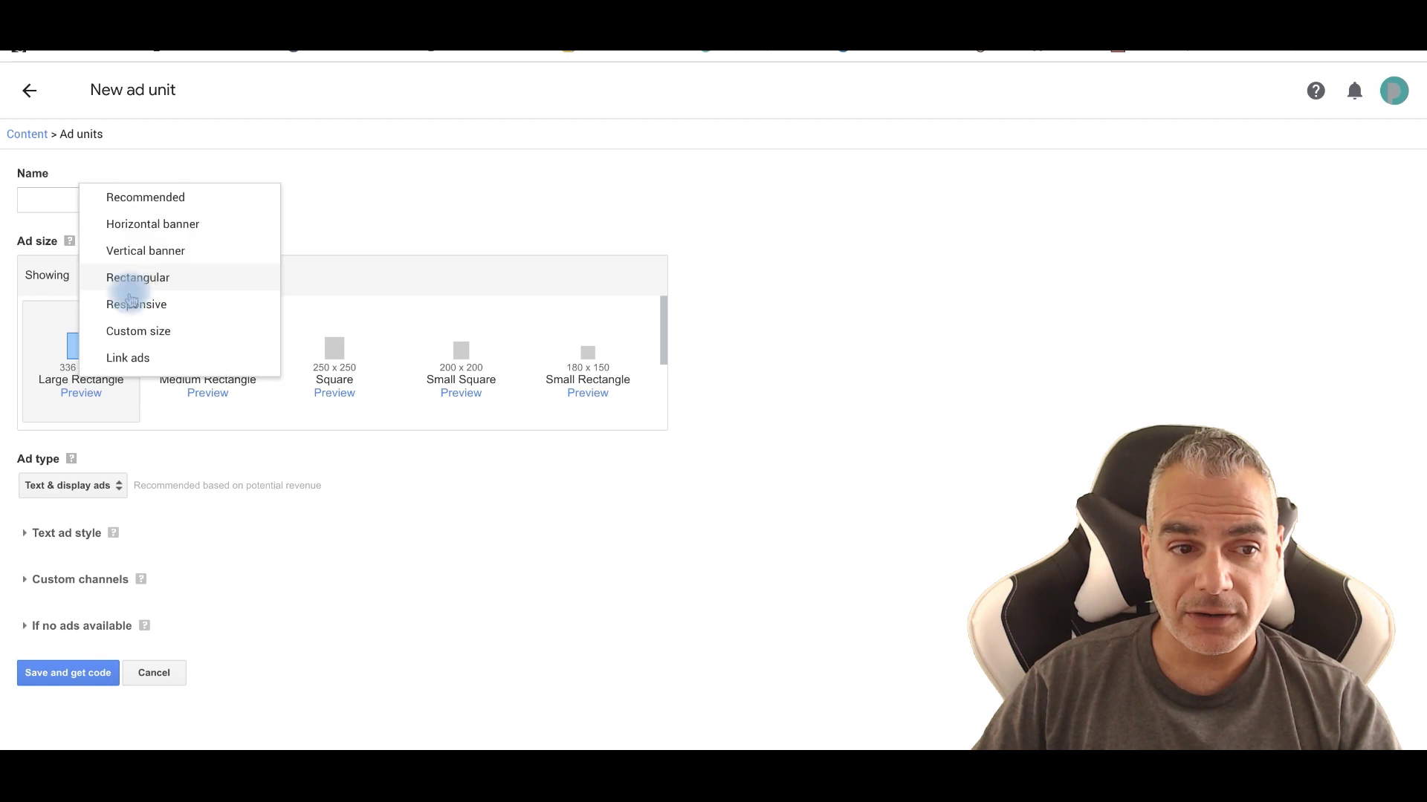
click(135, 309)
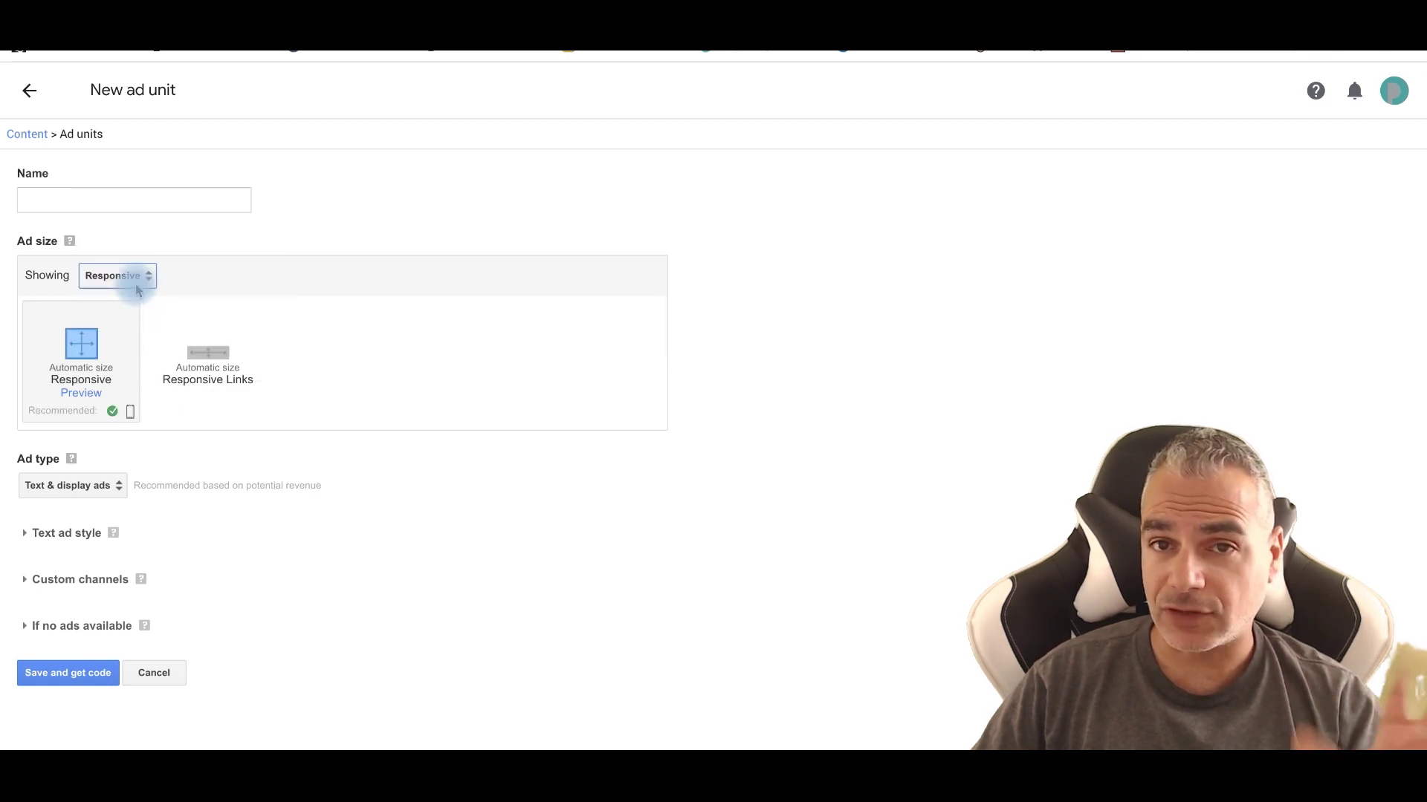
click(134, 278)
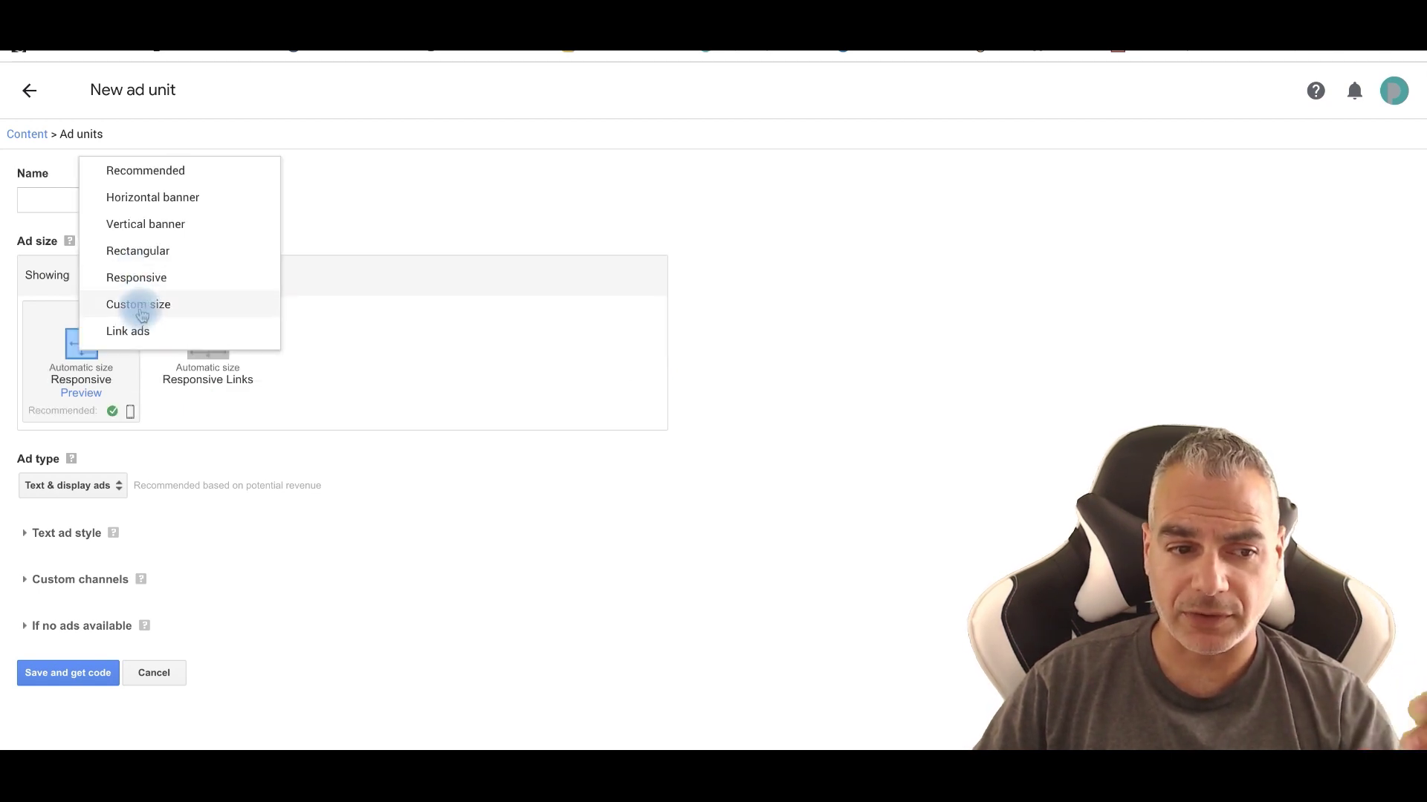
Step: Name the unit Test 1, choose the 970 x 250 Billboard banner, and save to get code
click(111, 198)
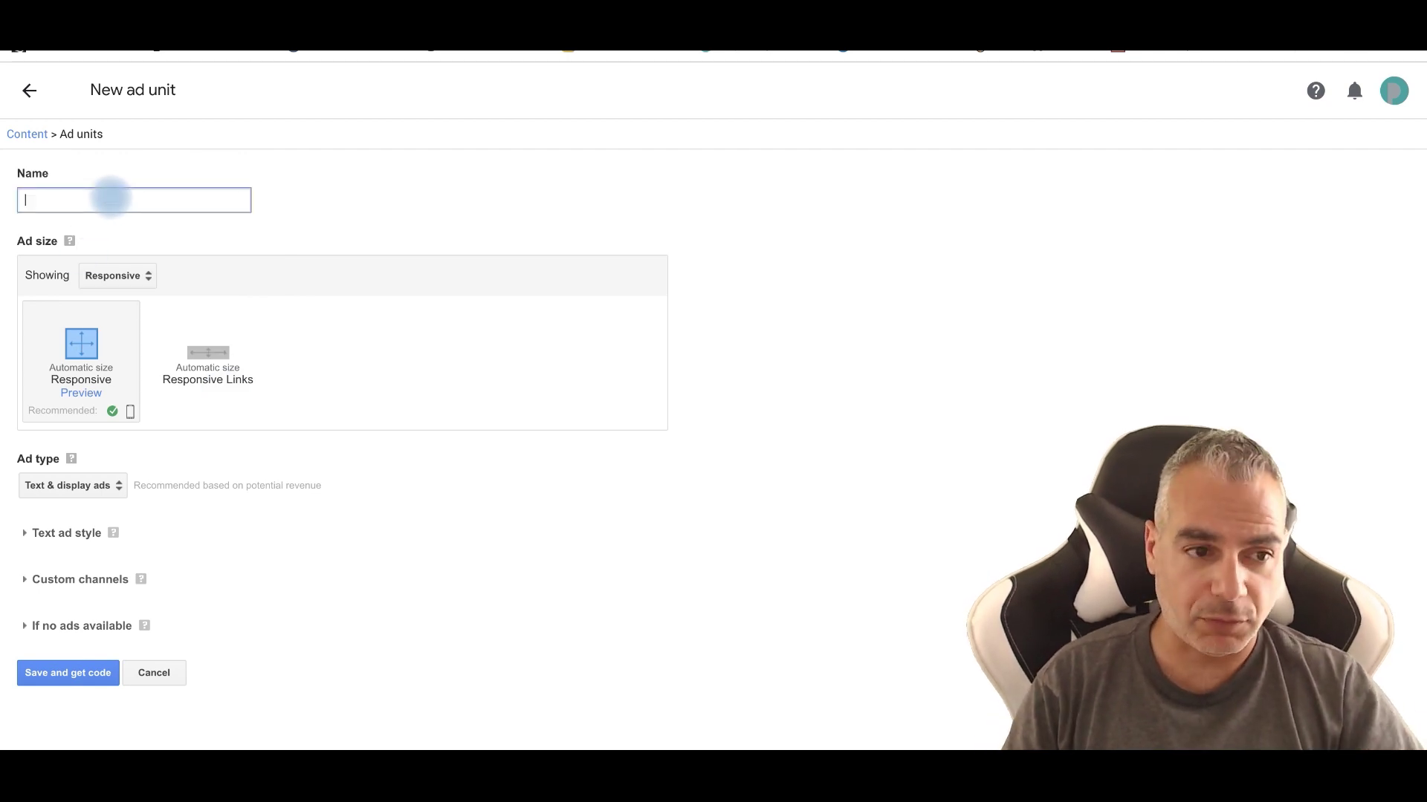
click(140, 275)
click(174, 195)
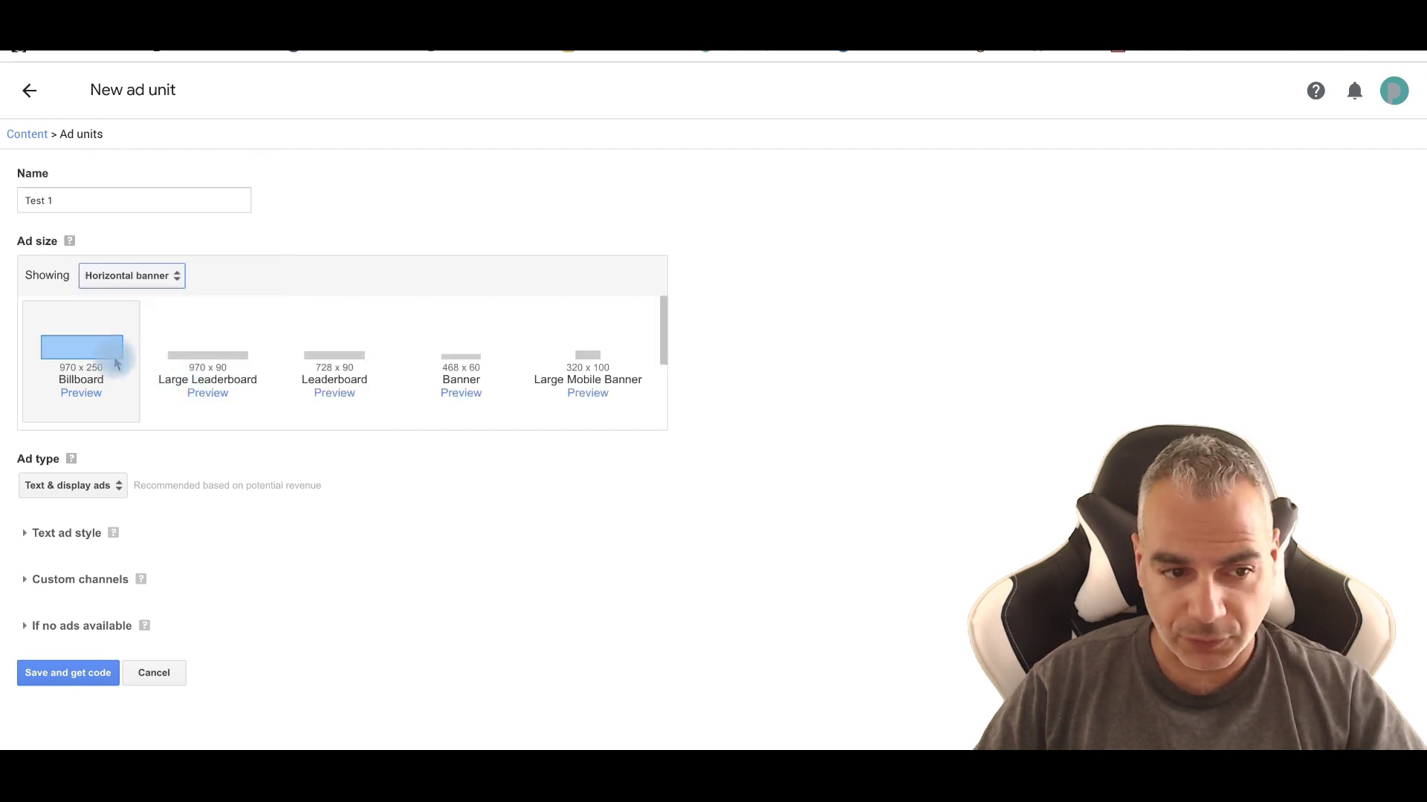
scroll(127, 452, up, 5)
scroll(137, 462, down, 1)
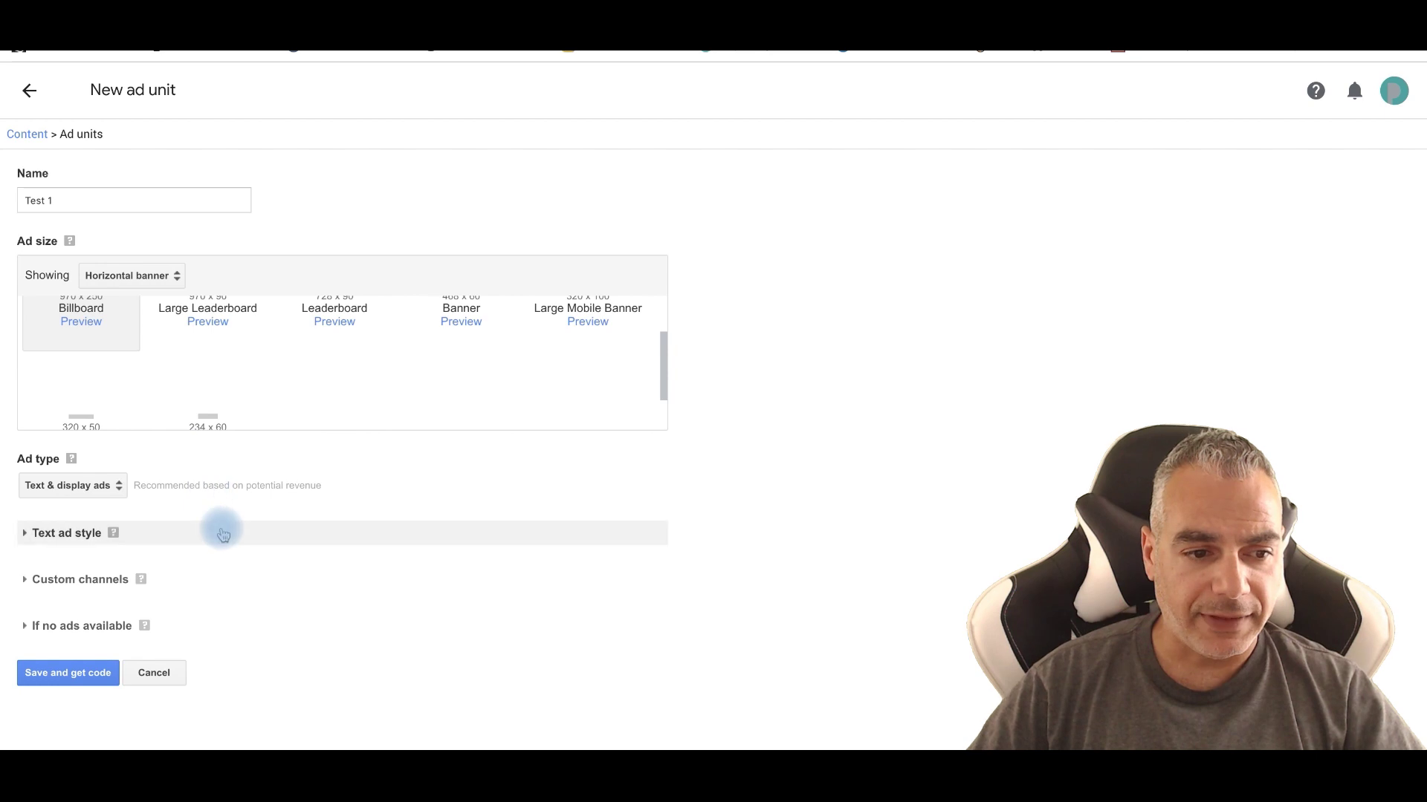
click(113, 672)
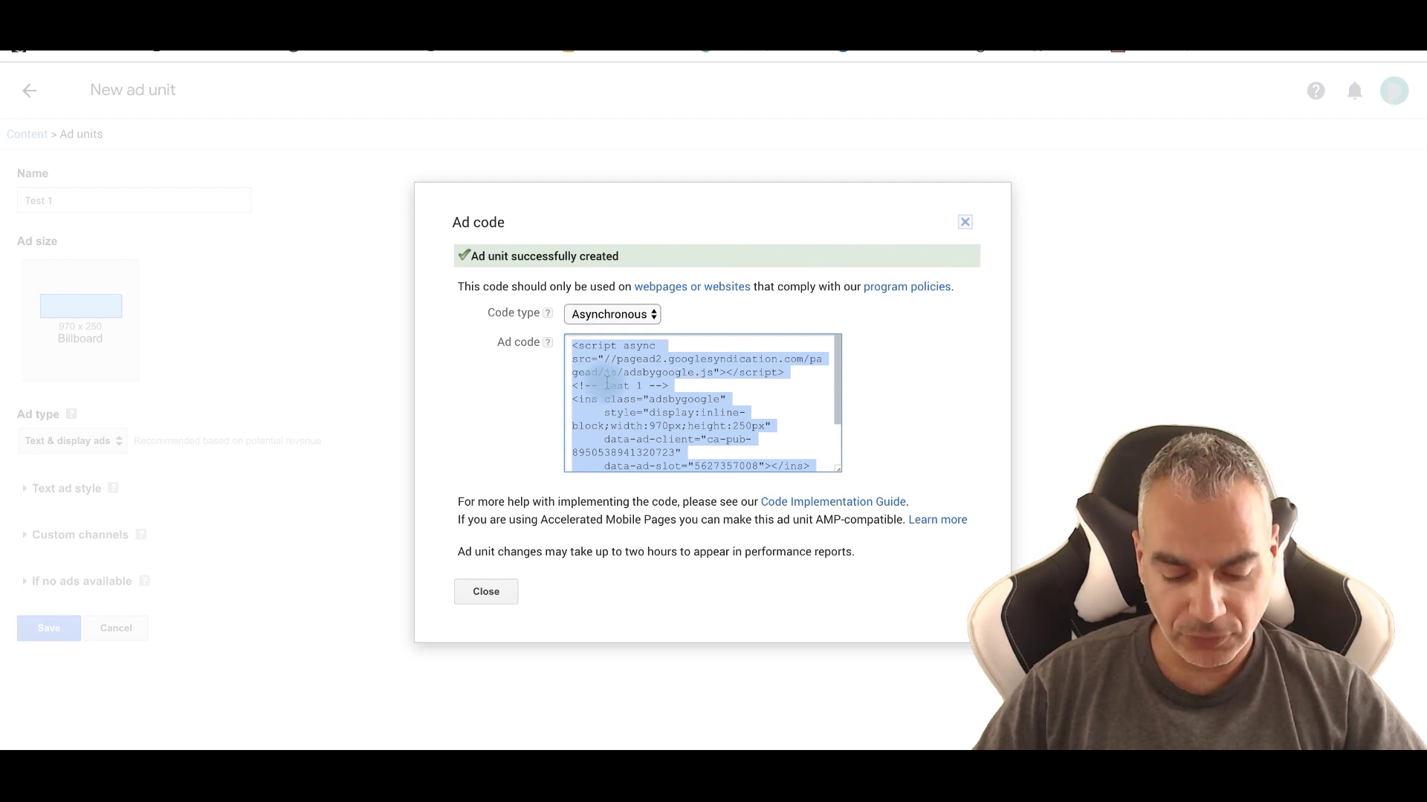
Step: Keep Ad 1 as Asynchronous with the pasted AdSense script, then reopen WP QUADS Ad Settings
click(634, 313)
click(706, 310)
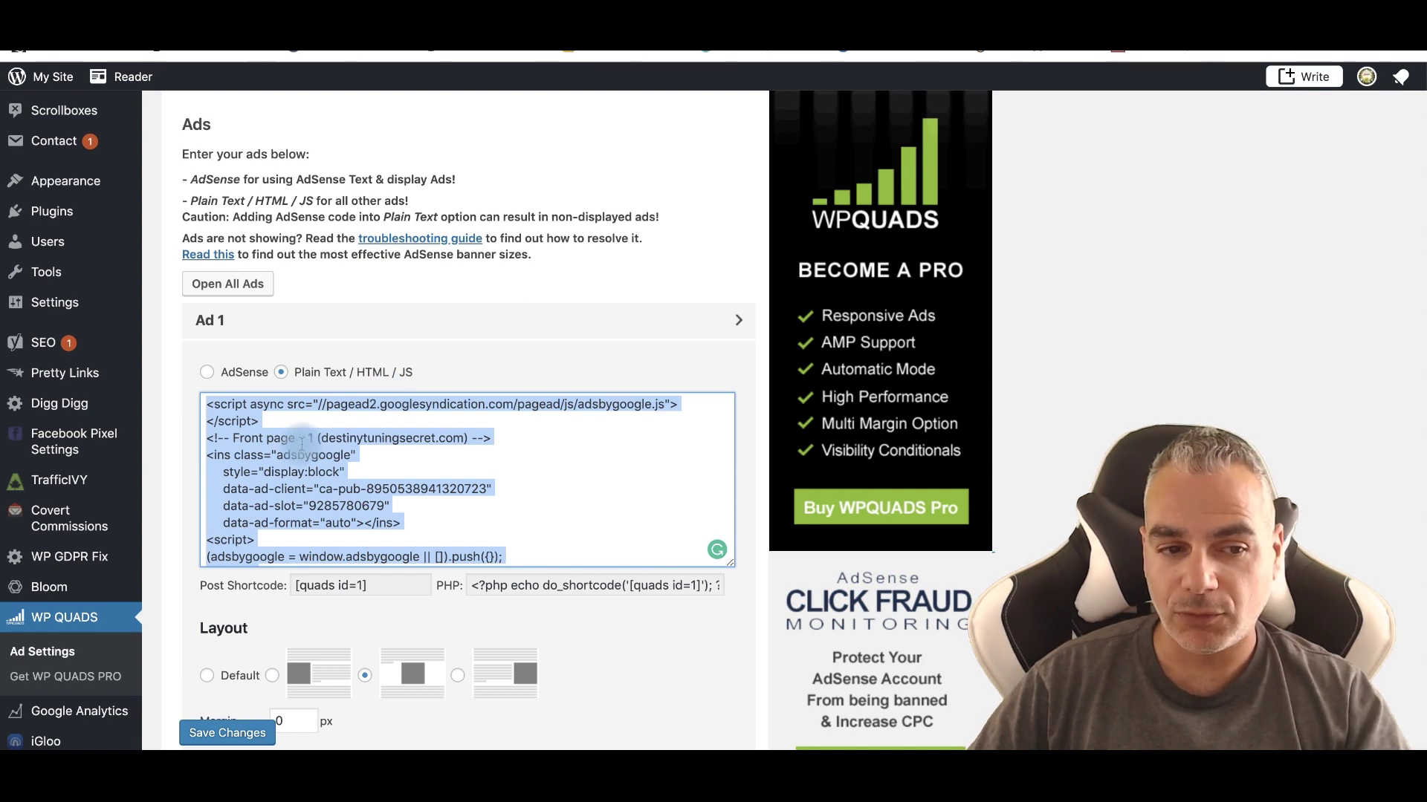
scroll(302, 443, down, 1)
scroll(300, 416, up, 1)
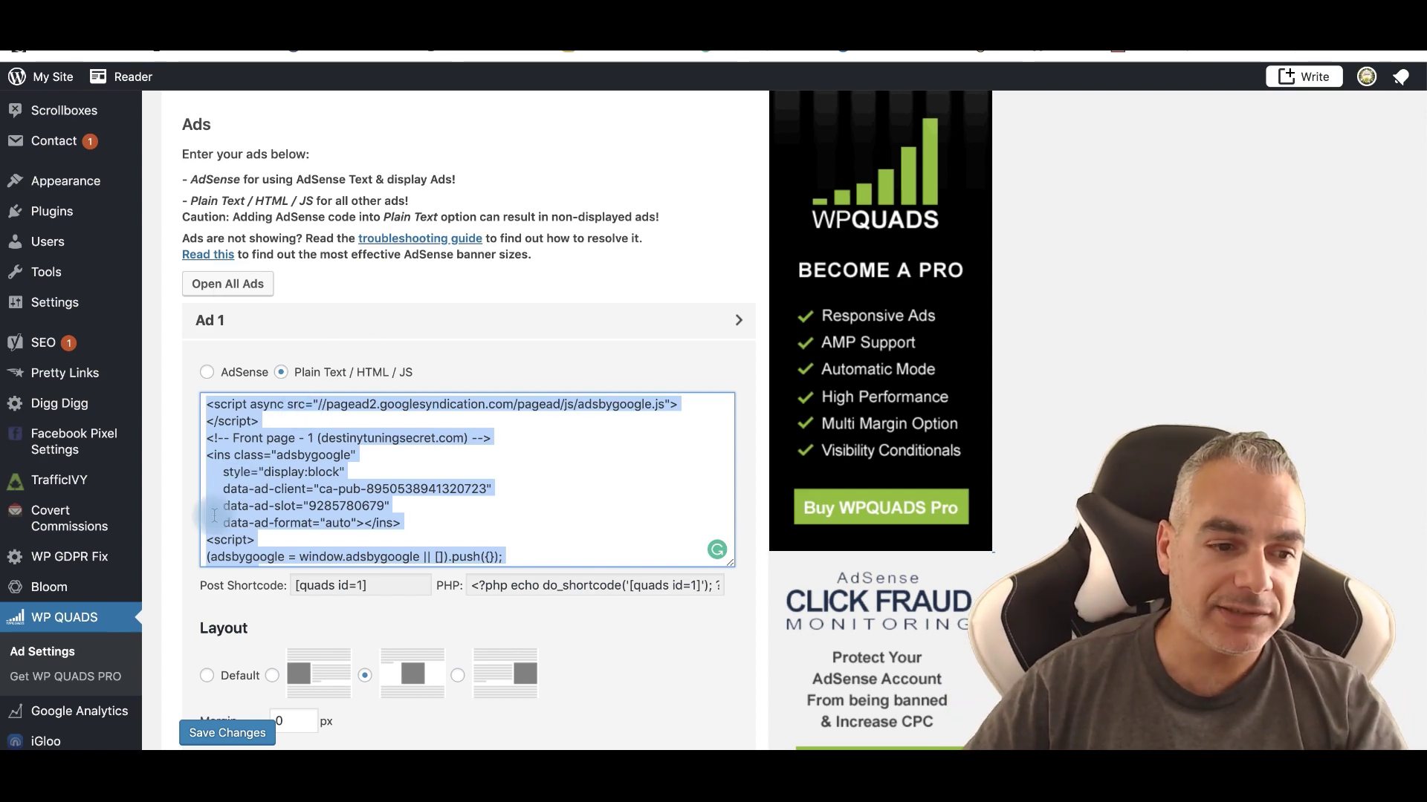
scroll(216, 669, down, 3)
click(248, 664)
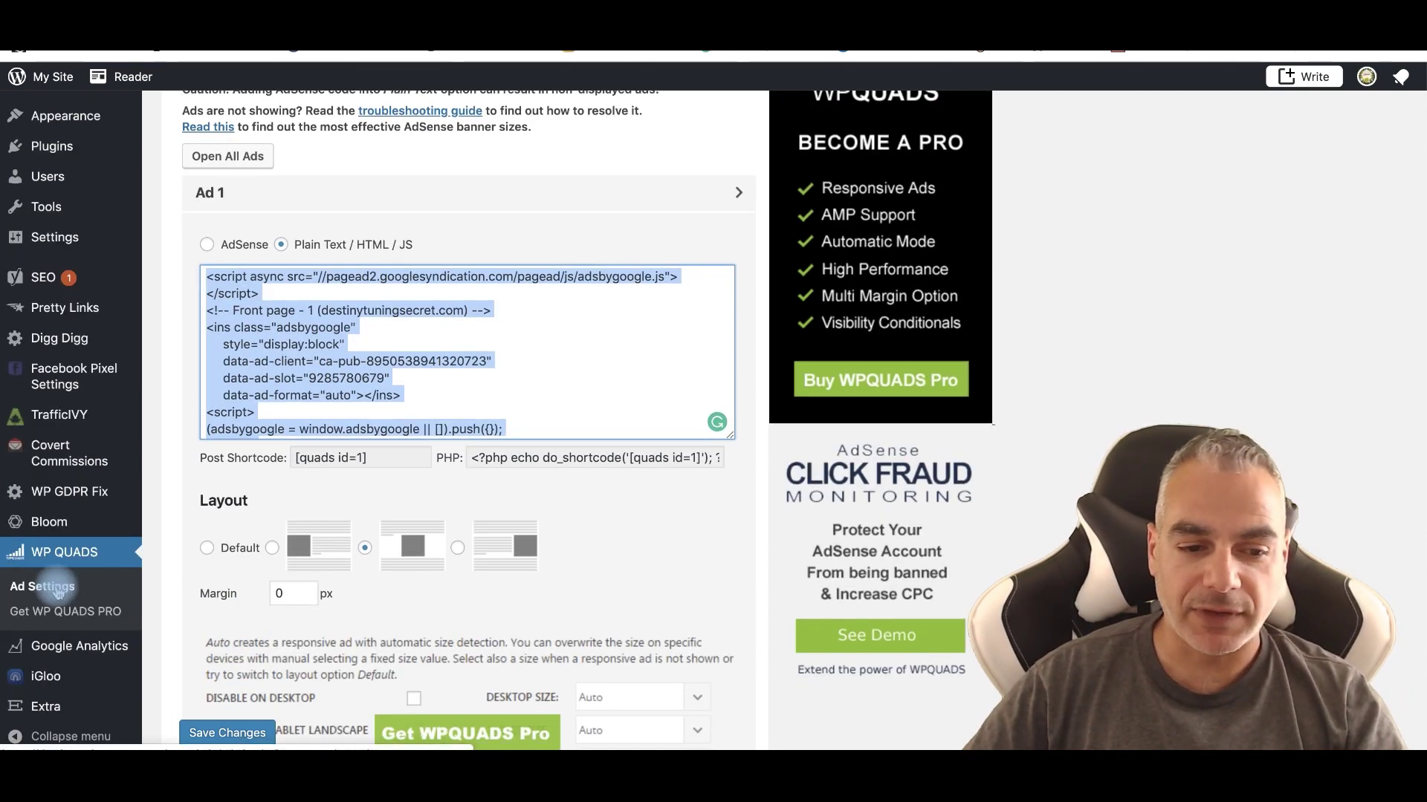
scroll(295, 569, down, 1)
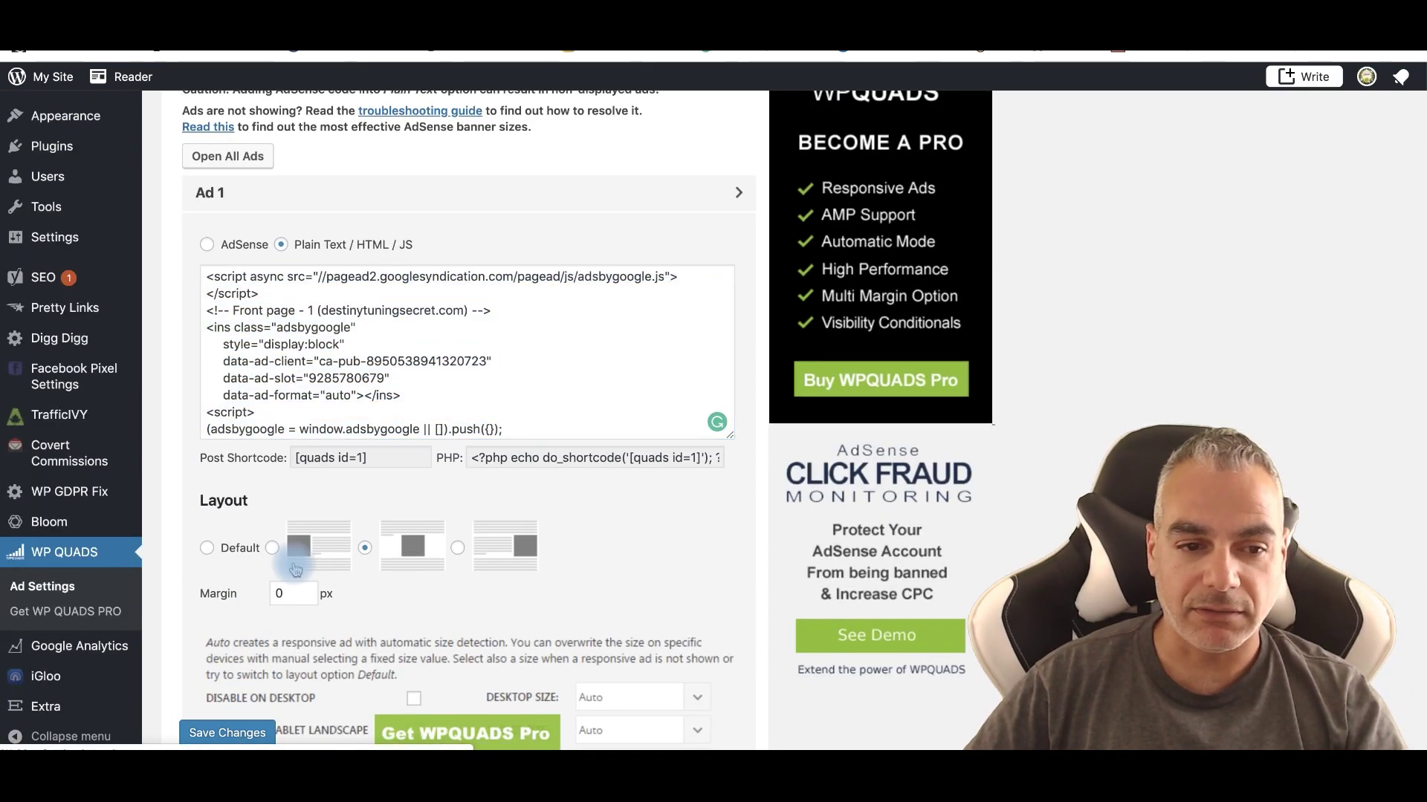
click(134, 547)
scroll(445, 531, down, 5)
scroll(358, 521, down, 4)
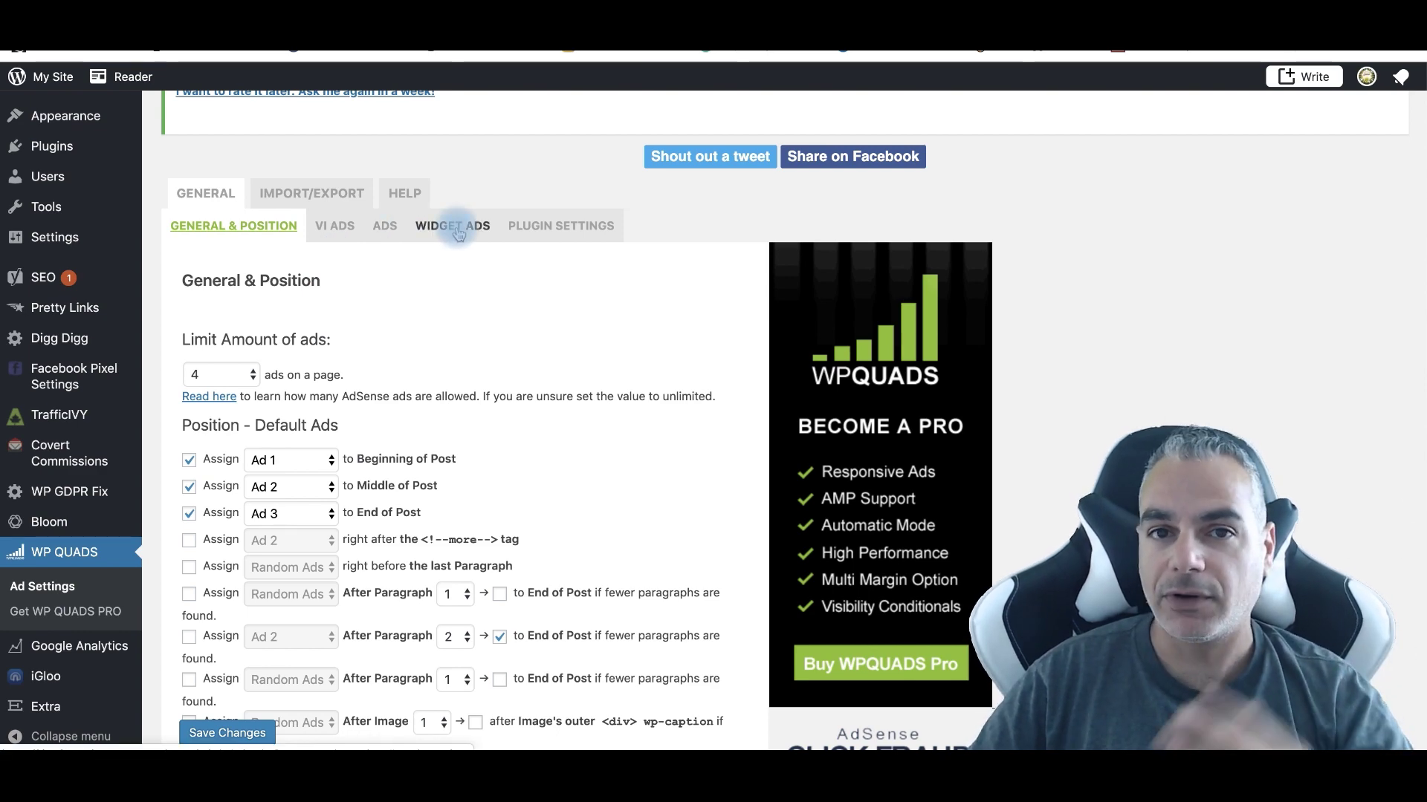
scroll(451, 372, up, 2)
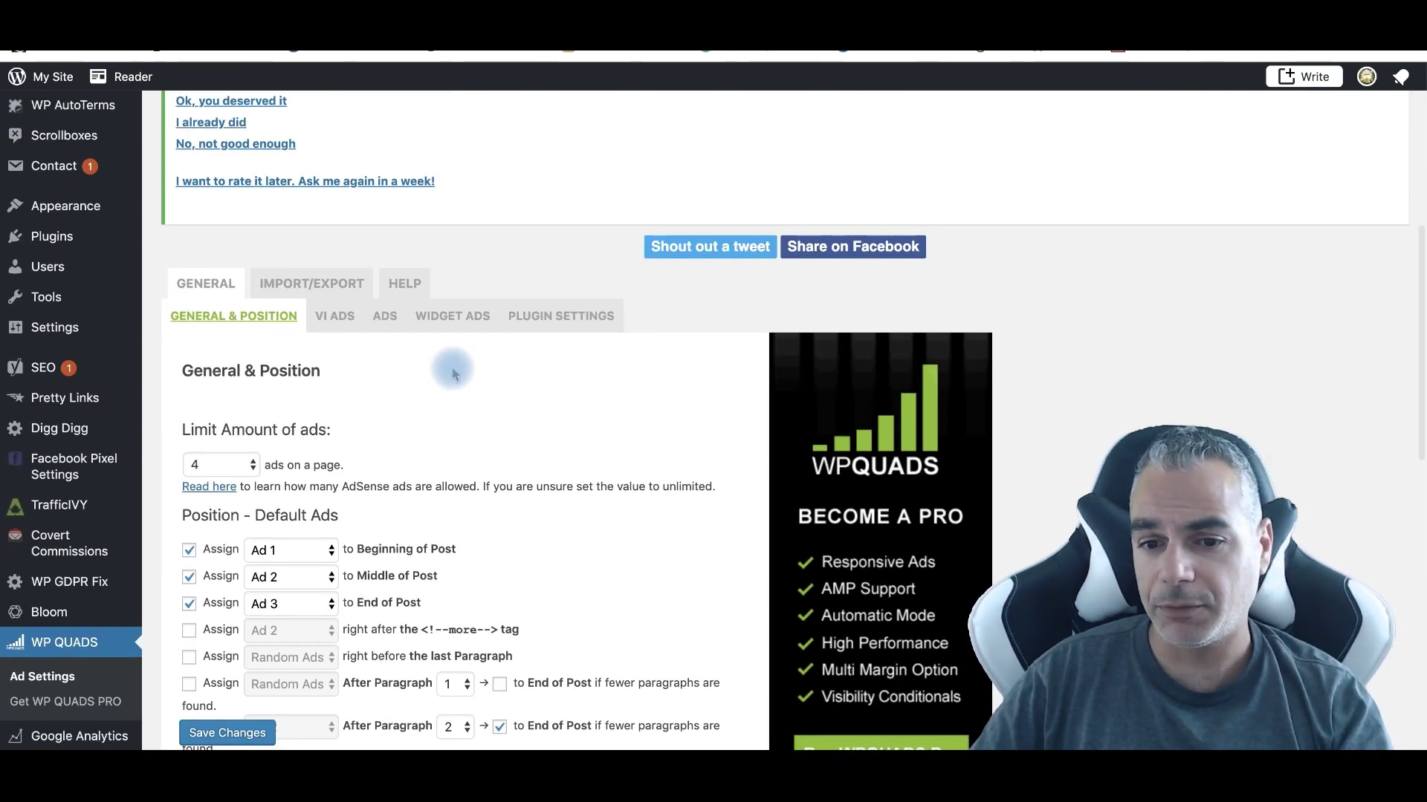
scroll(453, 372, down, 2)
scroll(455, 373, up, 3)
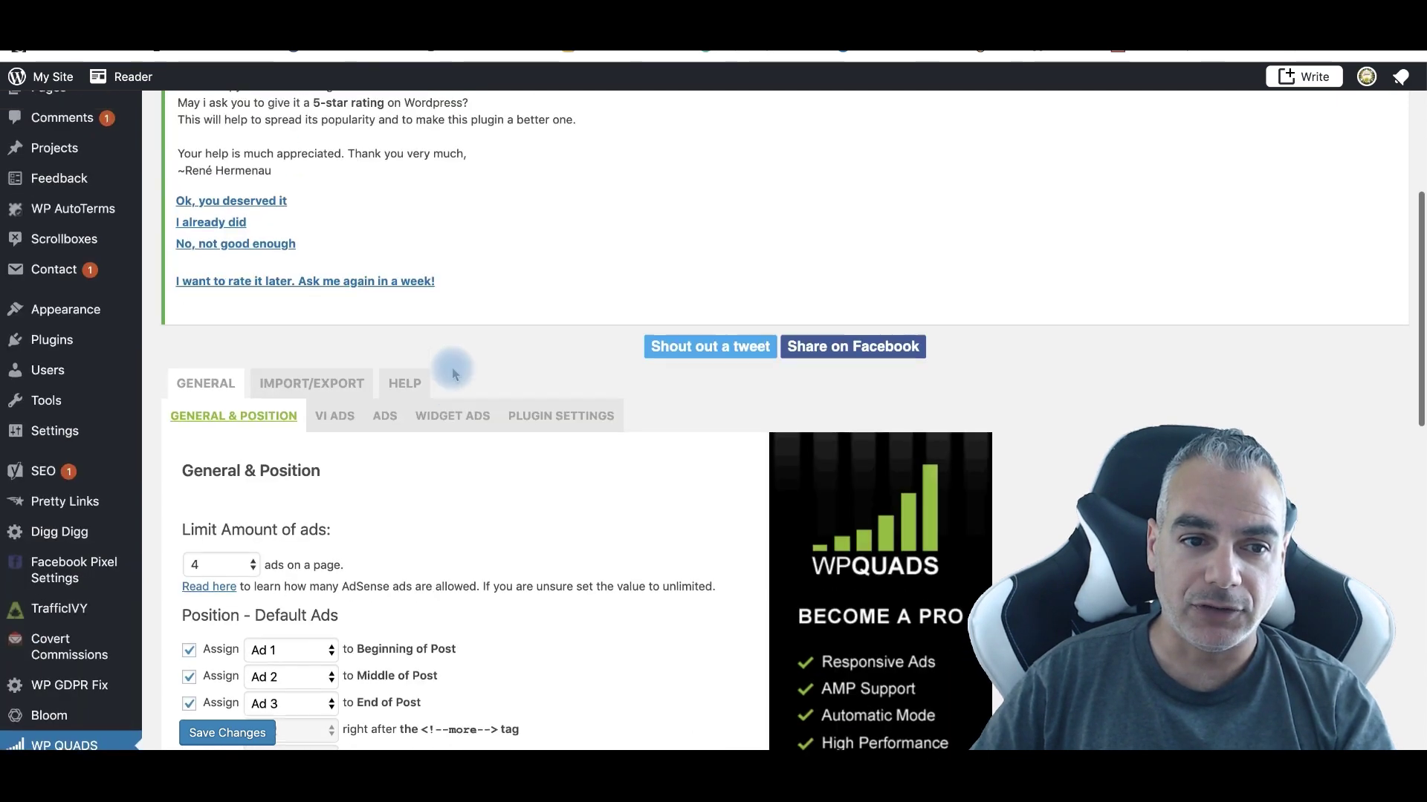
scroll(452, 369, down, 6)
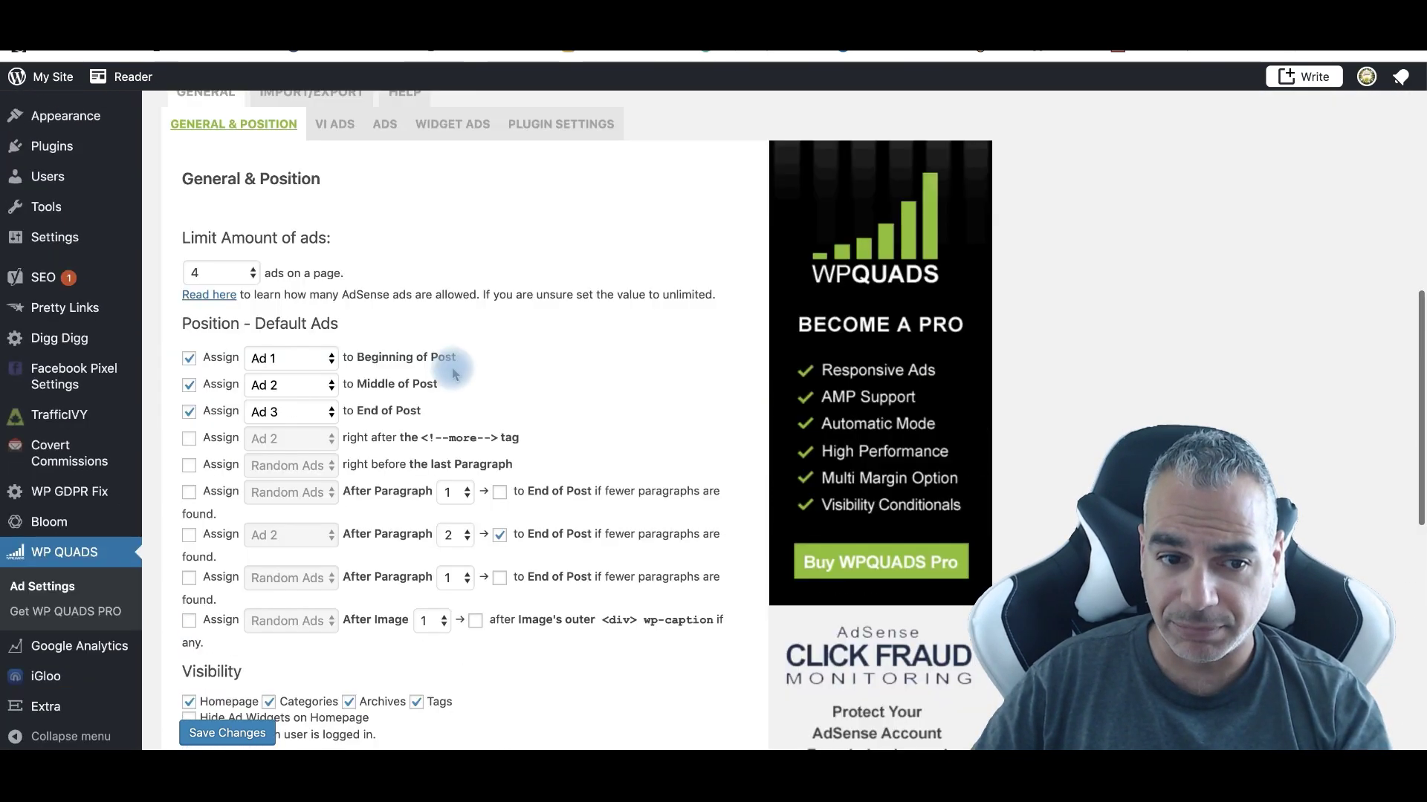
scroll(455, 373, up, 4)
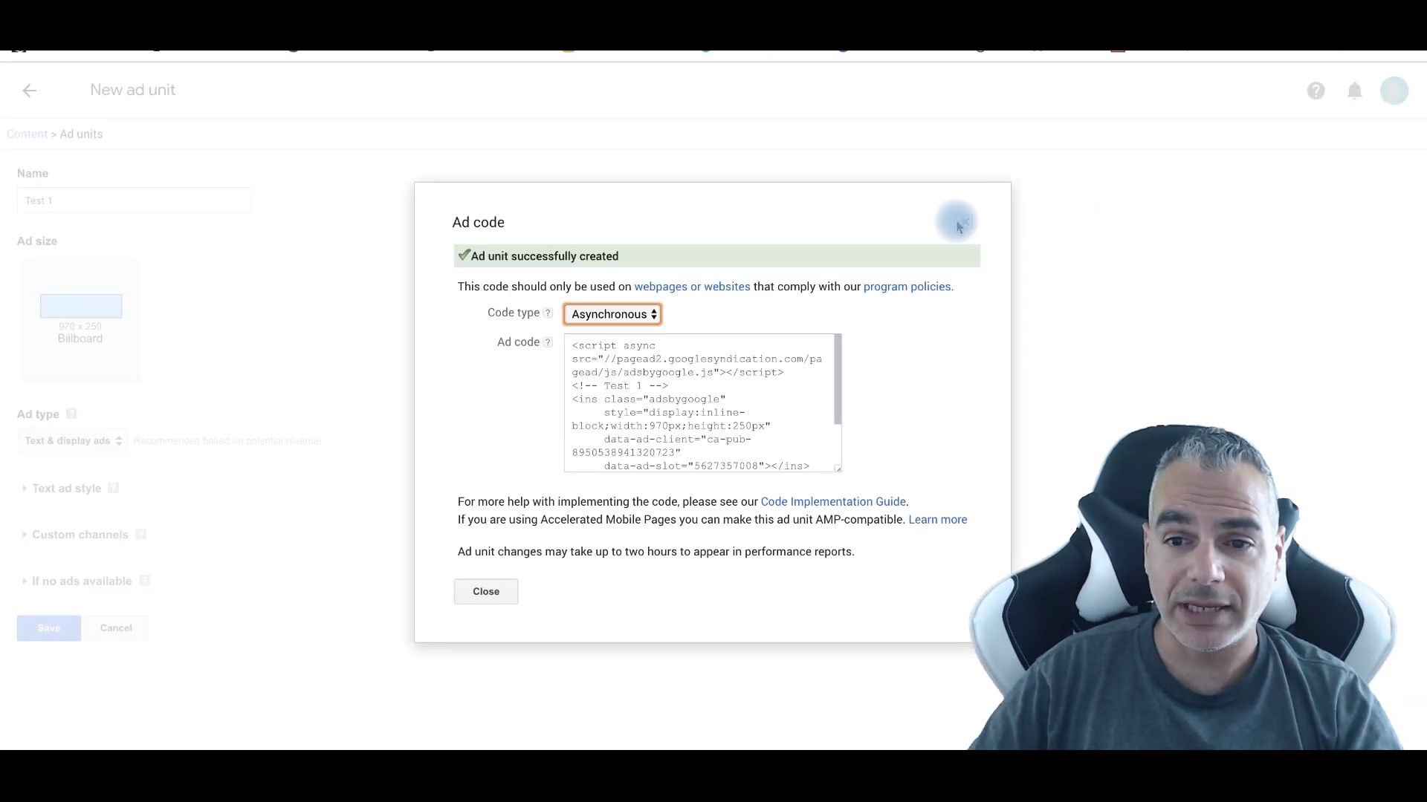
Step: Close the Test 1 code dialog, go to AdSense Home, and move the Countries card
click(960, 223)
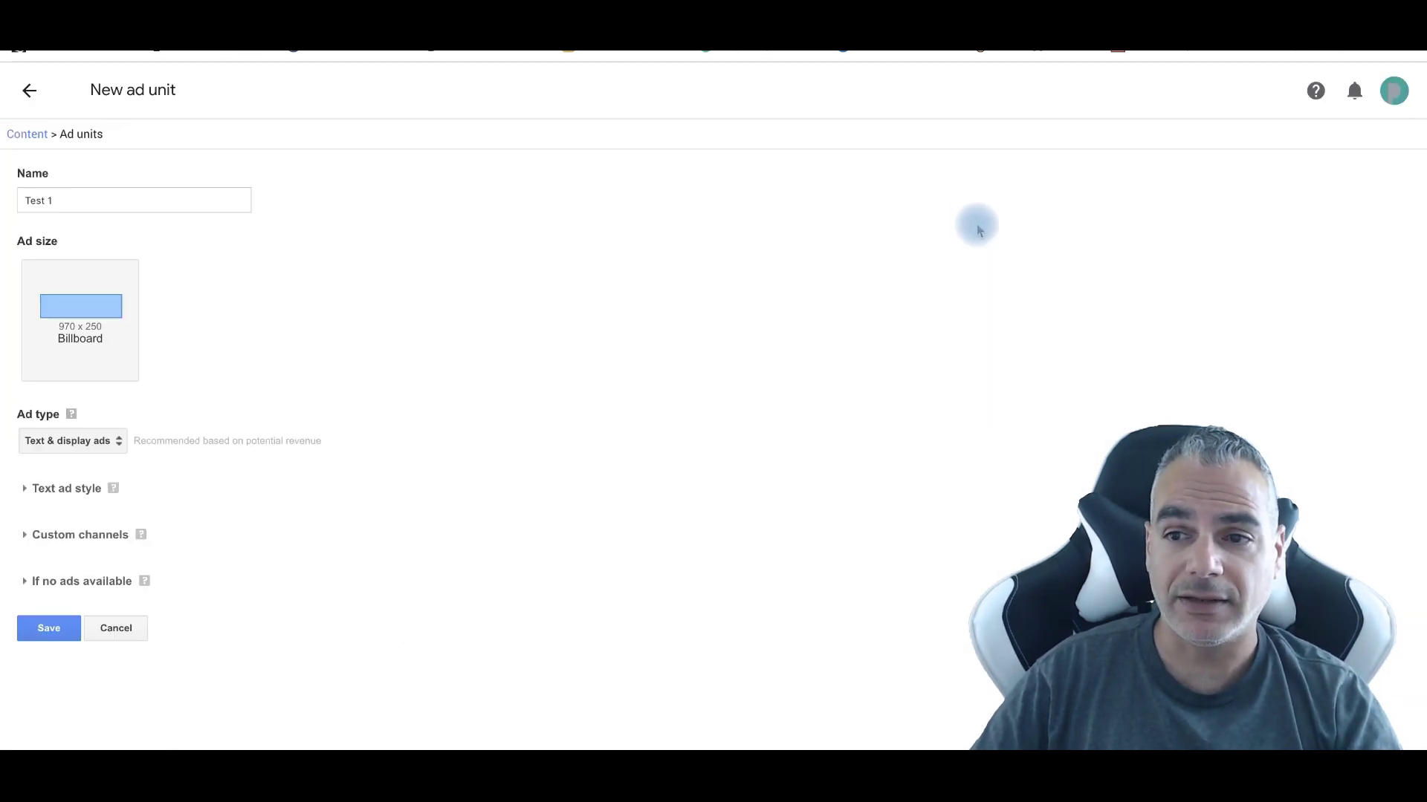
click(1394, 90)
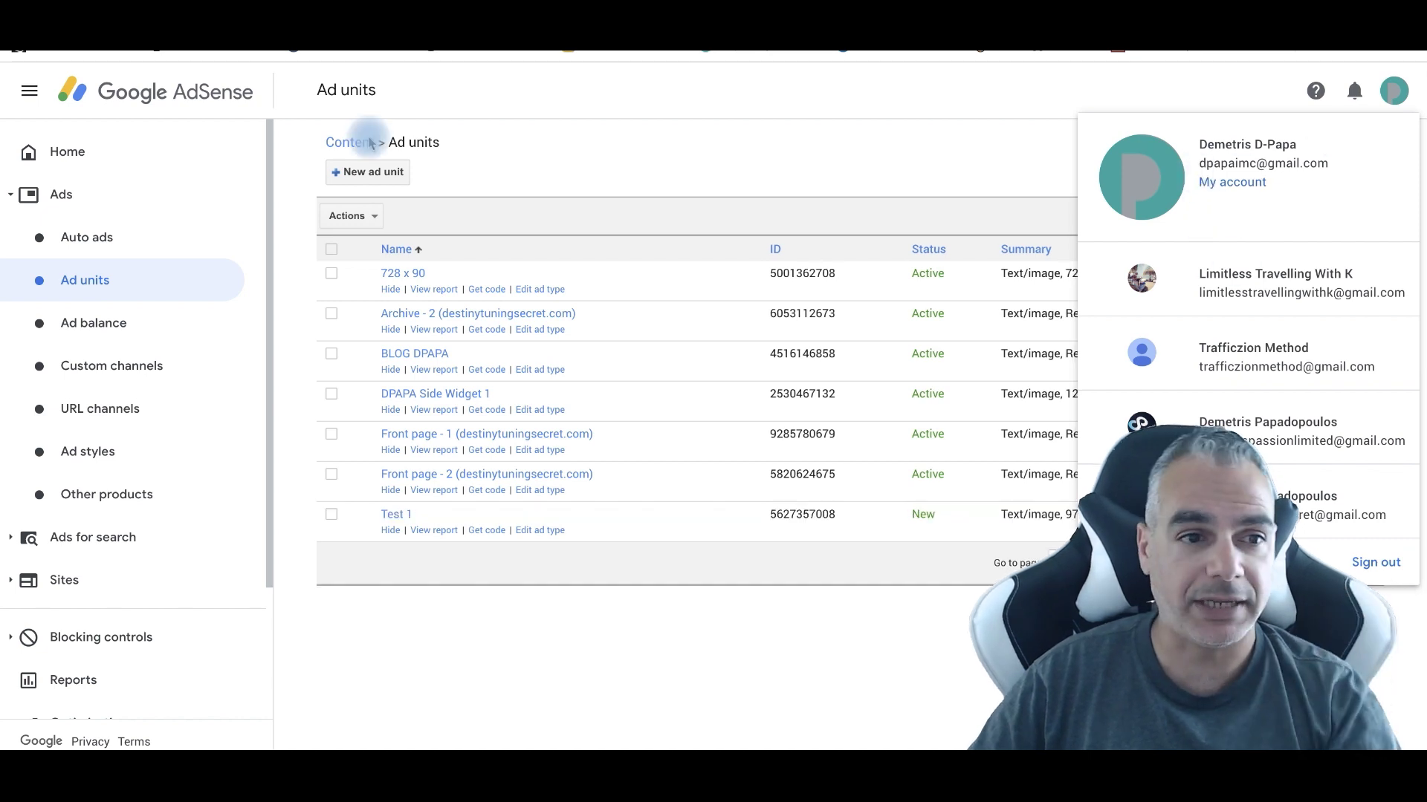
click(30, 91)
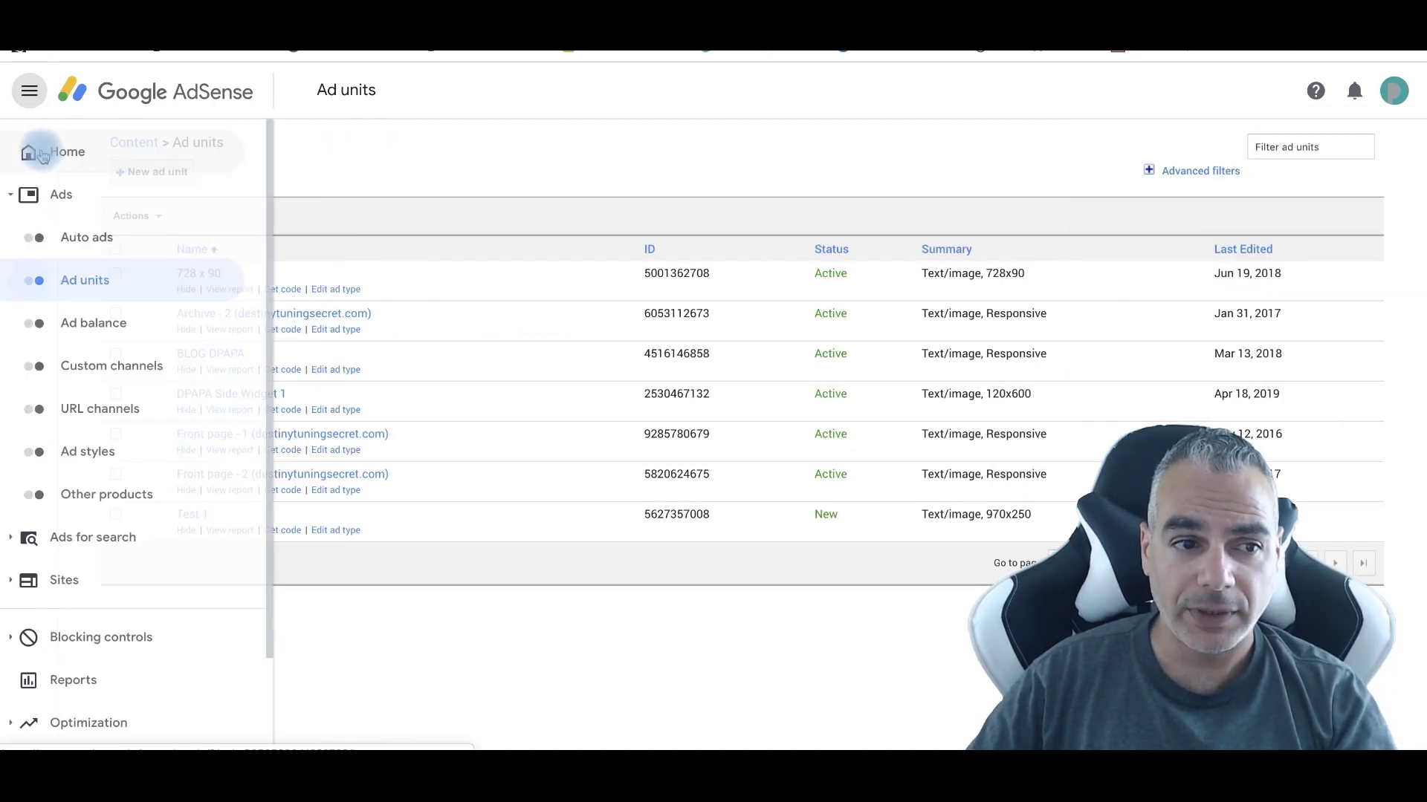
click(32, 151)
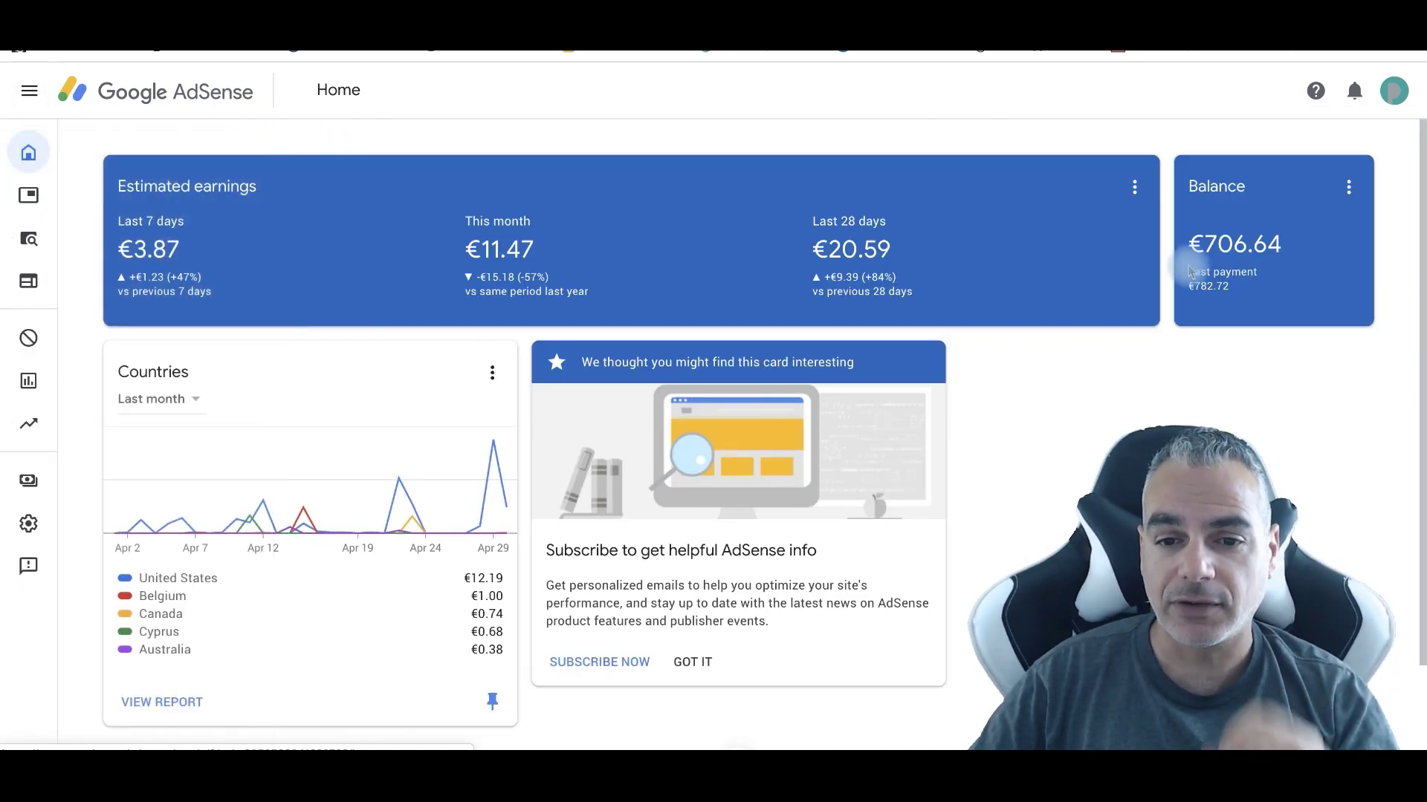
drag(149, 591, 412, 584)
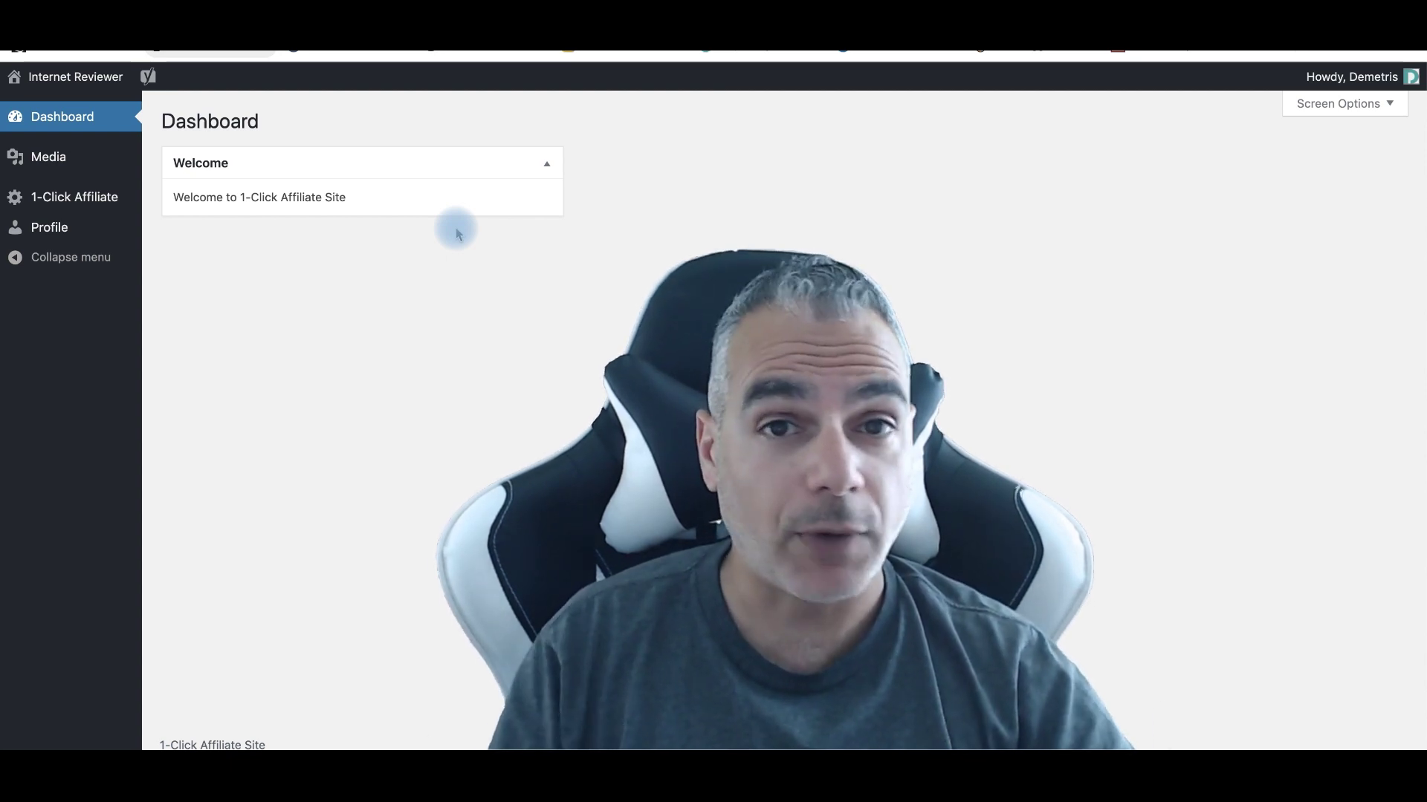
Step: Visit the live Internet Reviewer site, browse its reviews, and open the TrafficZion review
mouse_move(95, 79)
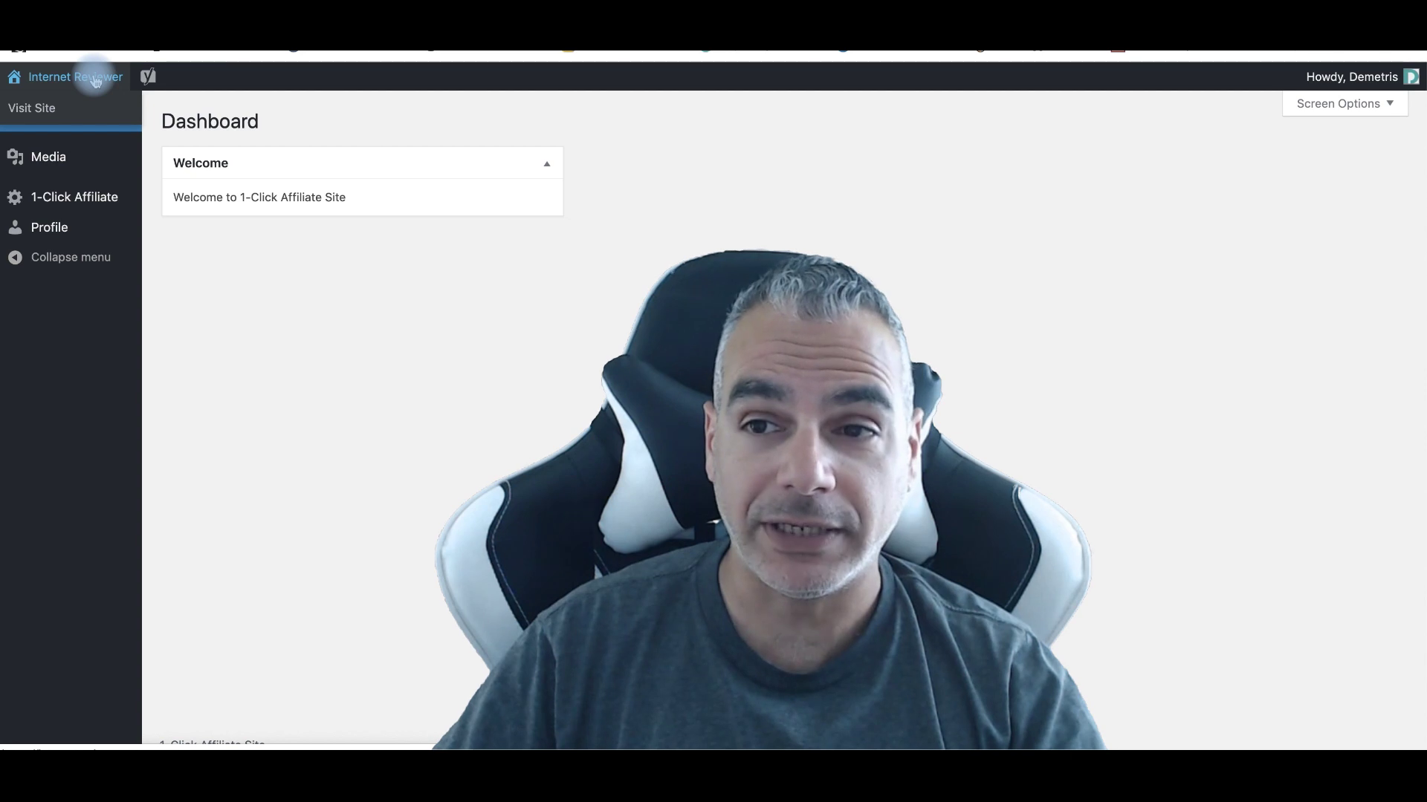
click(95, 77)
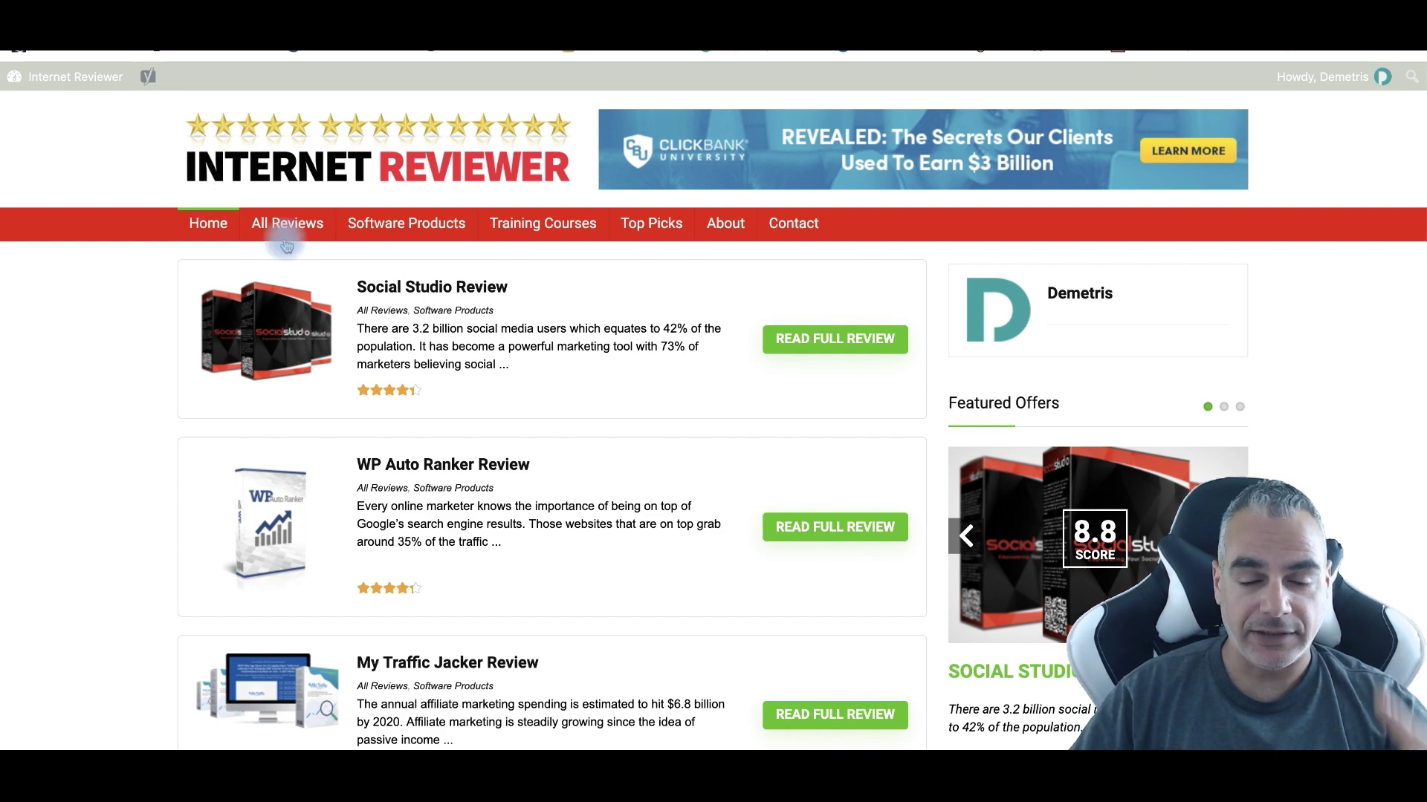
scroll(446, 290, down, 3)
scroll(446, 290, down, 1)
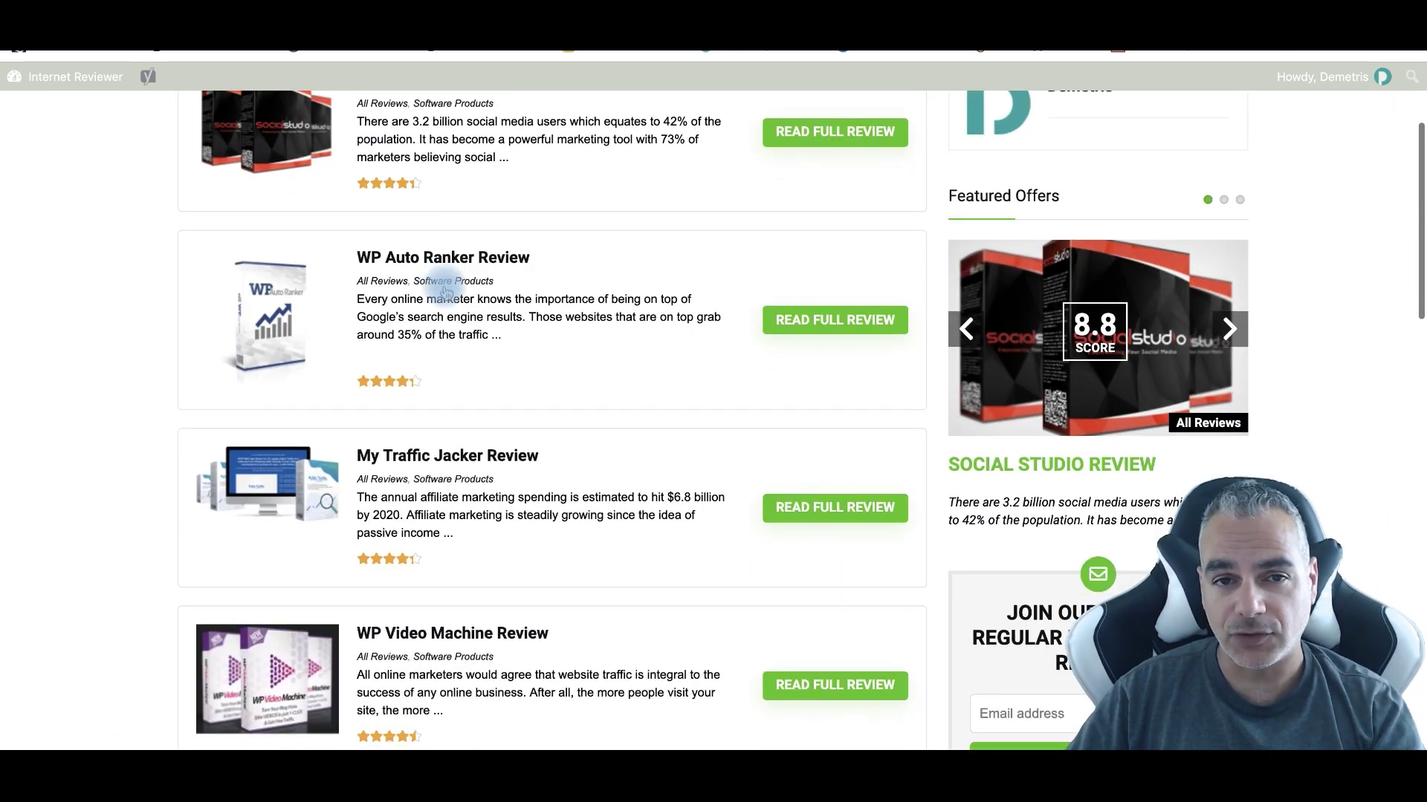
scroll(446, 291, down, 3)
scroll(444, 291, down, 10)
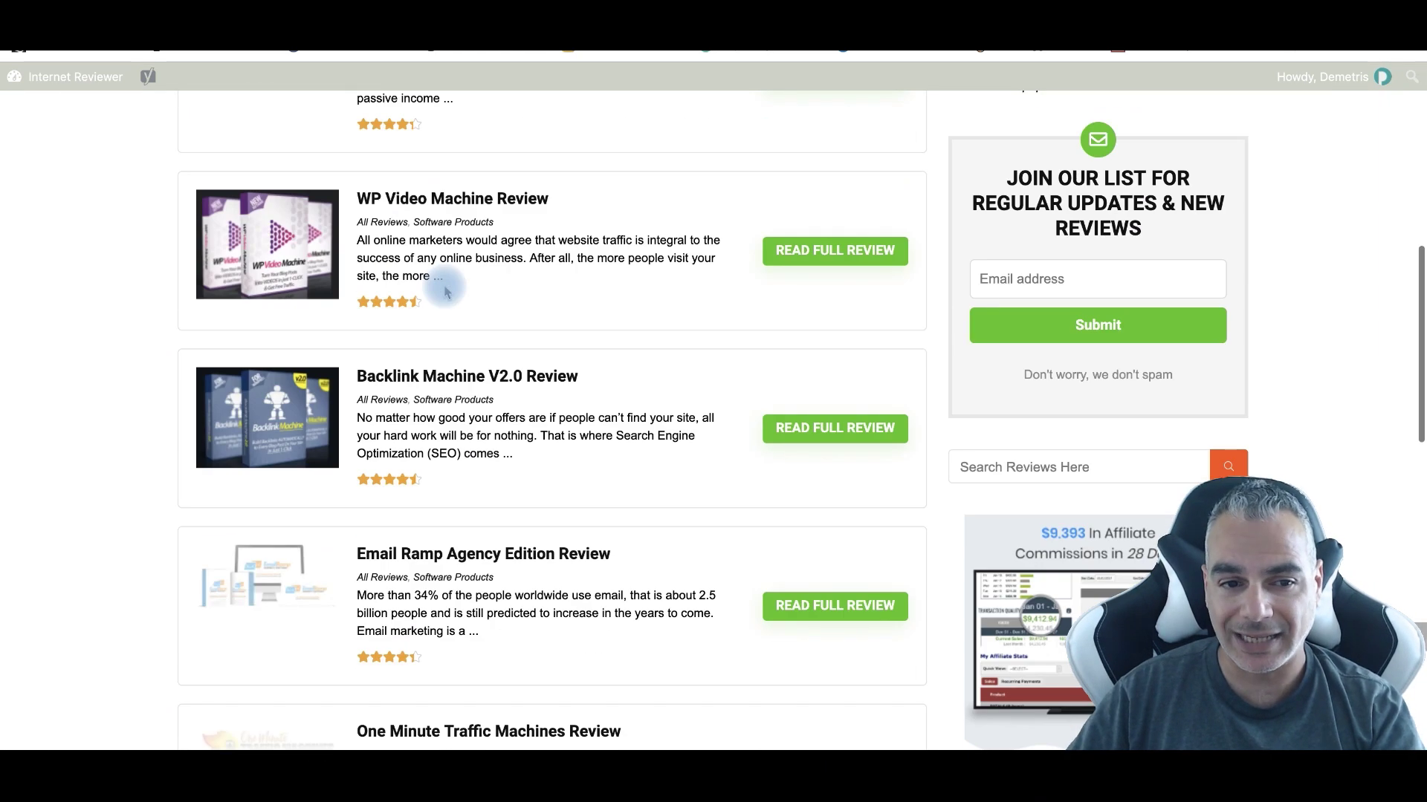
scroll(444, 287, down, 5)
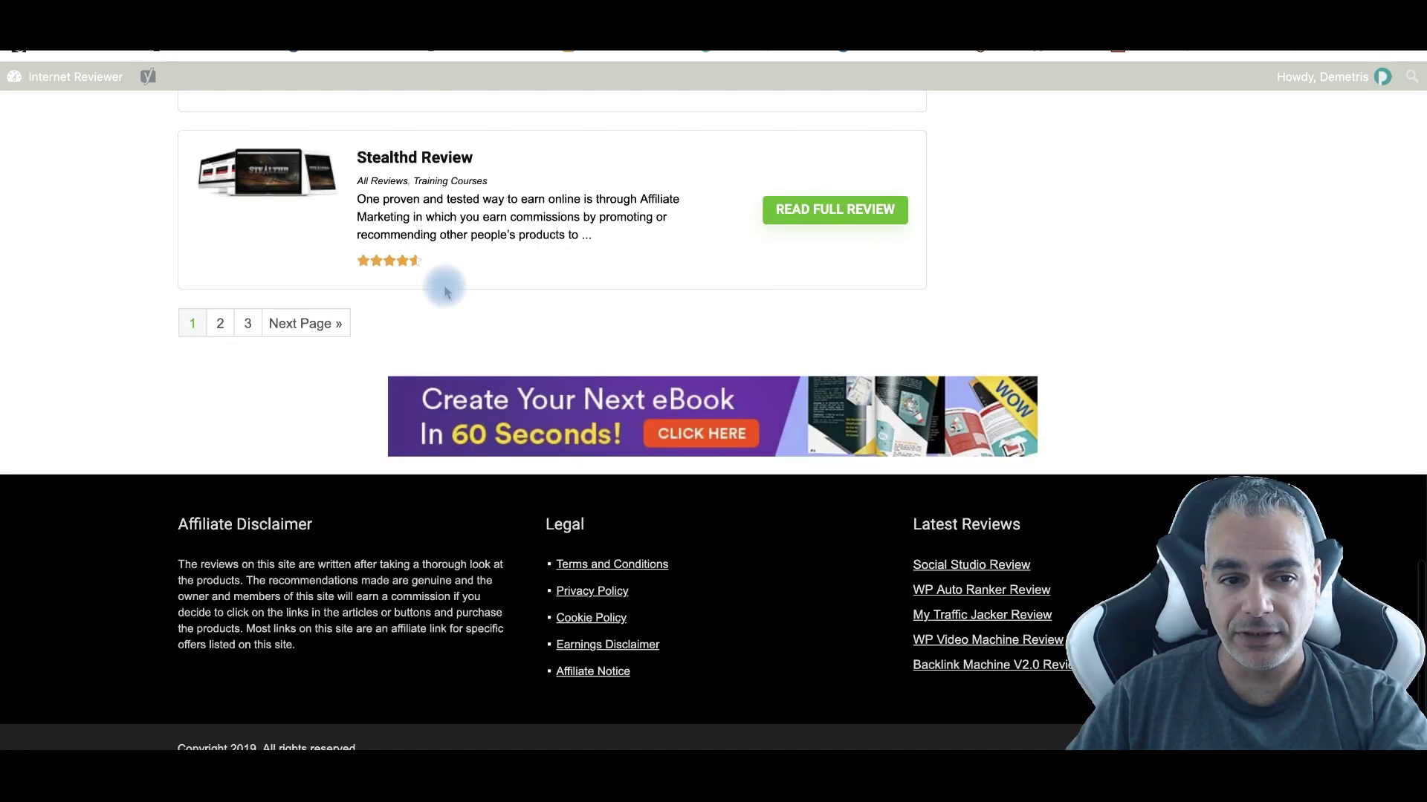
scroll(445, 312, up, 2)
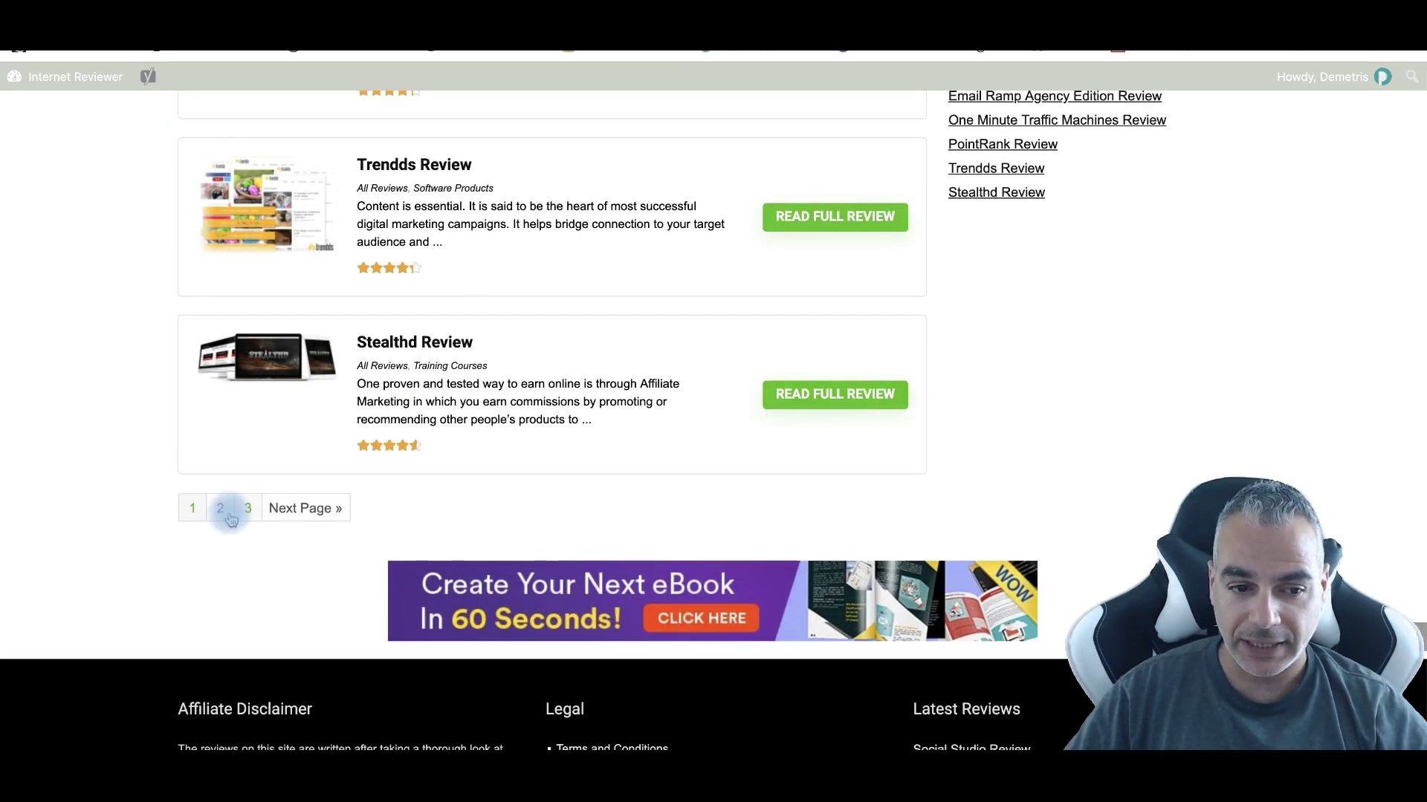
scroll(227, 510, up, 20)
scroll(231, 519, down, 2)
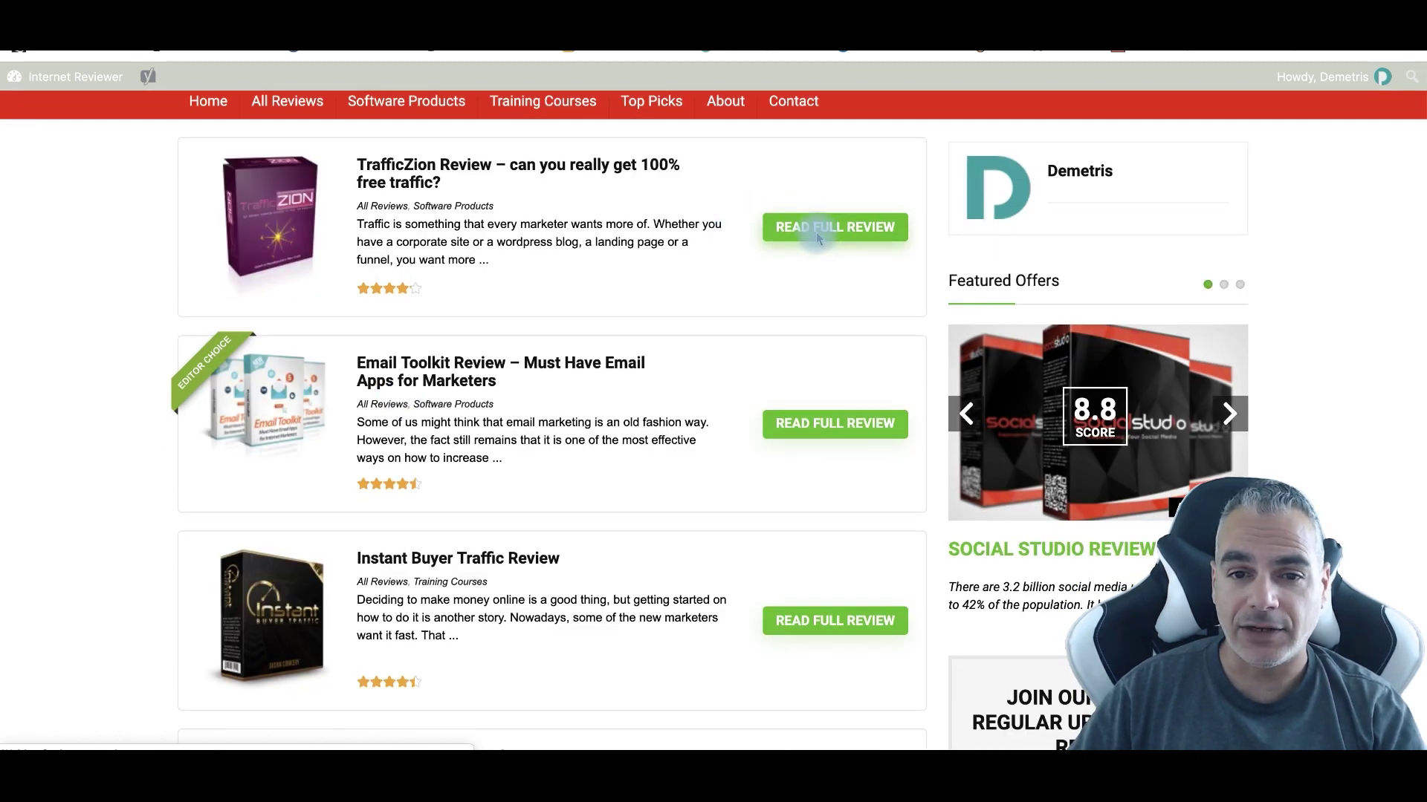
click(817, 236)
Step: Scroll through the TrafficZion review with its 8.4 average score, pros and cons
scroll(694, 309, down, 4)
scroll(855, 275, up, 2)
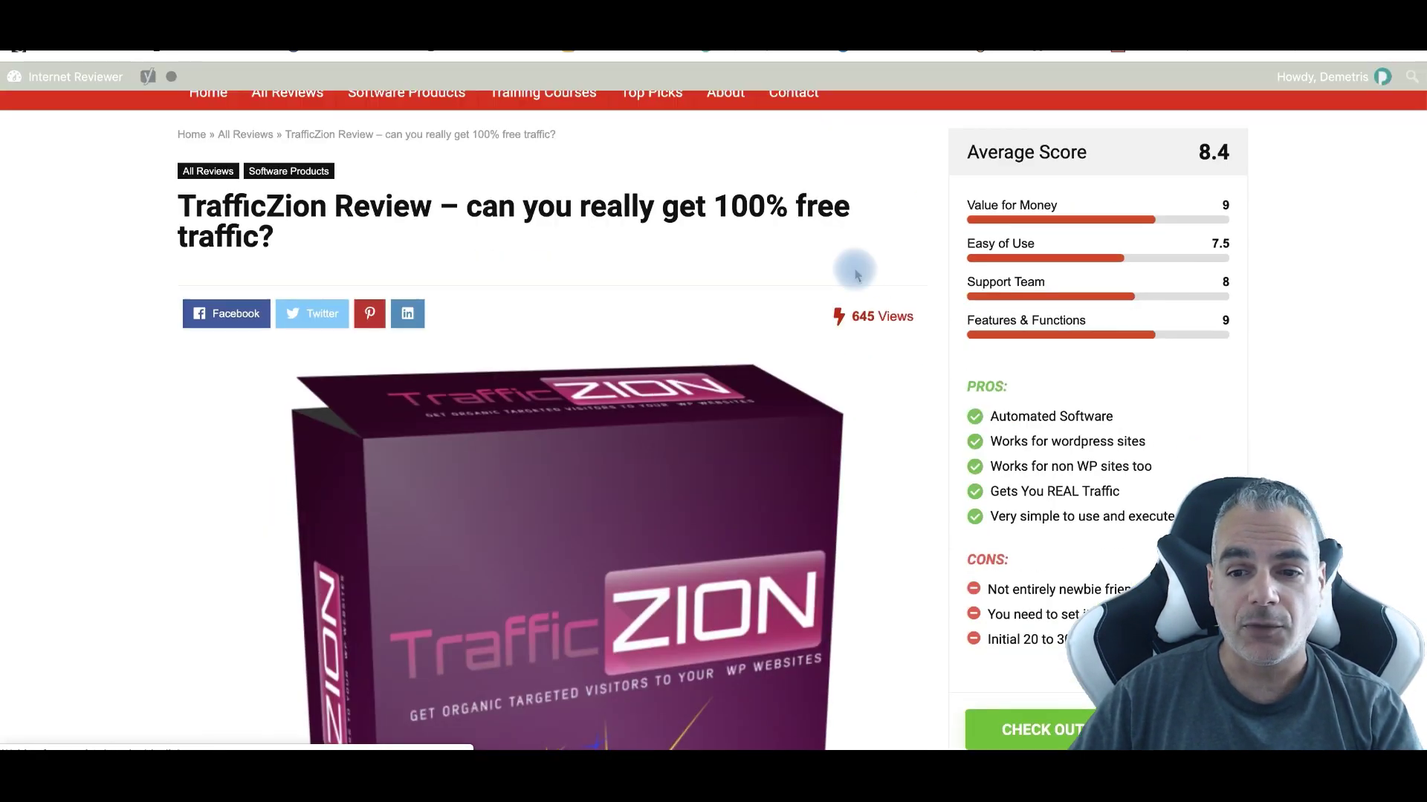
scroll(689, 305, down, 12)
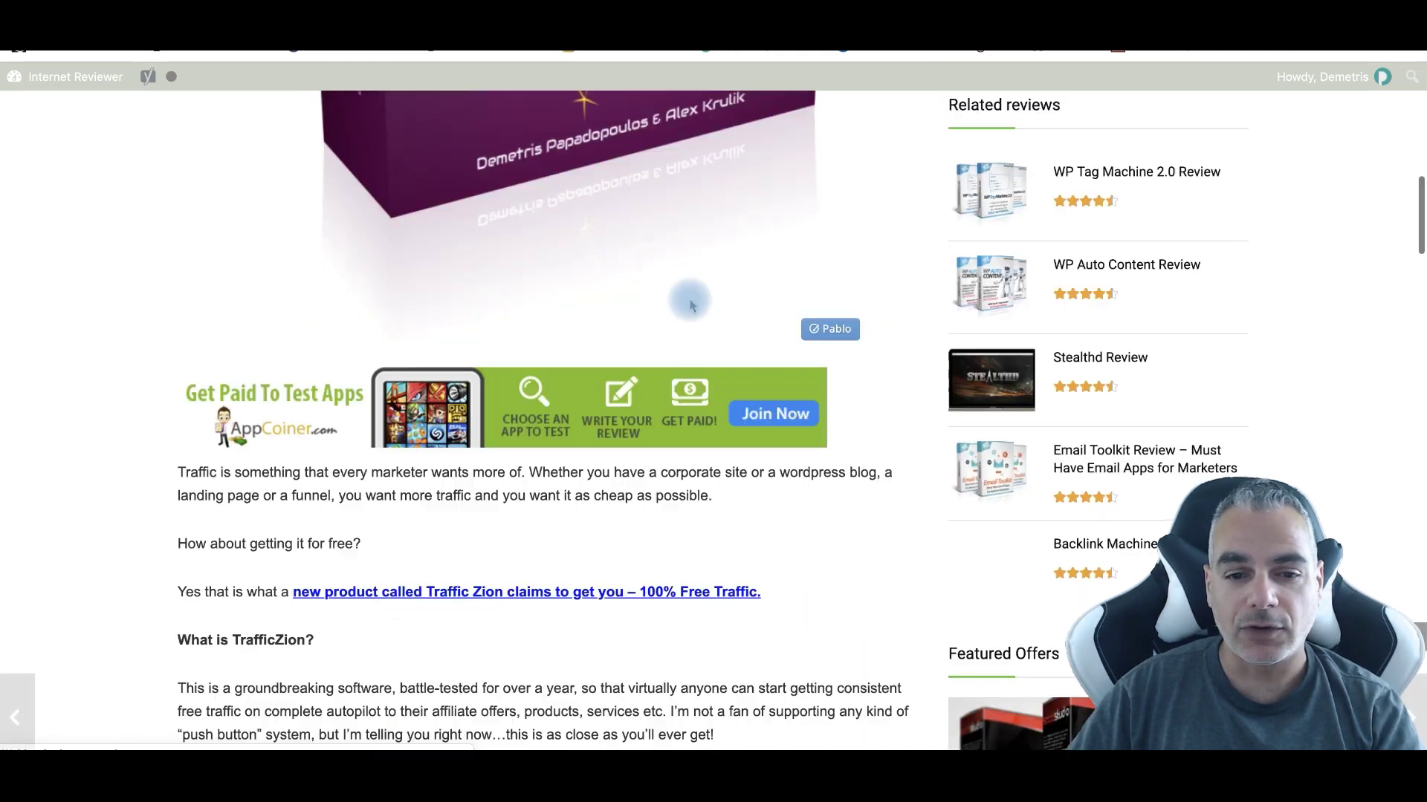
scroll(690, 305, down, 1)
scroll(690, 304, up, 9)
scroll(689, 305, down, 8)
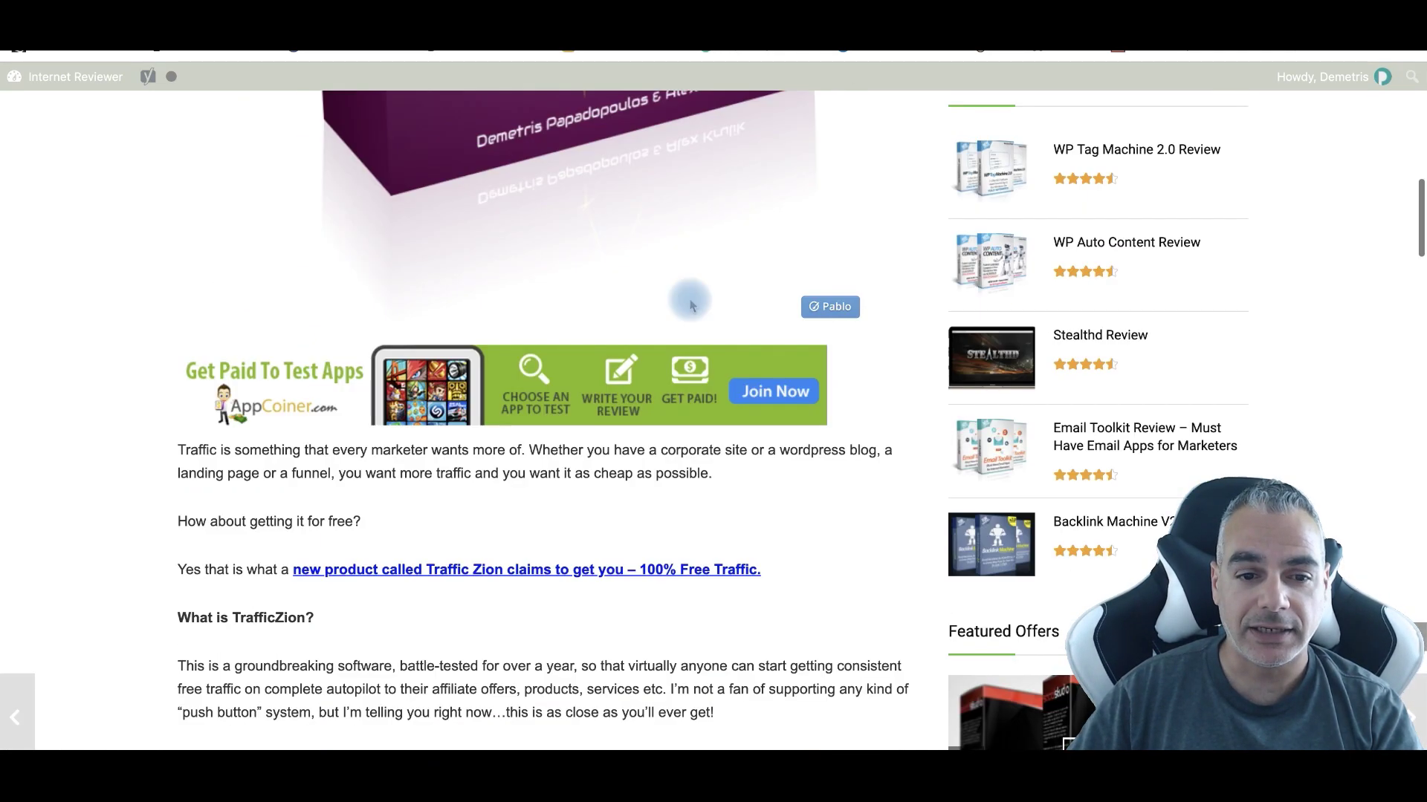
scroll(411, 582, down, 6)
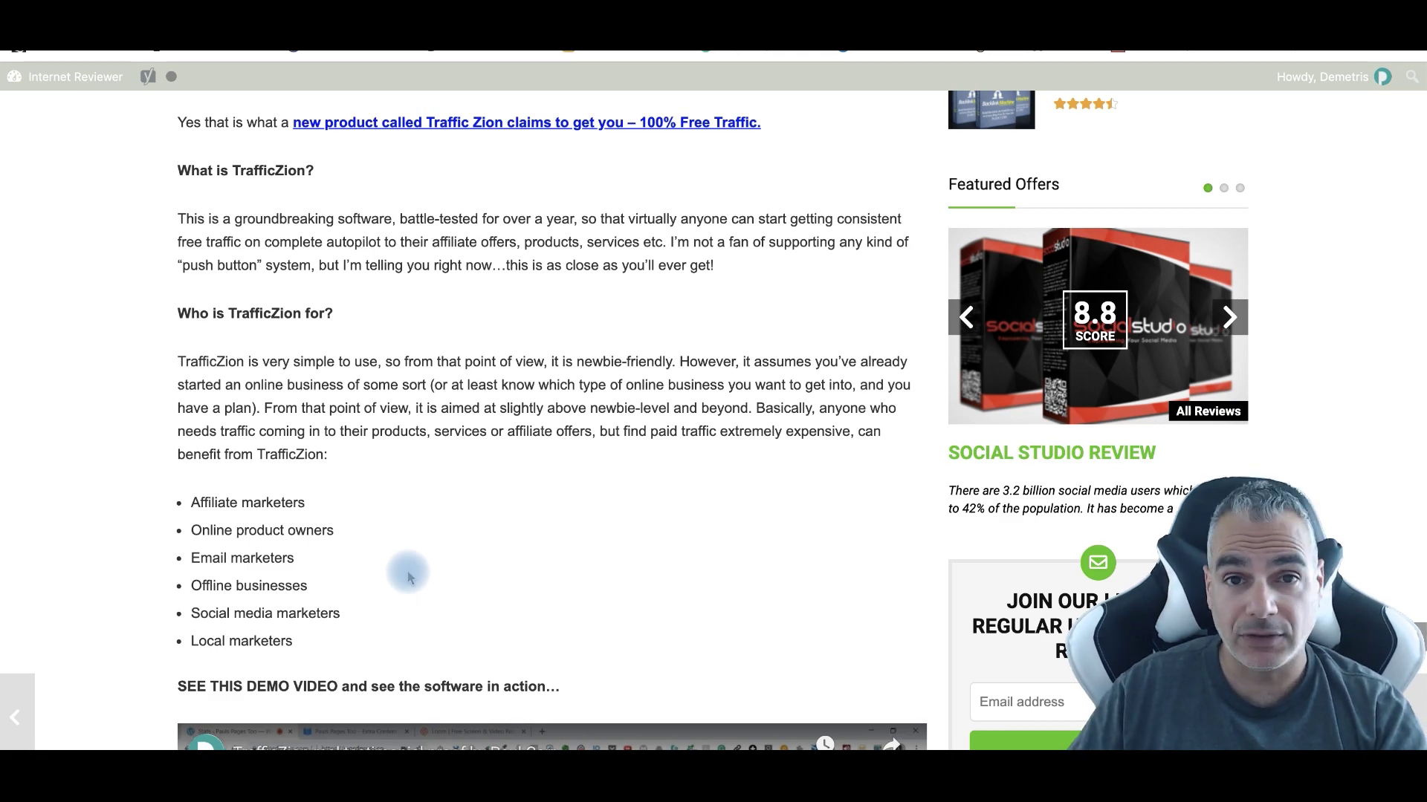
scroll(408, 578, down, 9)
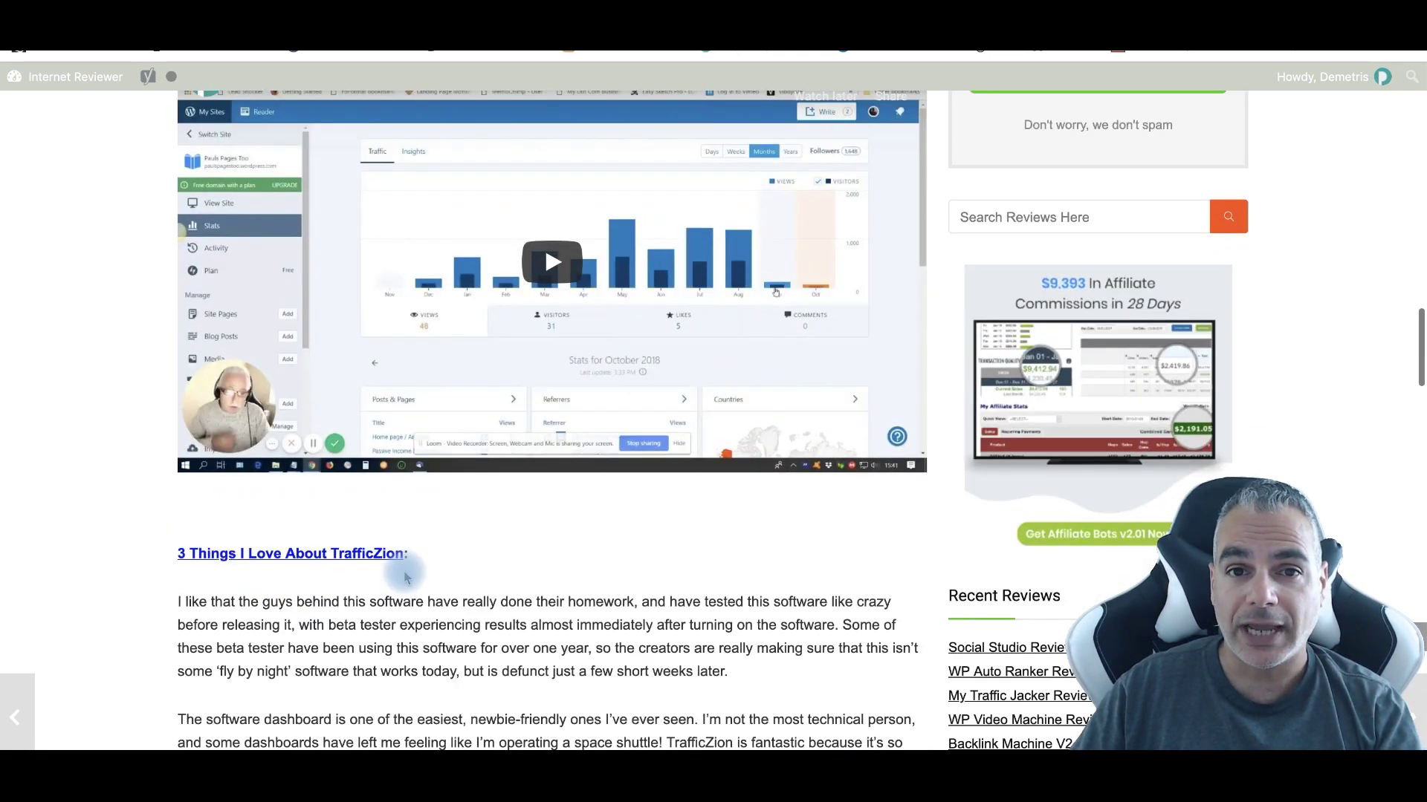
scroll(408, 578, down, 5)
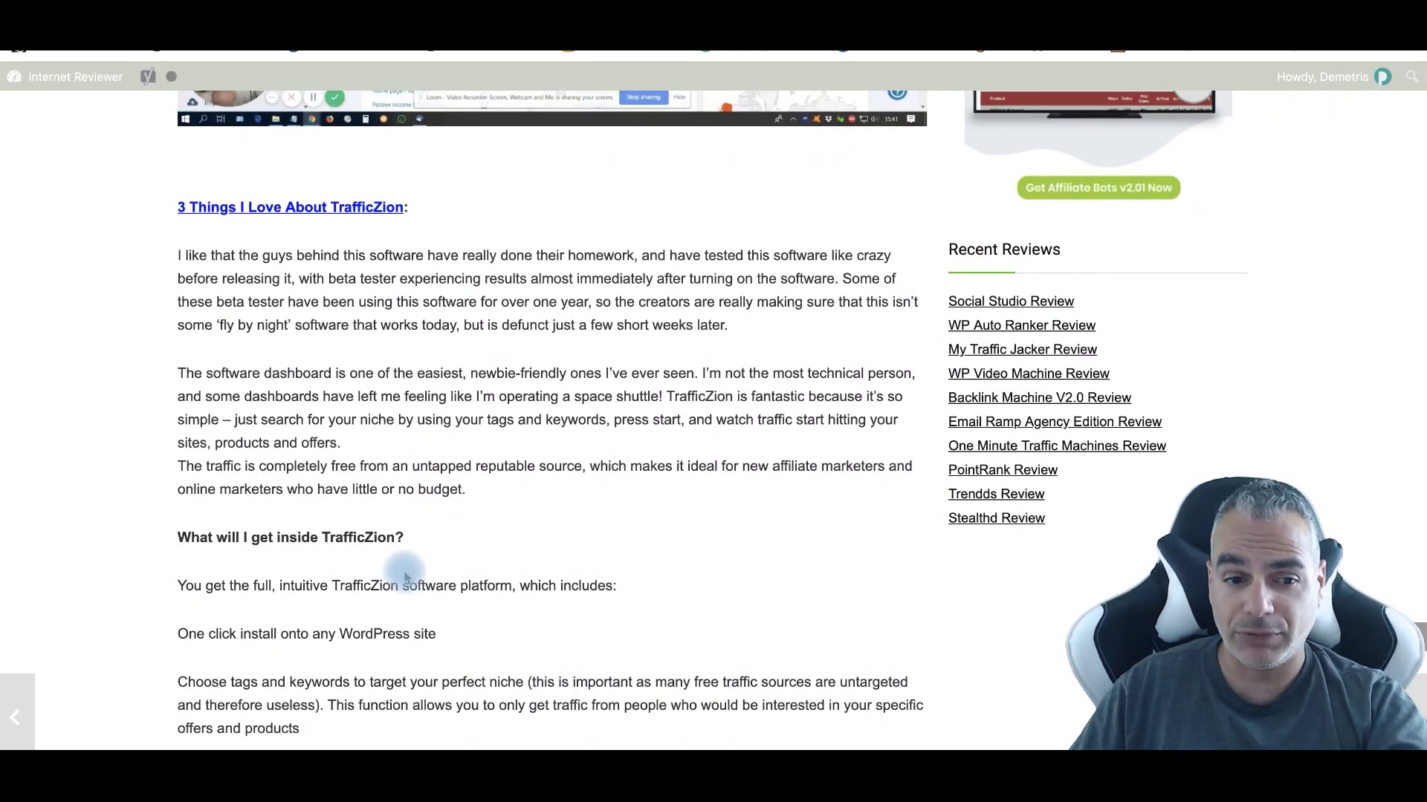
scroll(405, 578, up, 20)
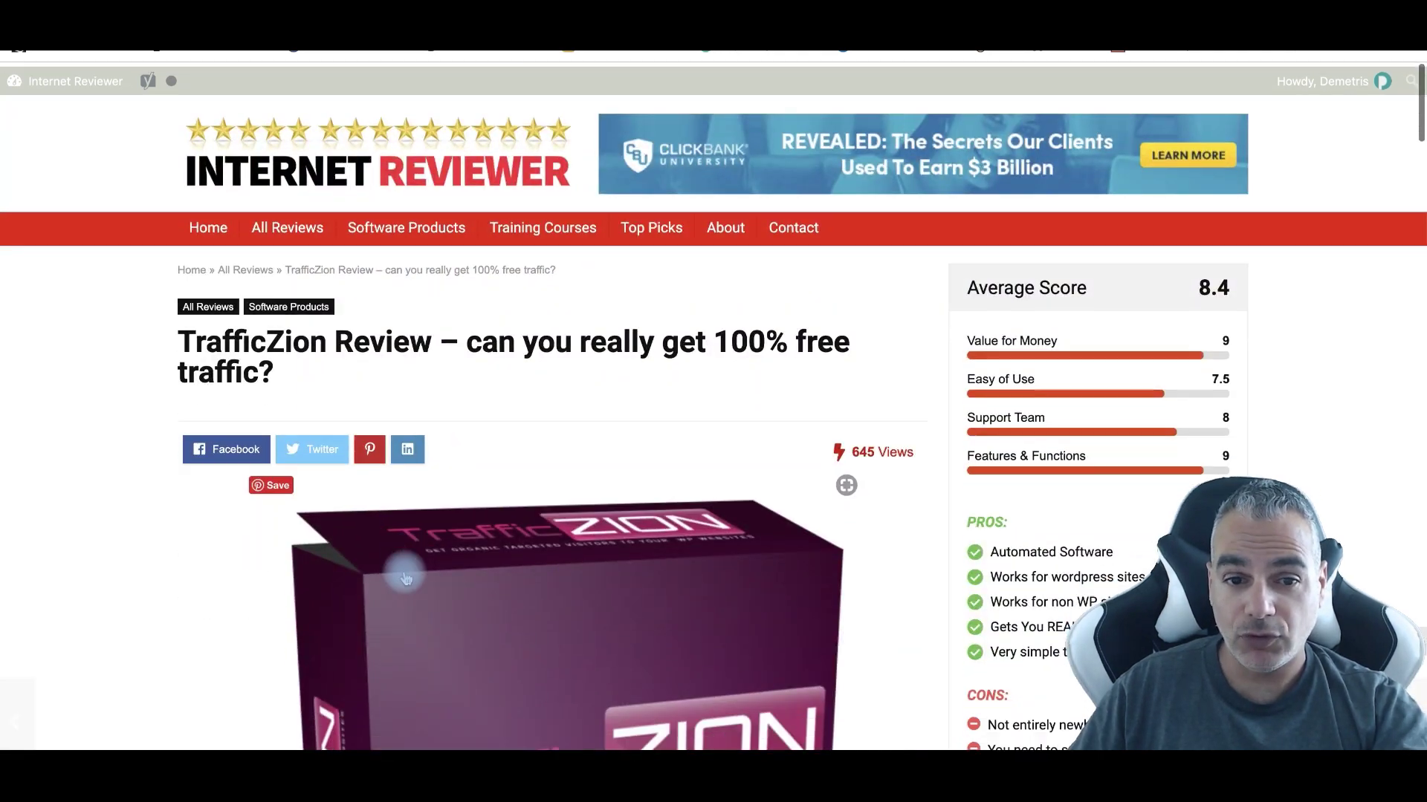
Step: Finish reading the TrafficZion review, then go back twice to the reviews listing
scroll(405, 578, down, 6)
scroll(406, 578, up, 6)
scroll(844, 675, down, 1)
scroll(694, 331, up, 1)
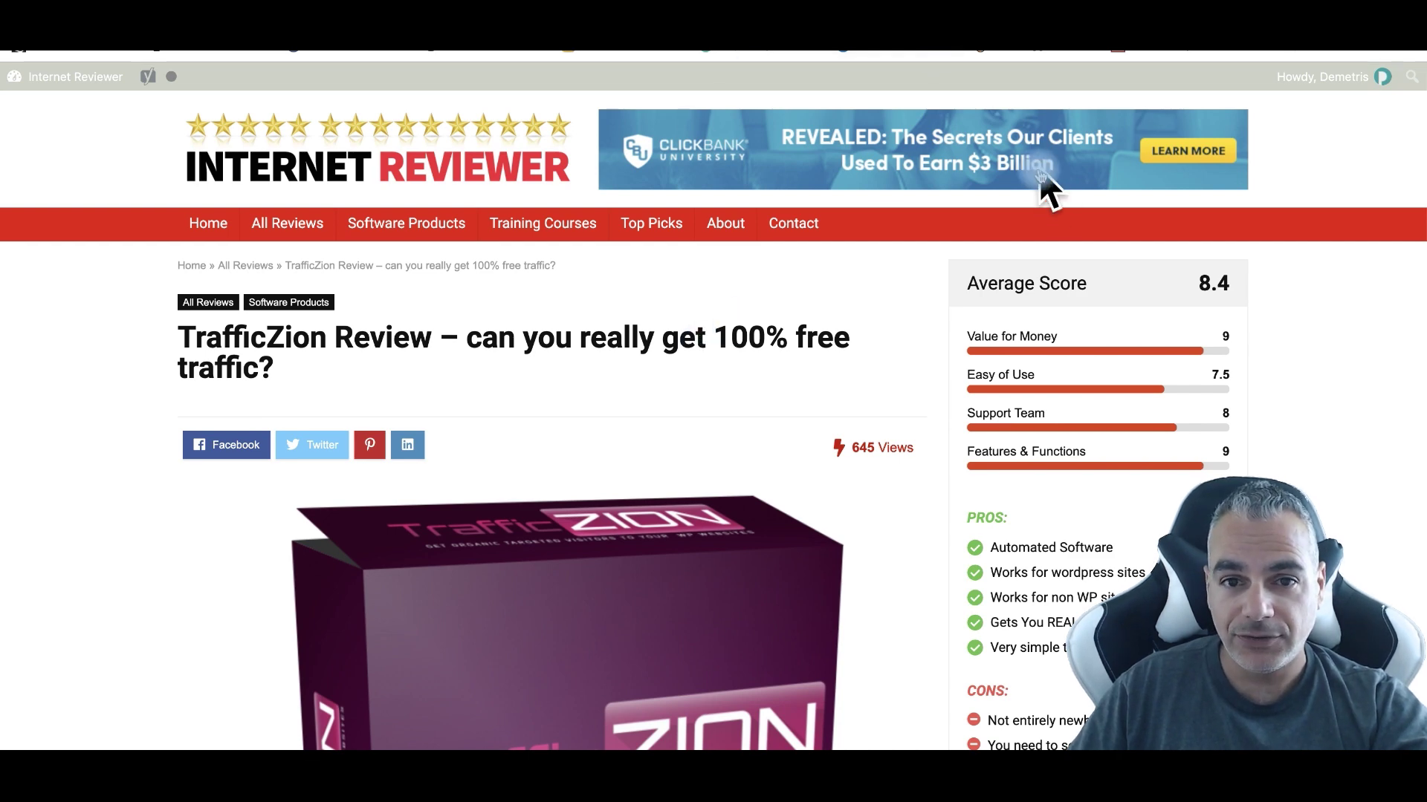
scroll(799, 288, down, 1)
scroll(796, 286, down, 6)
scroll(736, 245, up, 7)
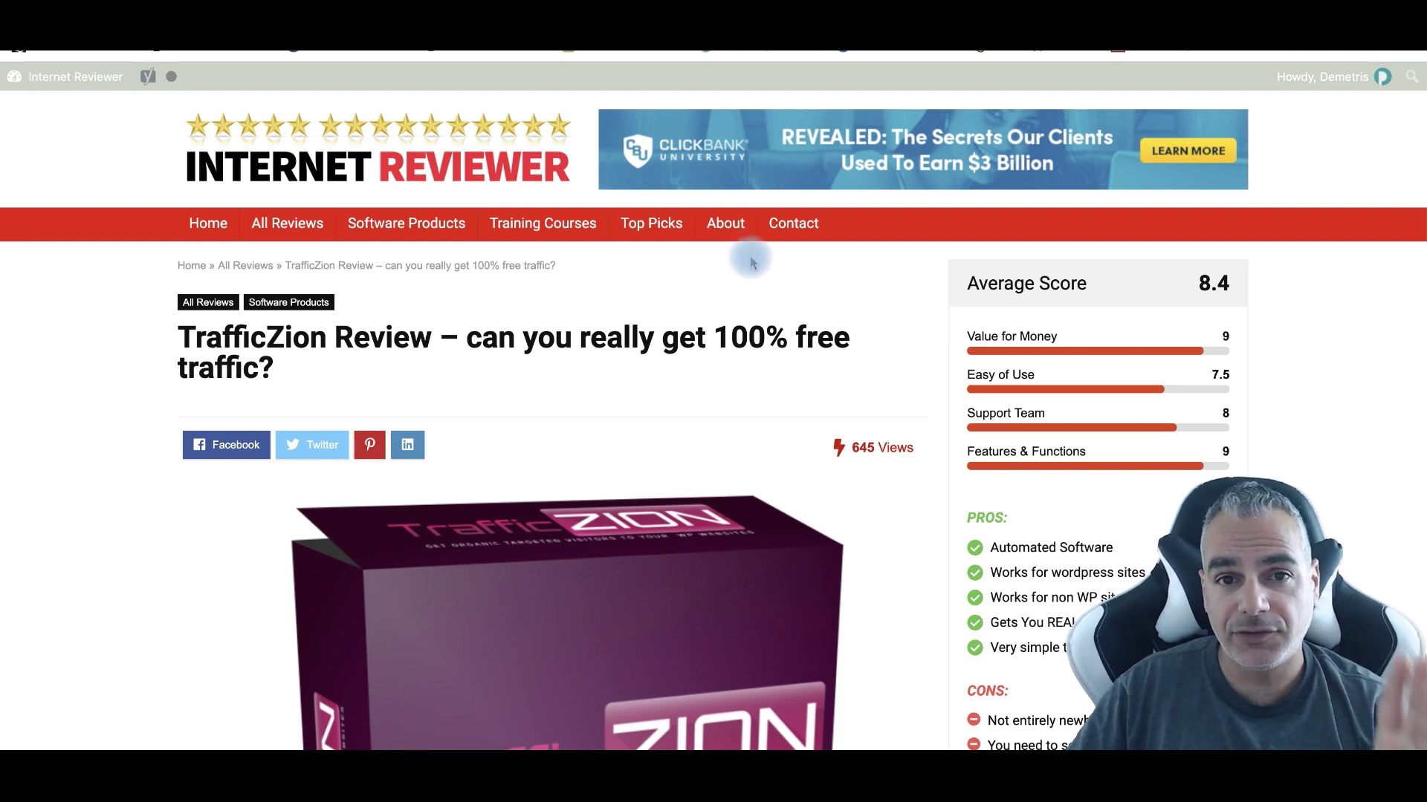
scroll(752, 261, down, 1)
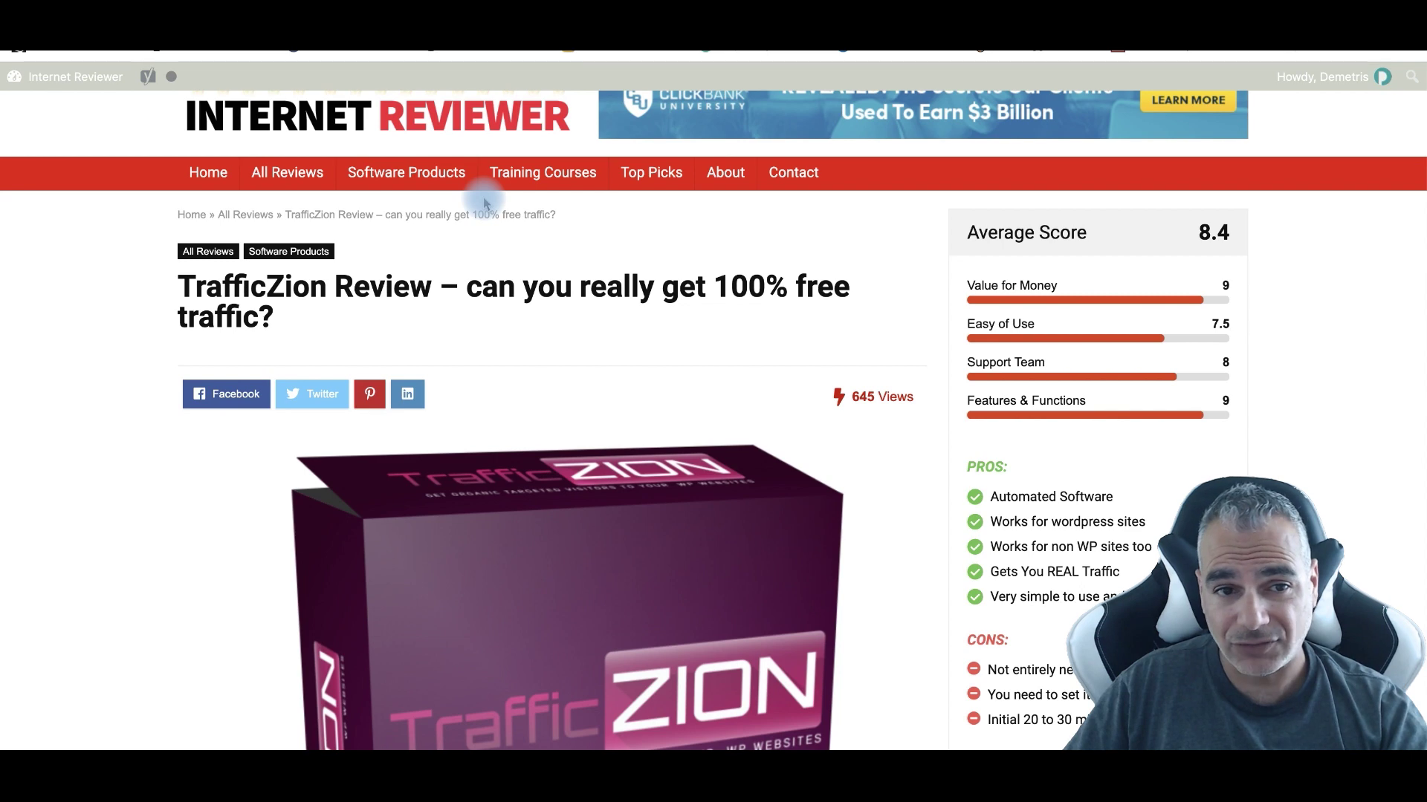
scroll(484, 201, up, 1)
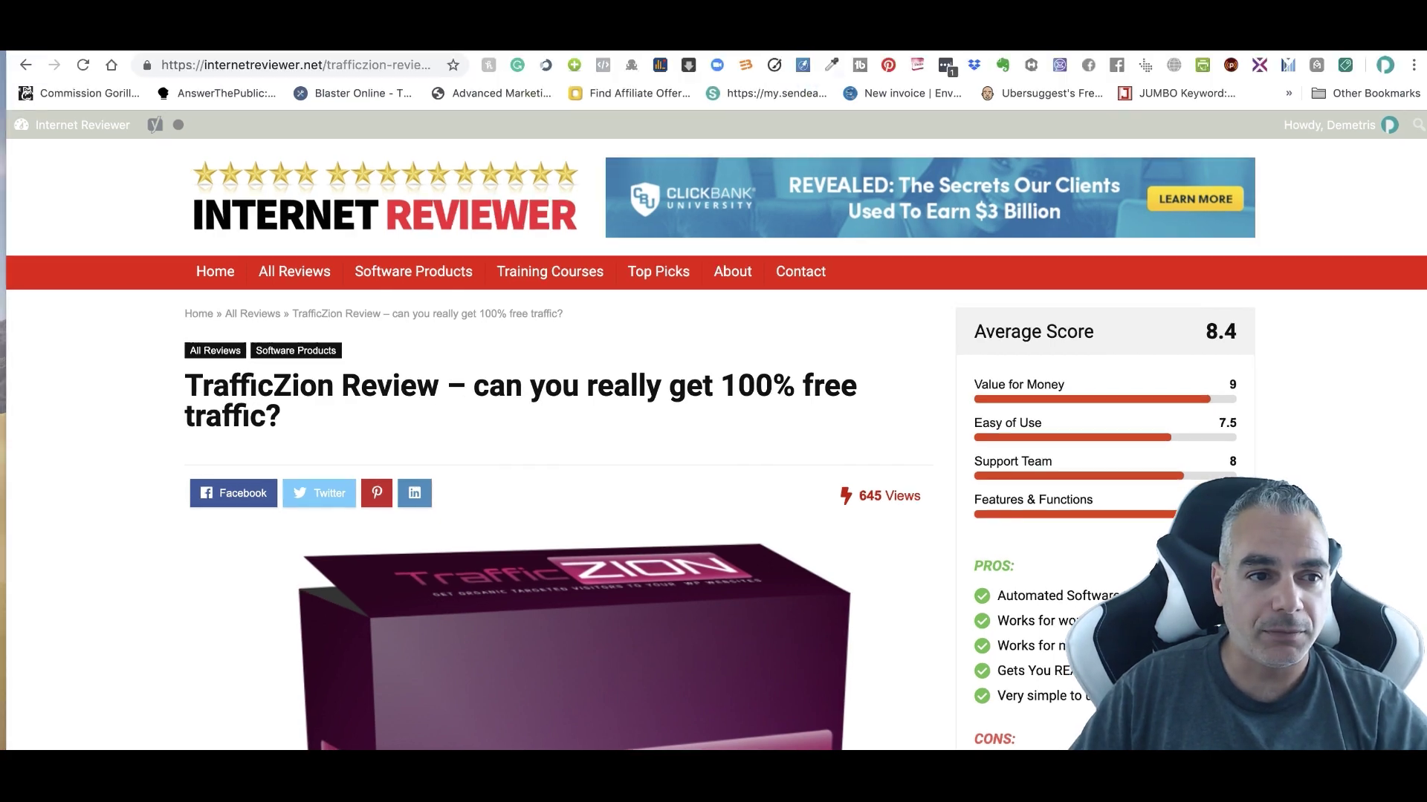
click(24, 66)
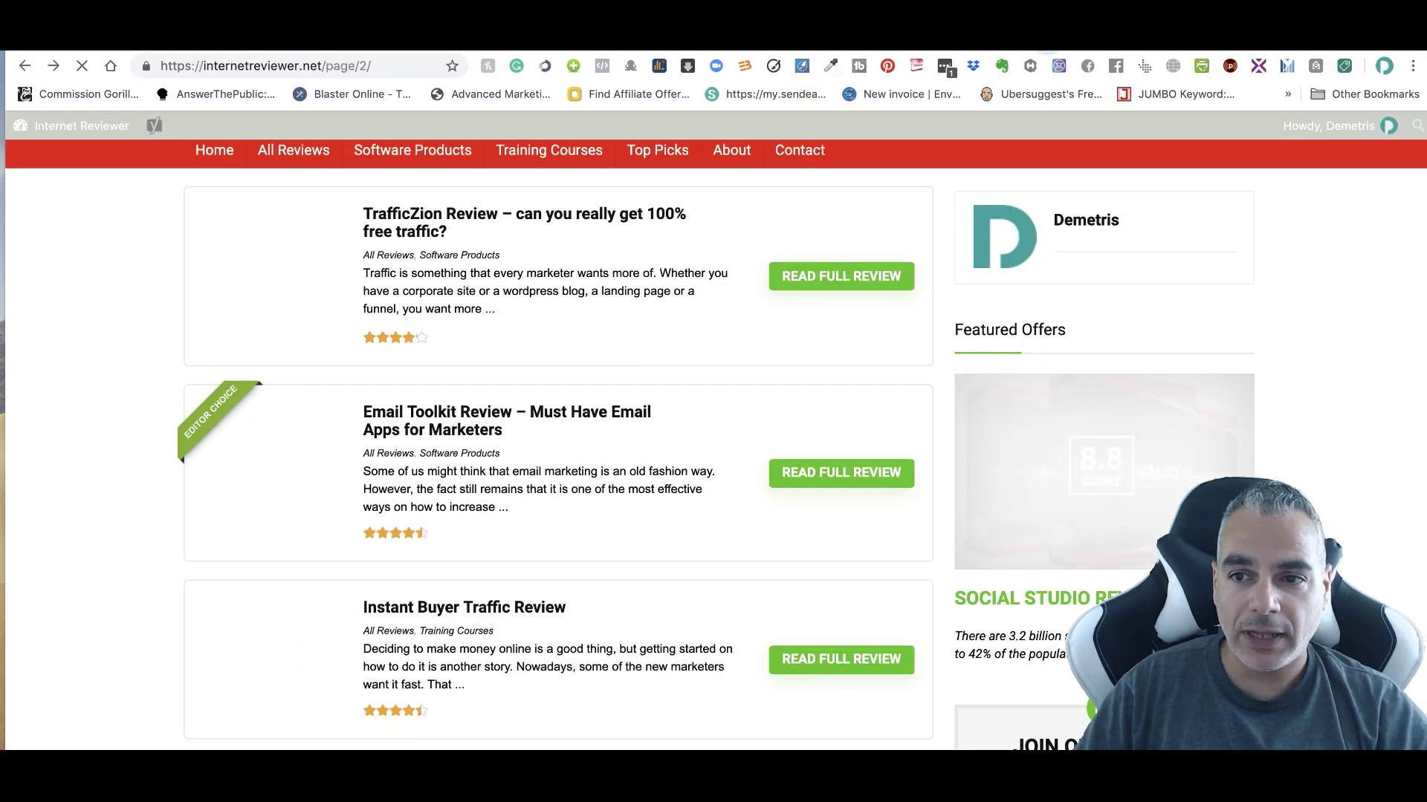
click(24, 67)
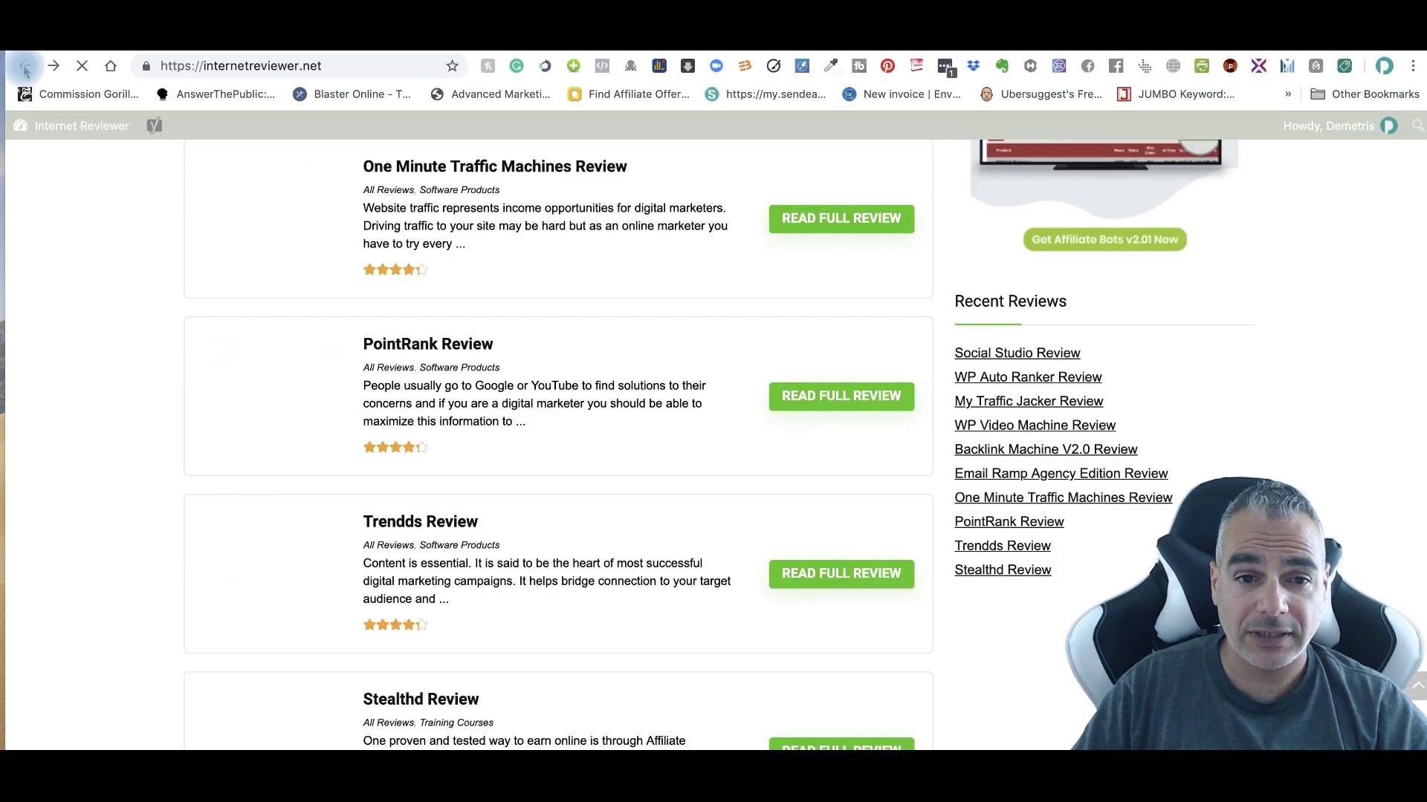
Step: Paste the AdSense code into 1-Click Affiliate's Before review HTML, then open AdSense's account list
click(25, 67)
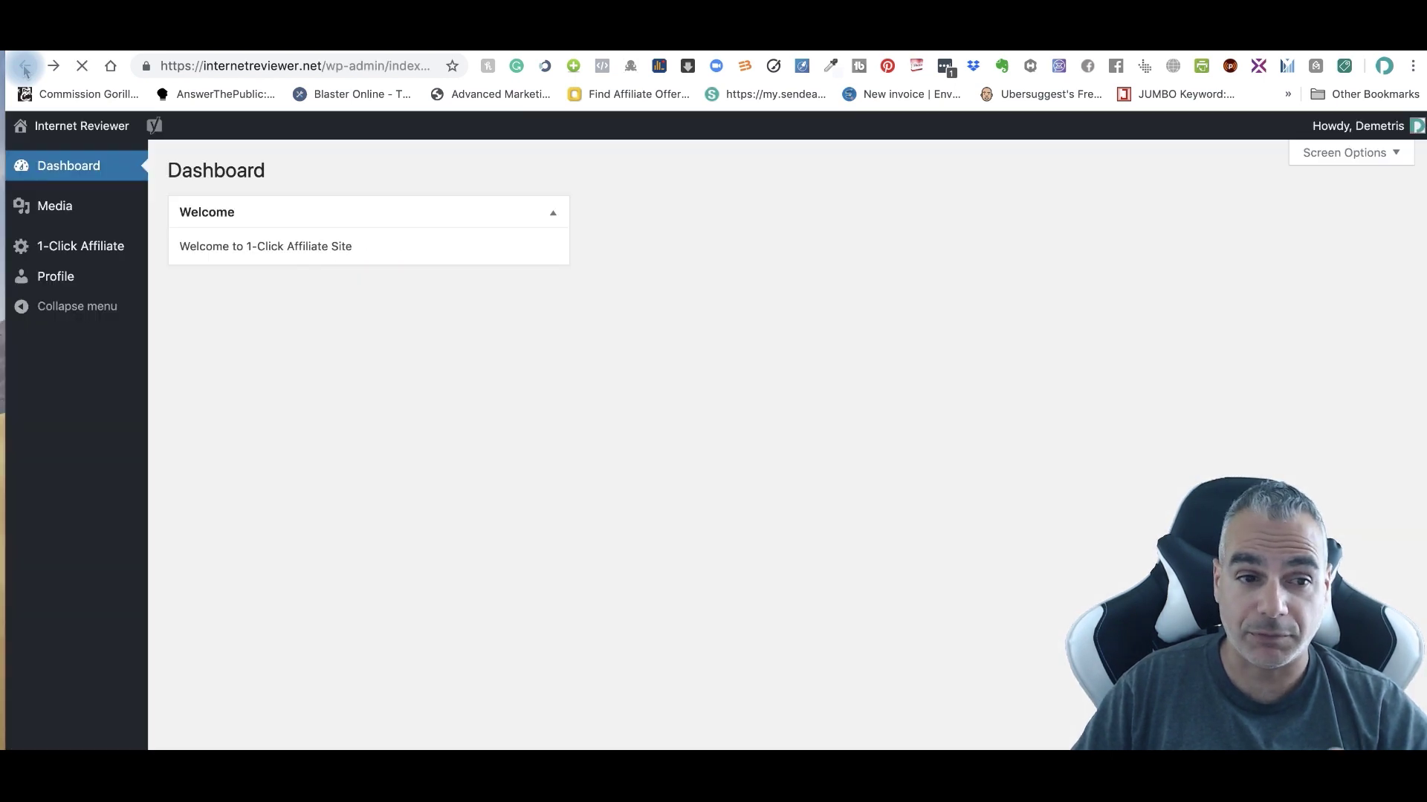
mouse_move(67, 264)
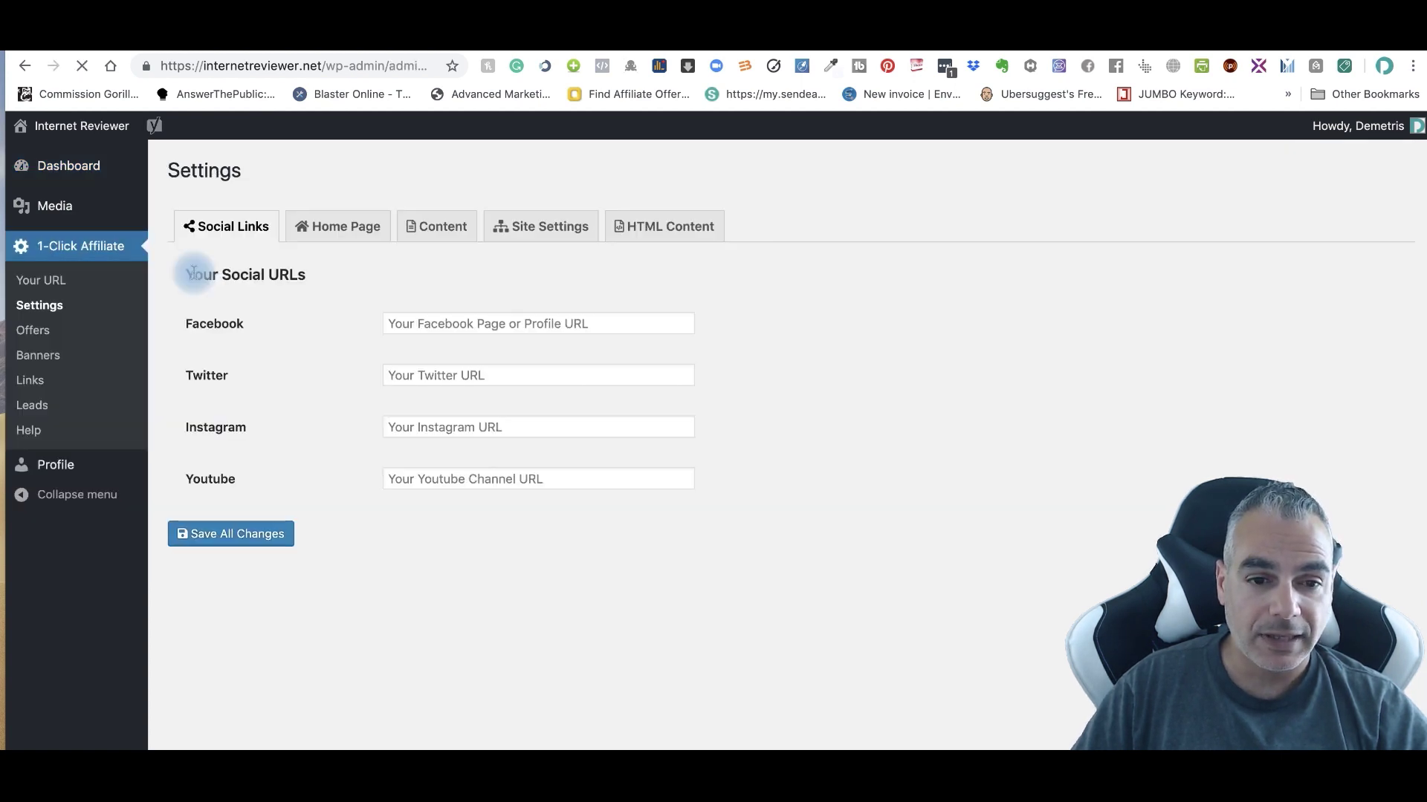
click(658, 227)
click(528, 353)
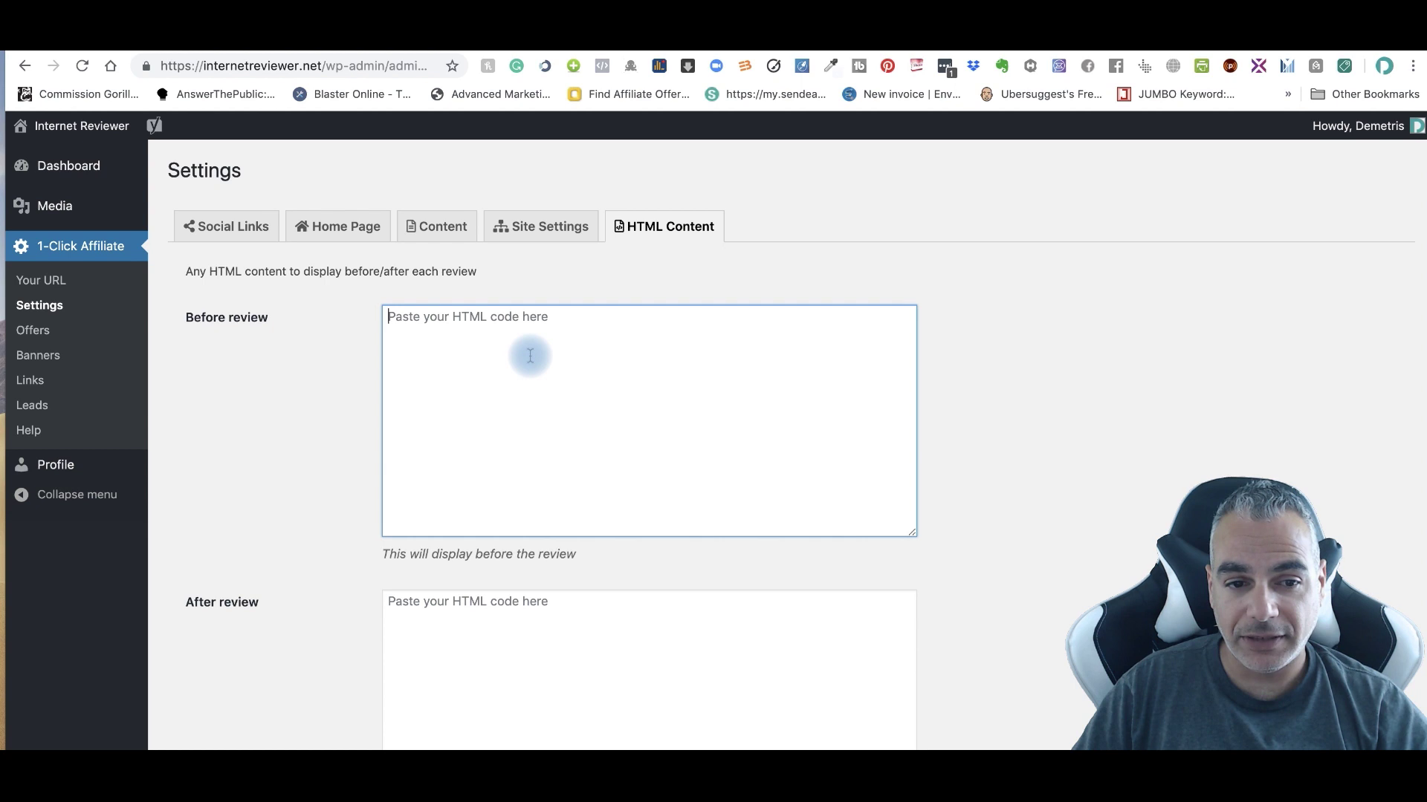
key(super+v)
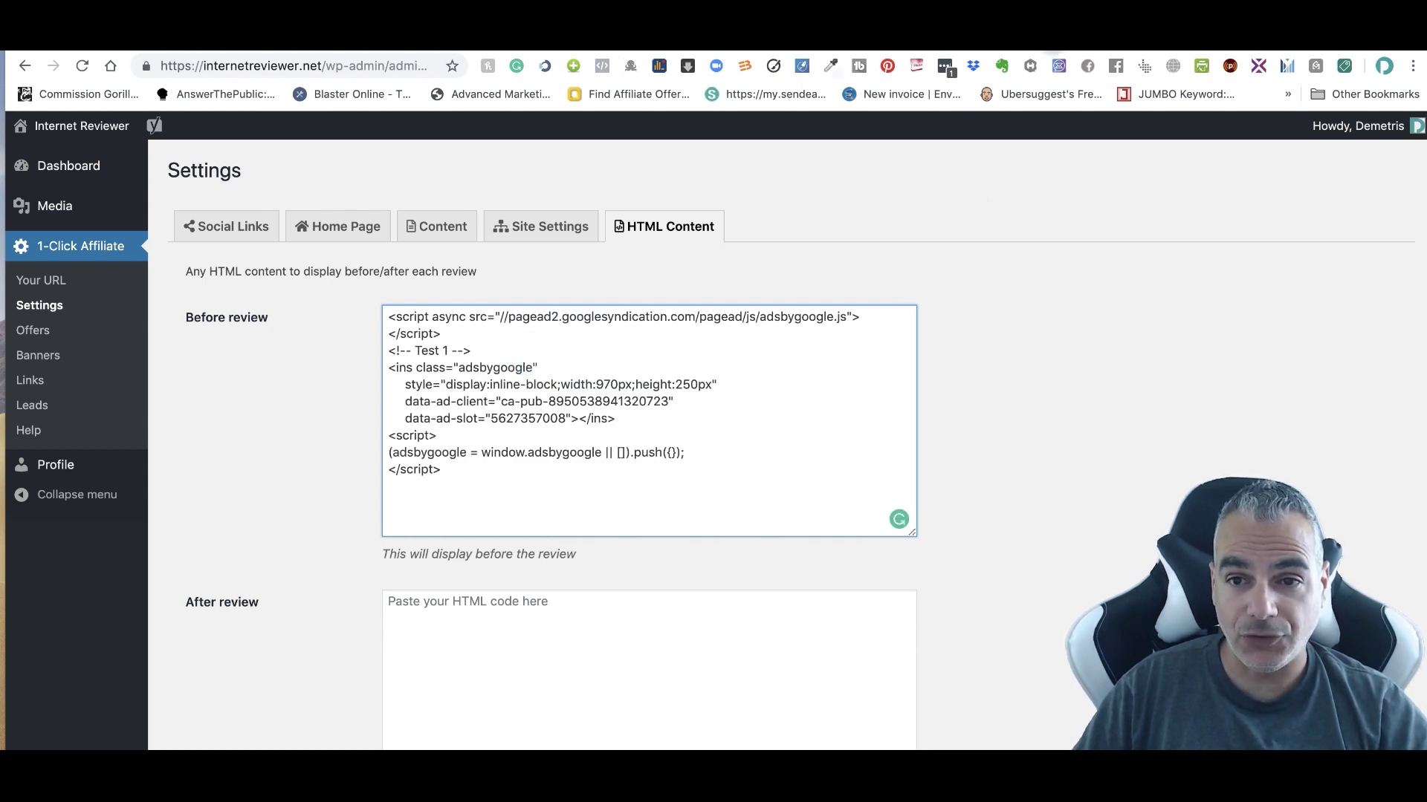
key(ctrl+Tab)
click(1399, 140)
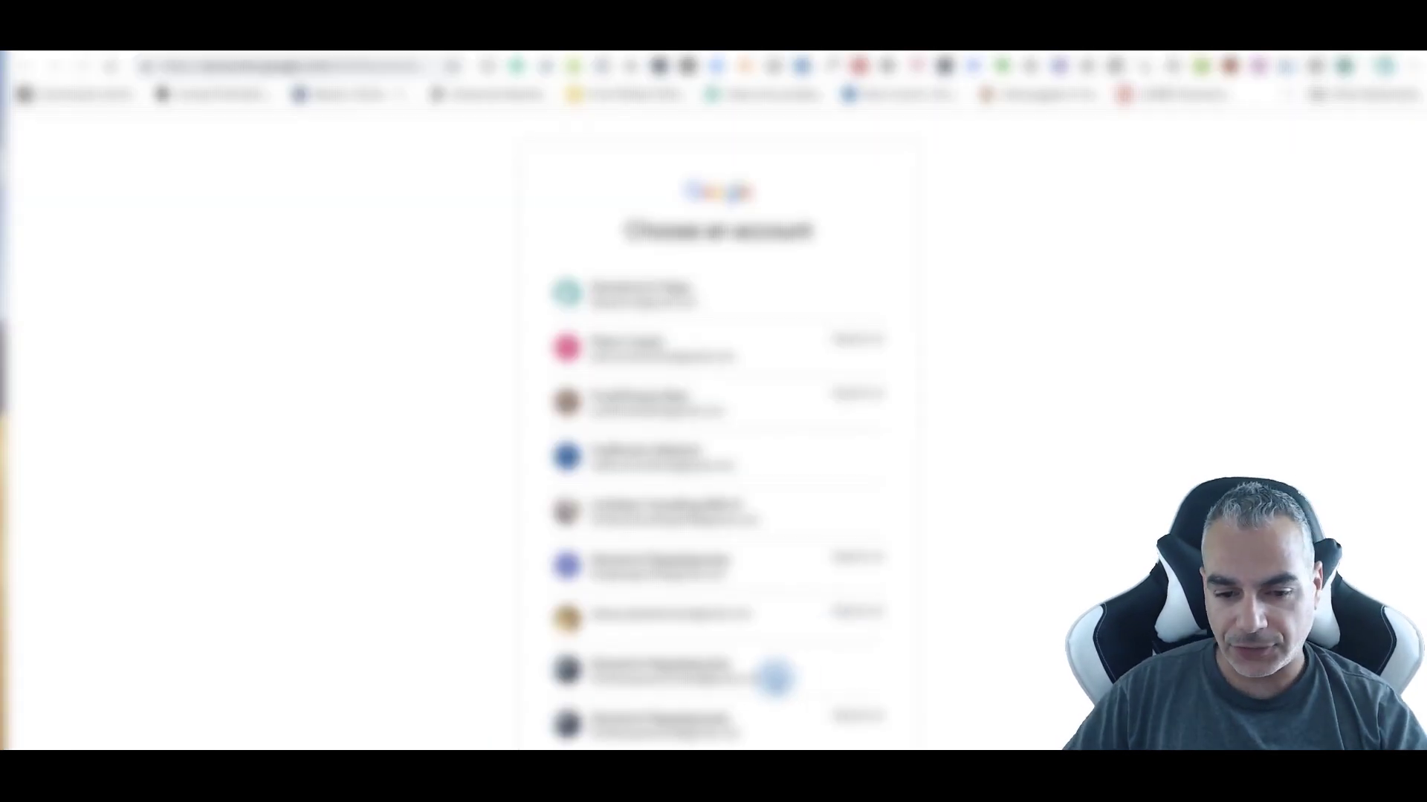
Step: Pick a Google account and start signing up for a new AdSense account
scroll(691, 631, down, 2)
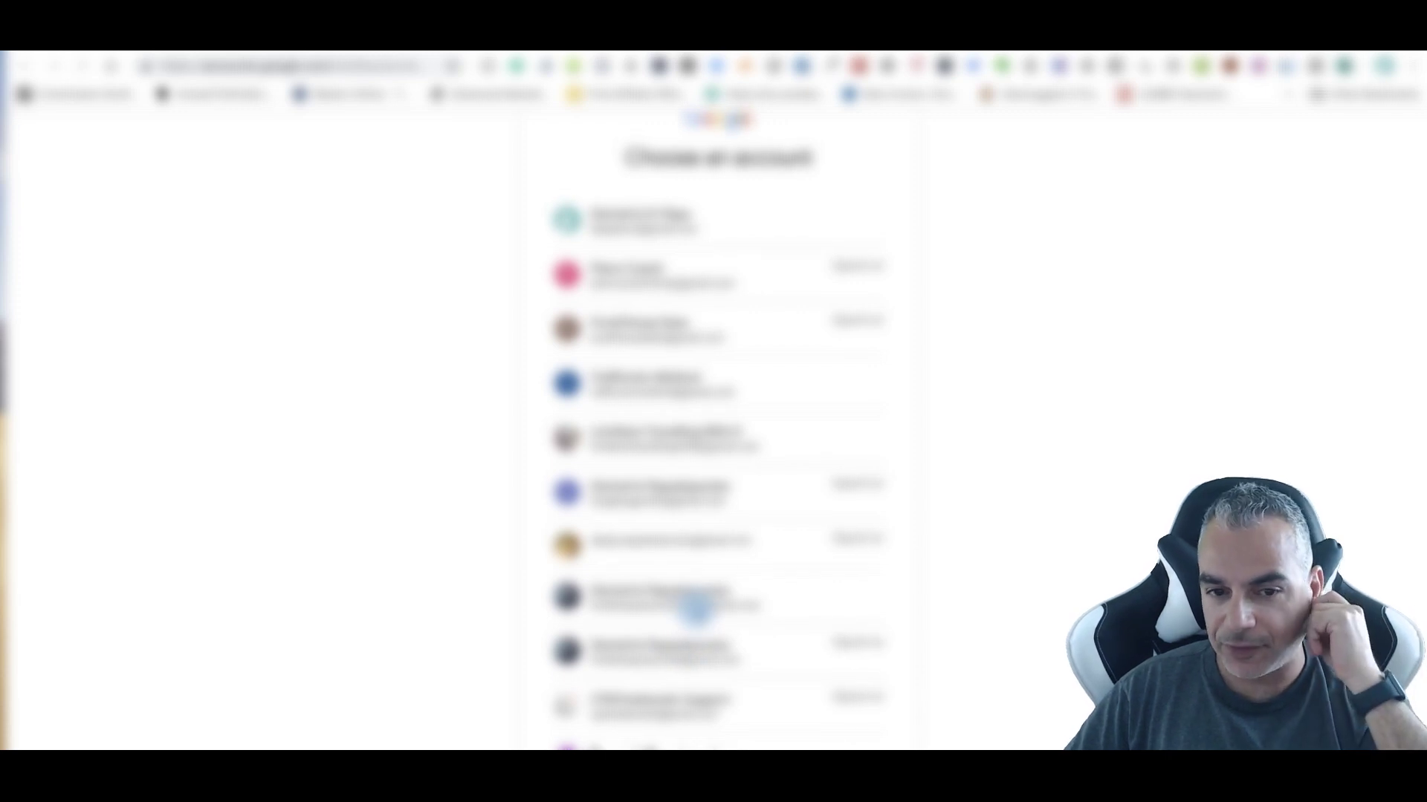
click(696, 609)
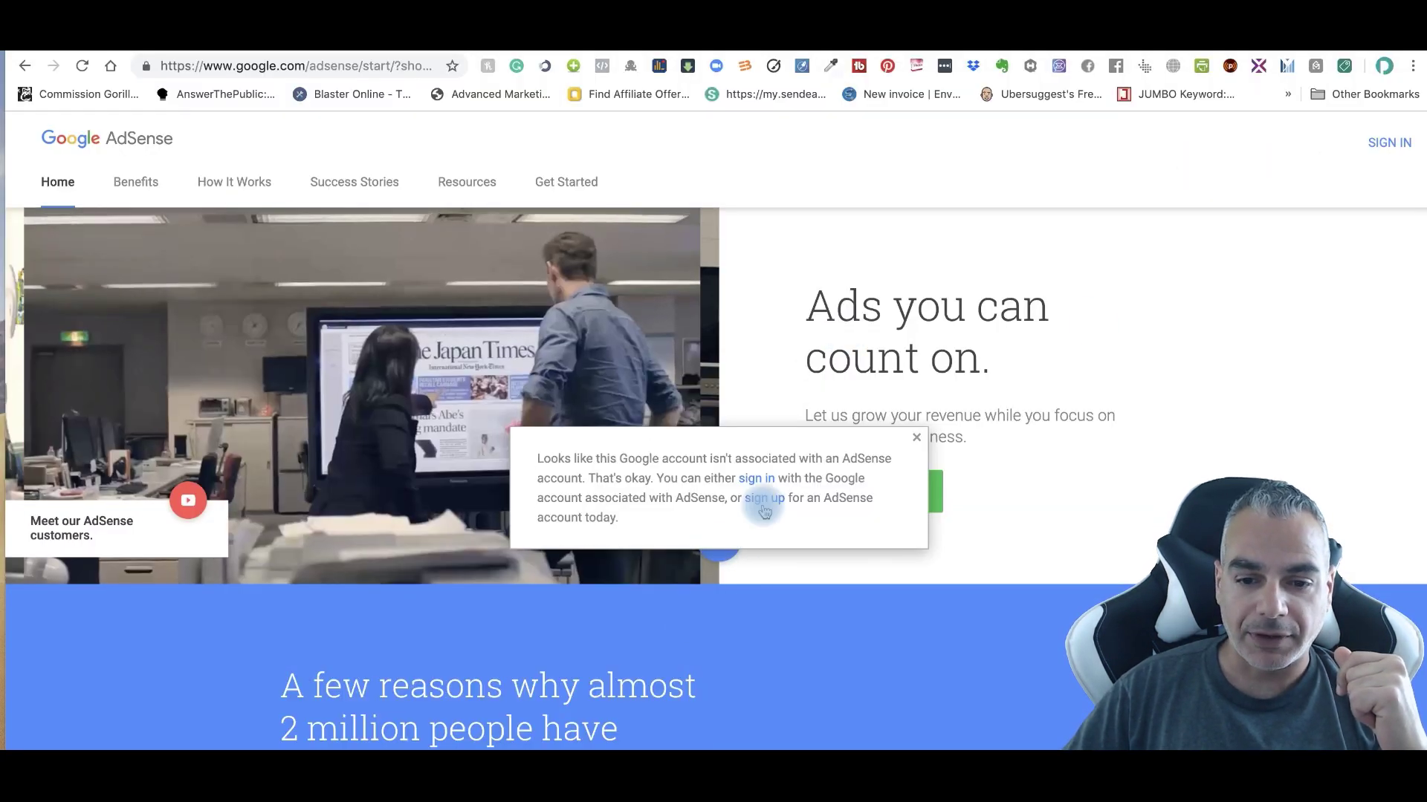
click(767, 500)
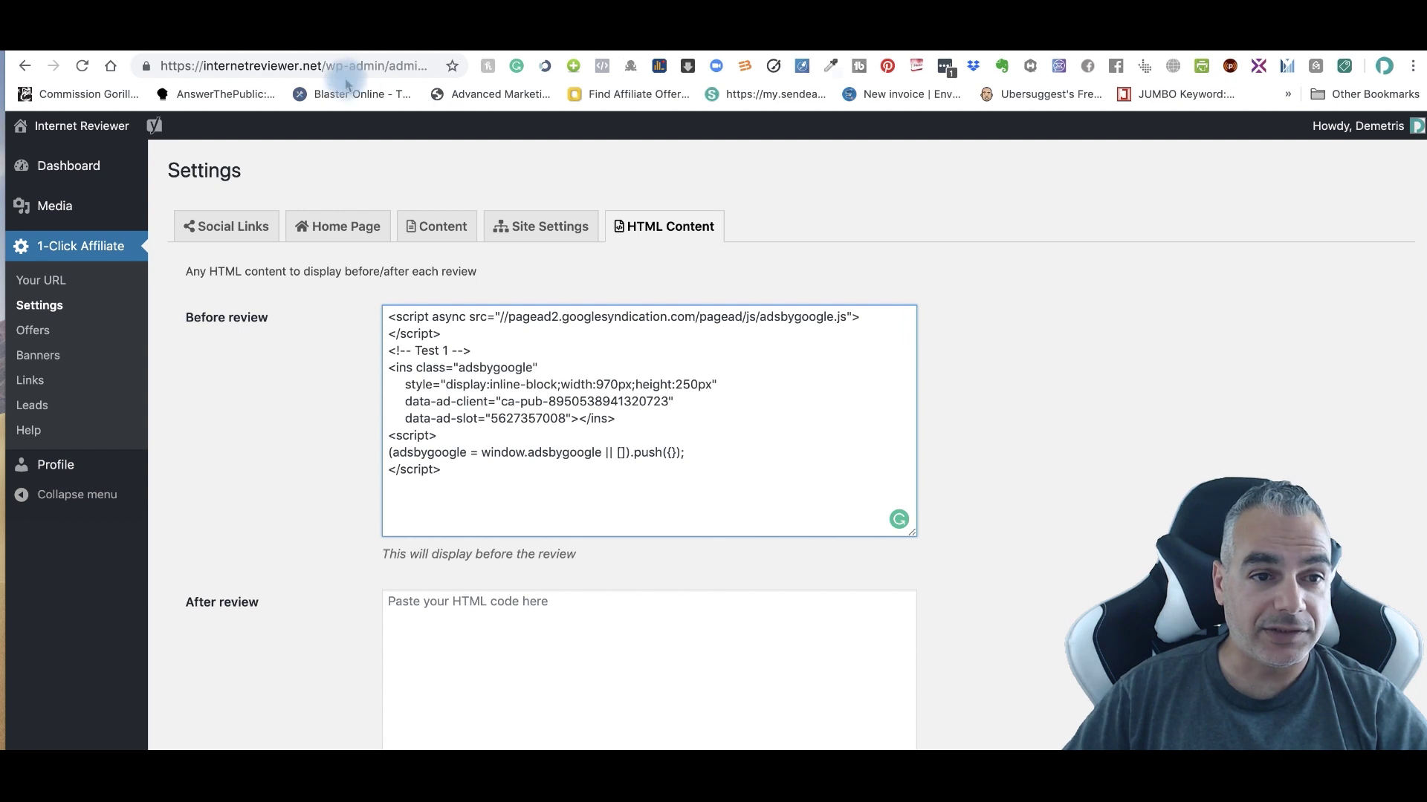
Step: Copy the WordPress site address and paste it into the AdSense website URL field
click(347, 66)
right_click(348, 66)
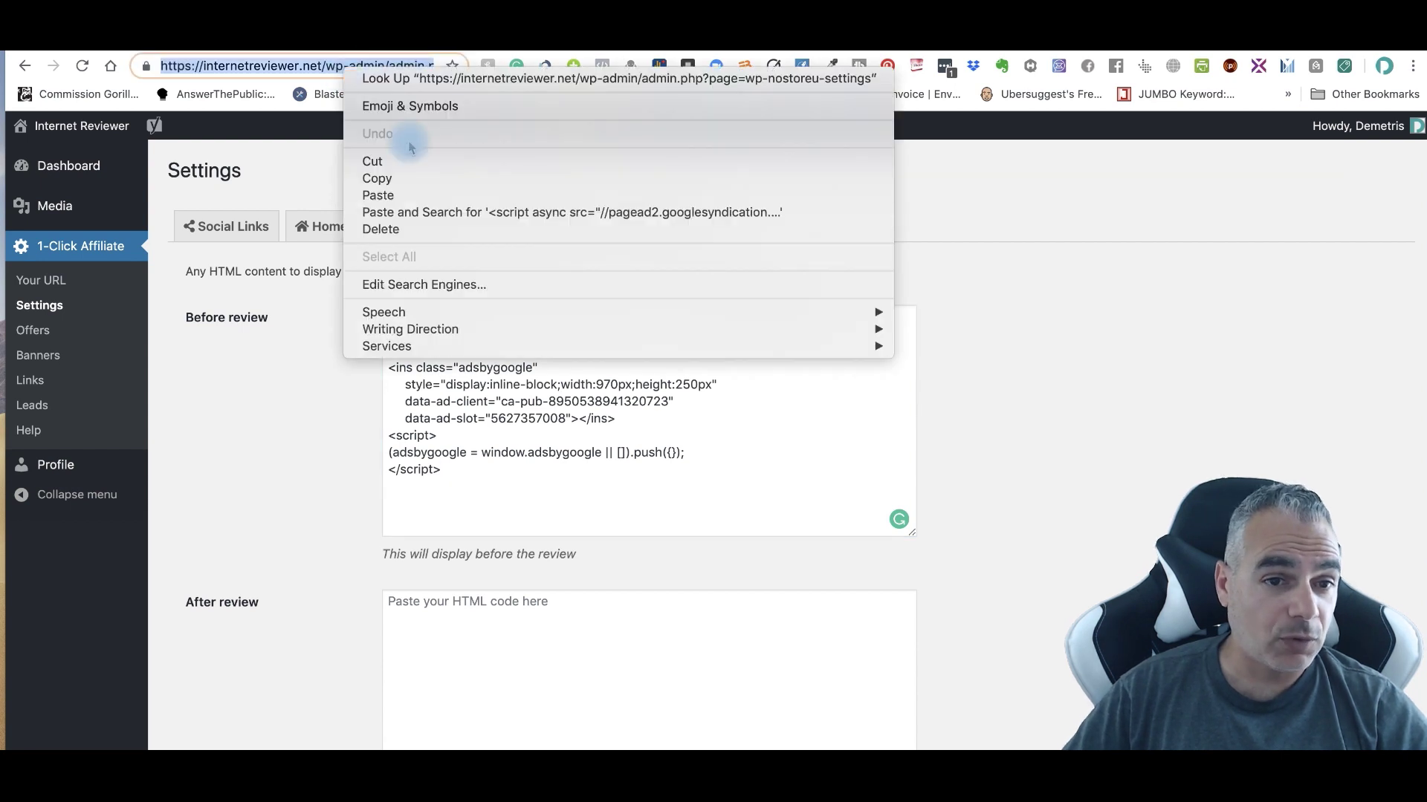
click(408, 176)
click(956, 52)
click(621, 360)
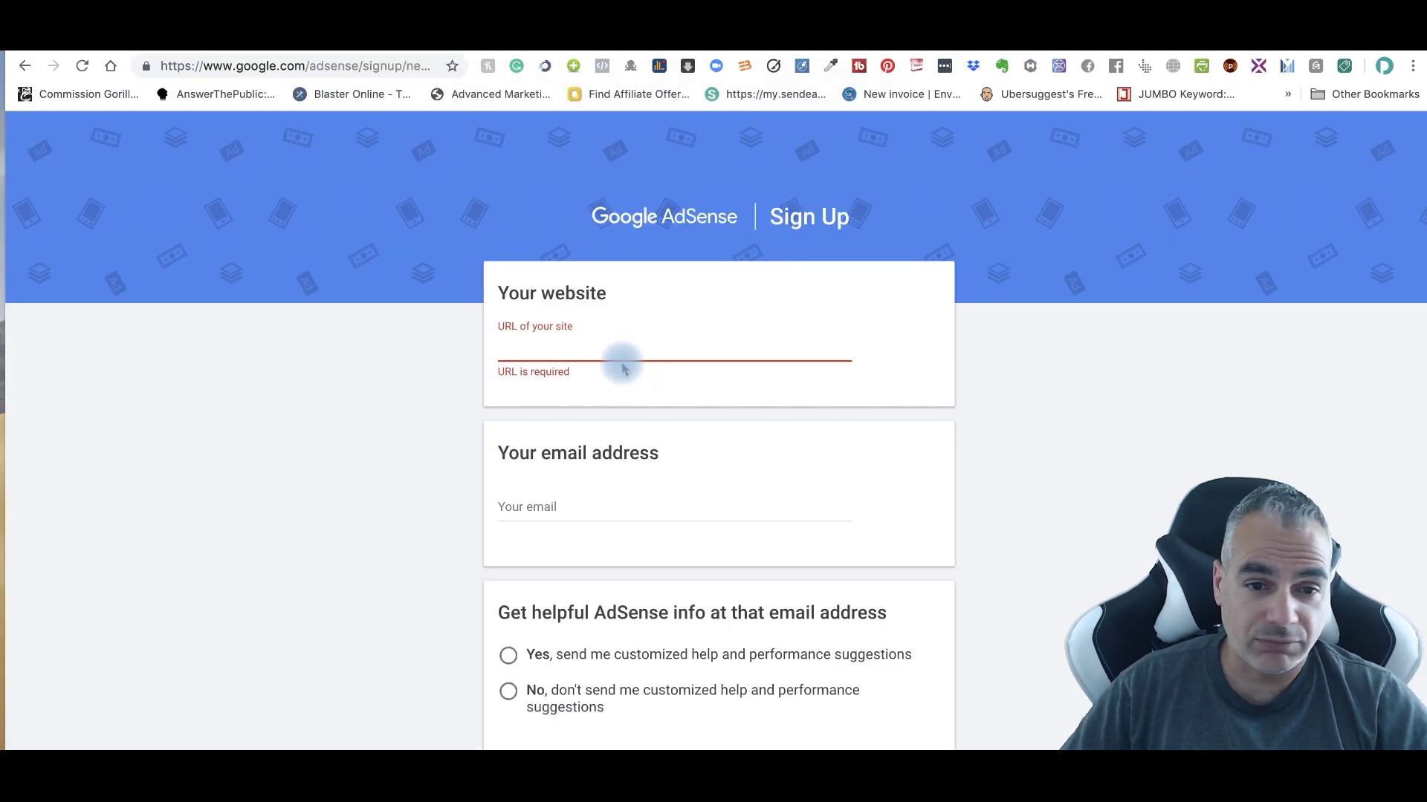
key(super+v)
Step: Fill the AdSense e-mail field with a saved e-mail address
scroll(567, 398, down, 2)
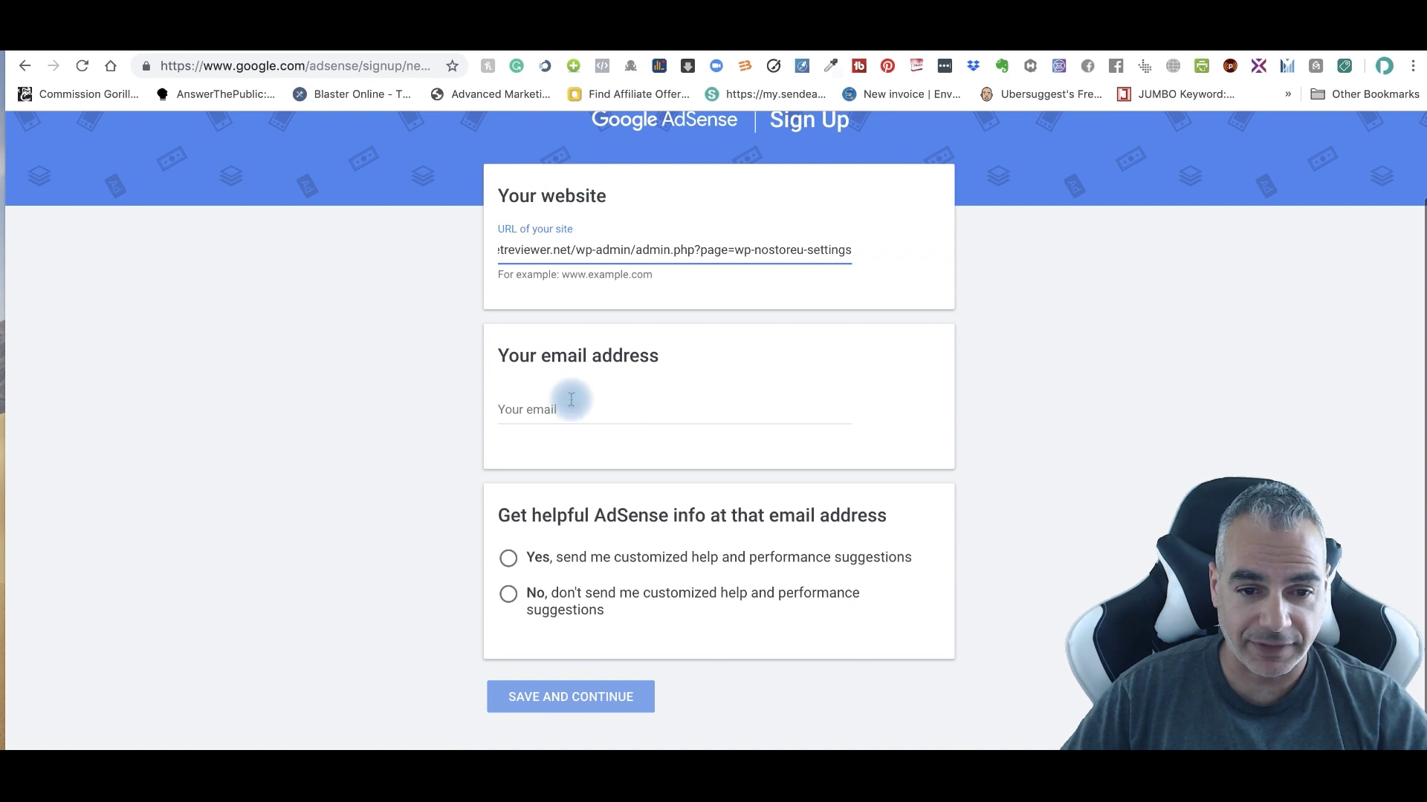
click(564, 400)
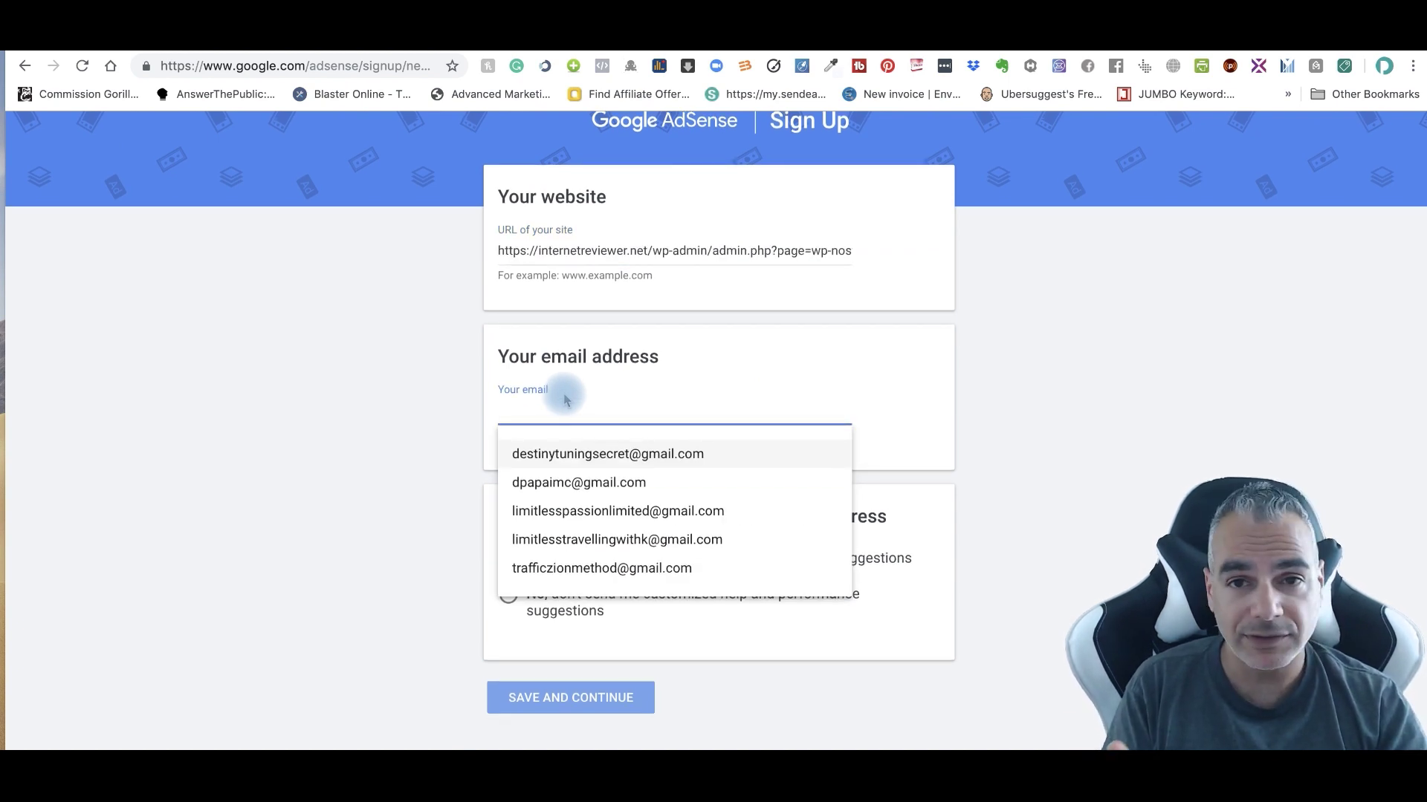
click(359, 382)
click(626, 408)
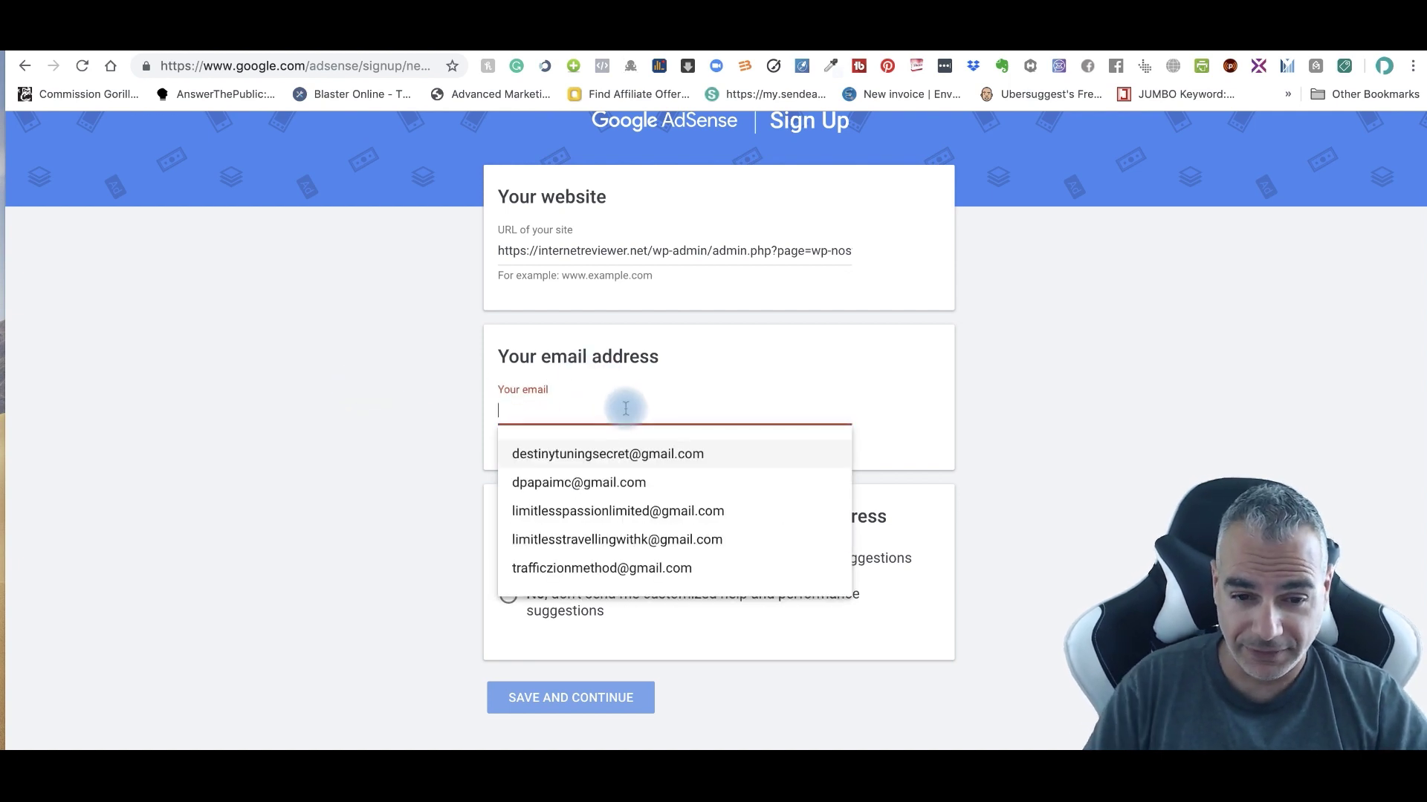
click(618, 513)
click(493, 446)
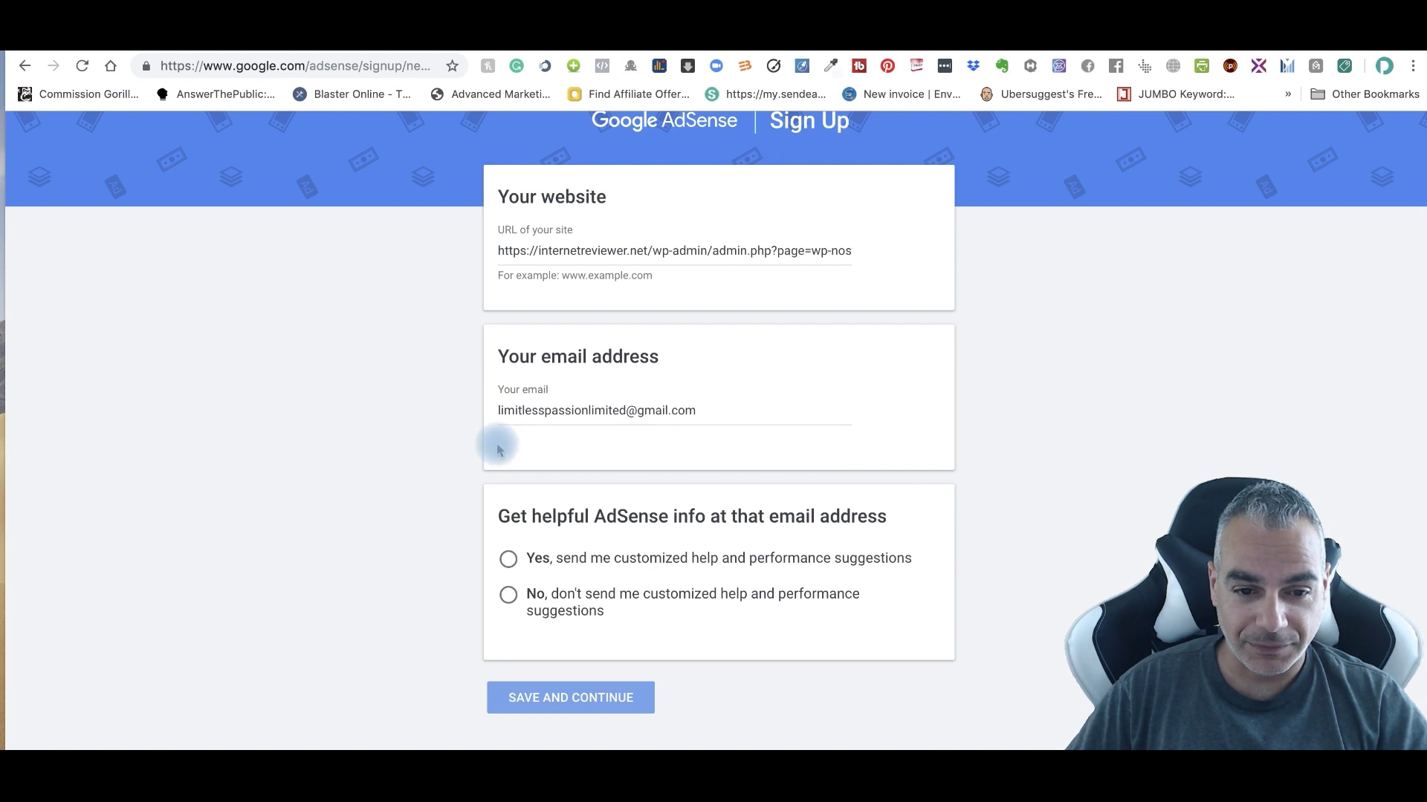
Step: Choose Yes for AdSense helpful suggestions and save the sign-up details
click(1182, 52)
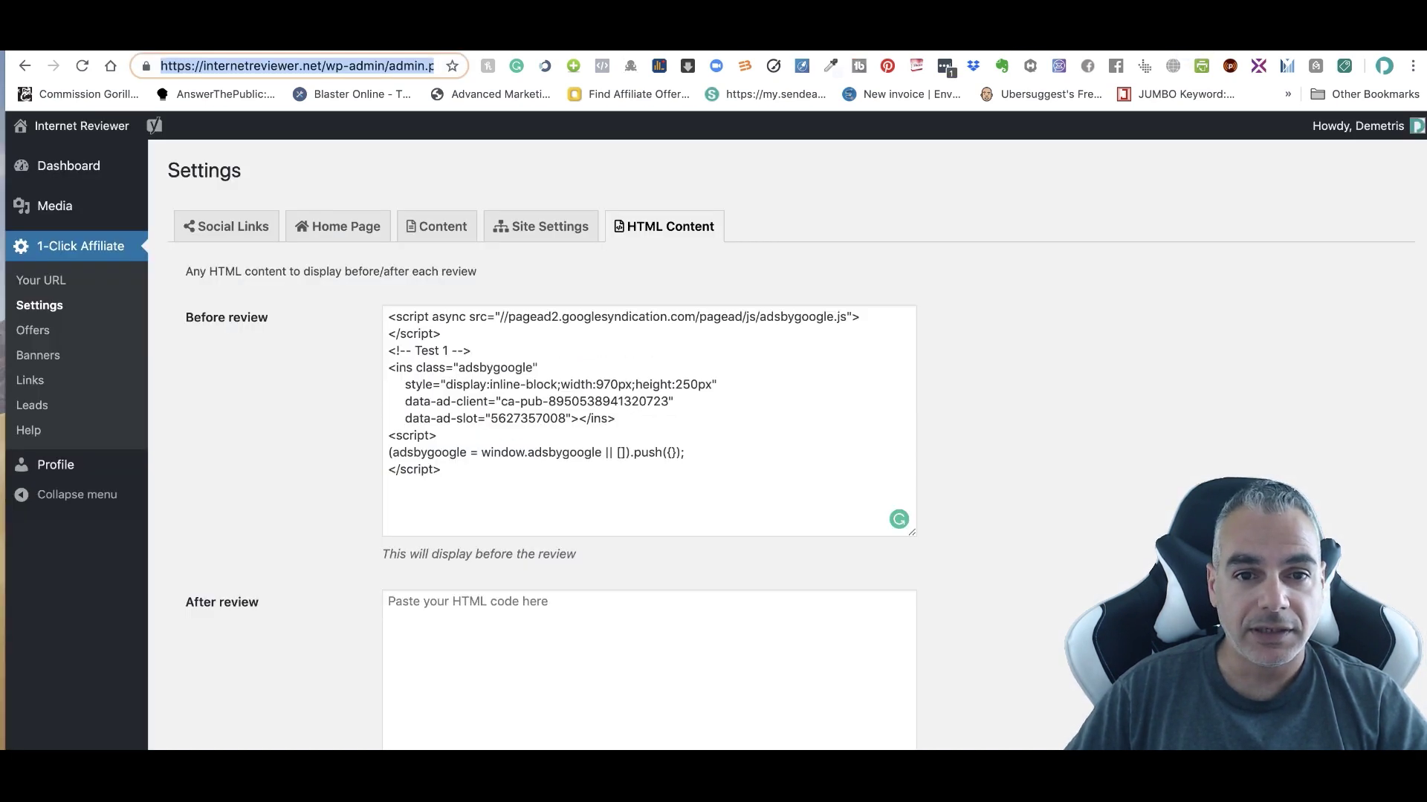
key(ctrl+Tab)
key(ctrl+Tab)
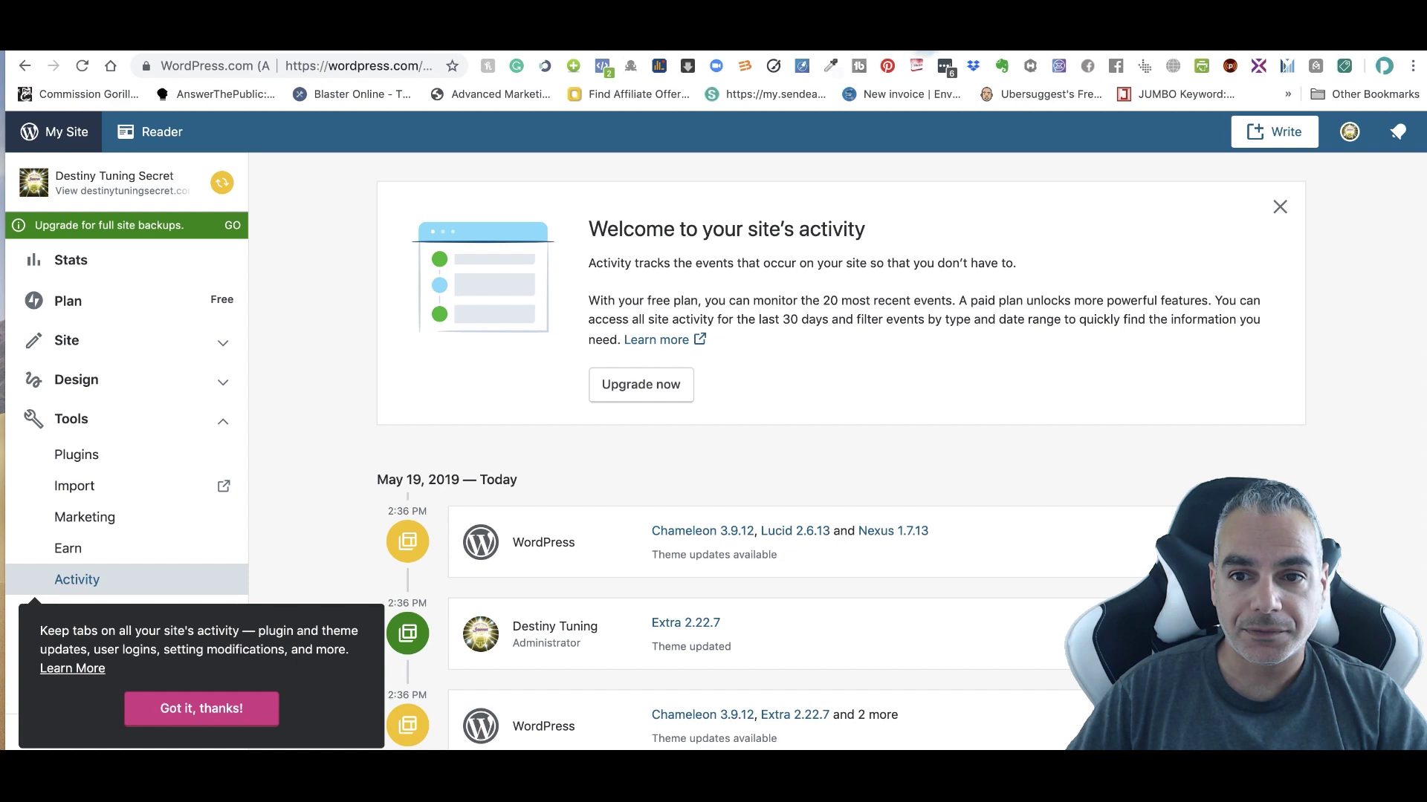
key(ctrl+Tab)
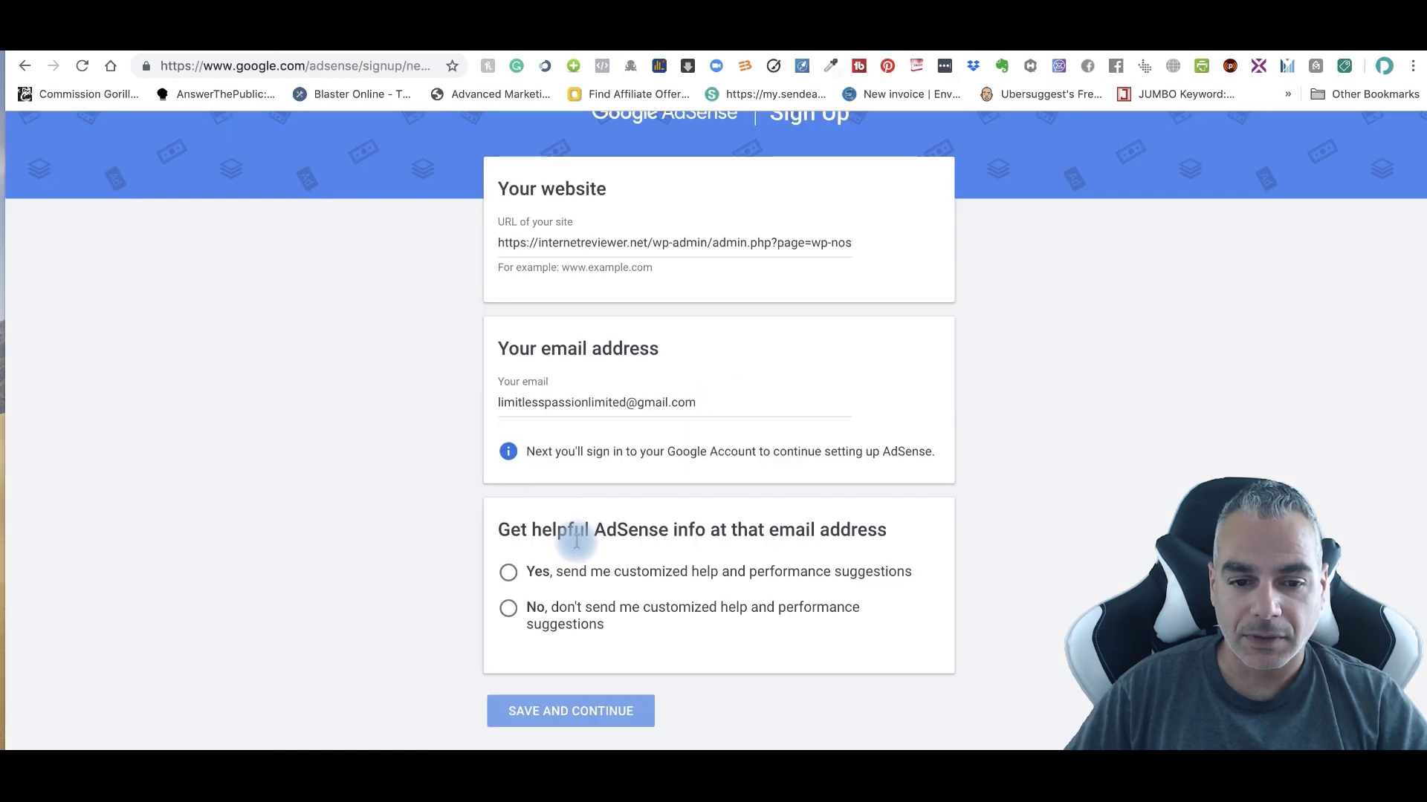
scroll(576, 541, down, 1)
click(510, 558)
click(615, 696)
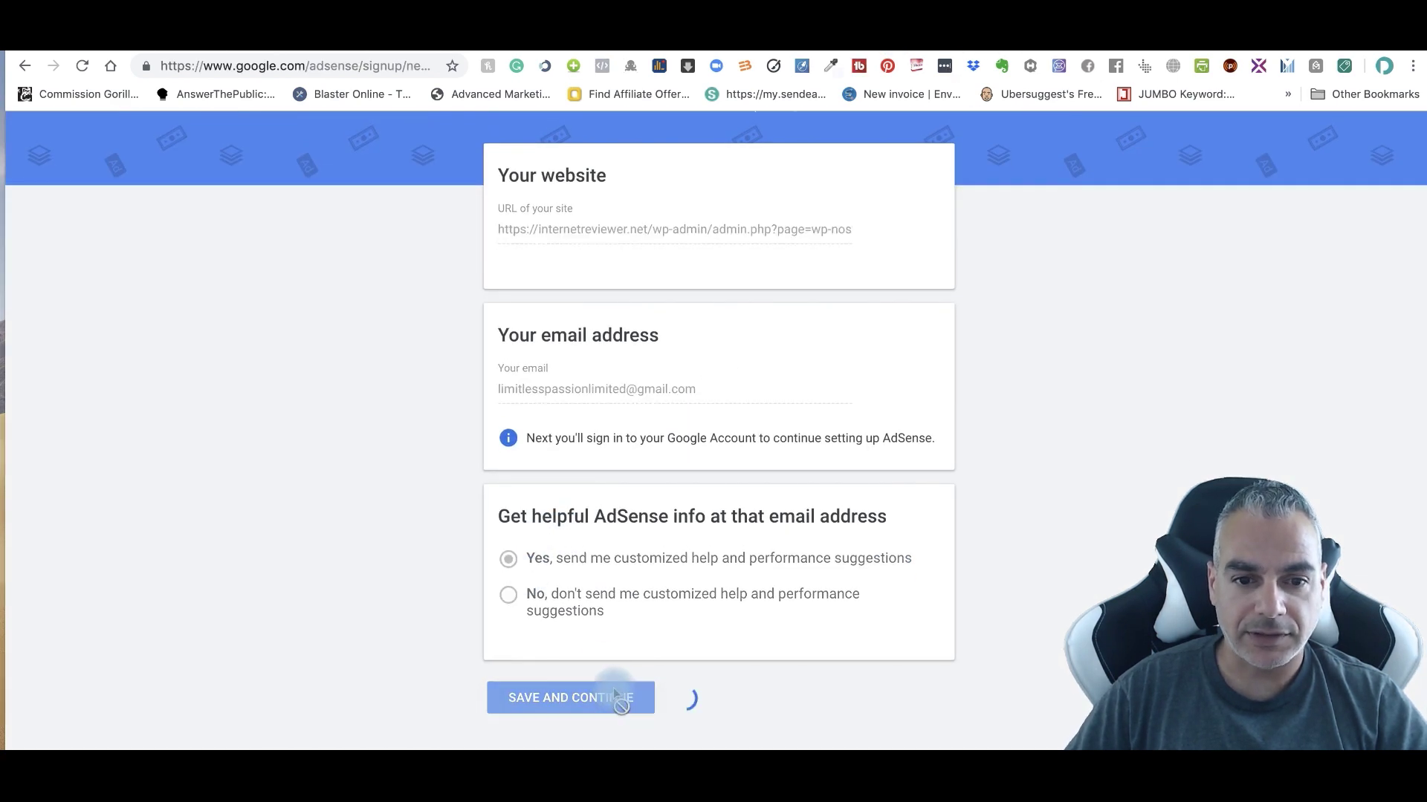
click(846, 241)
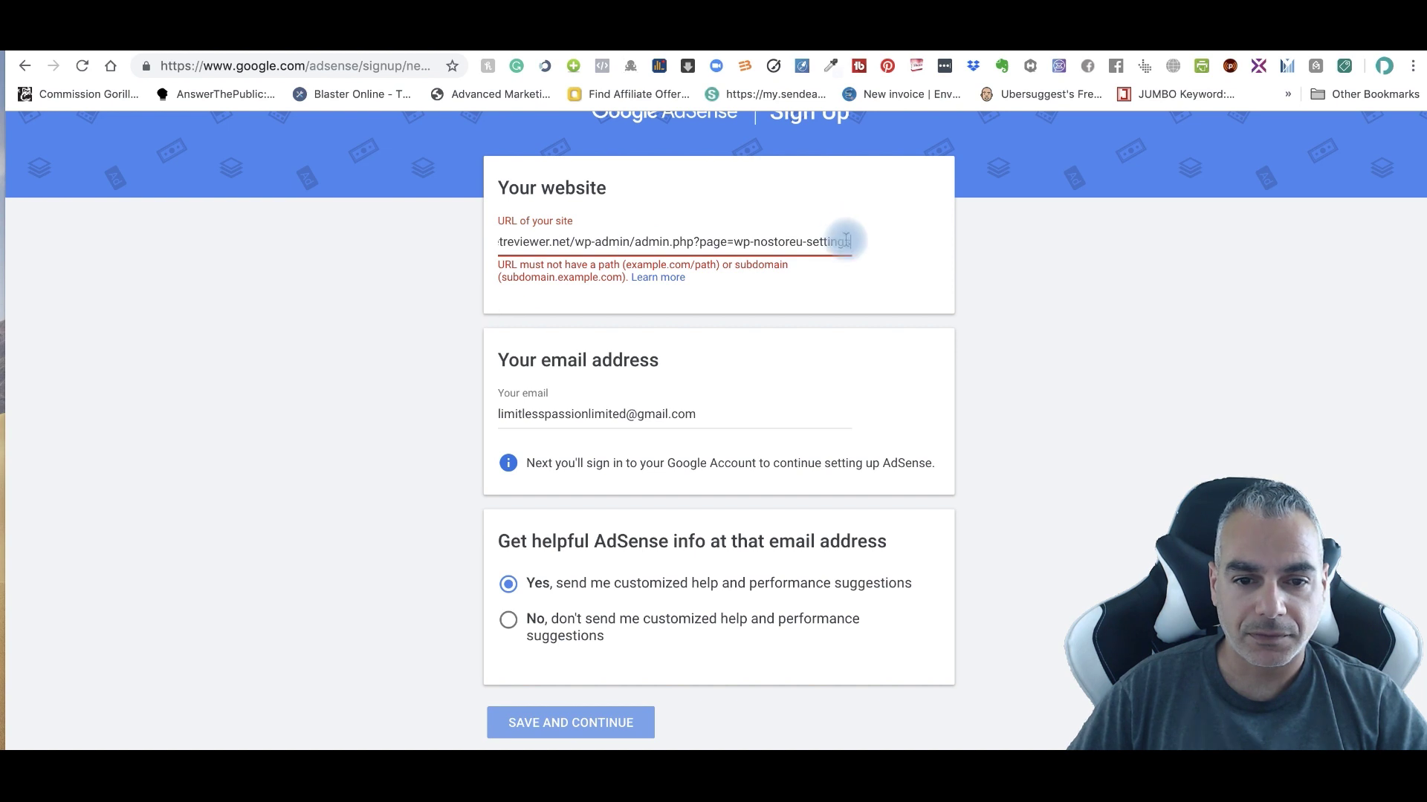
drag(846, 241, 648, 240)
key(BackSpace)
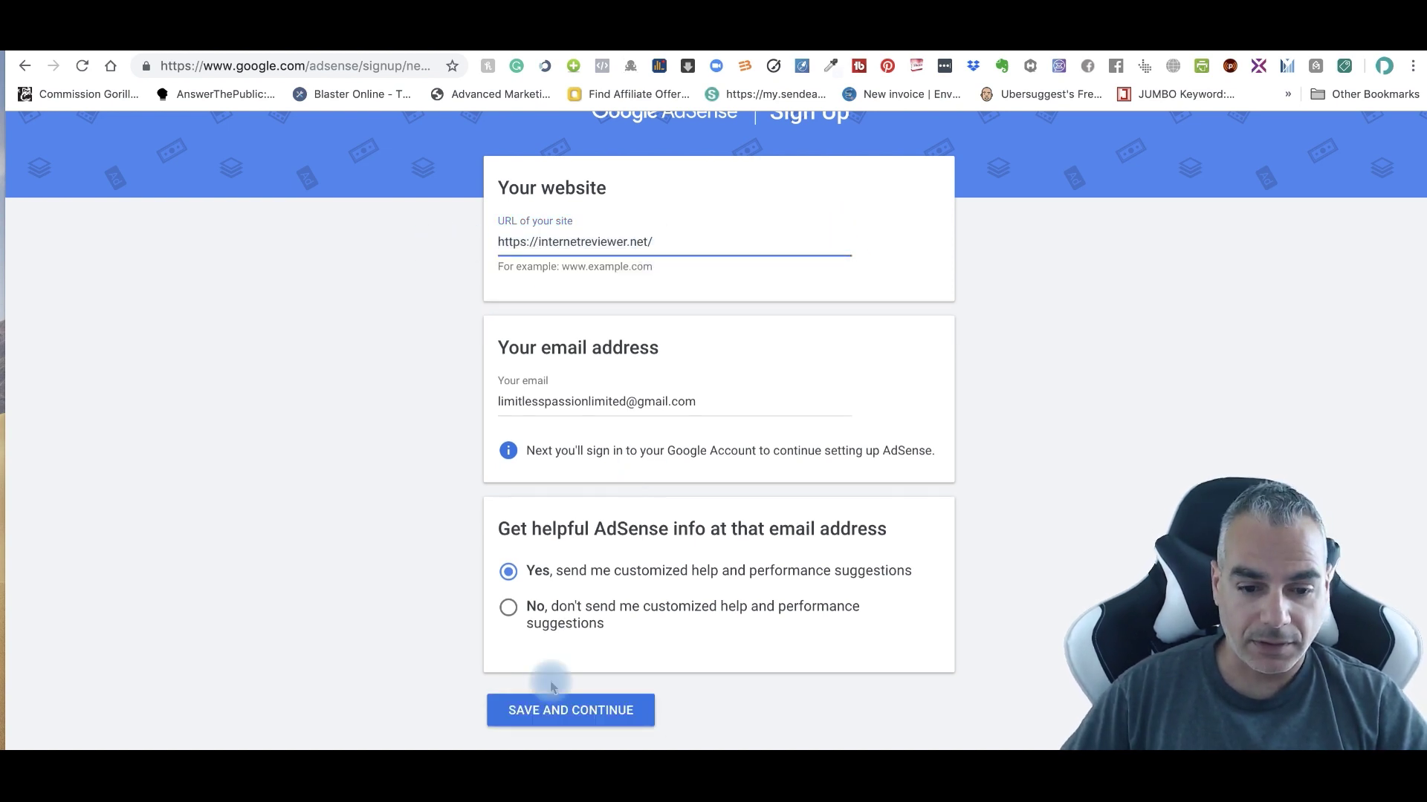
click(559, 709)
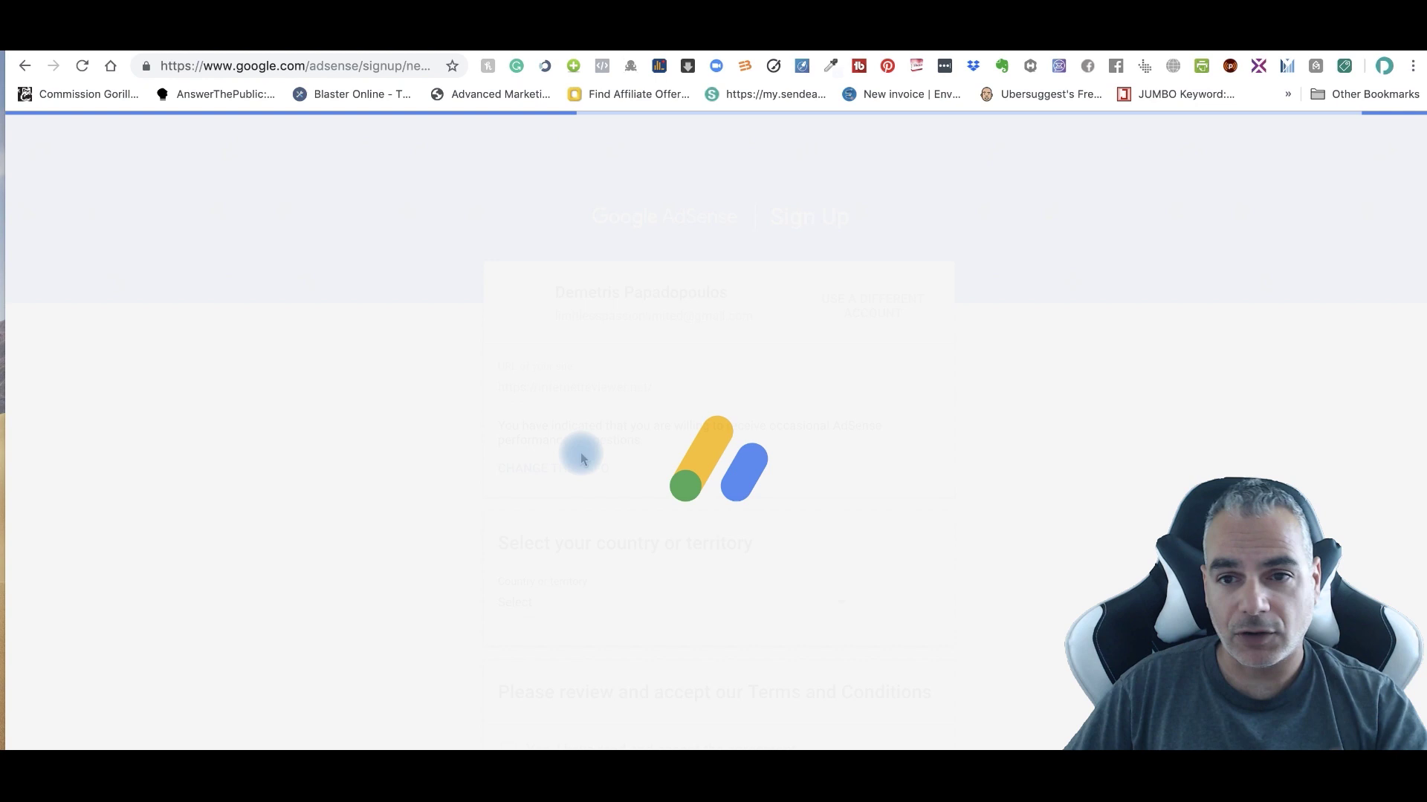
Step: Set the AdSense account country to Greece
scroll(628, 393, down, 3)
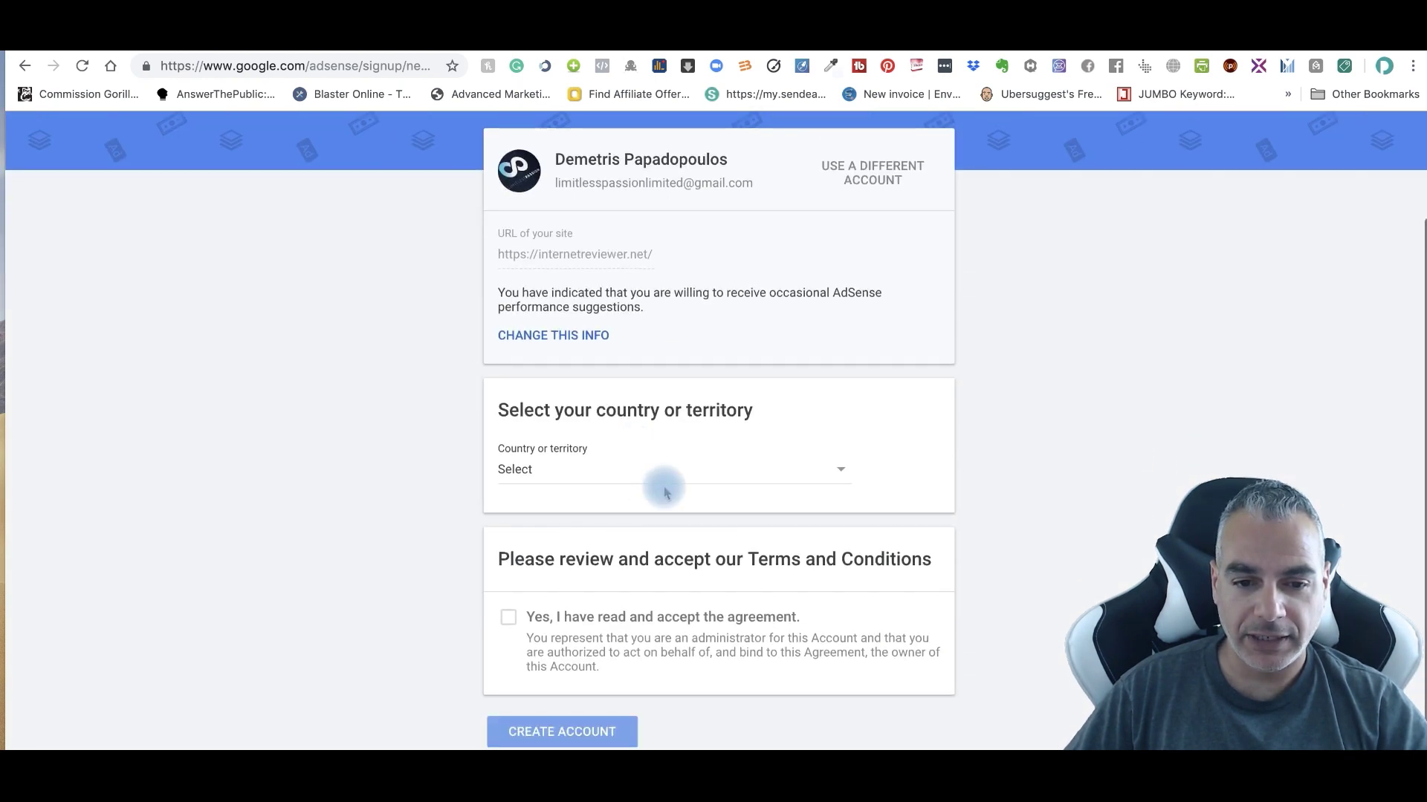
click(795, 466)
scroll(794, 466, down, 20)
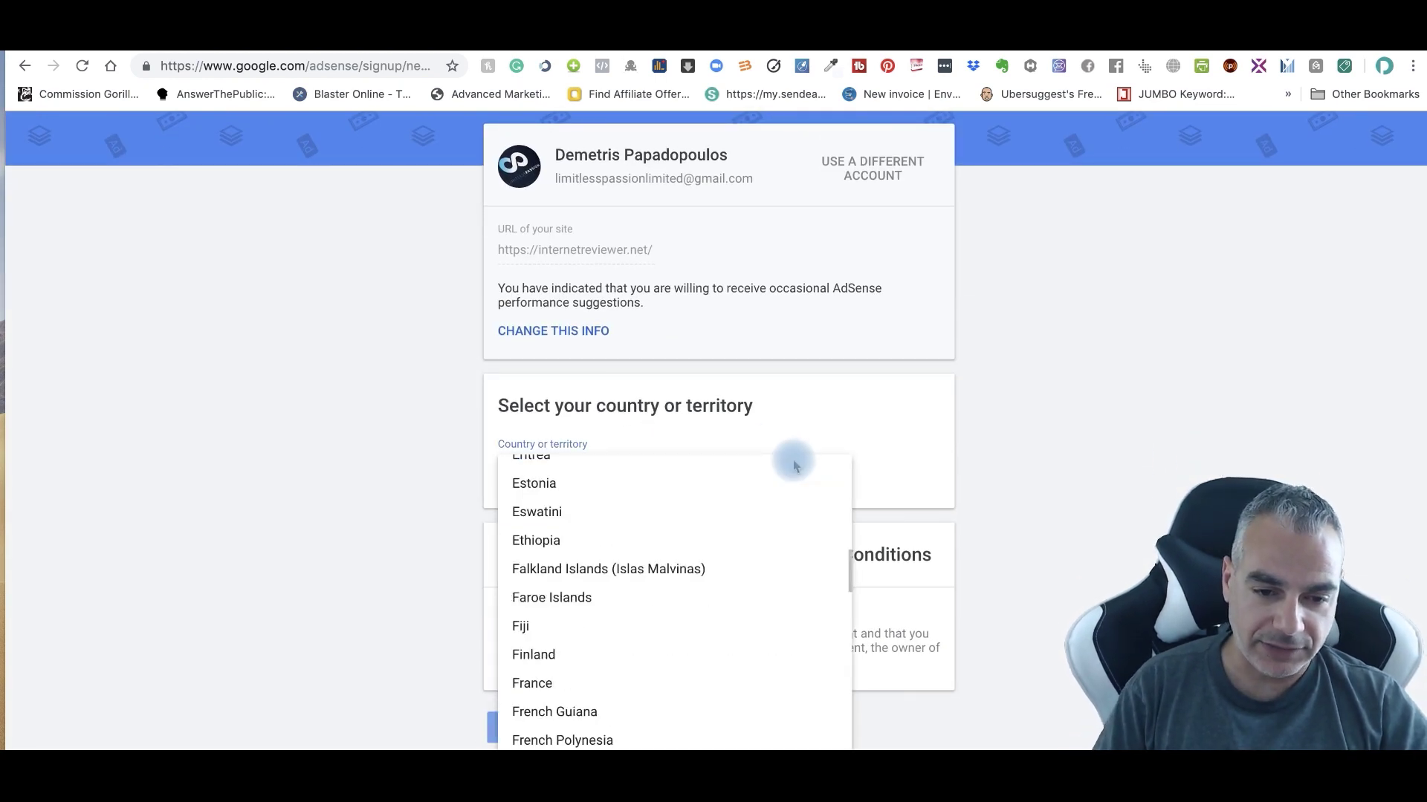
scroll(612, 684, down, 1)
scroll(612, 685, down, 1)
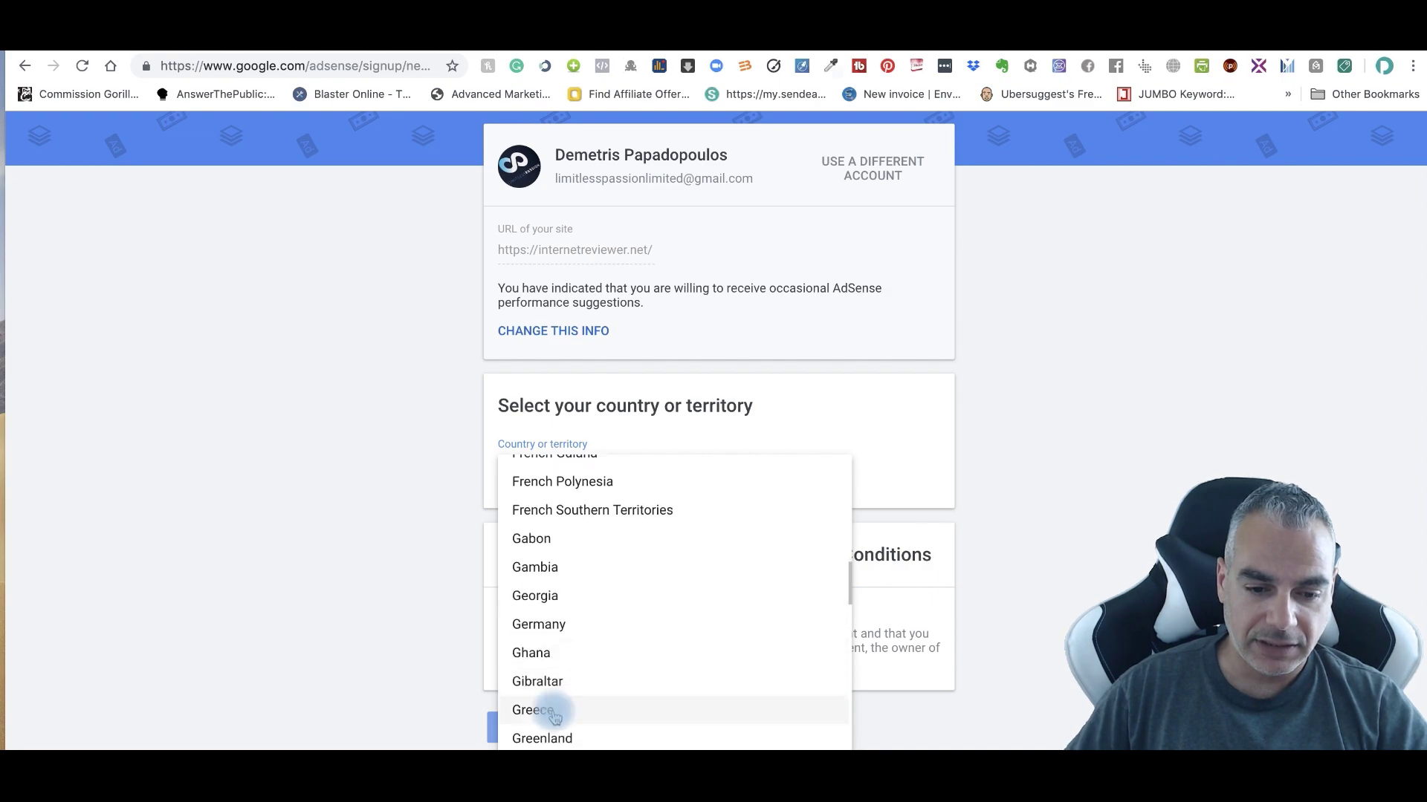
click(546, 706)
Step: Accept the AdSense terms and create the account
scroll(520, 632, down, 4)
scroll(576, 624, down, 3)
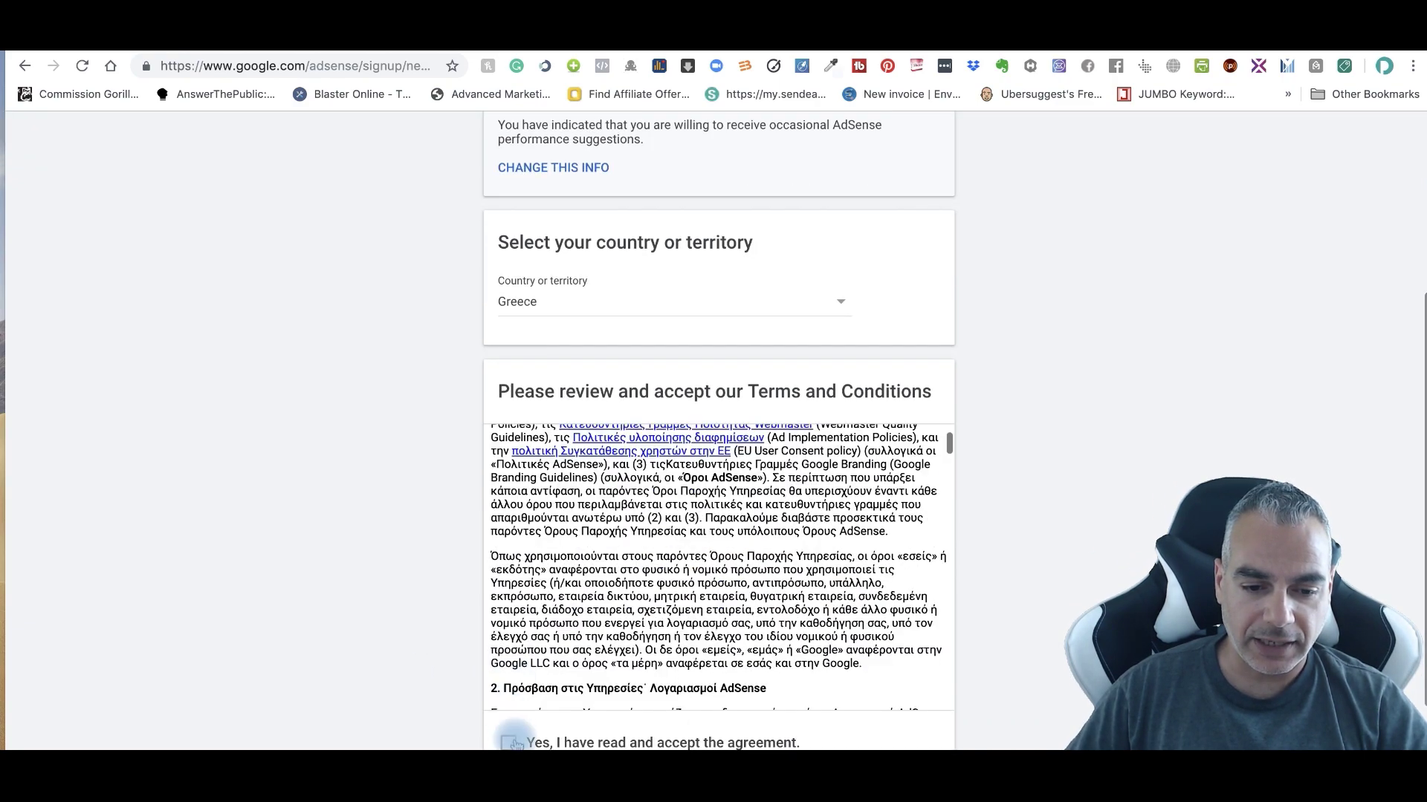
click(508, 743)
scroll(637, 691, down, 10)
scroll(992, 608, down, 5)
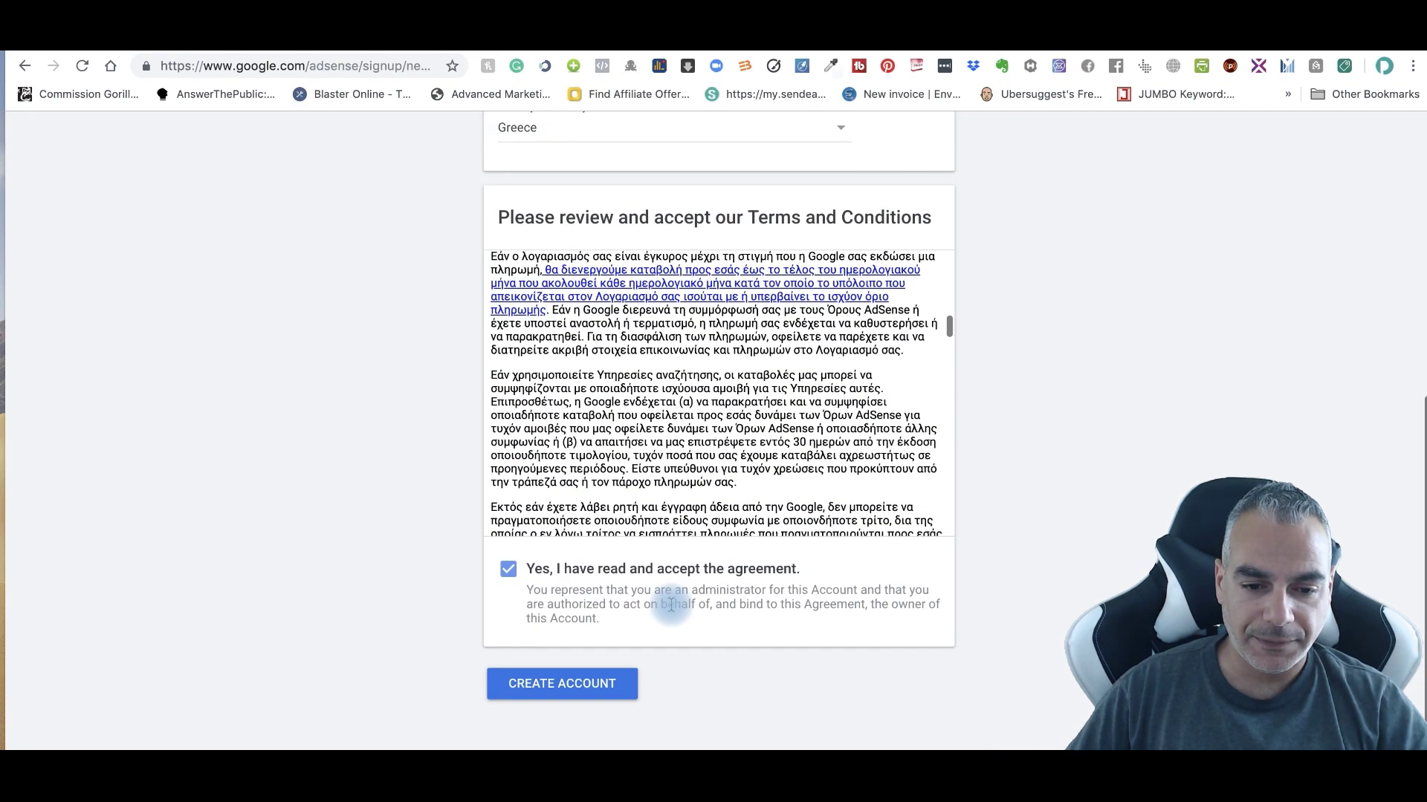
click(563, 683)
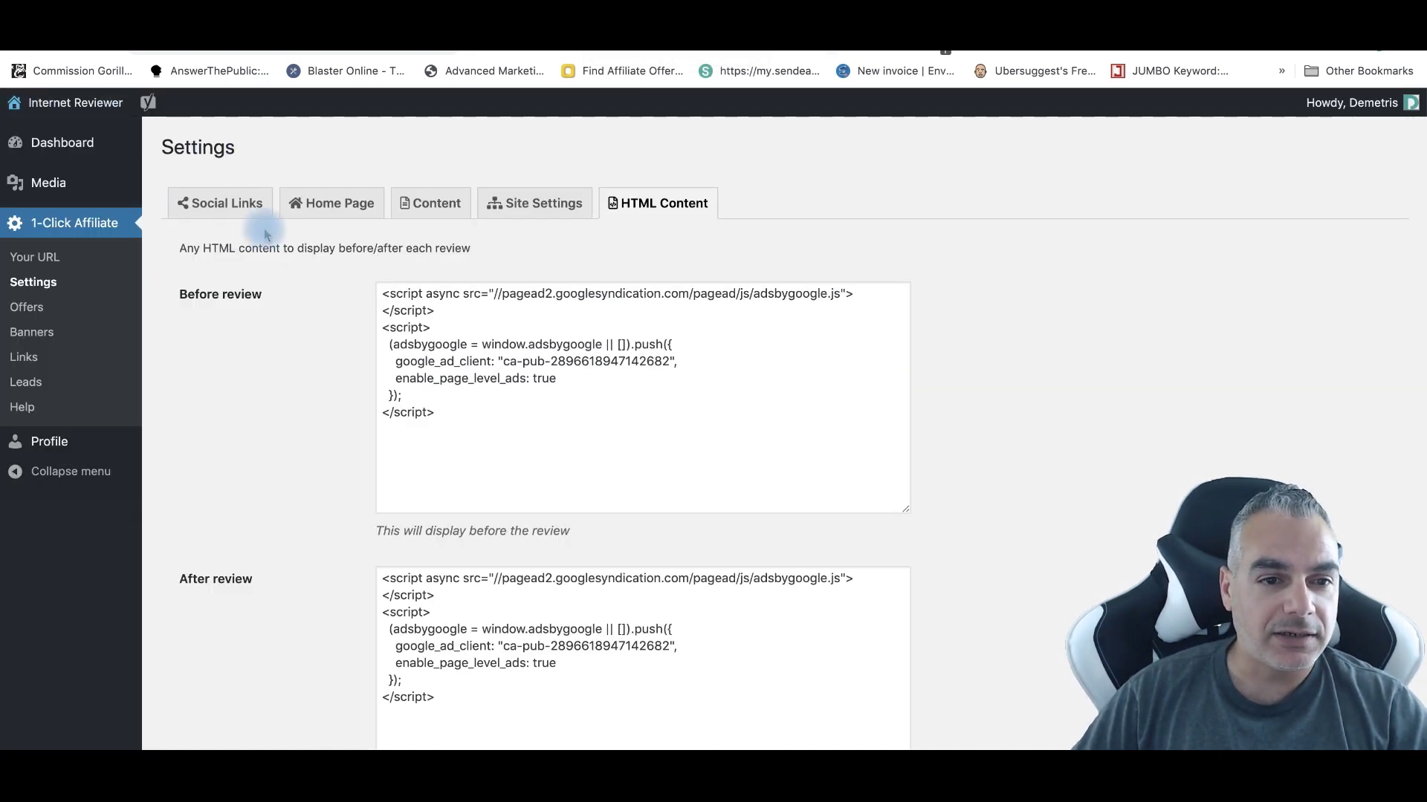
Step: Check the Home Page and Content settings, then request Warrior+Plus approval for Social Studio from Offers
click(334, 203)
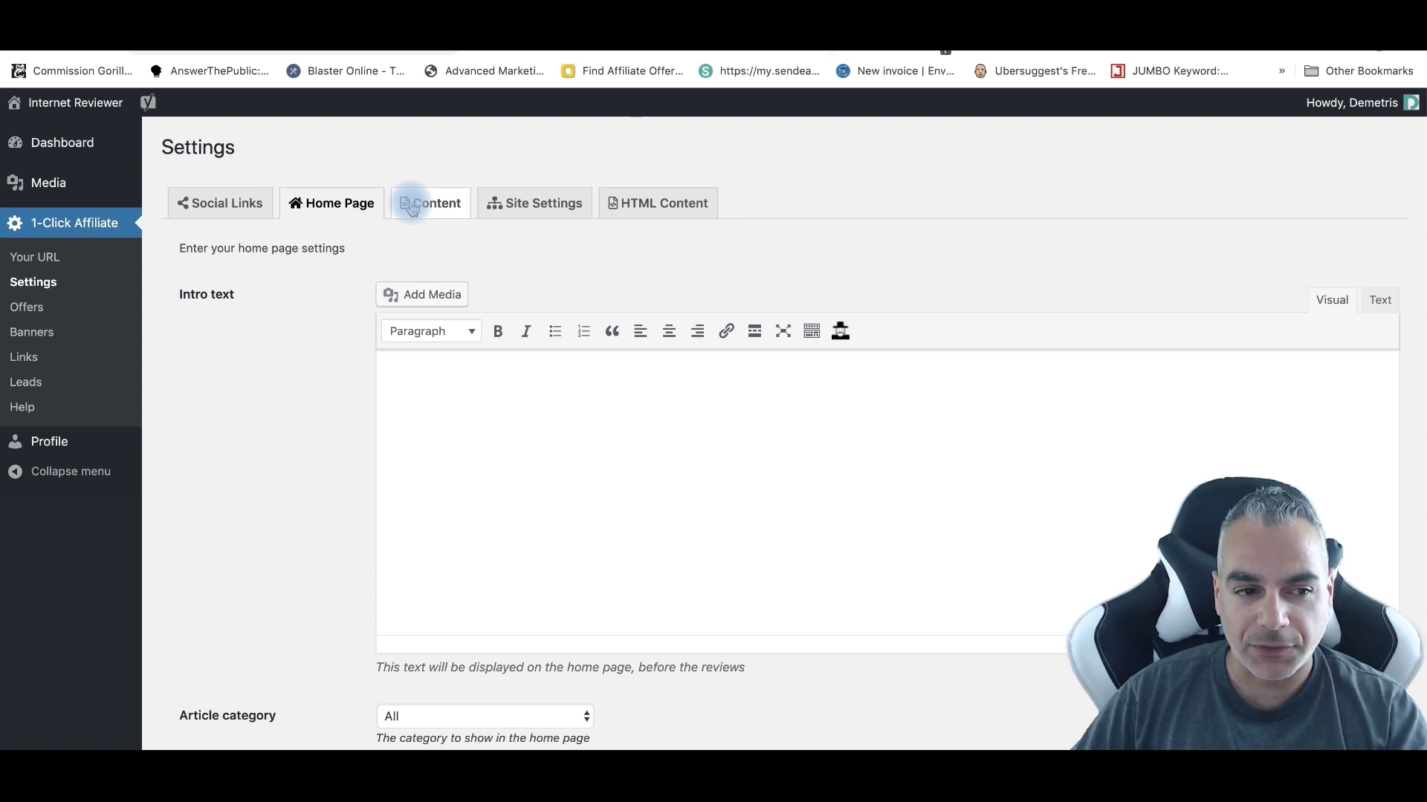
click(413, 205)
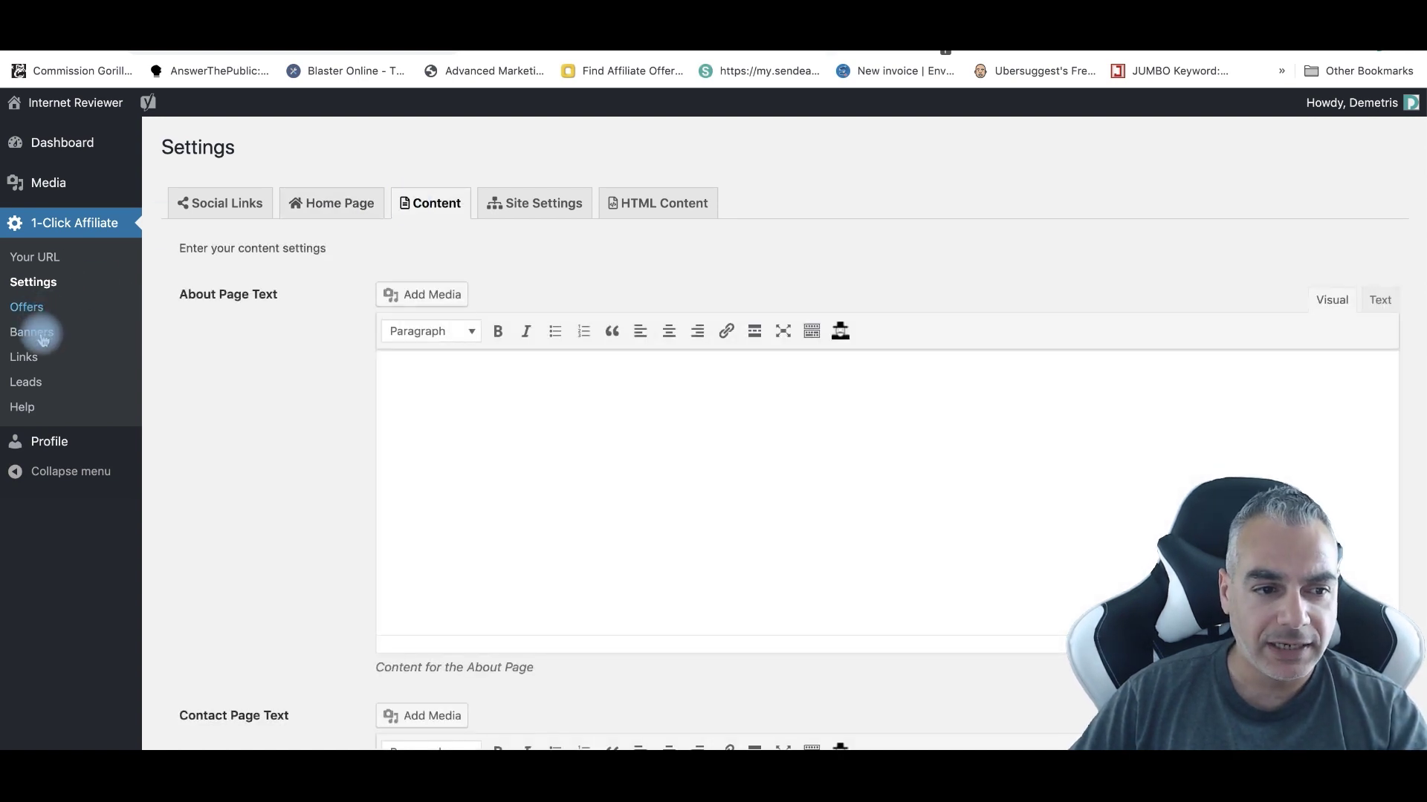
click(33, 313)
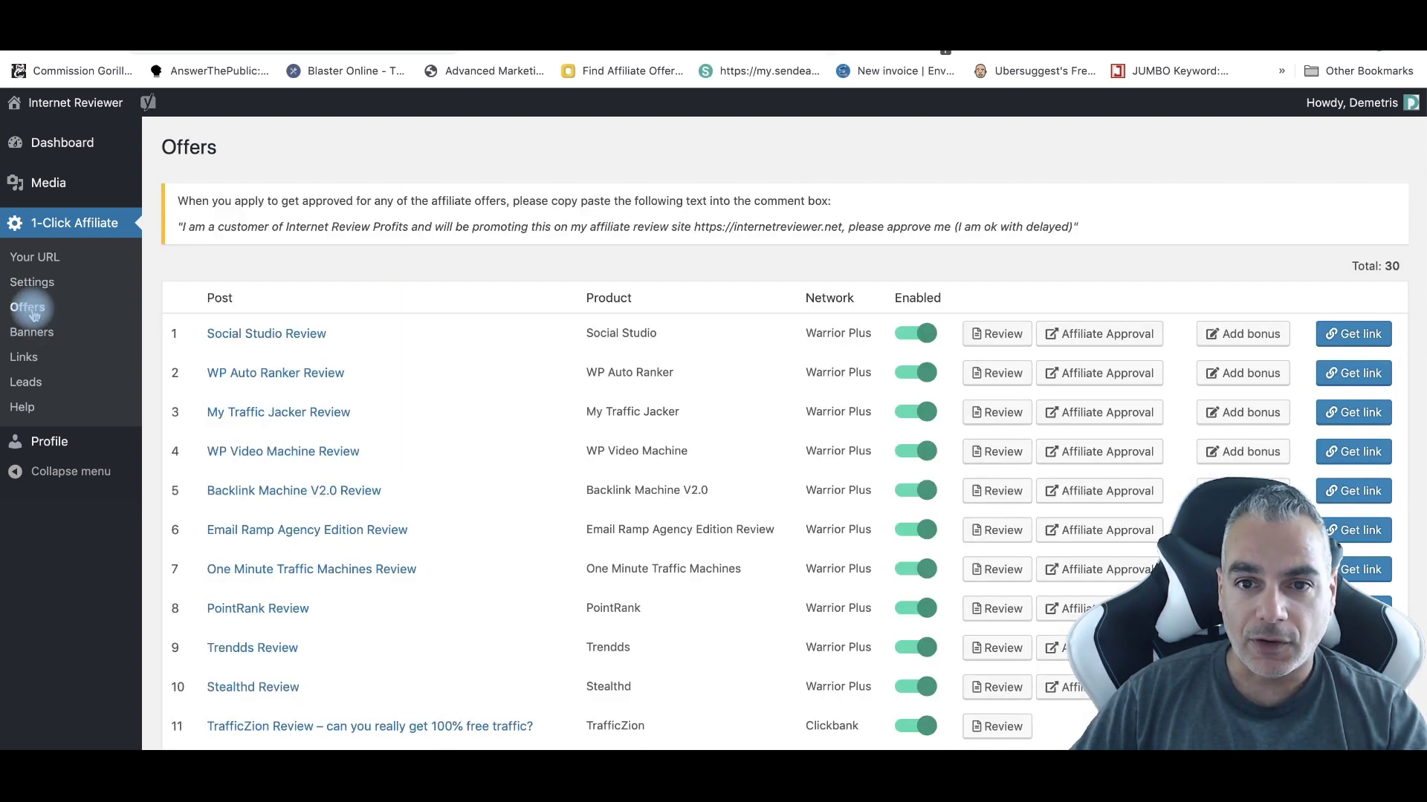
click(1132, 336)
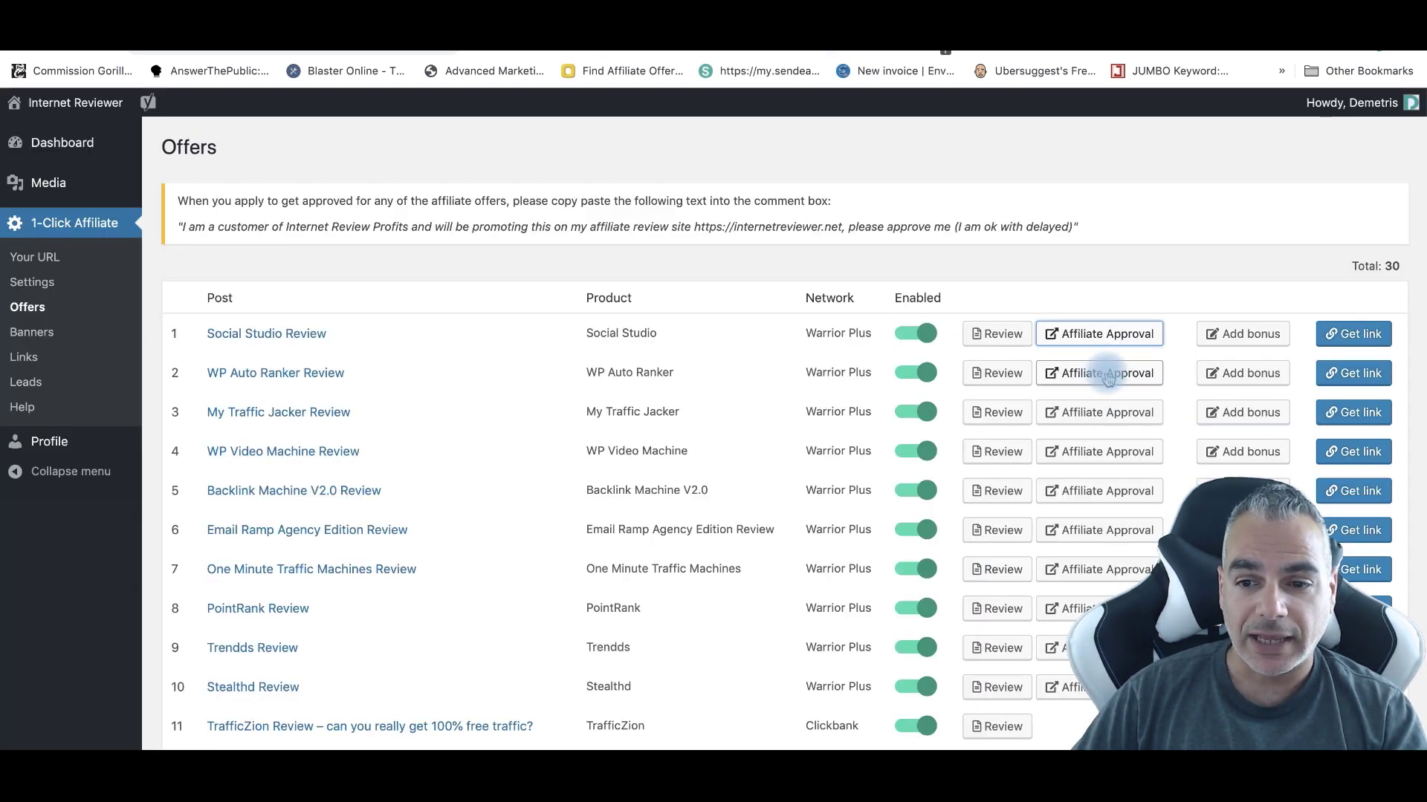
Step: Submit a Warrior+Plus request to promote WP Auto Ranker
click(1107, 376)
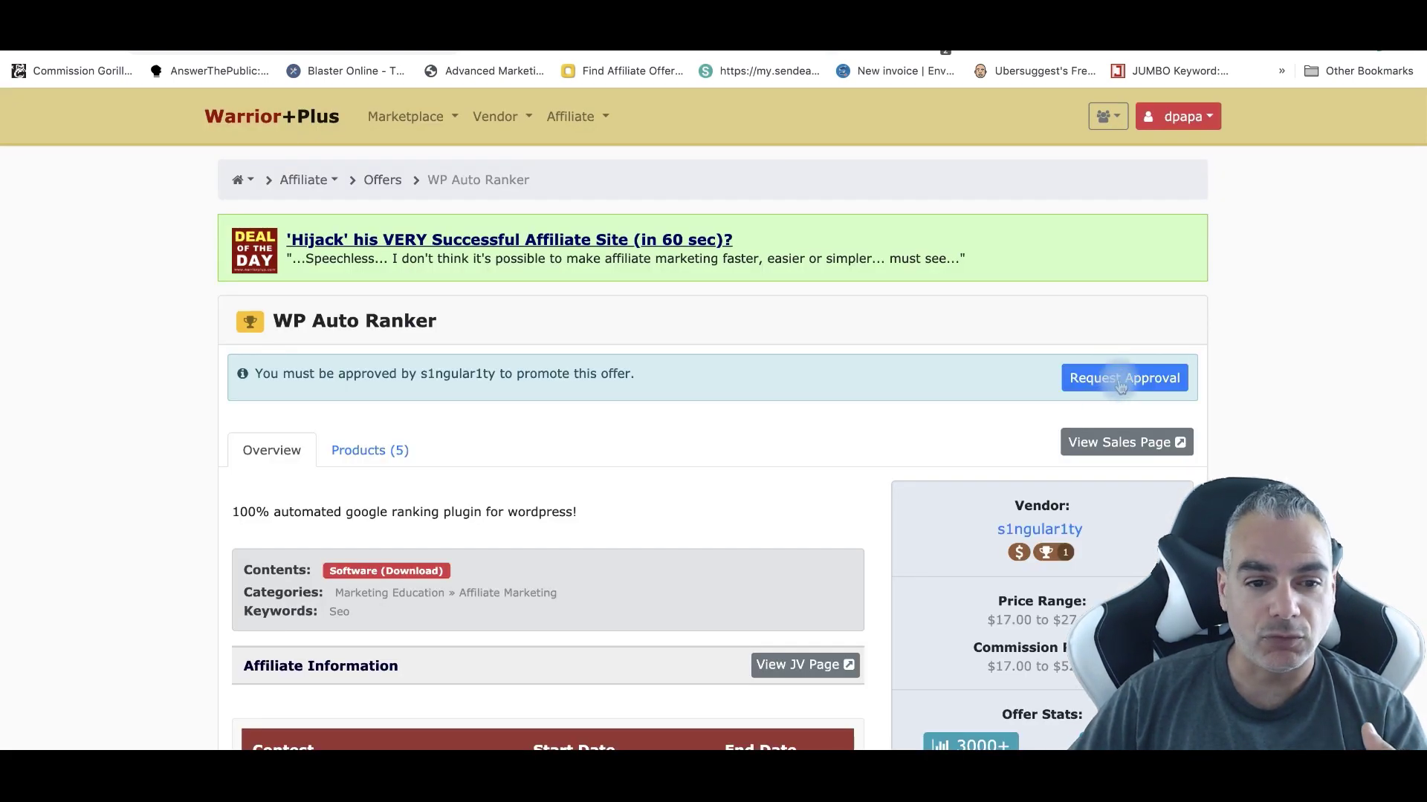
click(1122, 387)
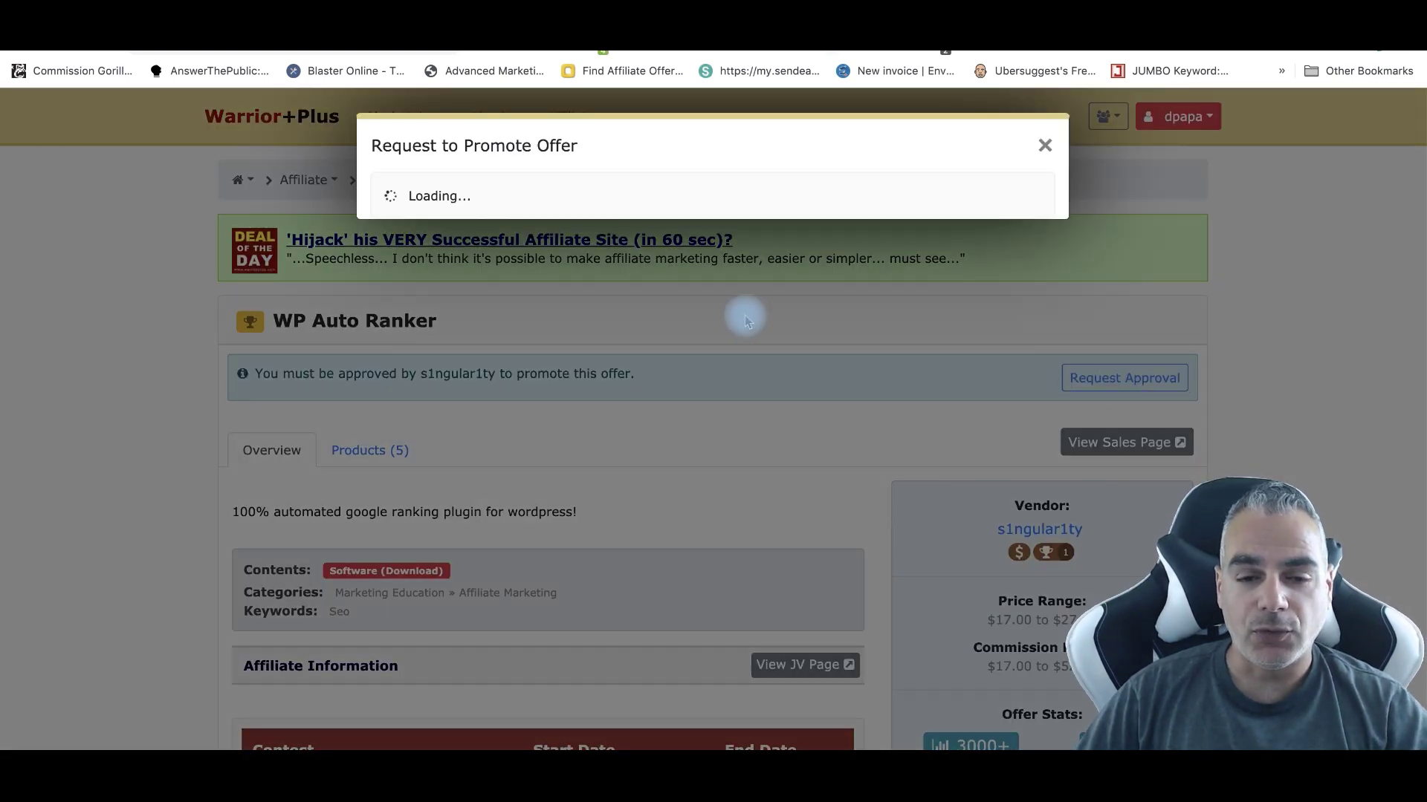
click(511, 359)
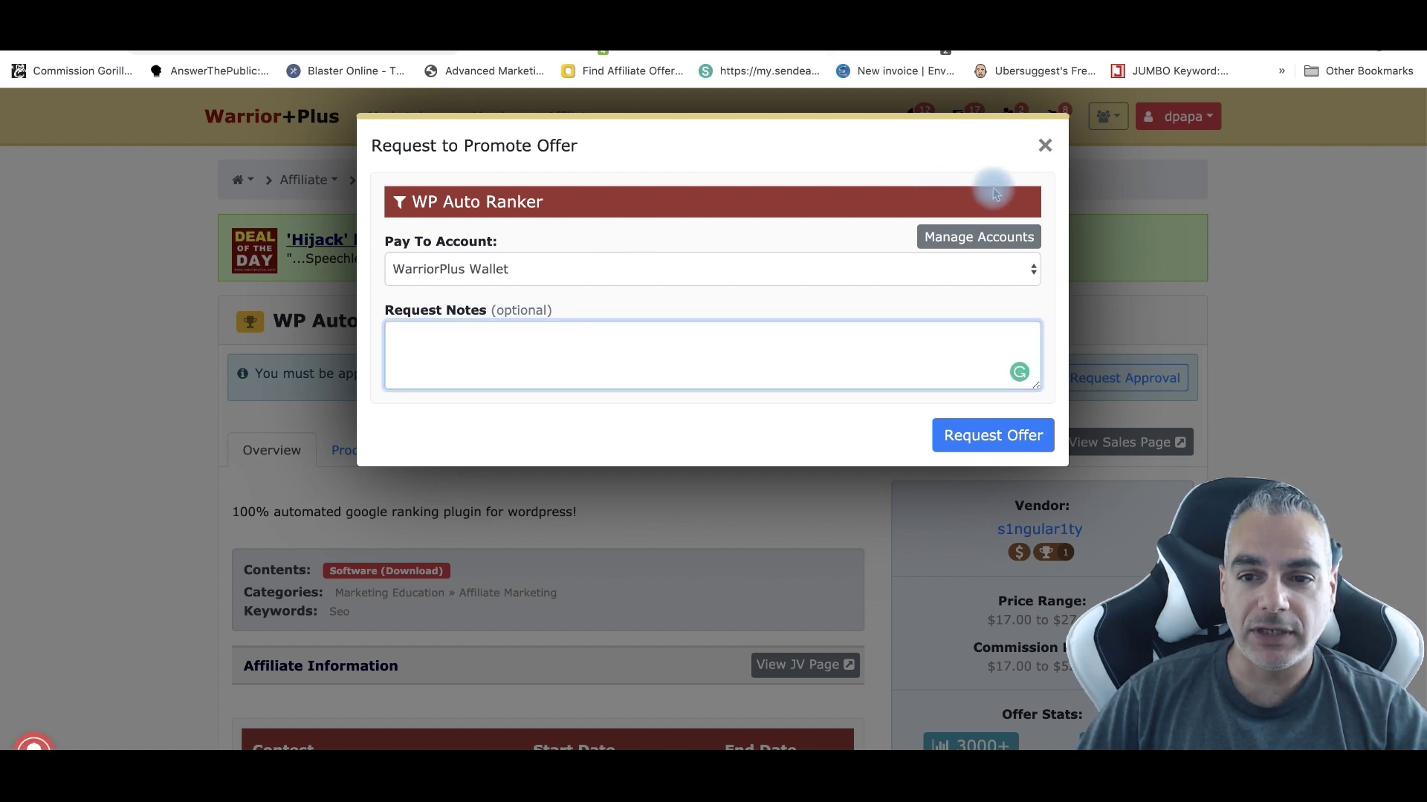
click(965, 446)
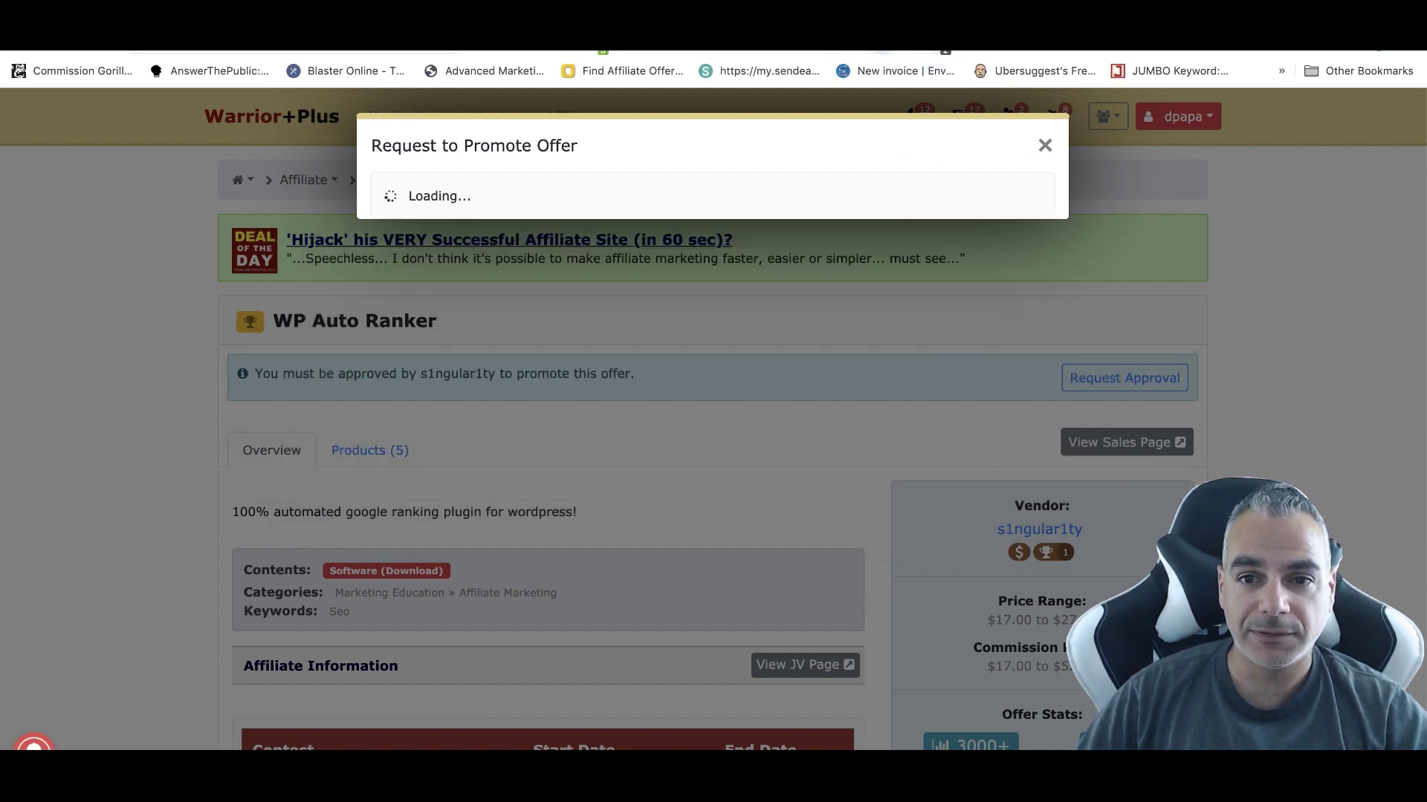
click(1044, 146)
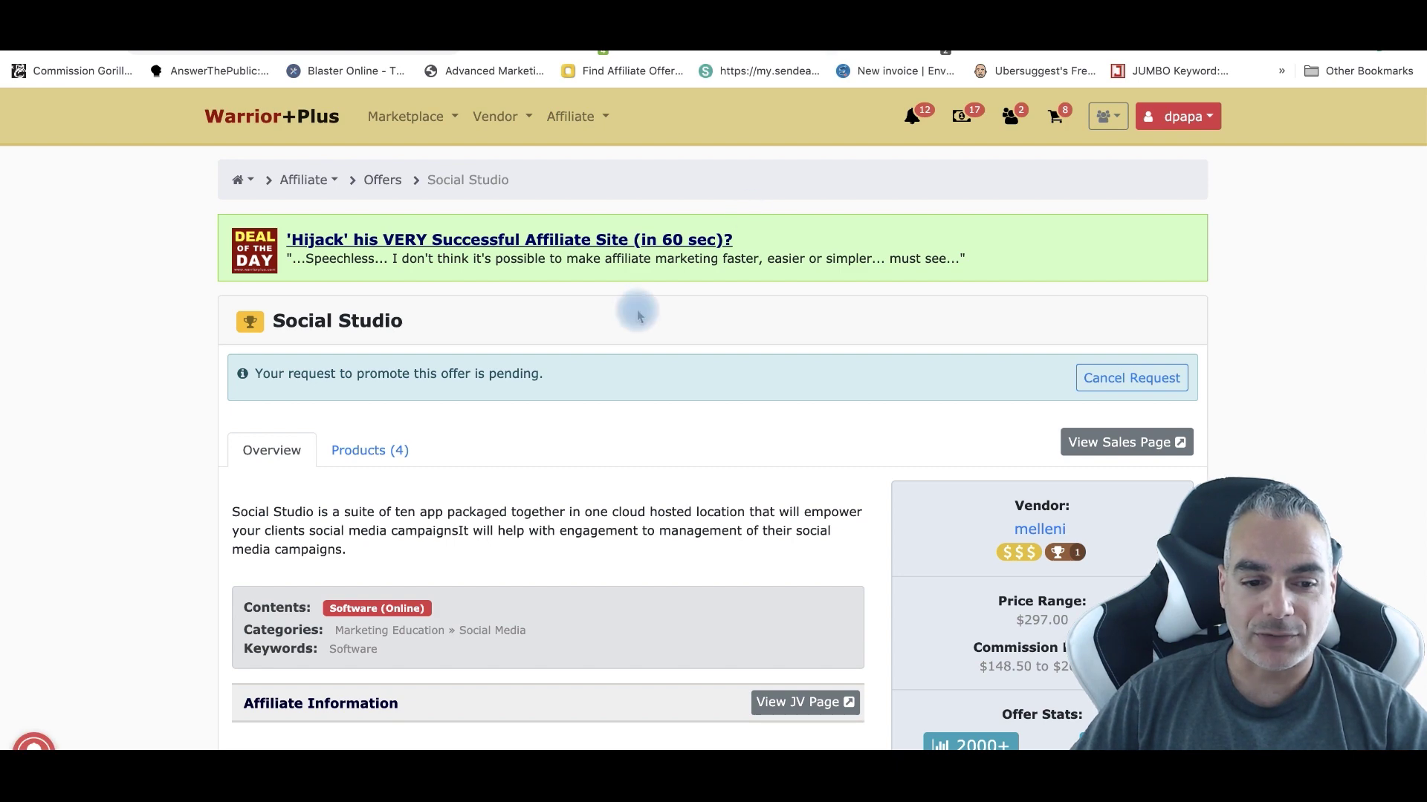
Step: Back in the Offers list, open the Social Studio review post and return to admin
scroll(637, 319, down, 5)
scroll(636, 320, up, 5)
scroll(637, 320, down, 5)
scroll(636, 319, up, 5)
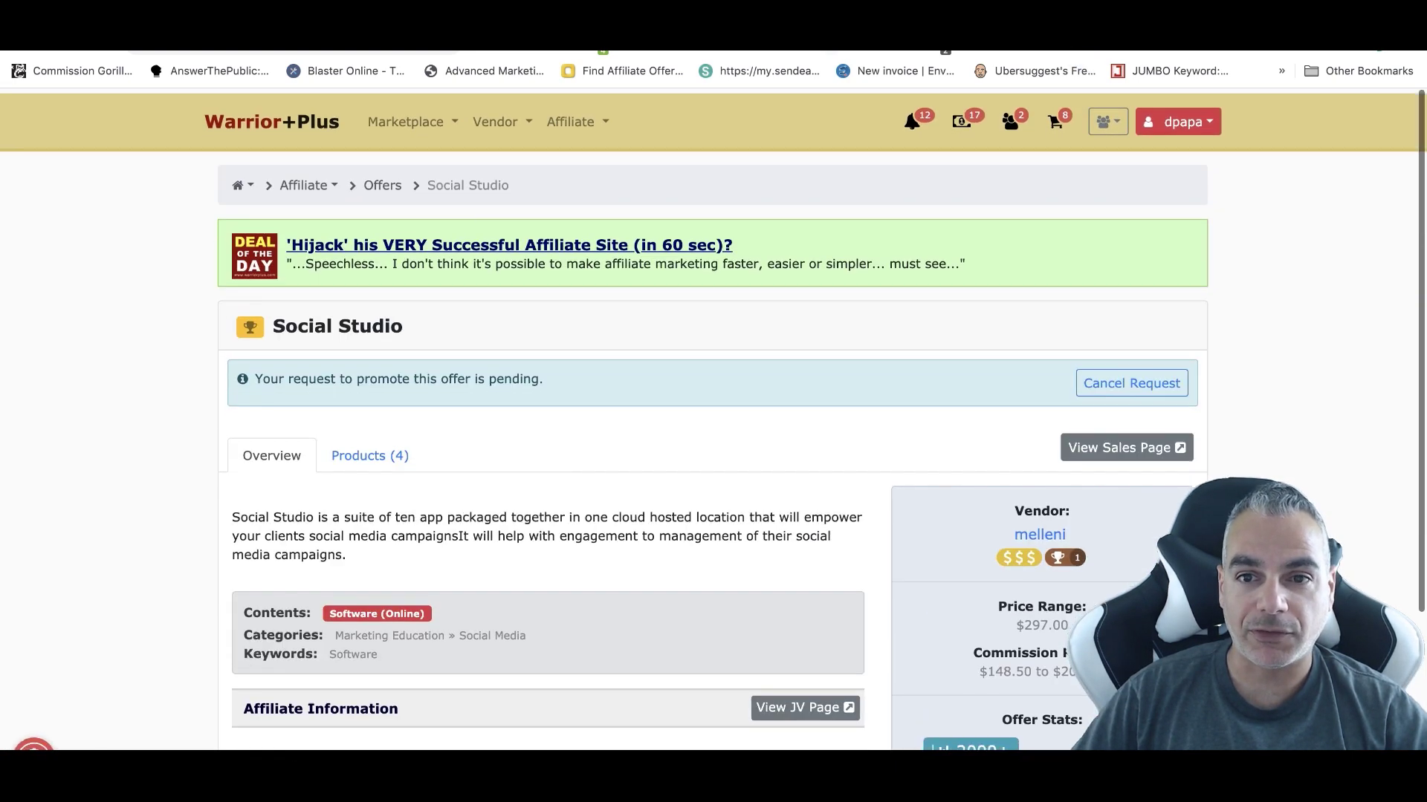
click(800, 51)
click(800, 50)
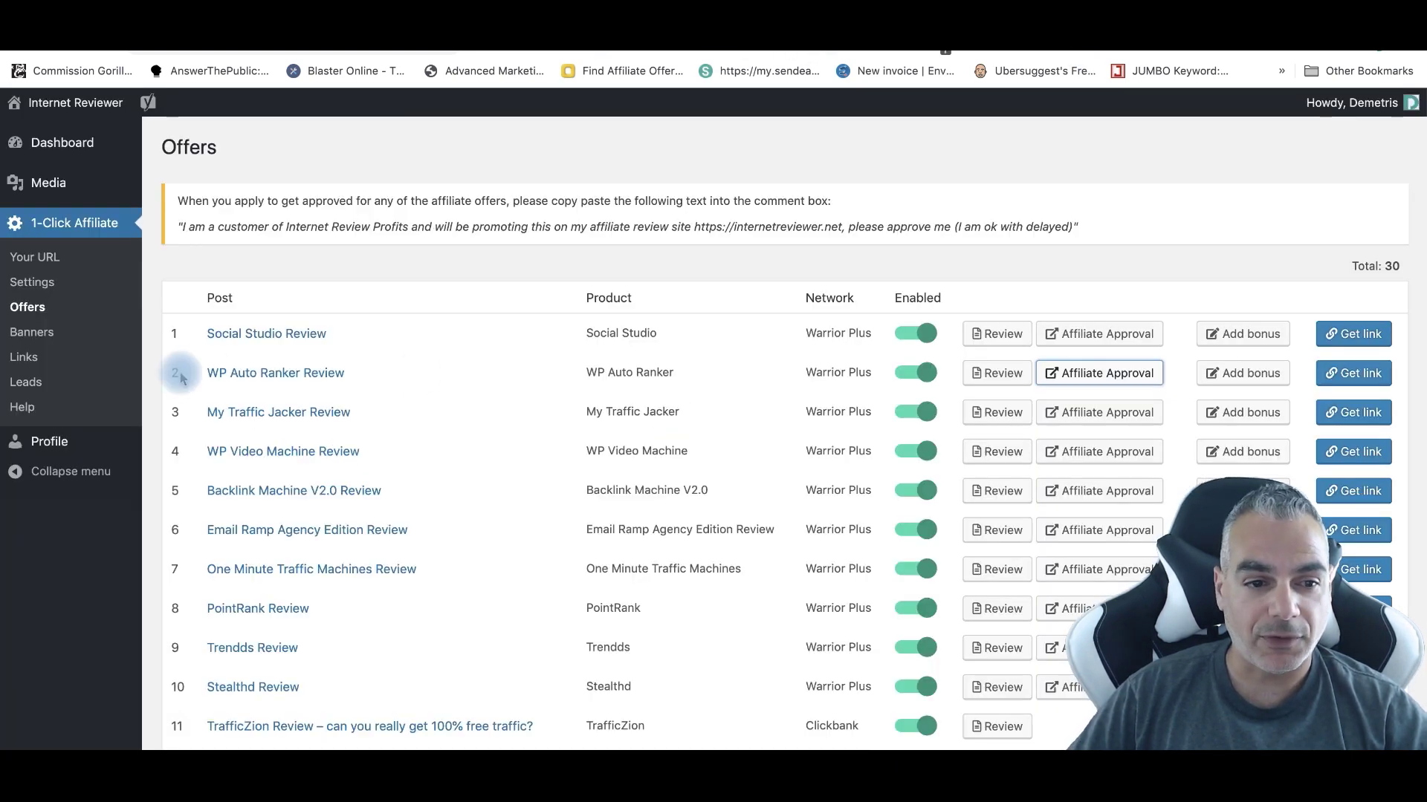
scroll(373, 535, down, 1)
click(980, 307)
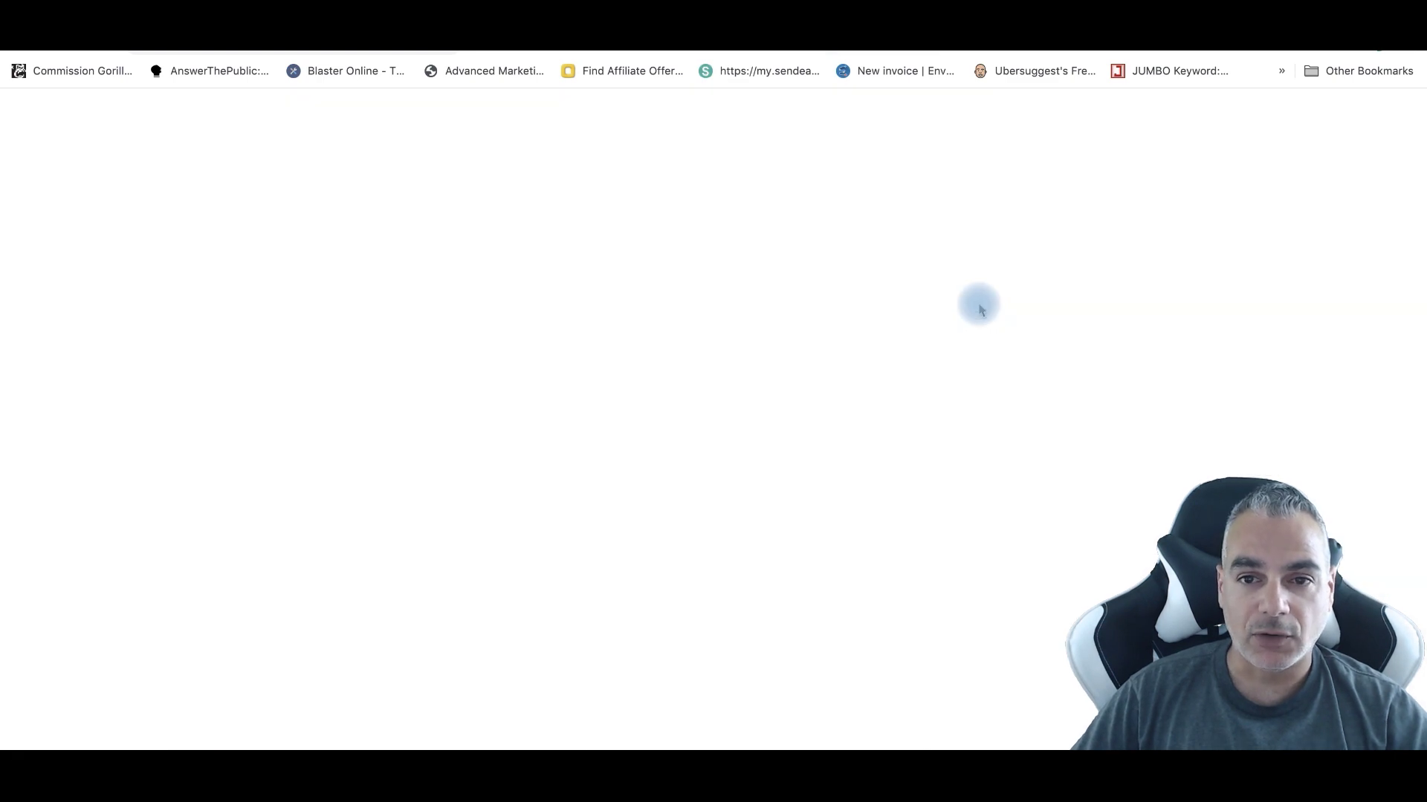
scroll(557, 309, down, 5)
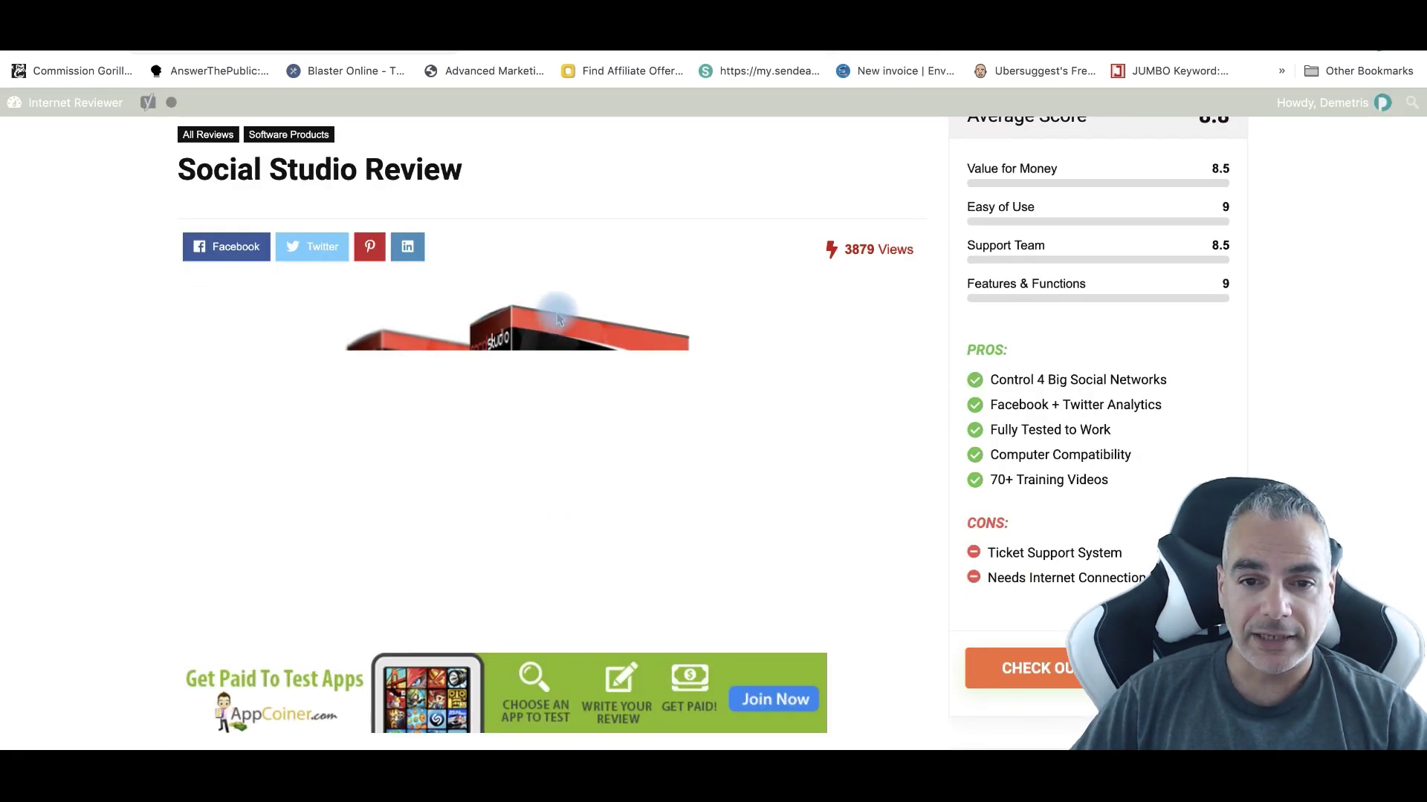
click(771, 52)
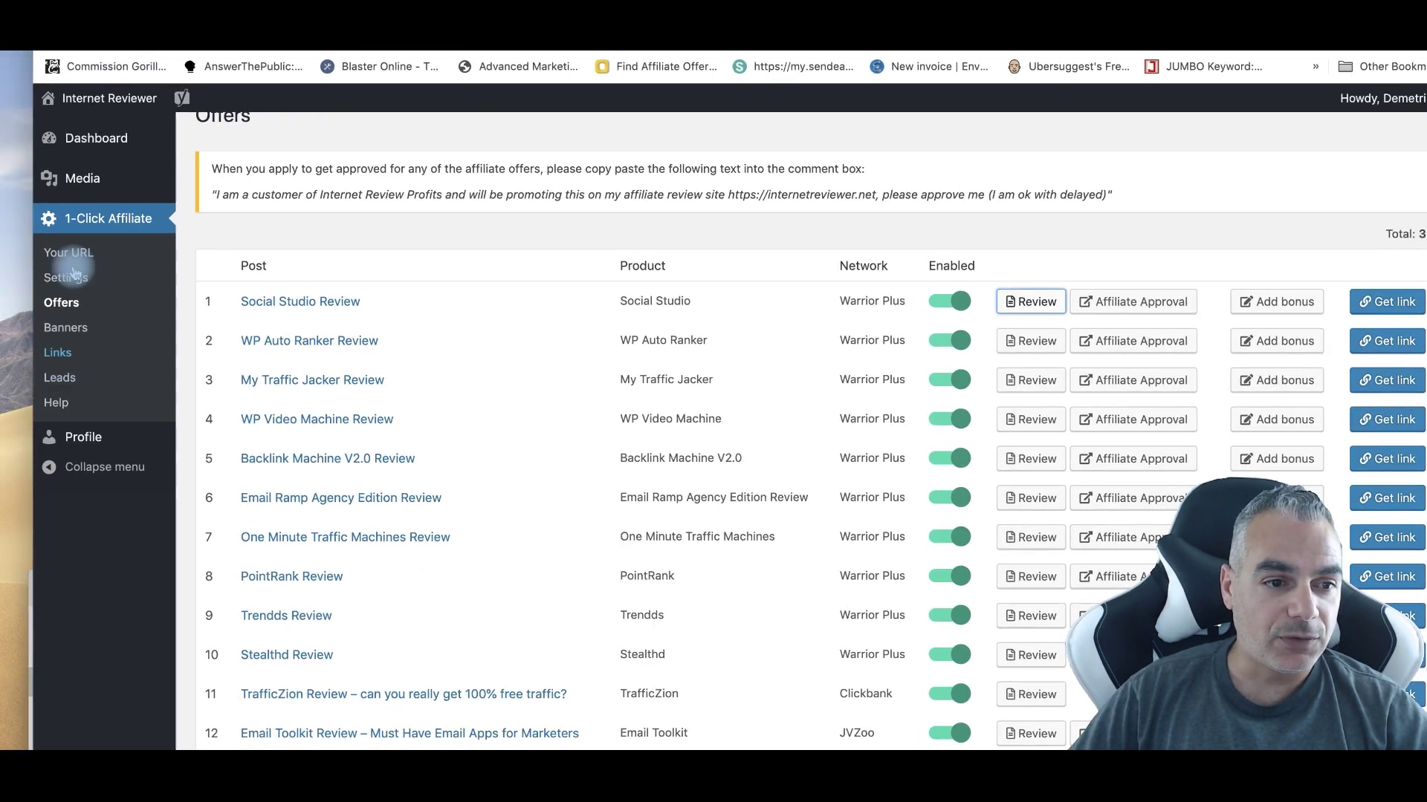
Step: Check the JVZoo, Clickbank and Warrior Plus affiliate IDs under Your URL, then view Leads
click(73, 280)
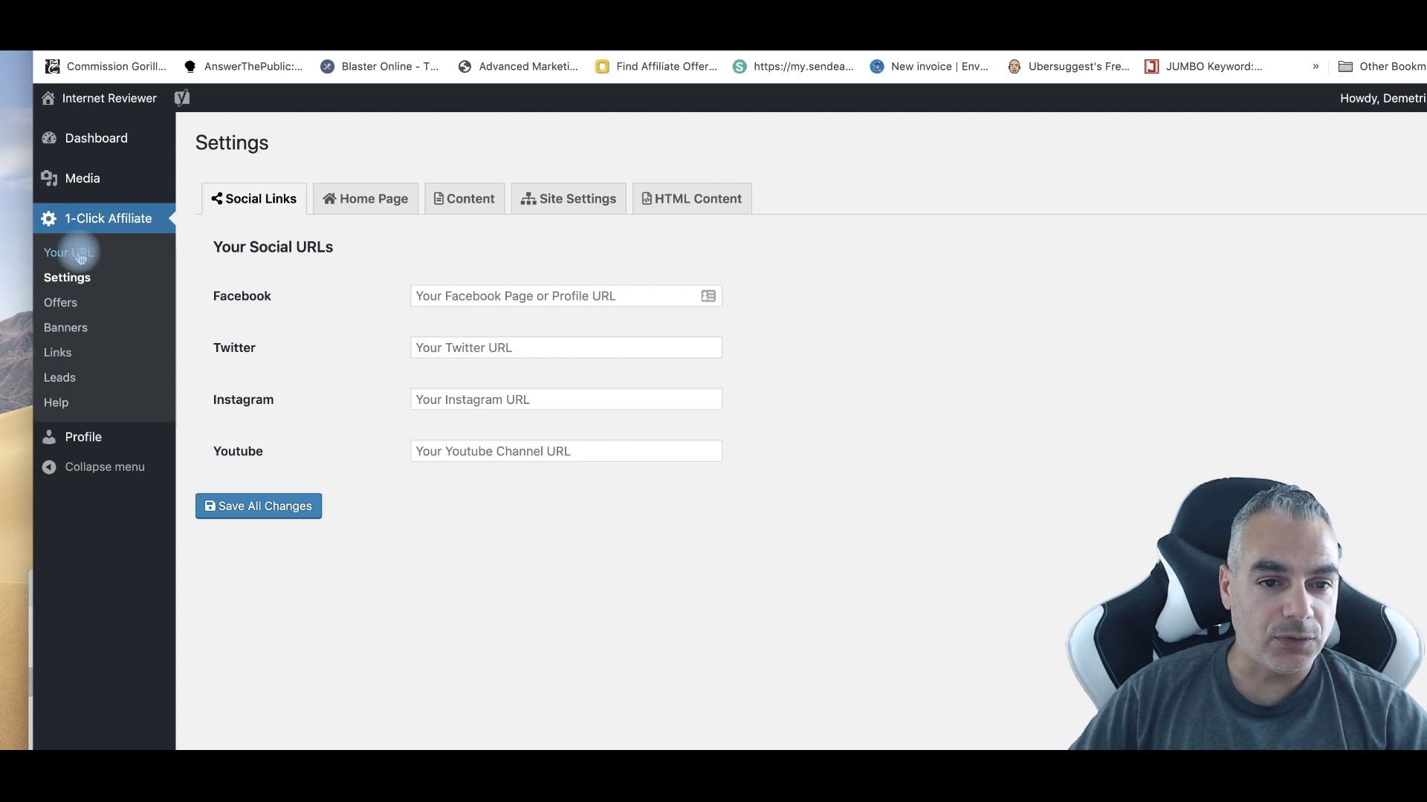
click(80, 256)
scroll(587, 564, down, 10)
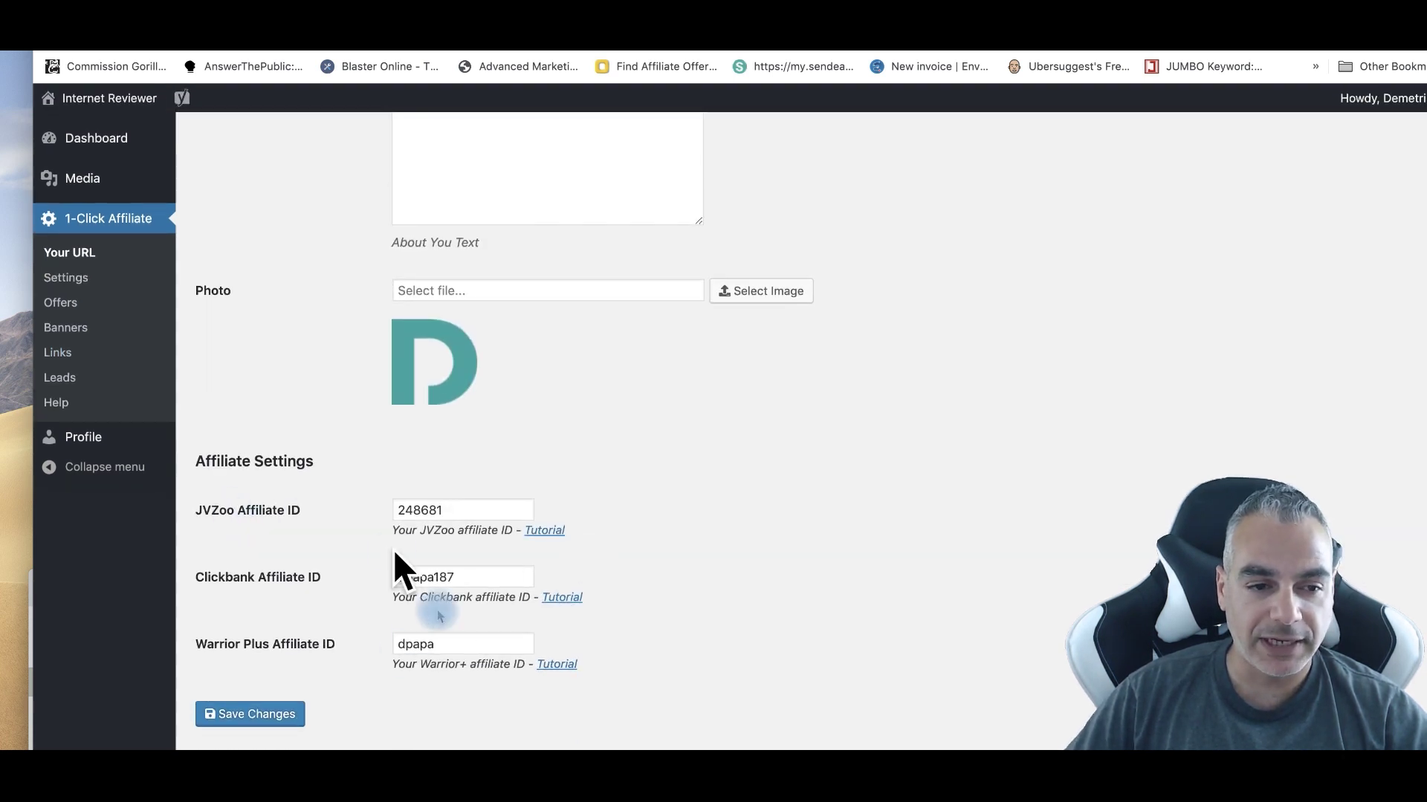
scroll(452, 622, up, 3)
scroll(452, 625, down, 3)
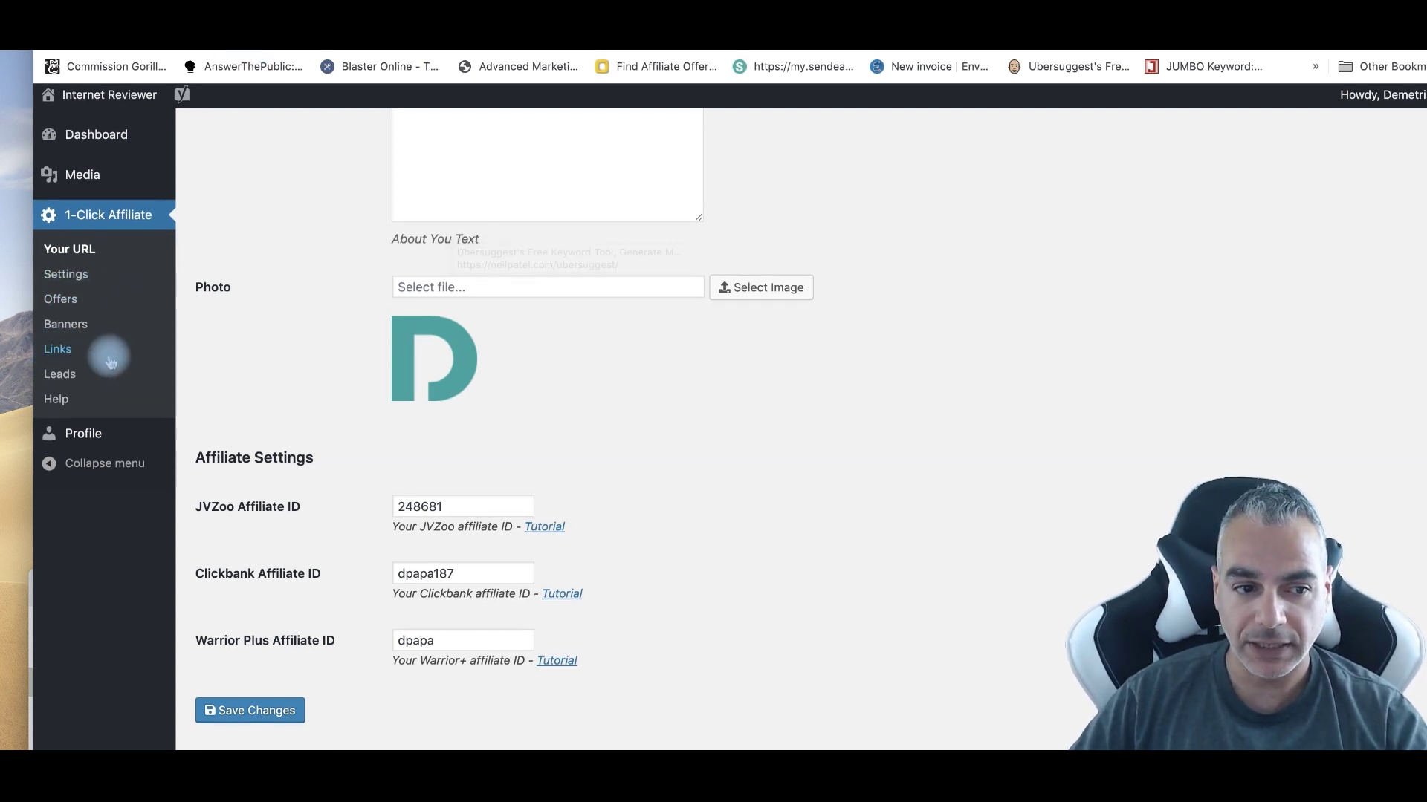
click(72, 383)
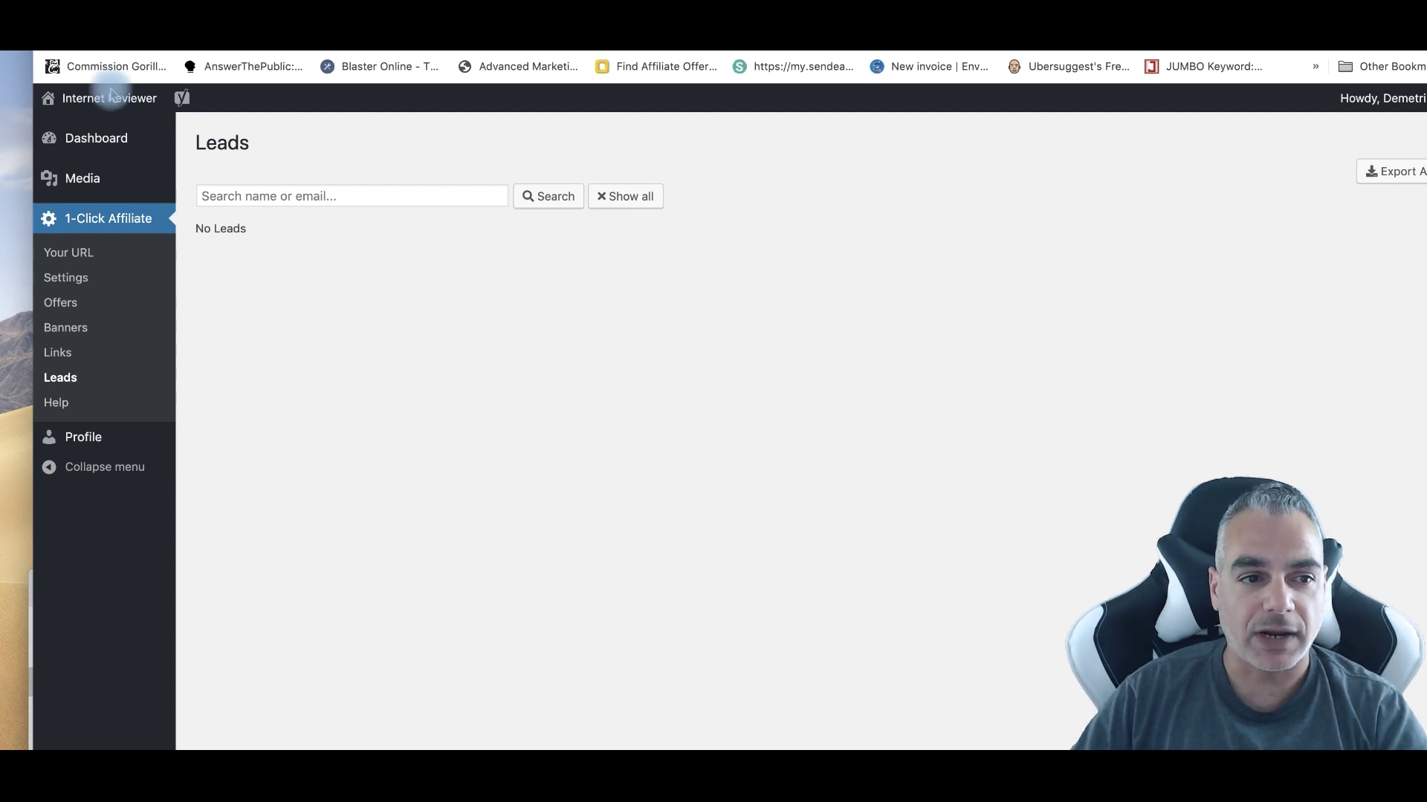
Step: Visit the live Internet Reviewer site and scroll through its front page
mouse_move(110, 95)
click(66, 131)
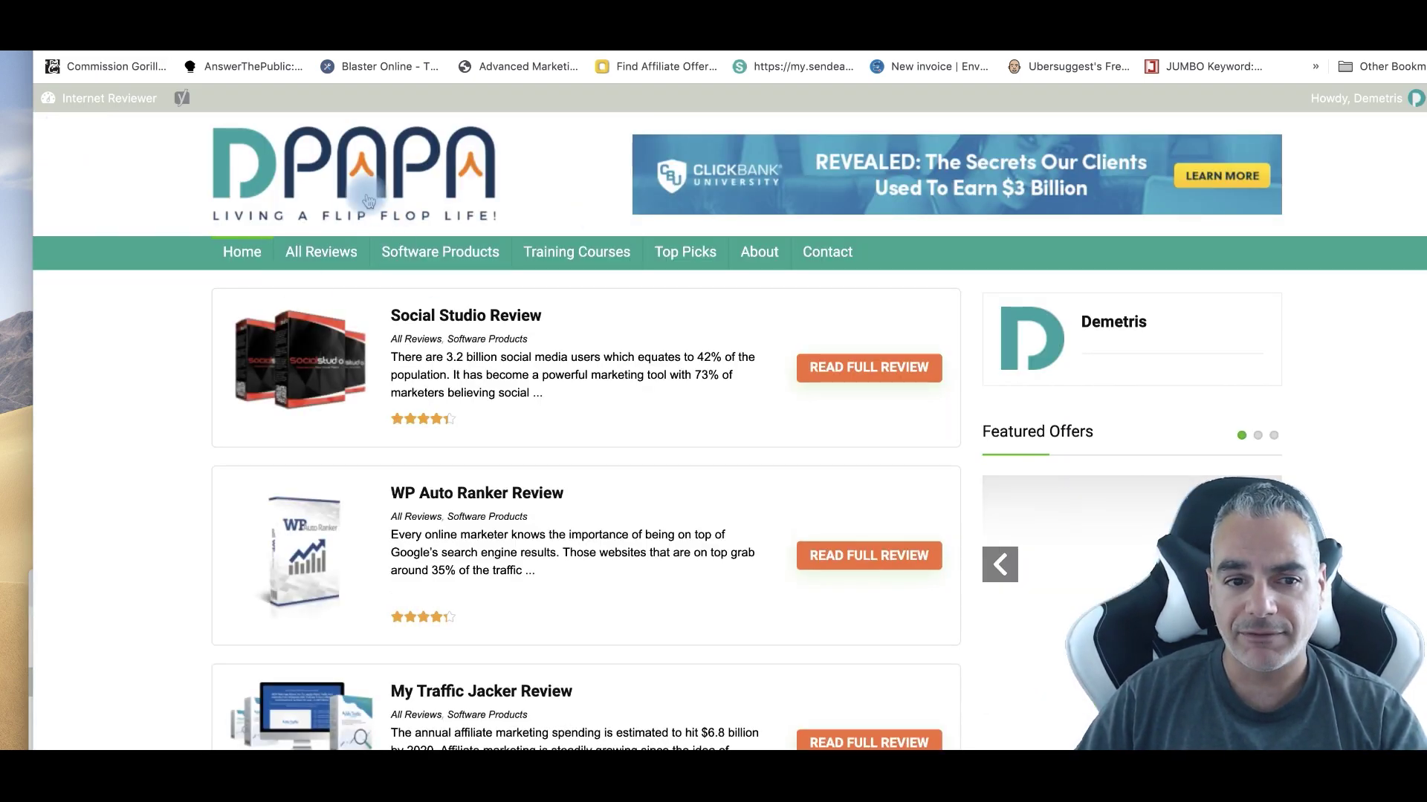
scroll(1144, 382, down, 20)
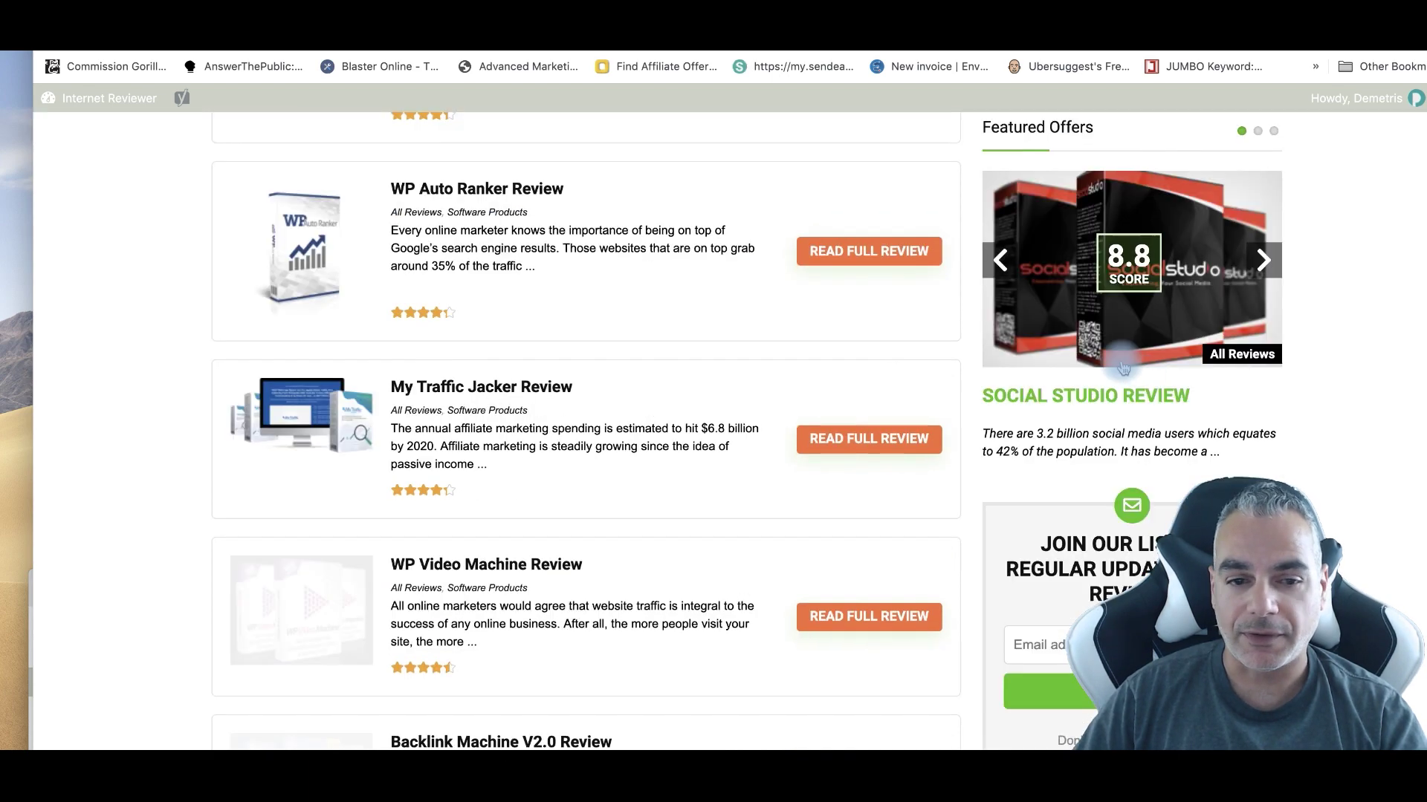
scroll(818, 308, up, 20)
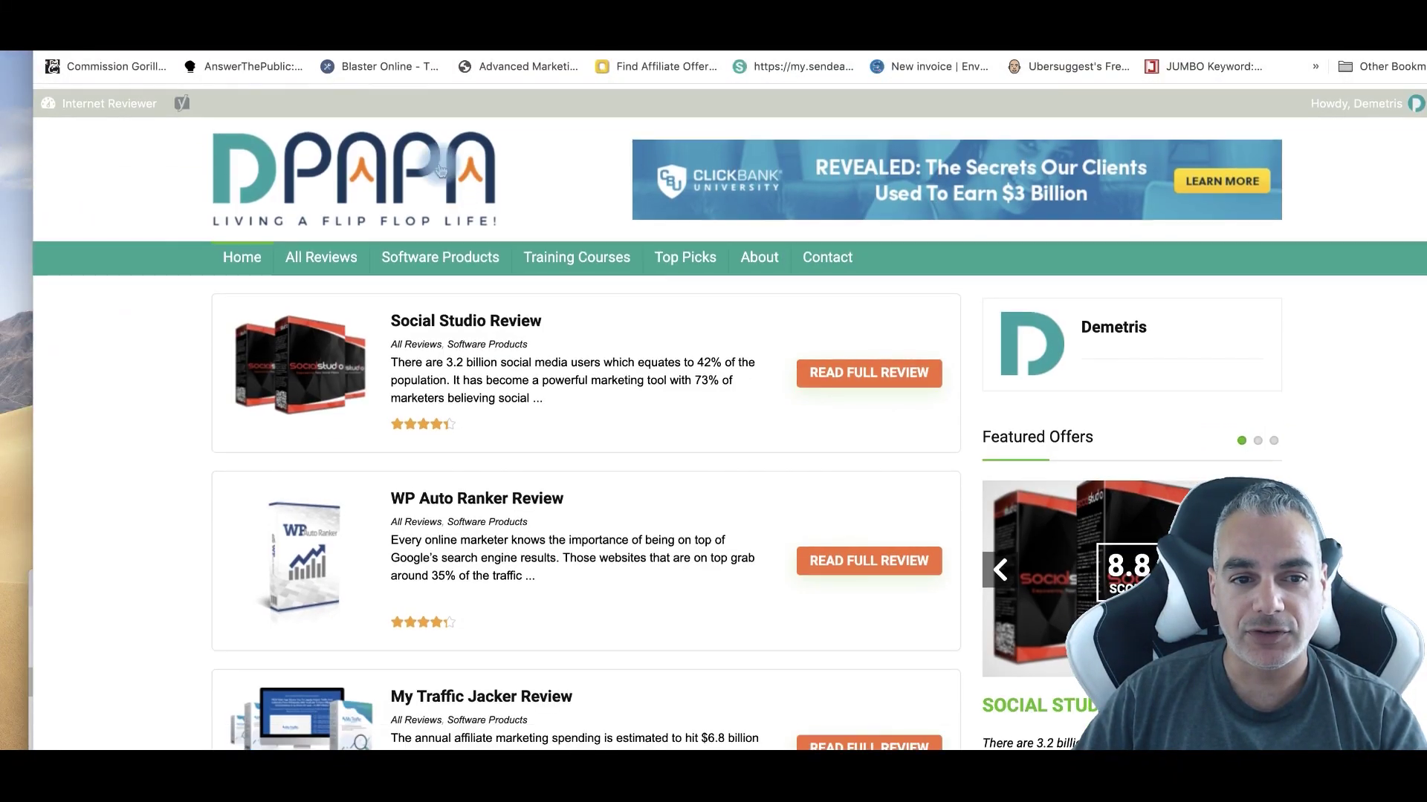
scroll(373, 165, down, 20)
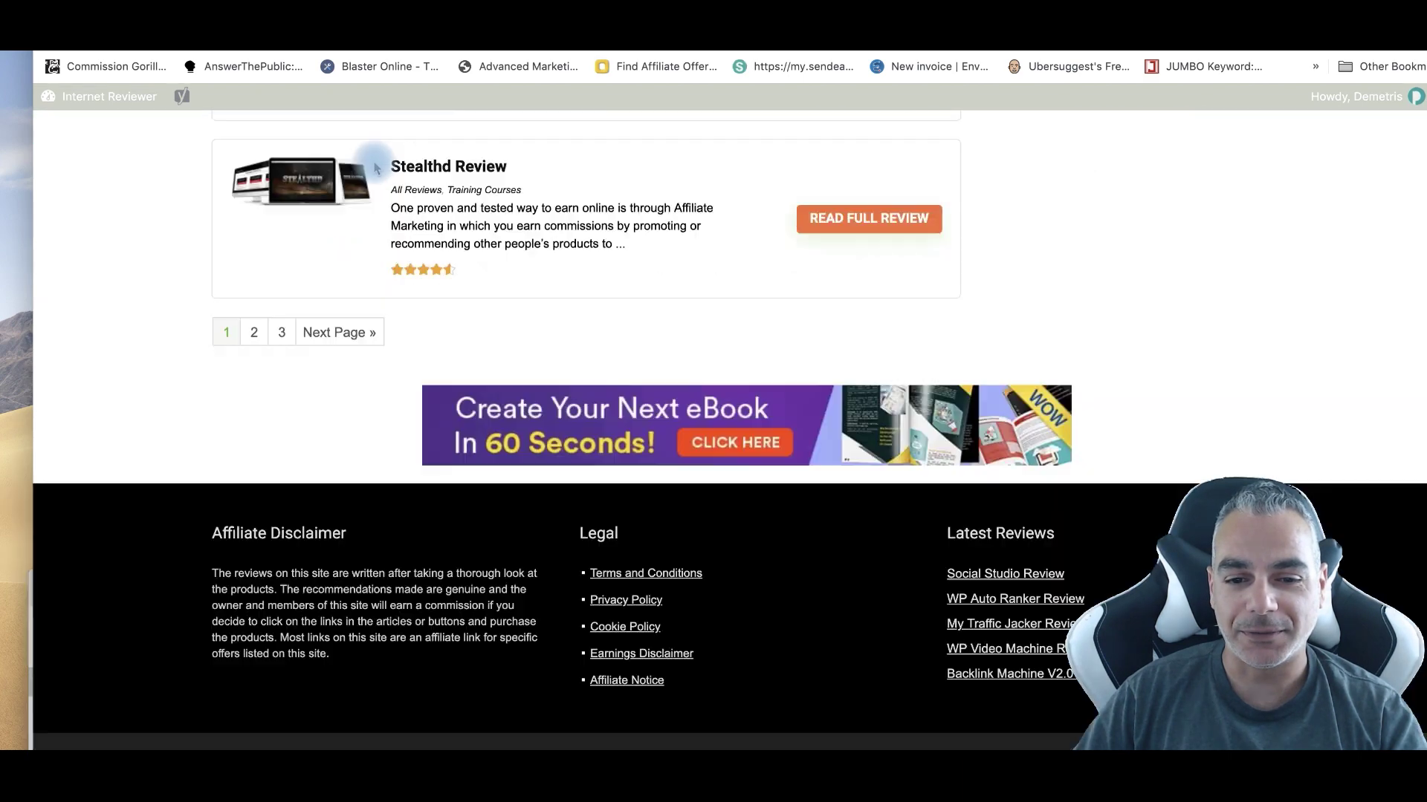
scroll(373, 171, up, 20)
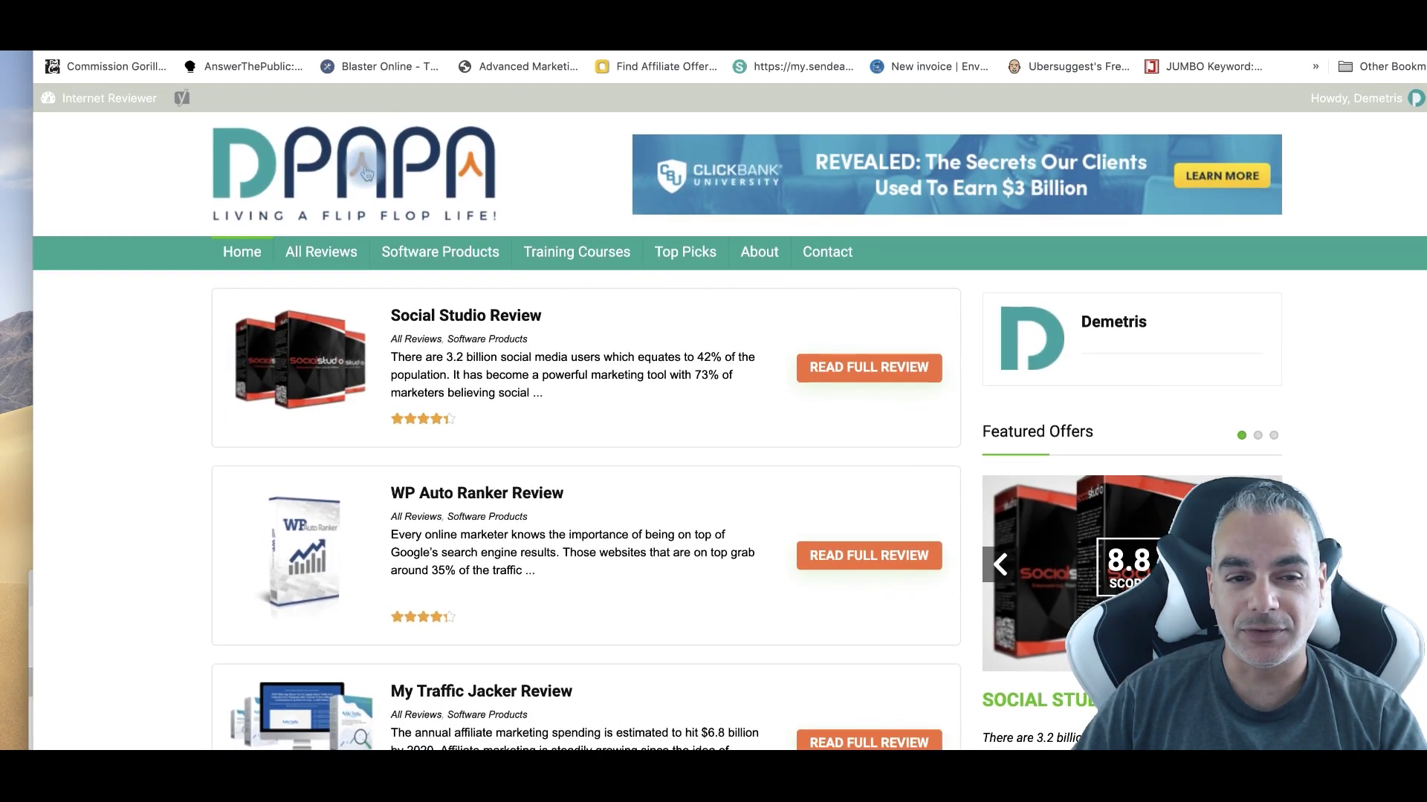
scroll(305, 208, down, 5)
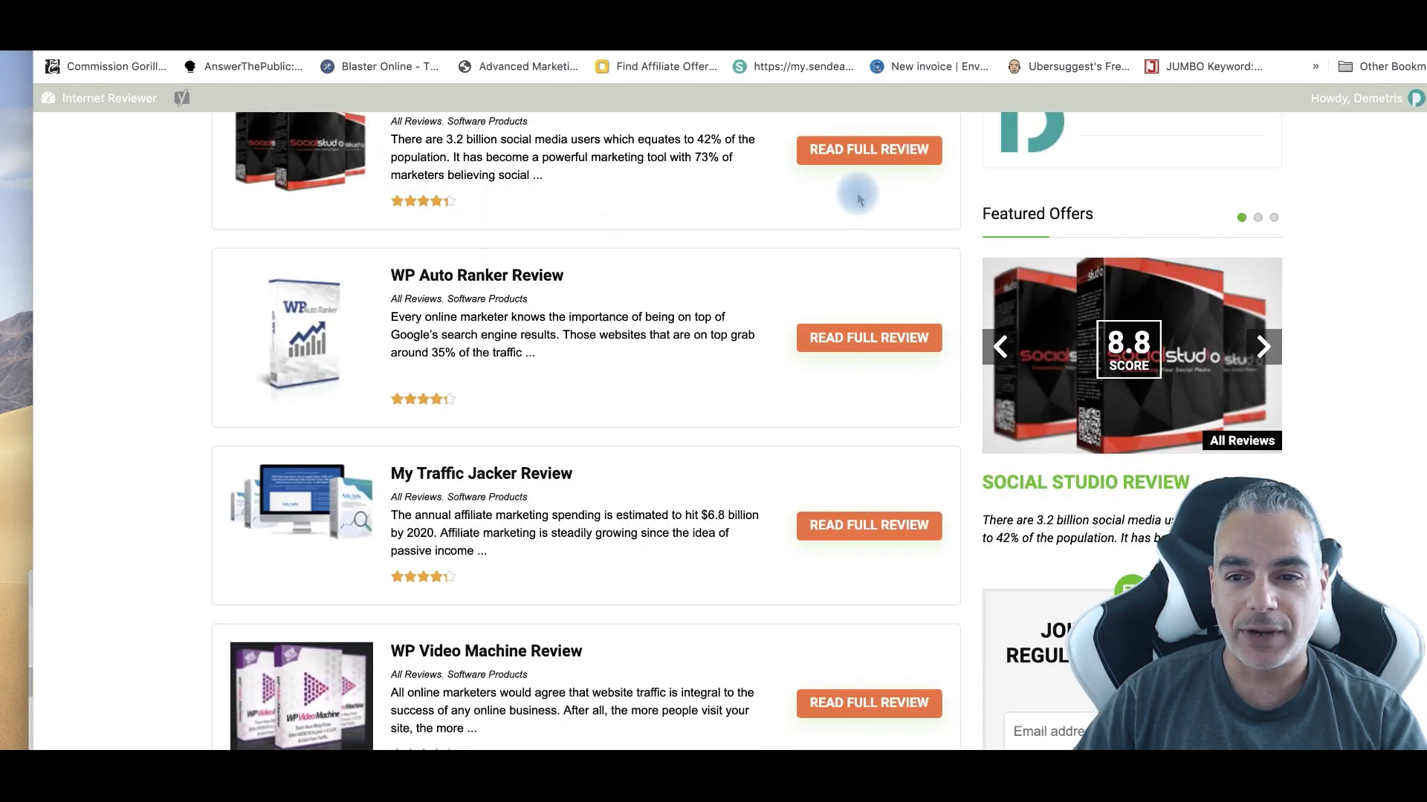
scroll(888, 265, up, 3)
scroll(896, 272, down, 2)
scroll(896, 272, down, 1)
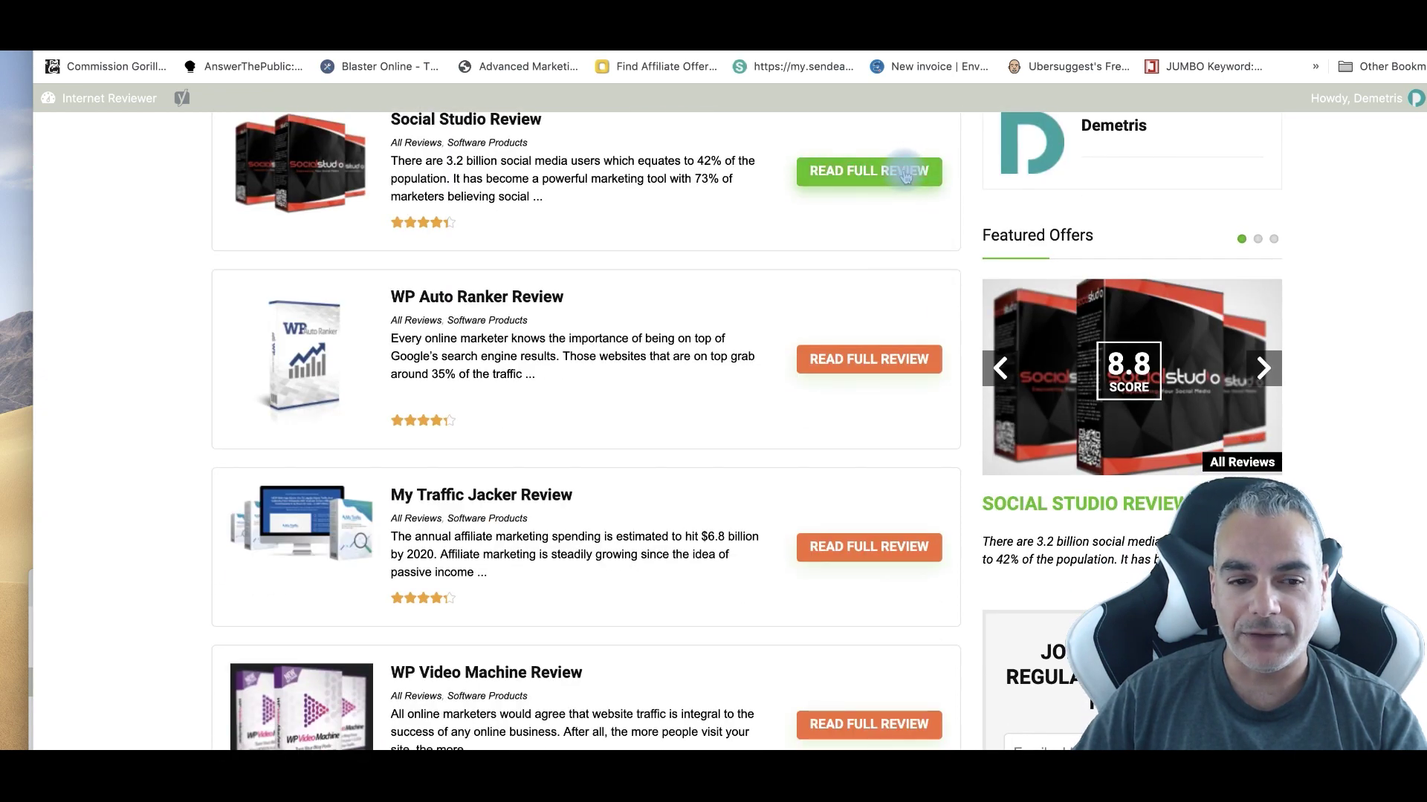
Step: Open the Social Studio Review post and read its 8.8 score, ratings and pros
click(905, 176)
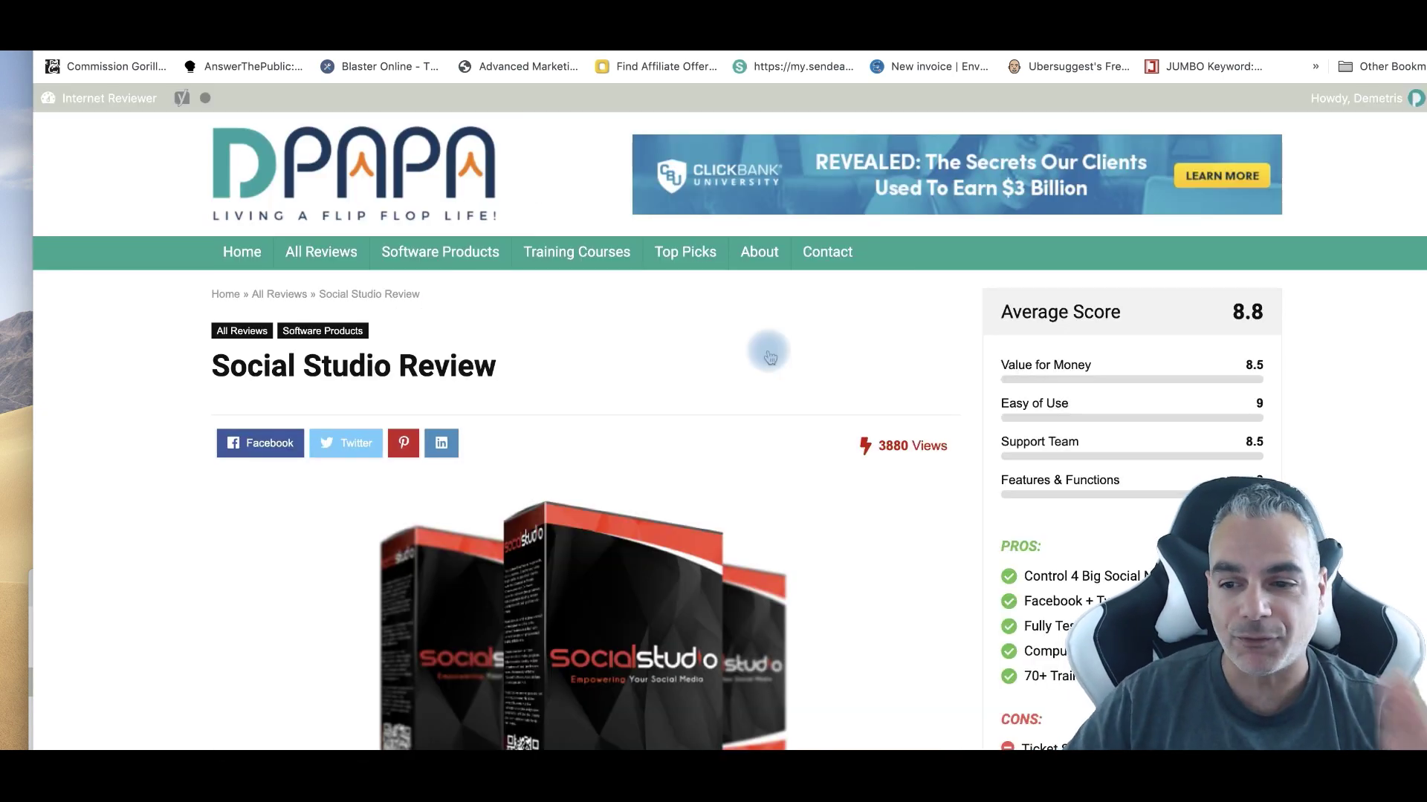
scroll(772, 348, down, 5)
scroll(775, 346, down, 5)
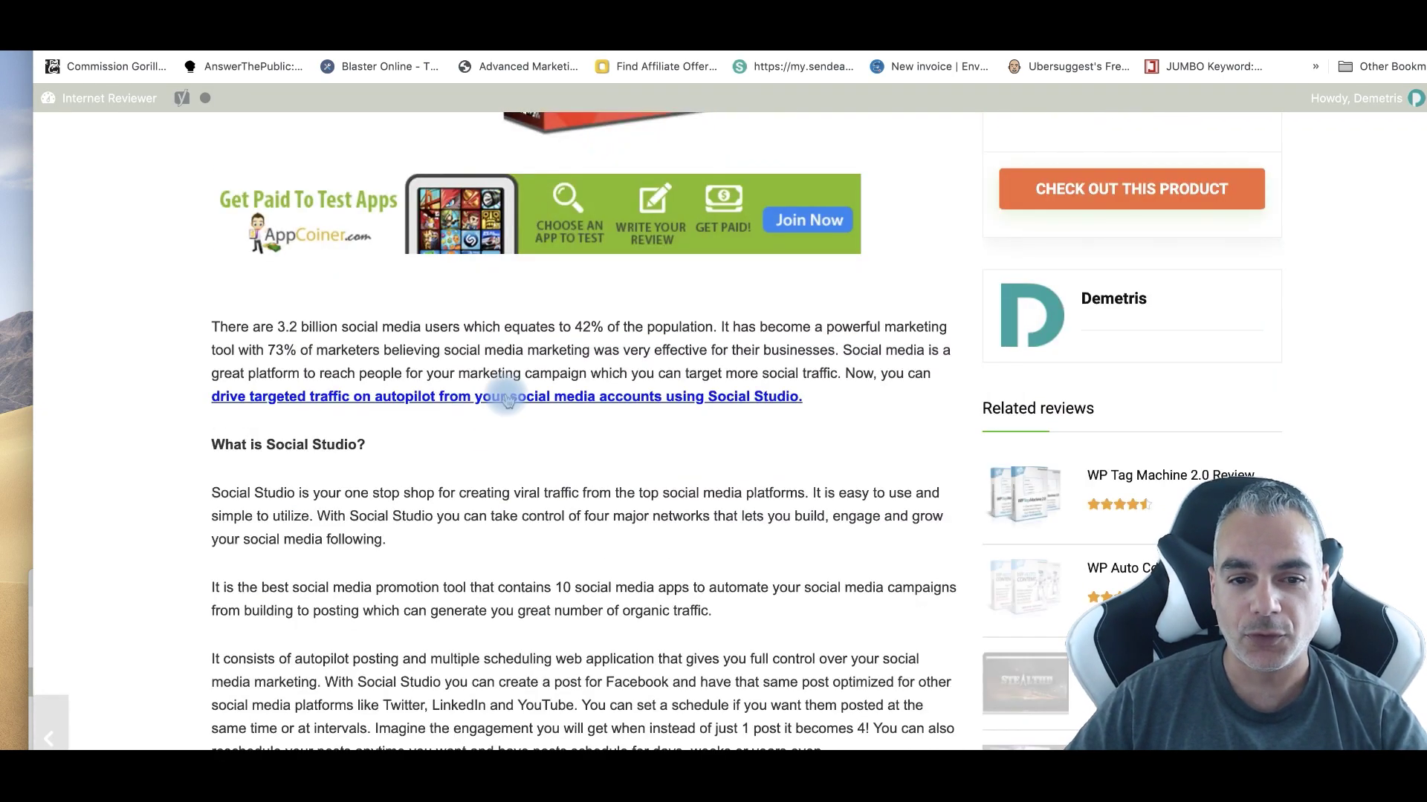
scroll(507, 401, up, 10)
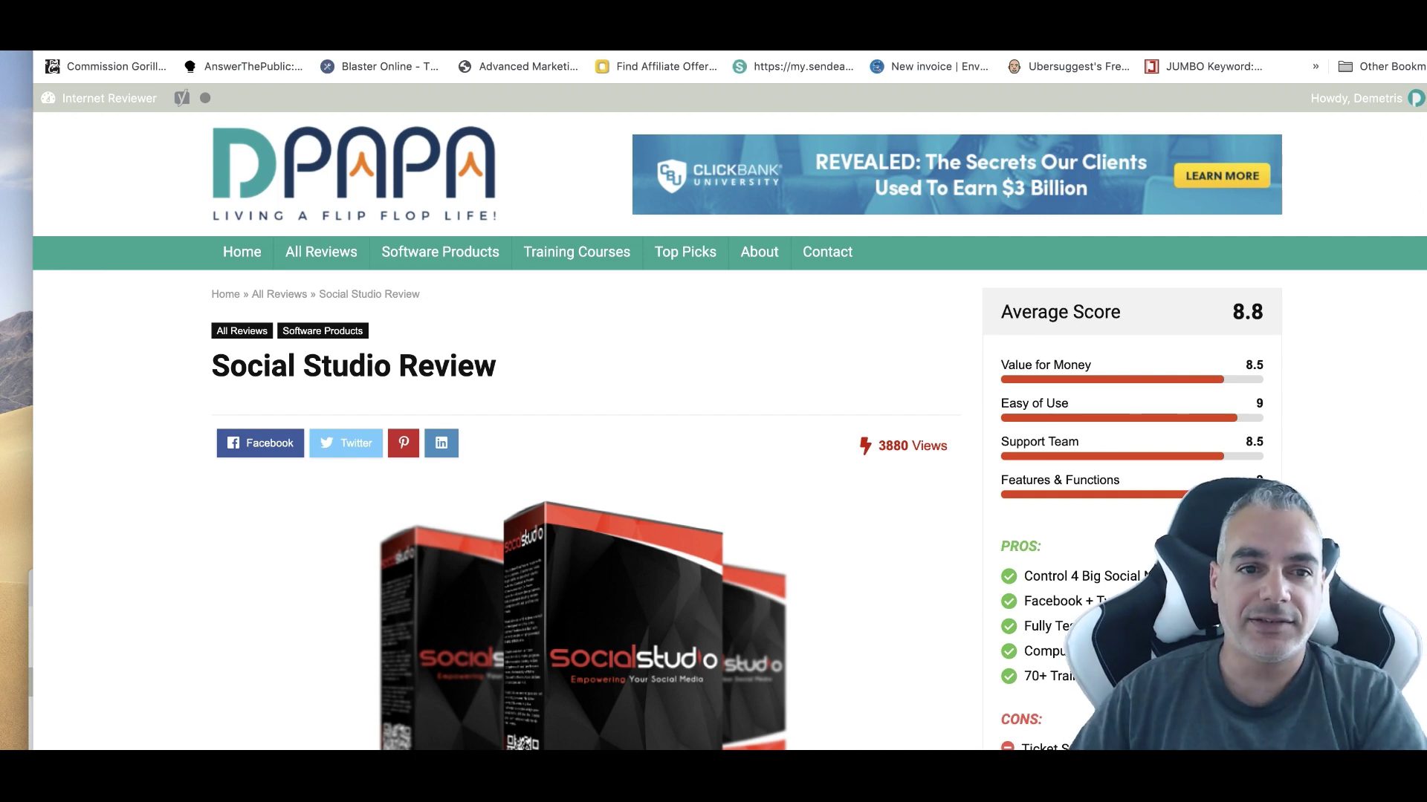
mouse_move(360, 53)
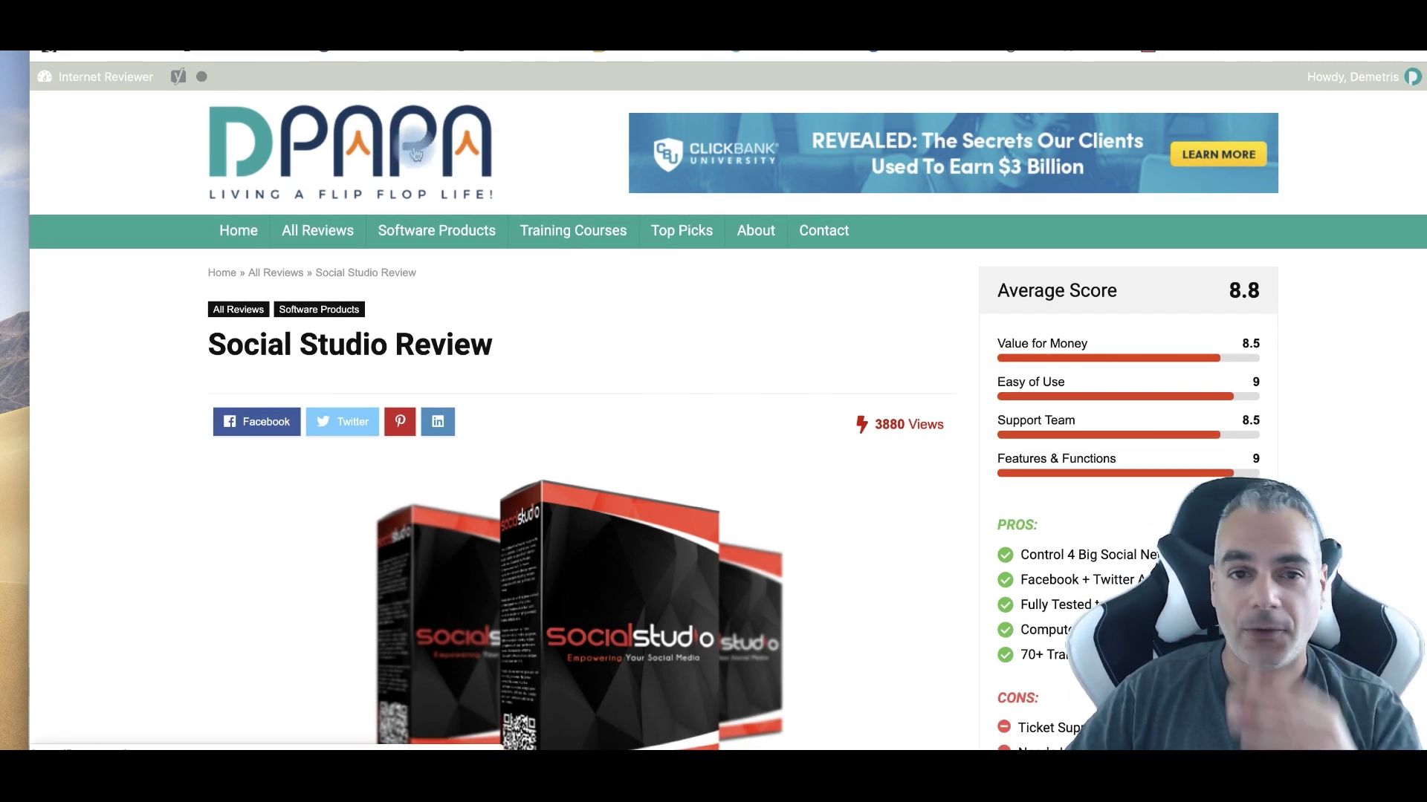
scroll(704, 296, down, 14)
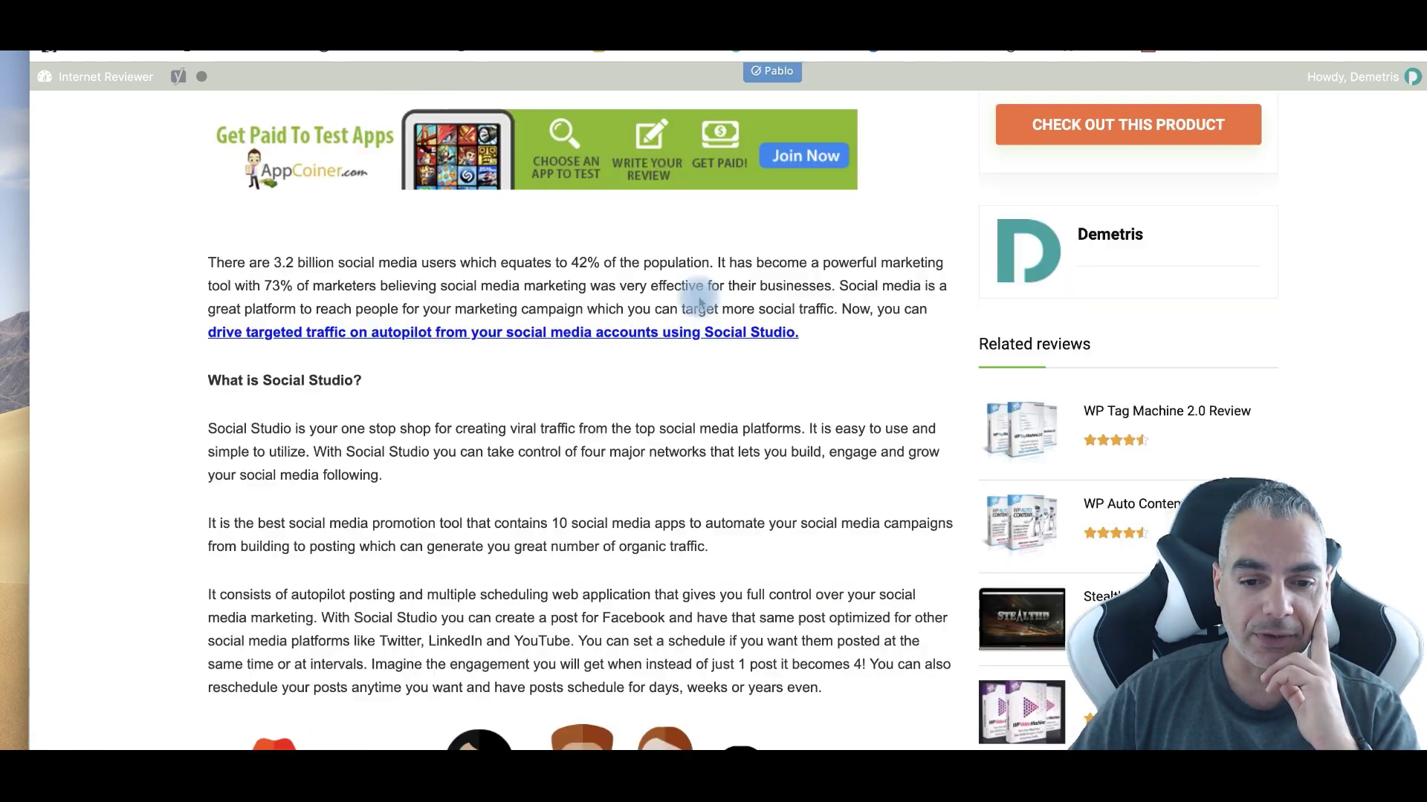
scroll(699, 295, down, 15)
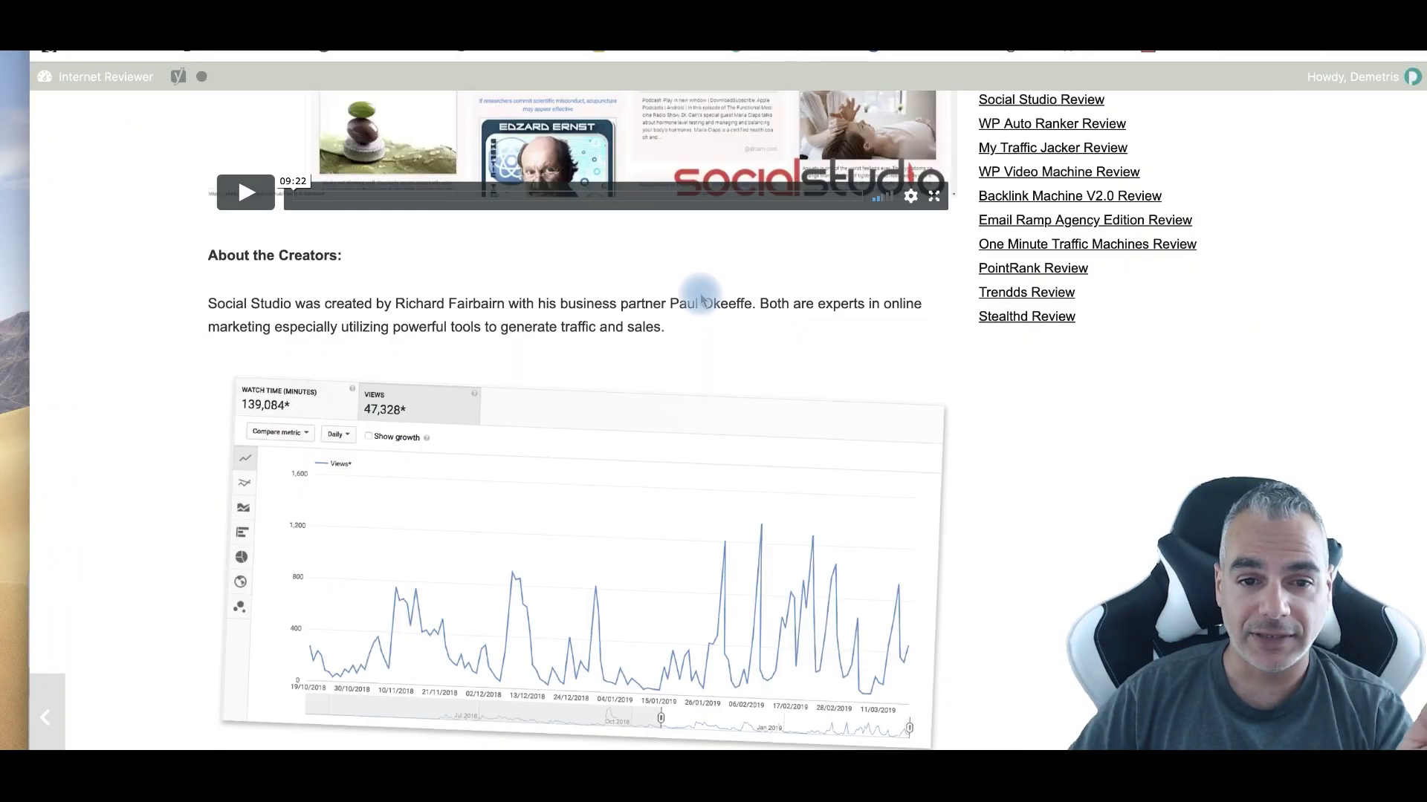
key(Home)
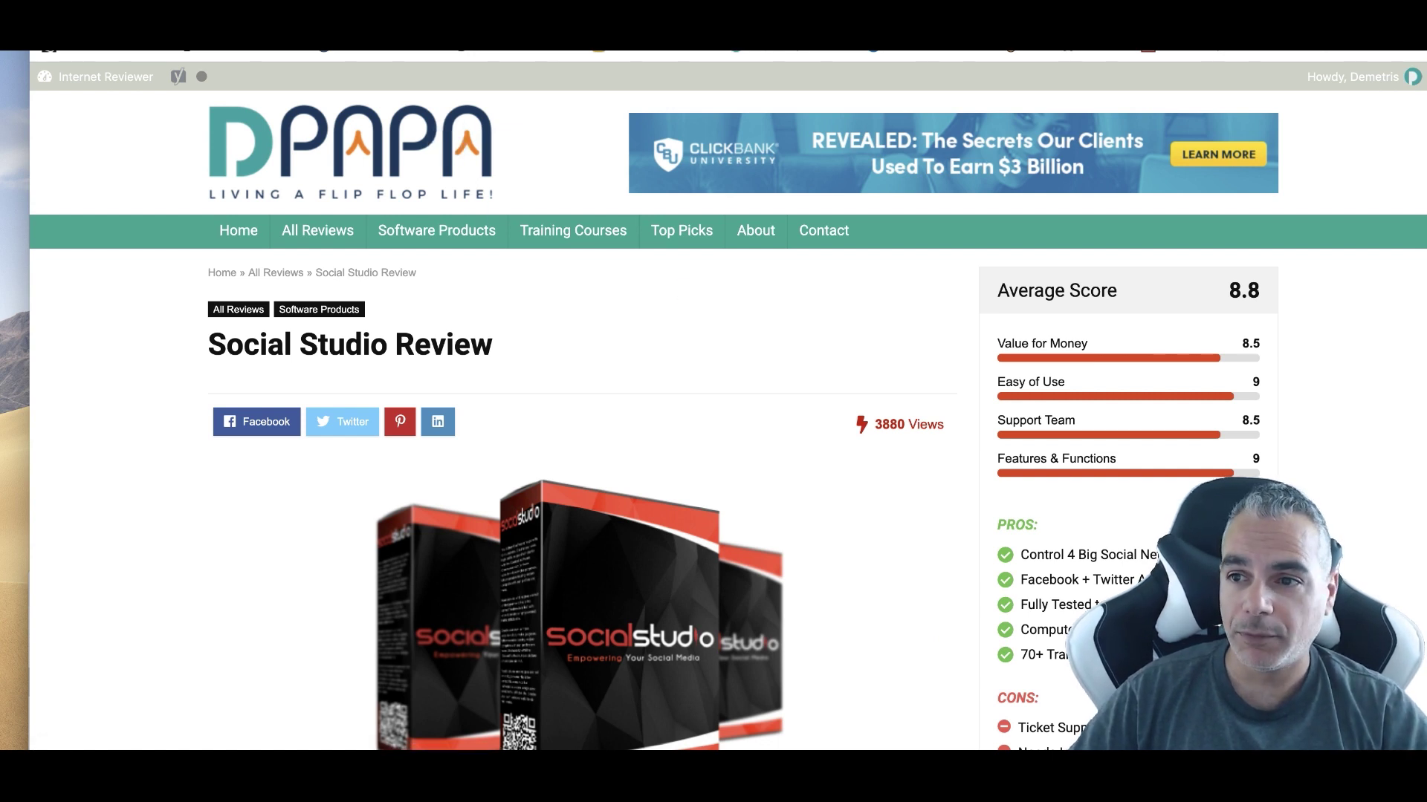
Step: Go to Canva in a new tab, start a blank Logo design and browse logo templates
key(super+t)
text(canv)
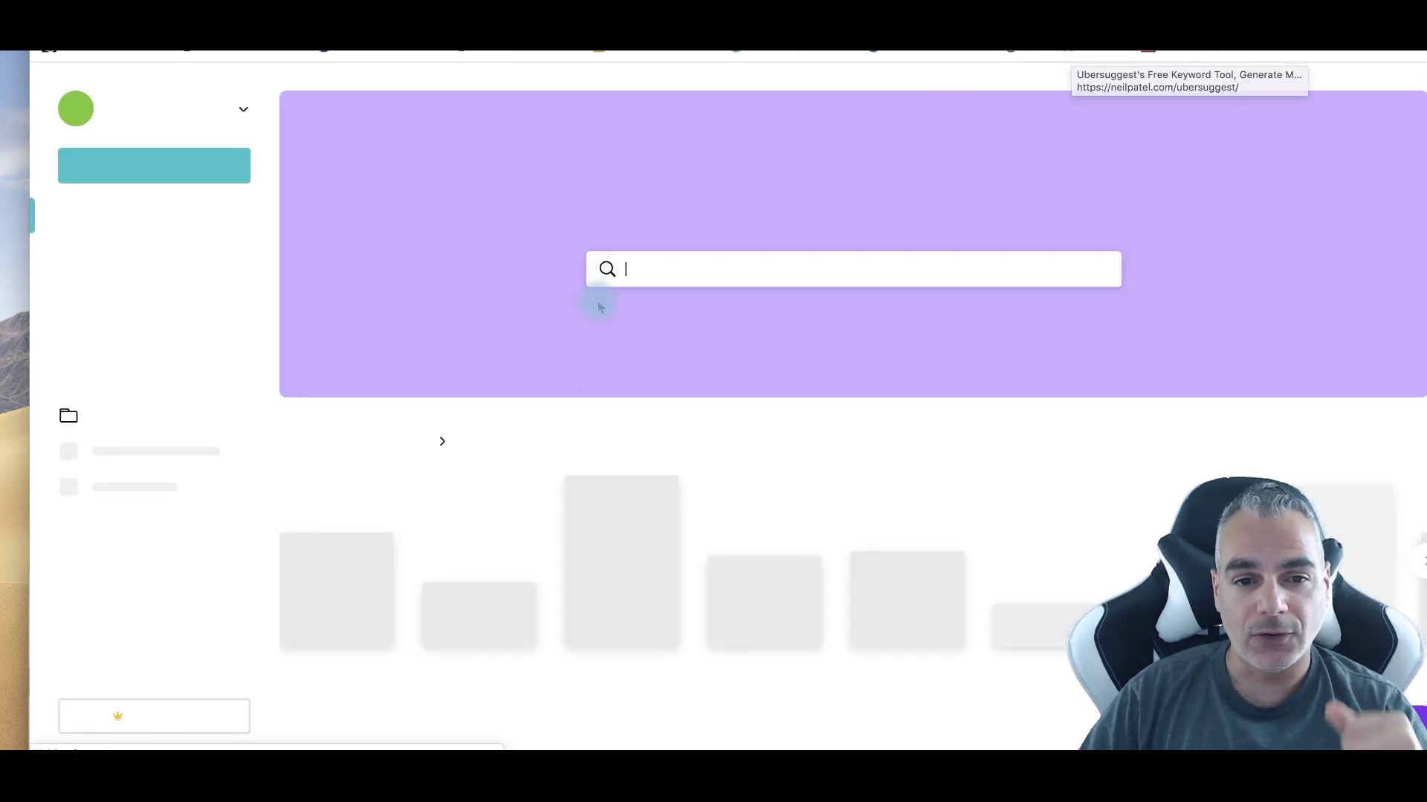
scroll(497, 410, down, 2)
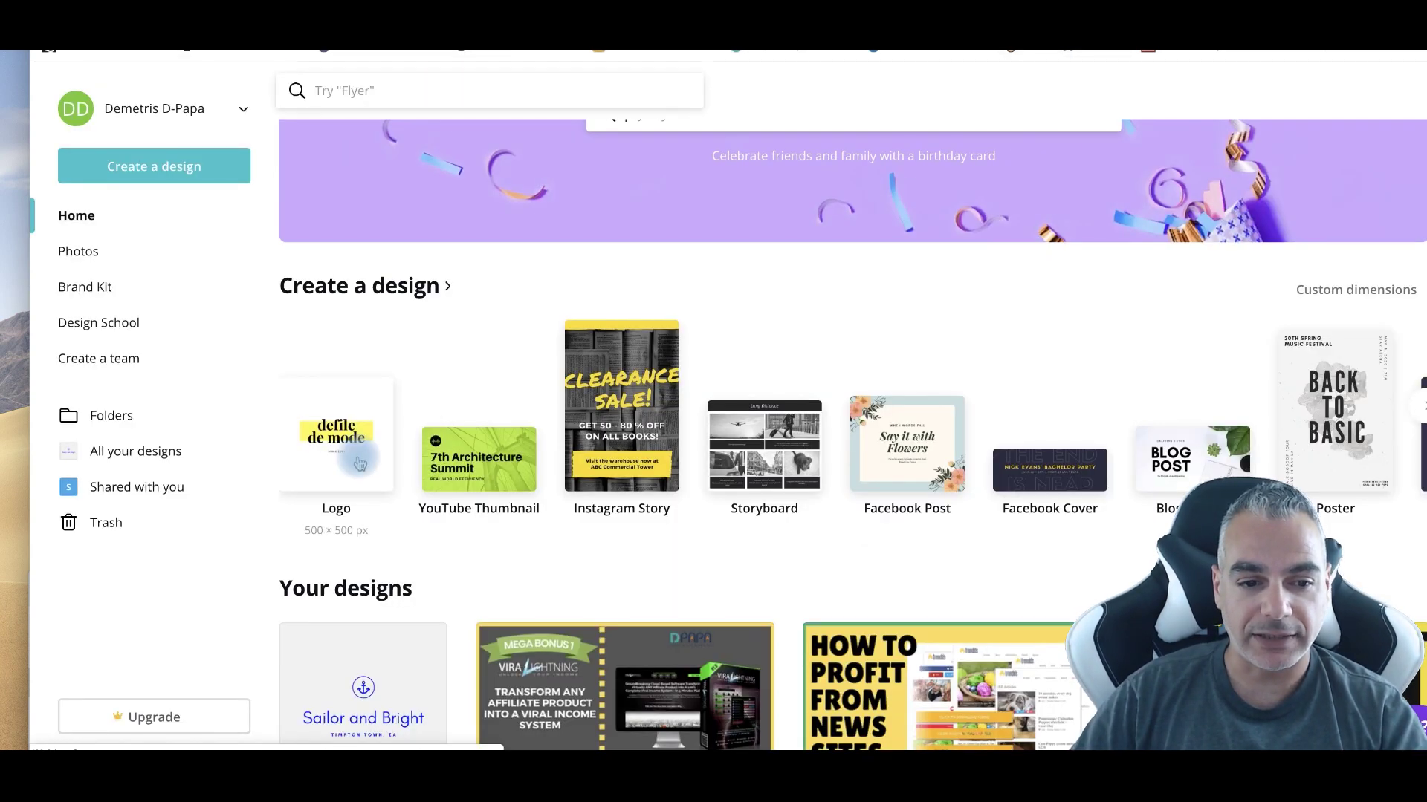
click(358, 444)
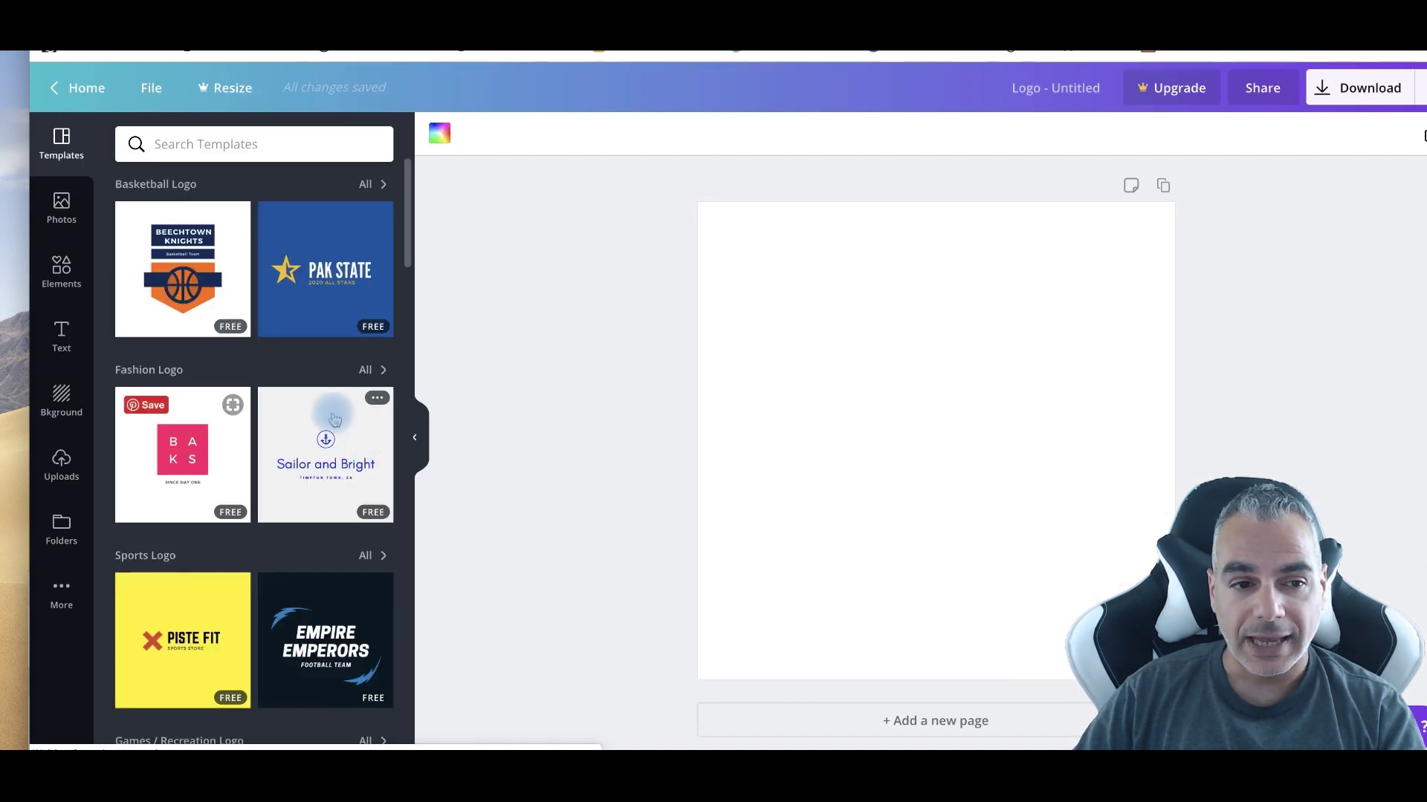
scroll(298, 297, down, 7)
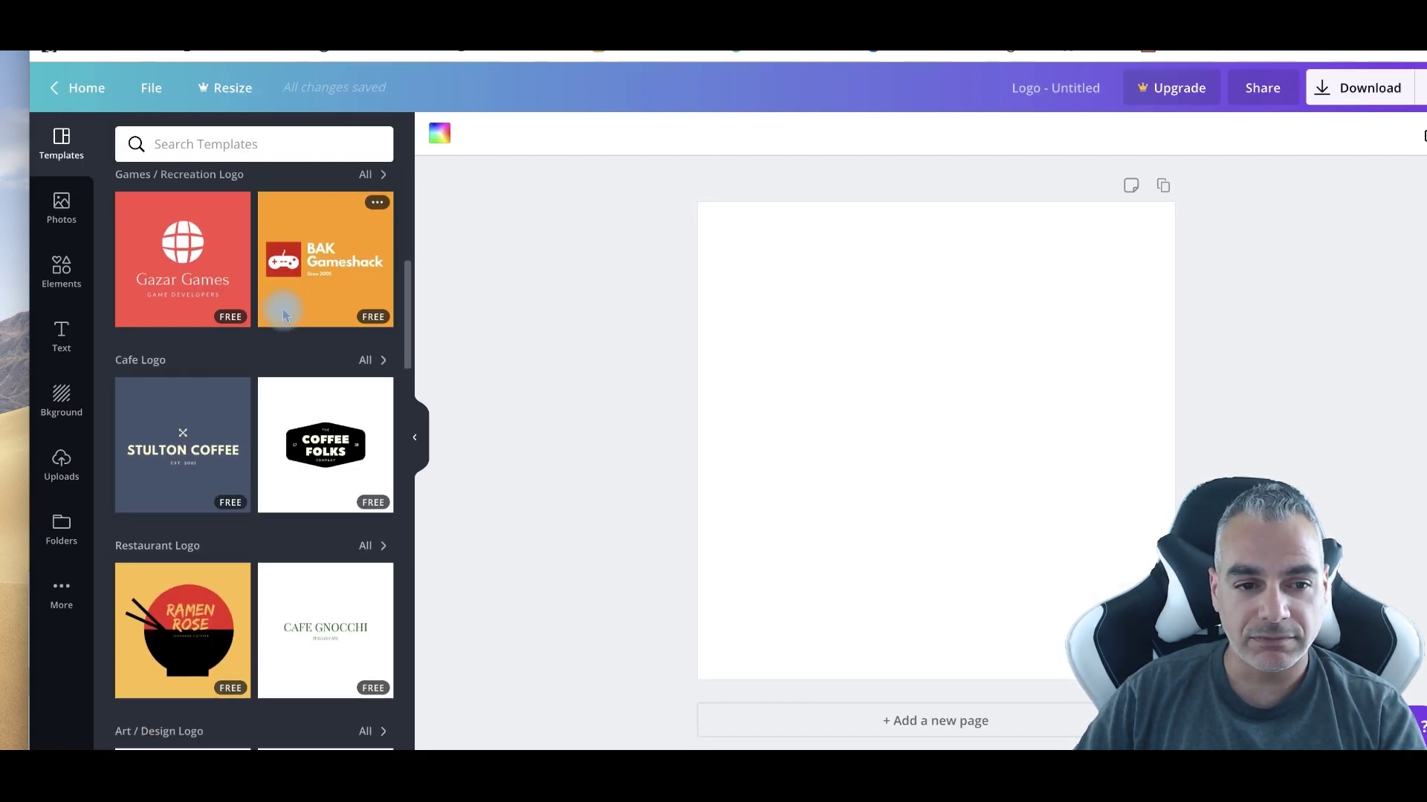
scroll(285, 316, down, 20)
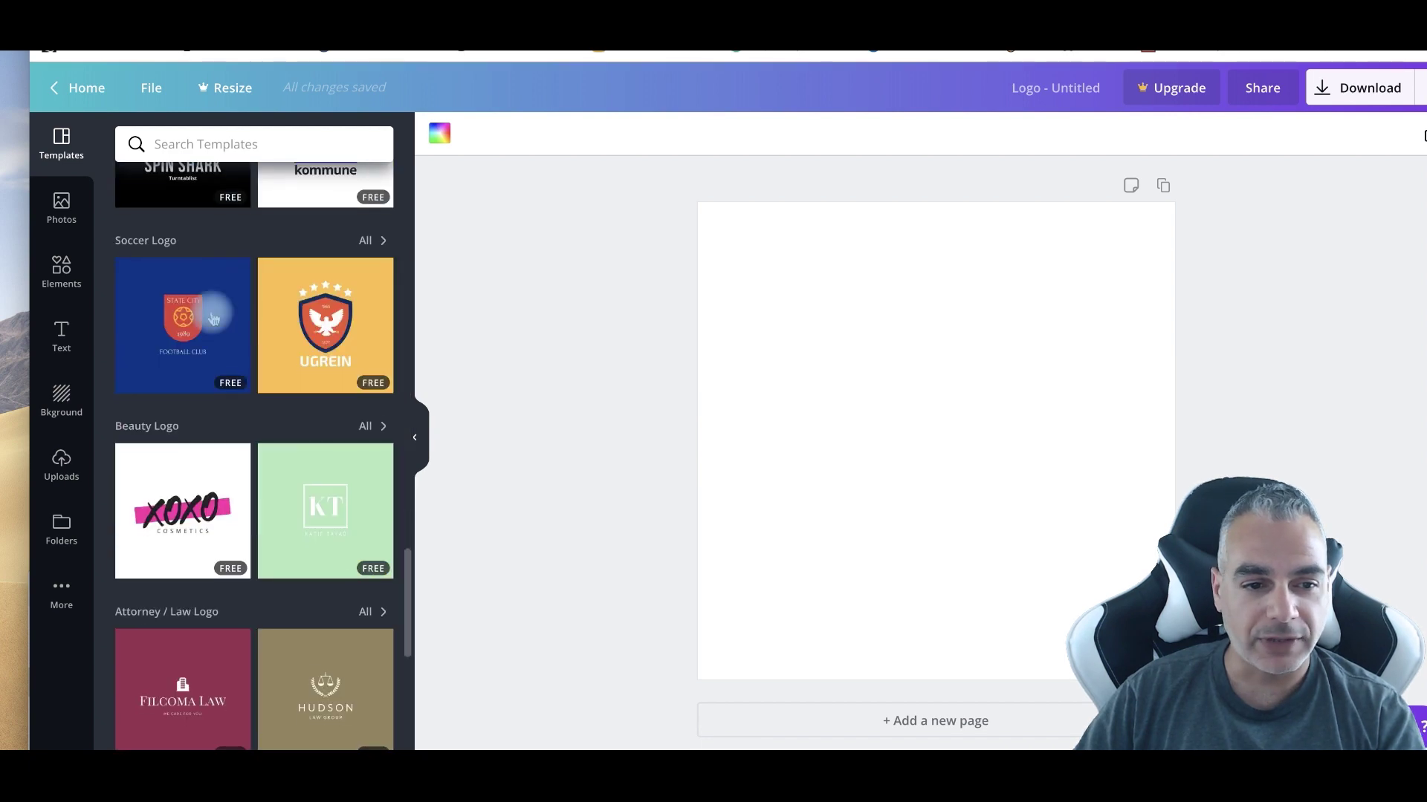
scroll(307, 386, down, 20)
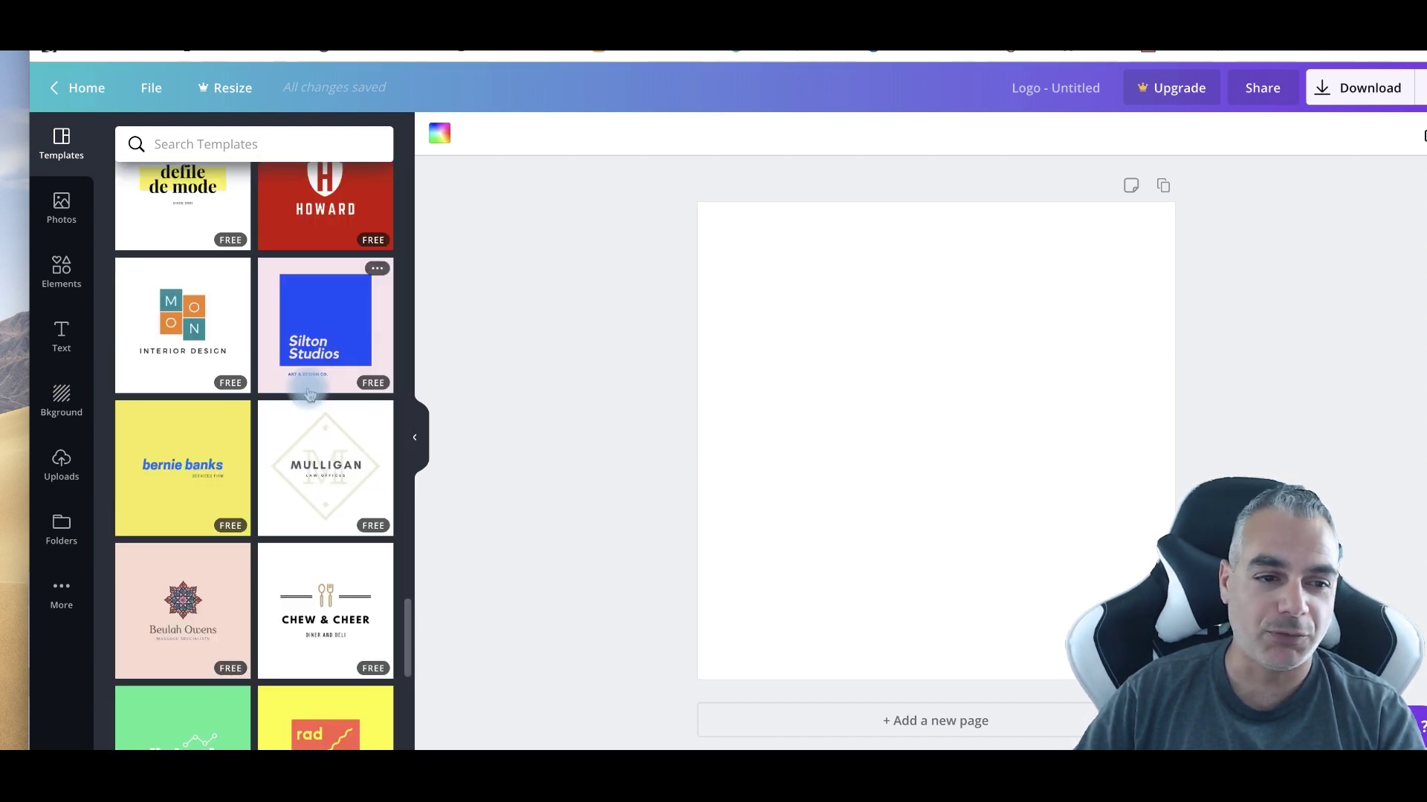
scroll(309, 395, down, 20)
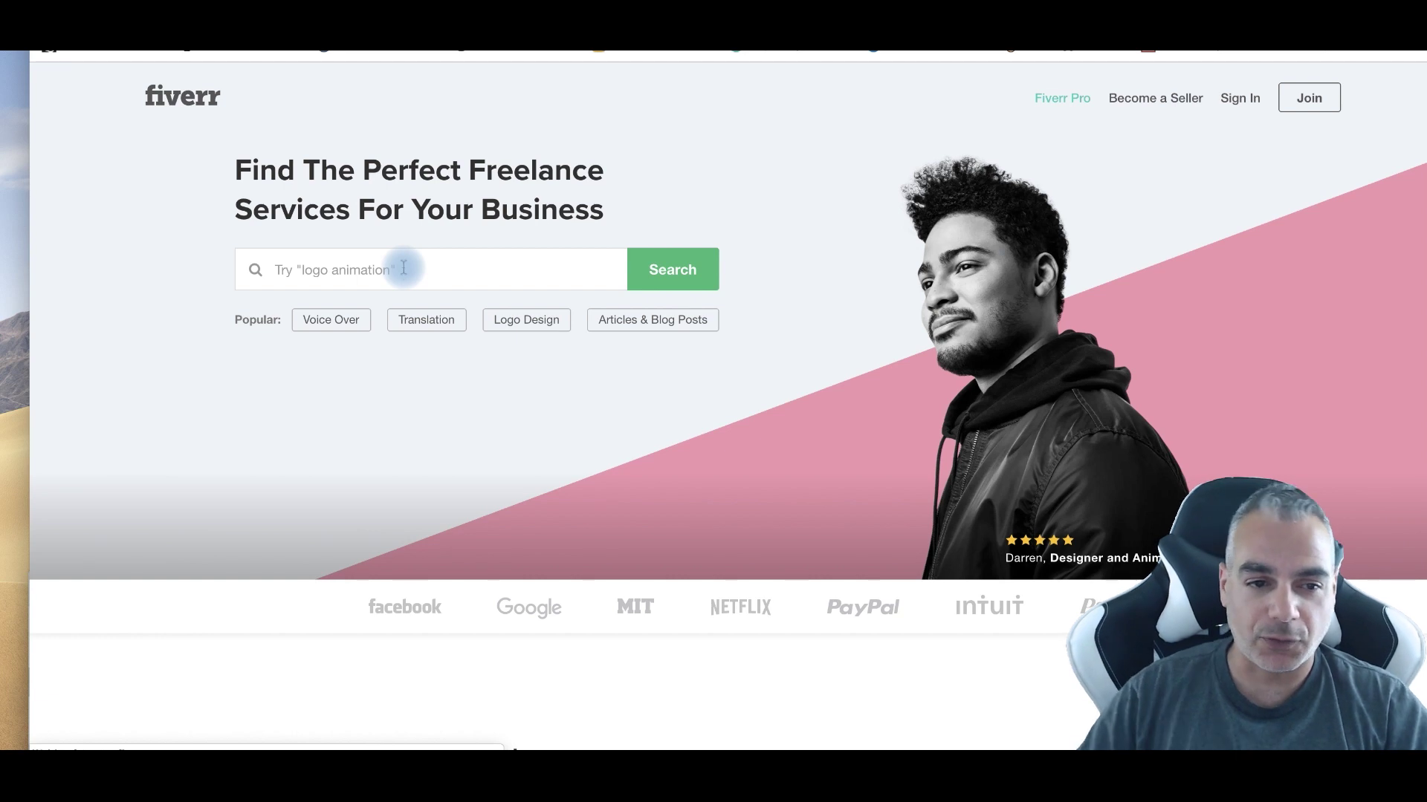
Step: Search Fiverr for 'logo', browse the 96650 gigs, then load the Internet Reviewer admin page
click(560, 257)
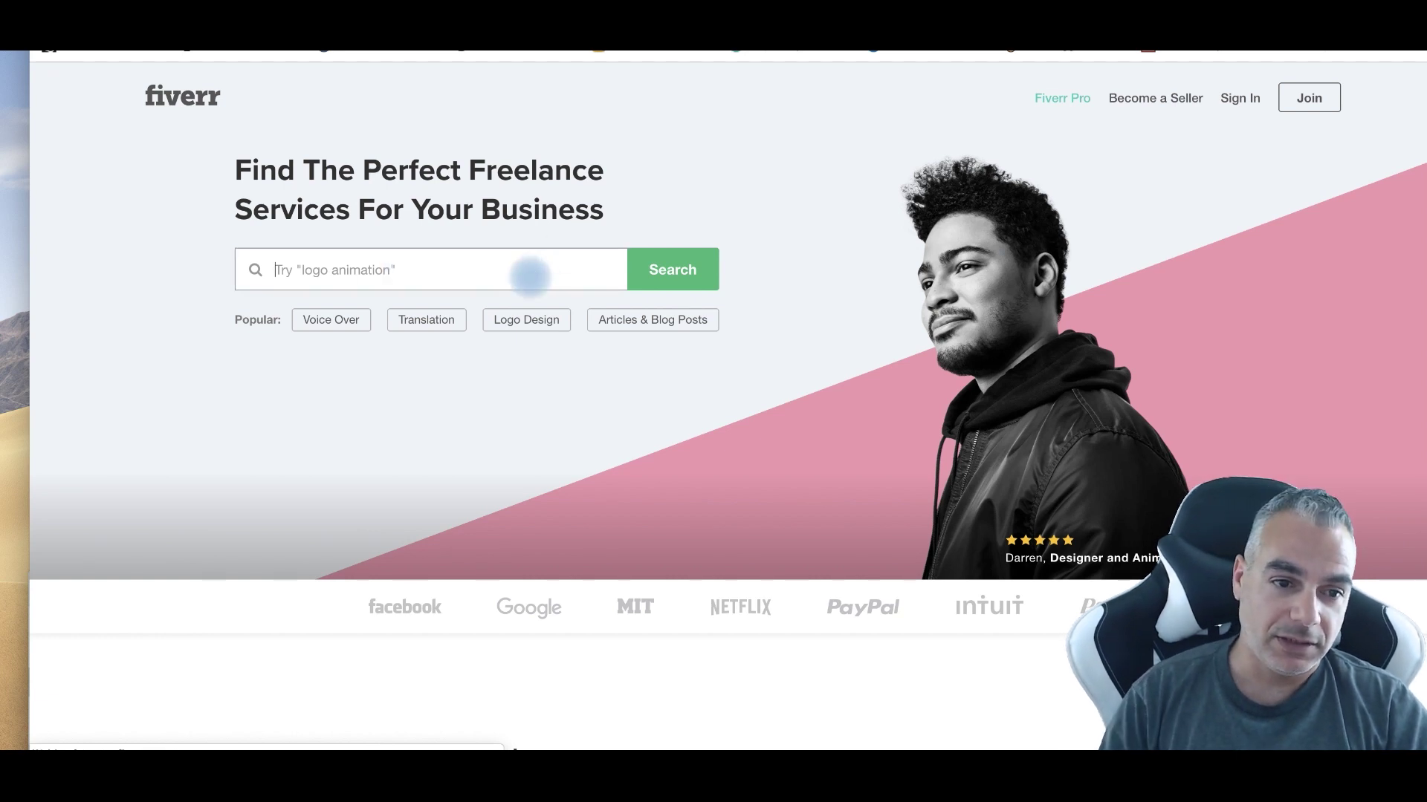
text(l)
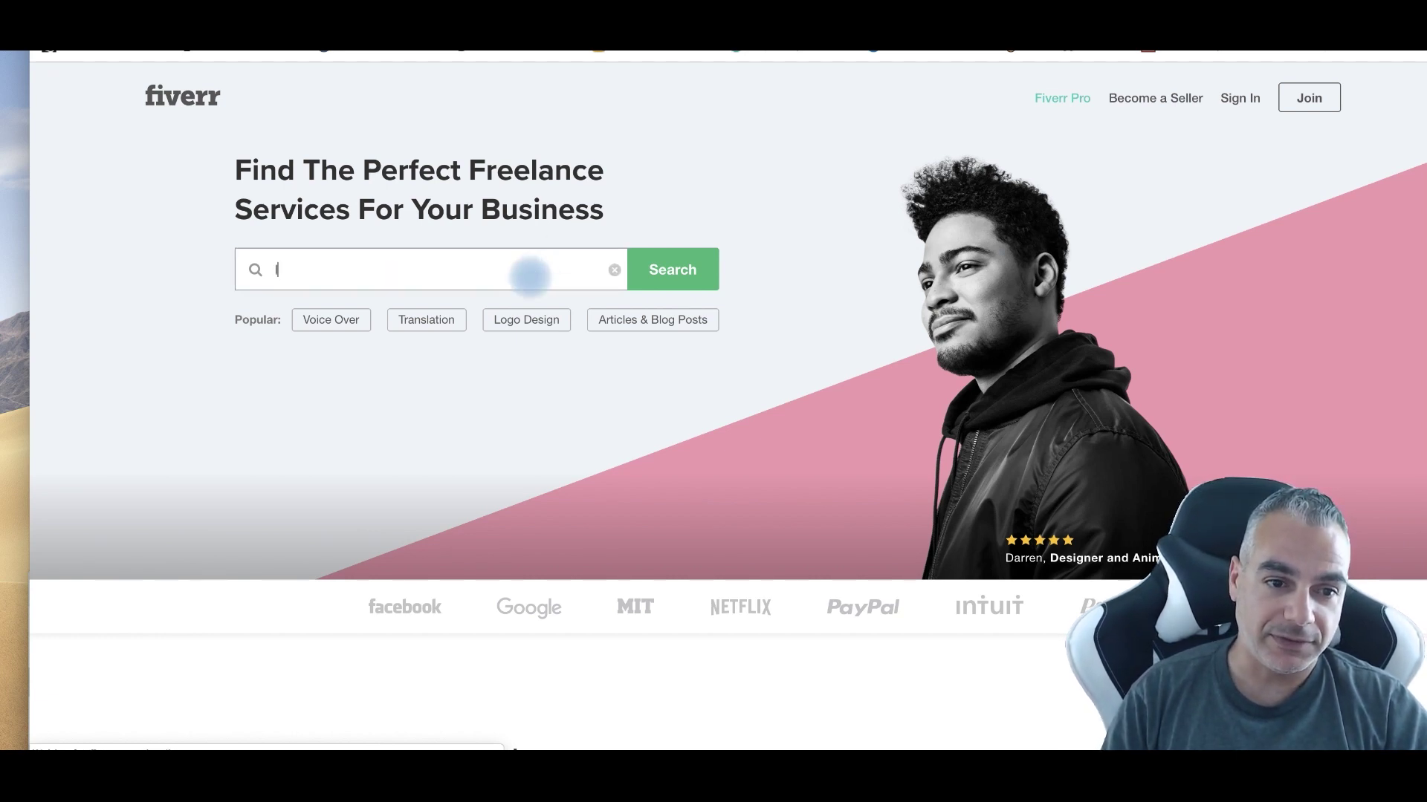
text(ogo)
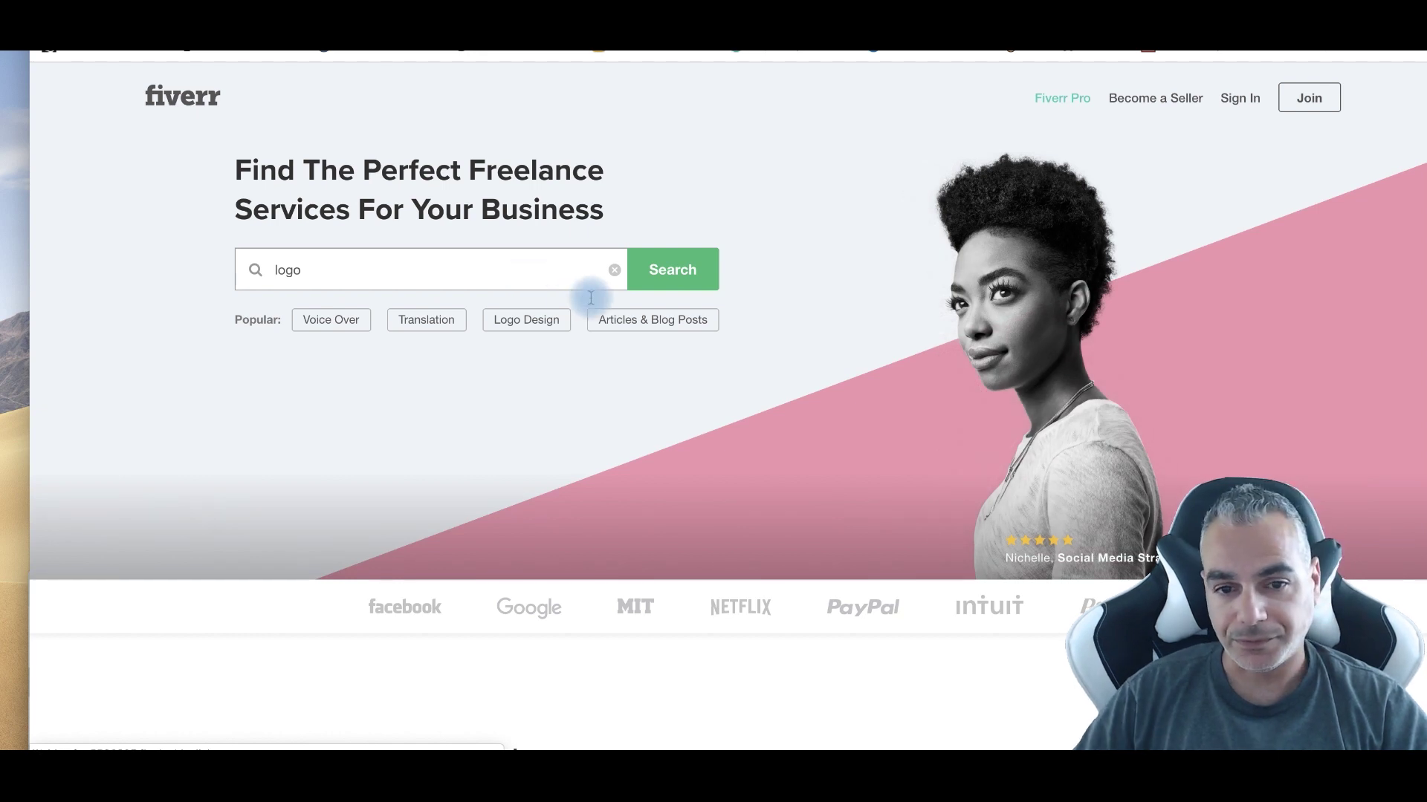
click(708, 268)
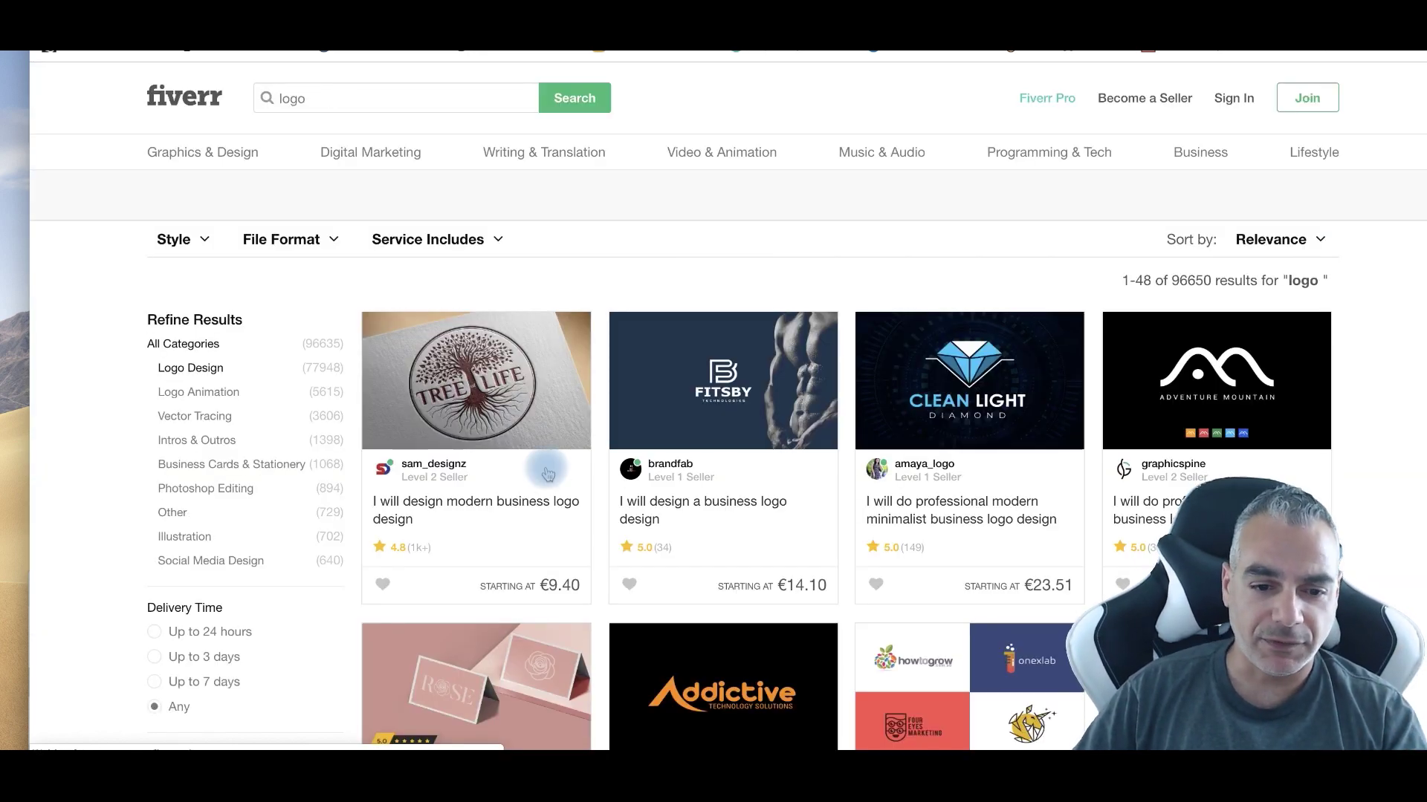
scroll(743, 427, down, 5)
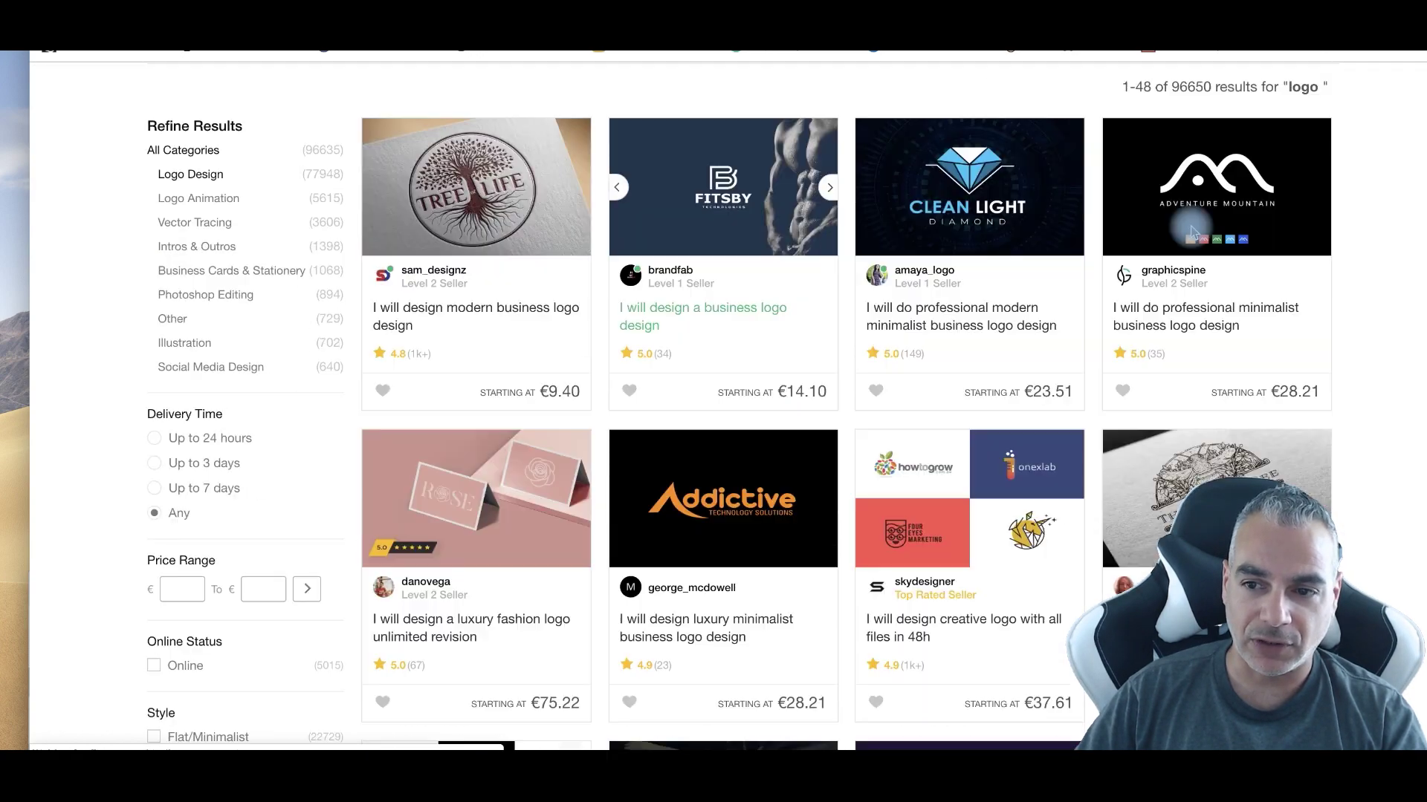
scroll(966, 371, down, 3)
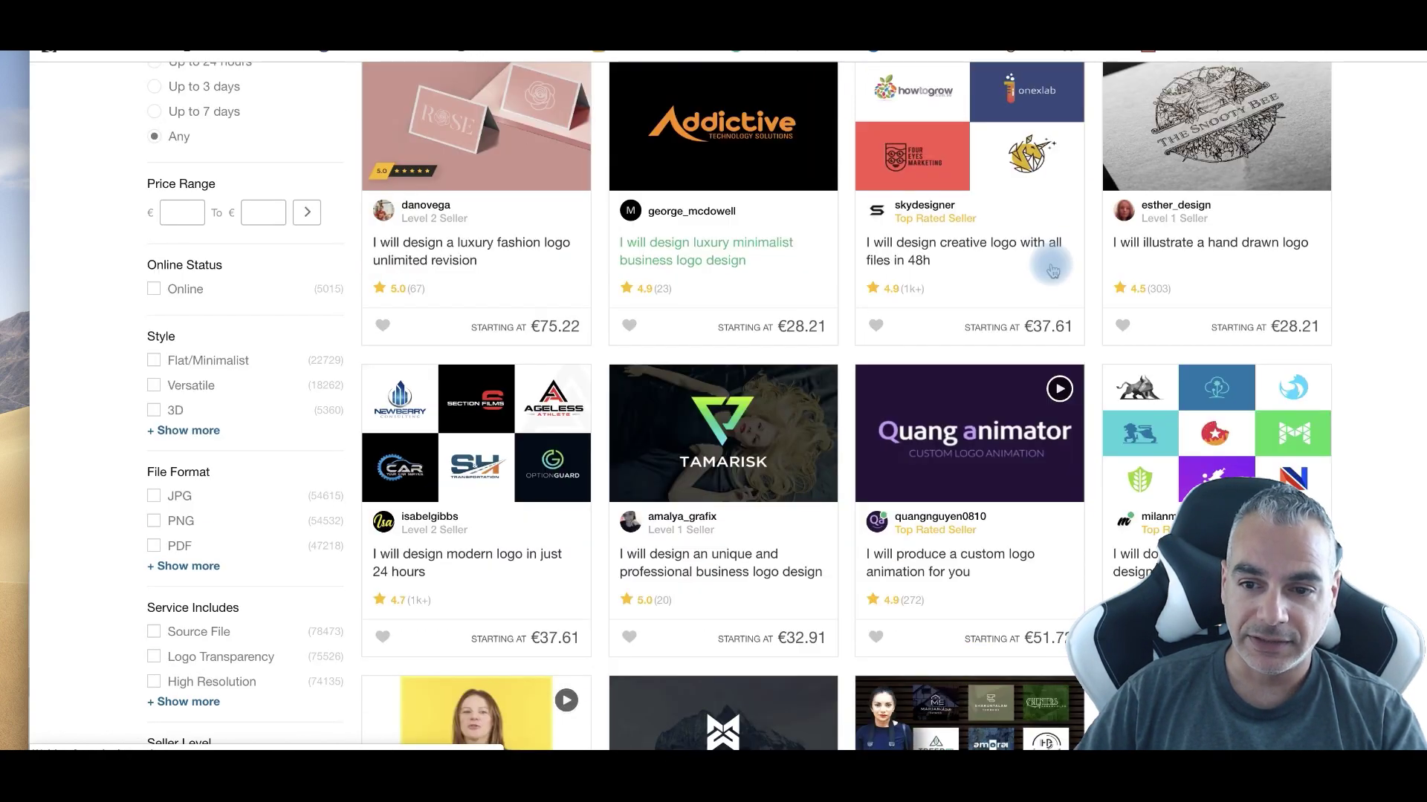
scroll(1239, 338, down, 3)
scroll(1240, 343, down, 5)
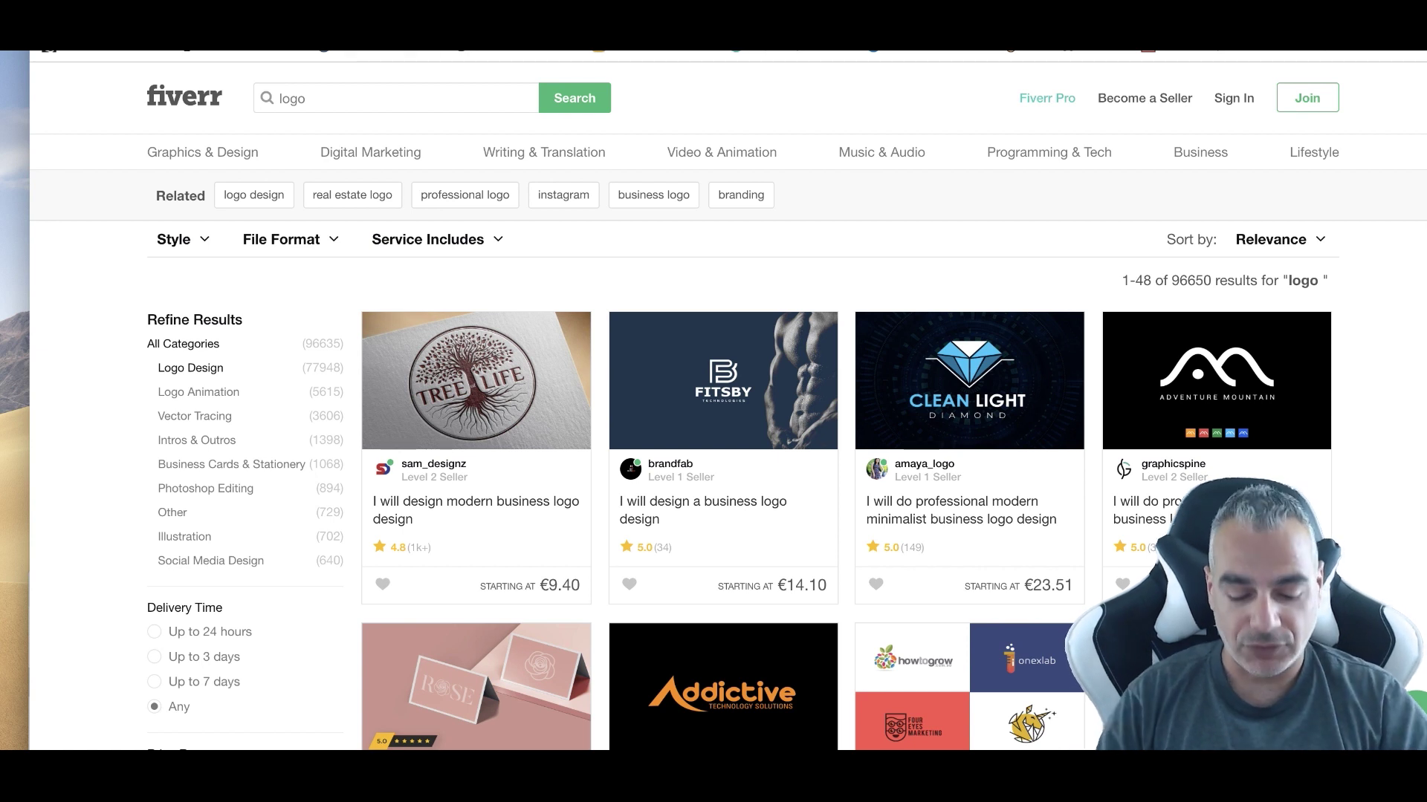
text(inte)
key(Return)
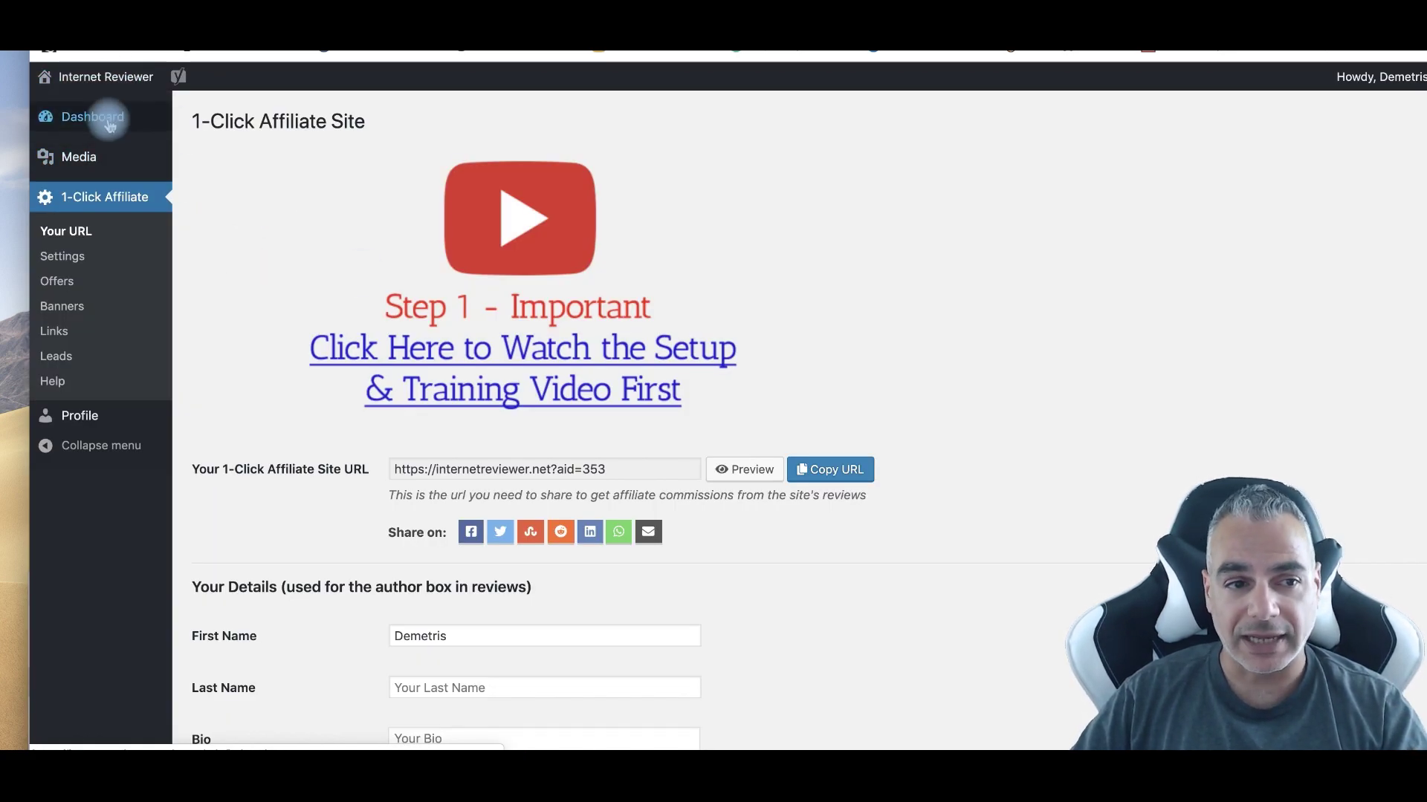
Step: Visit the live Internet Reviewer front page and scroll past its three review listings
mouse_move(93, 103)
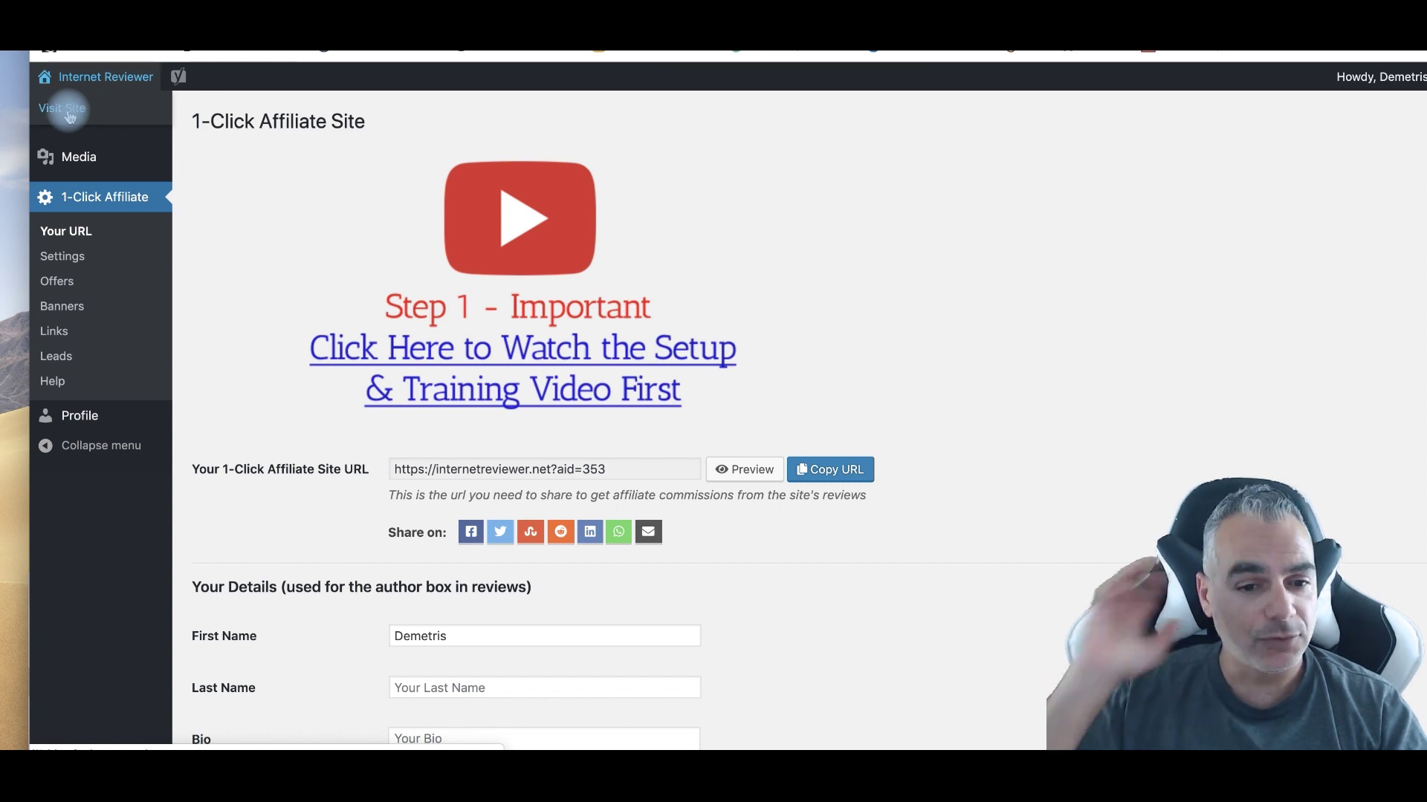
click(67, 112)
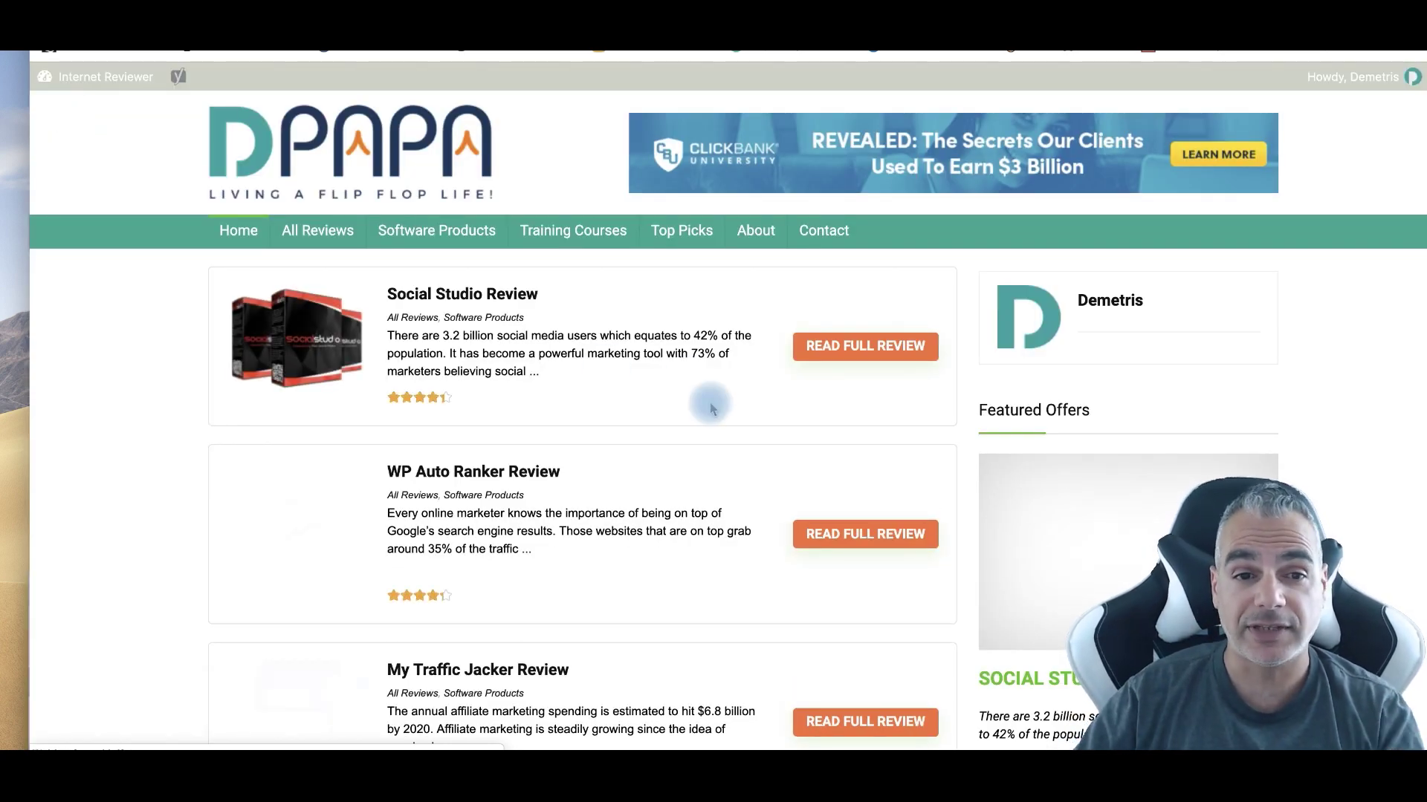
scroll(710, 406, down, 20)
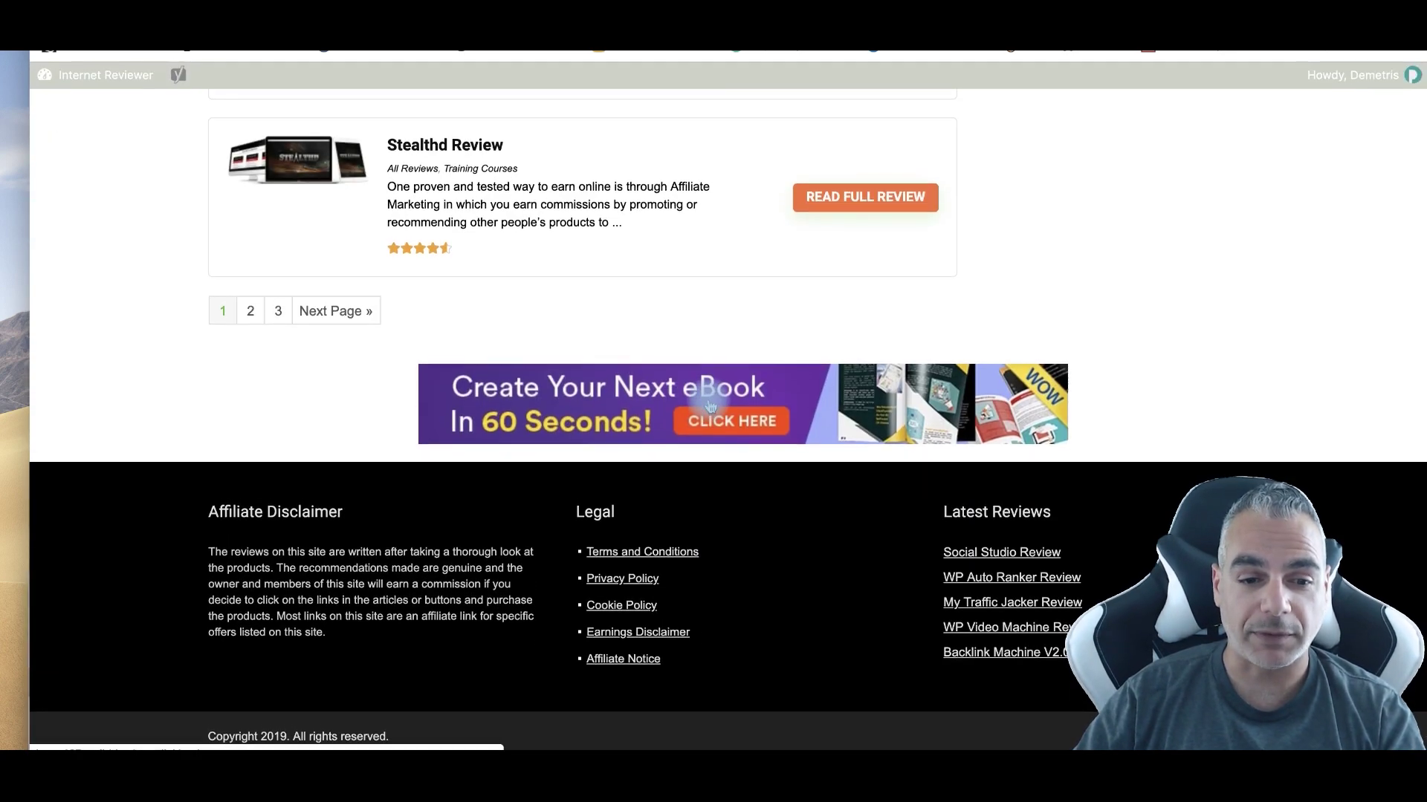
scroll(710, 407, up, 20)
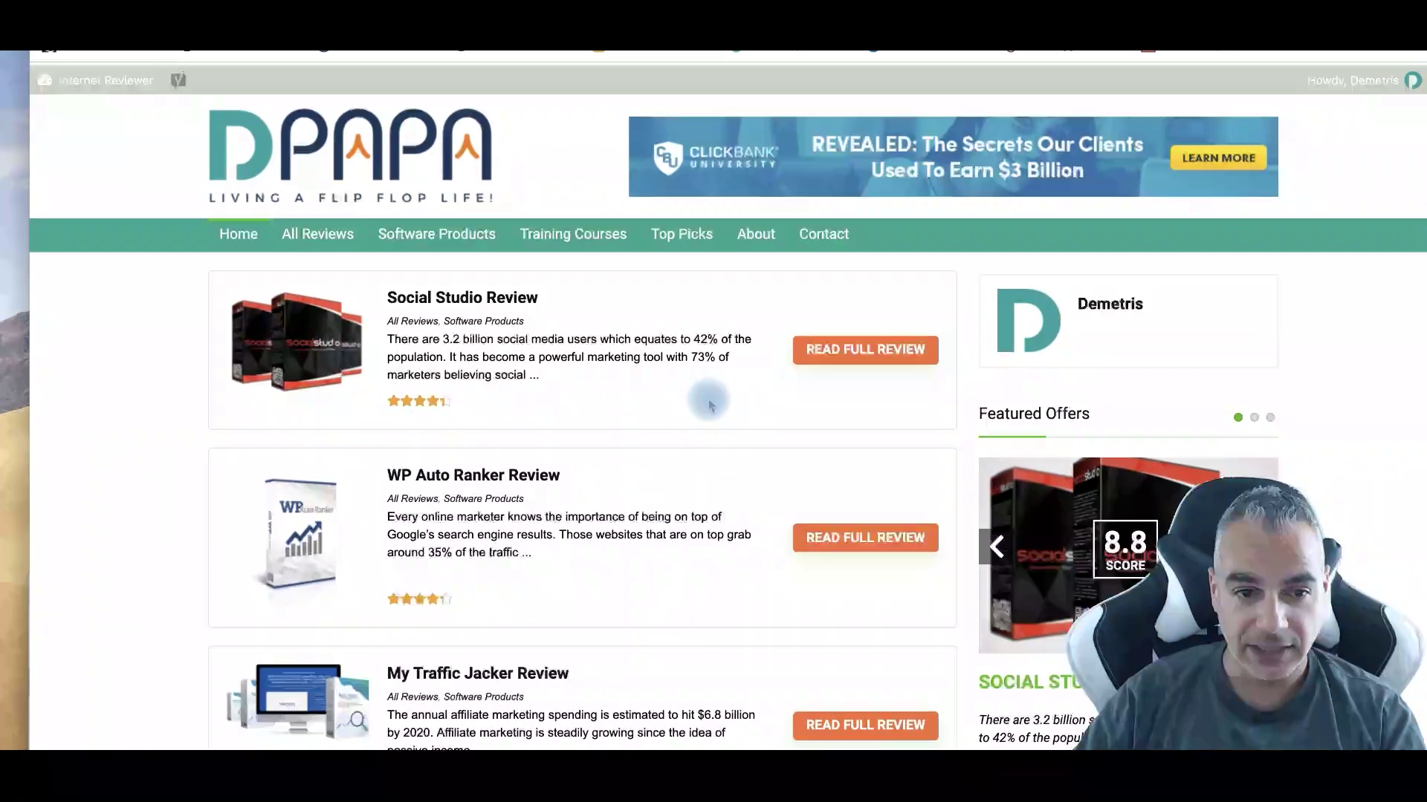